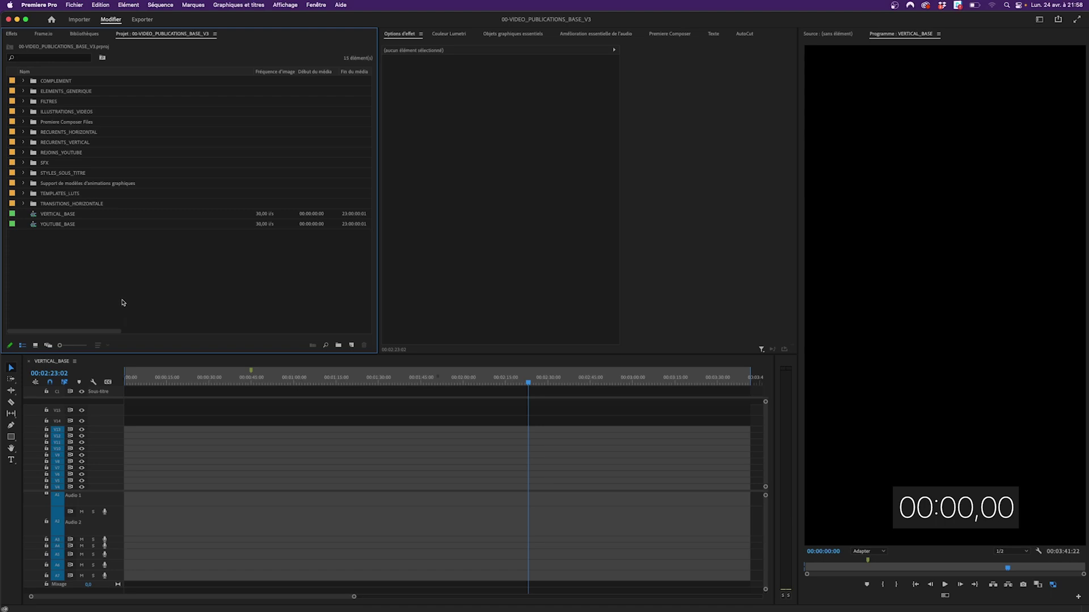
Import the FORMAT_1MINUTE folder from Finder into the Premiere Pro project
key(super+Tab)
key(super+Tab)
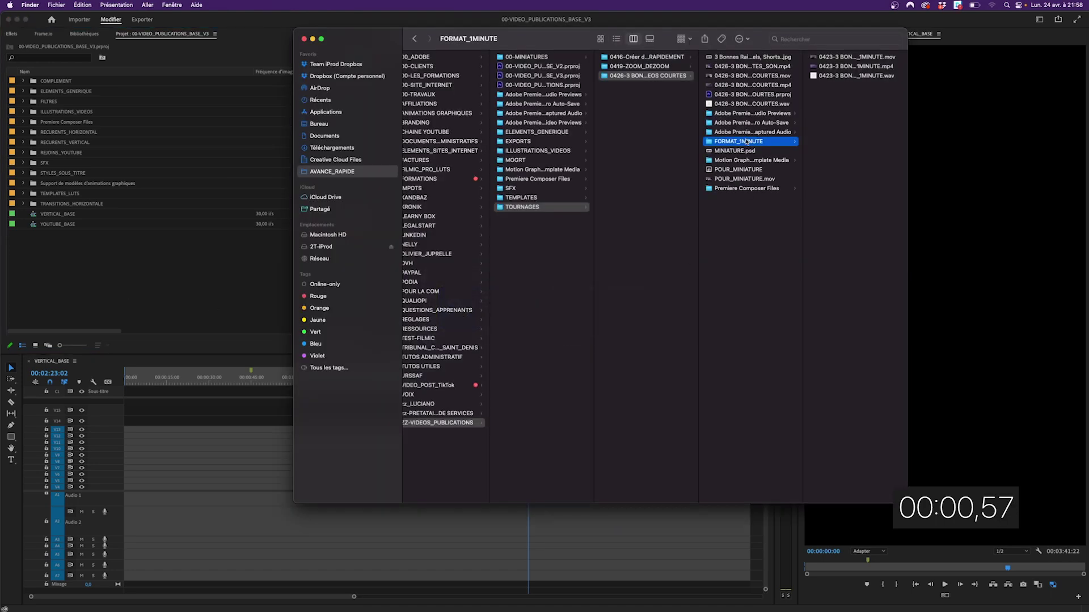
drag(746, 143, 129, 287)
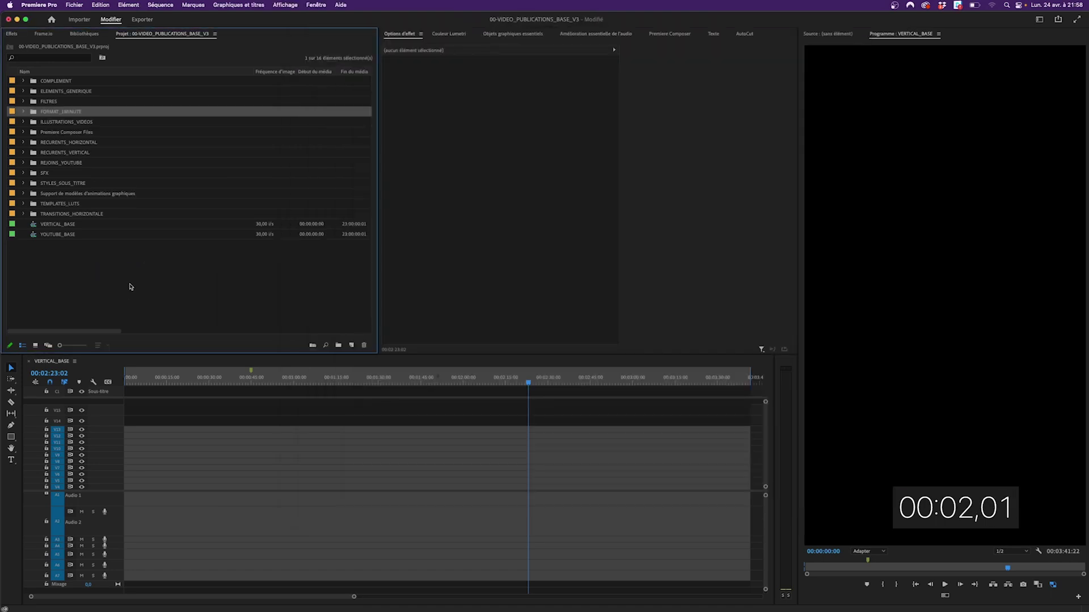
Open the FORMAT_1MINUTE bin and place its .mov clip on V1 and Audio 1 at about 00:01:00:00, then preview it
double_click(35, 113)
drag(59, 82, 298, 485)
click(605, 337)
drag(538, 379, 505, 382)
key(space)
drag(508, 554, 512, 489)
click(210, 214)
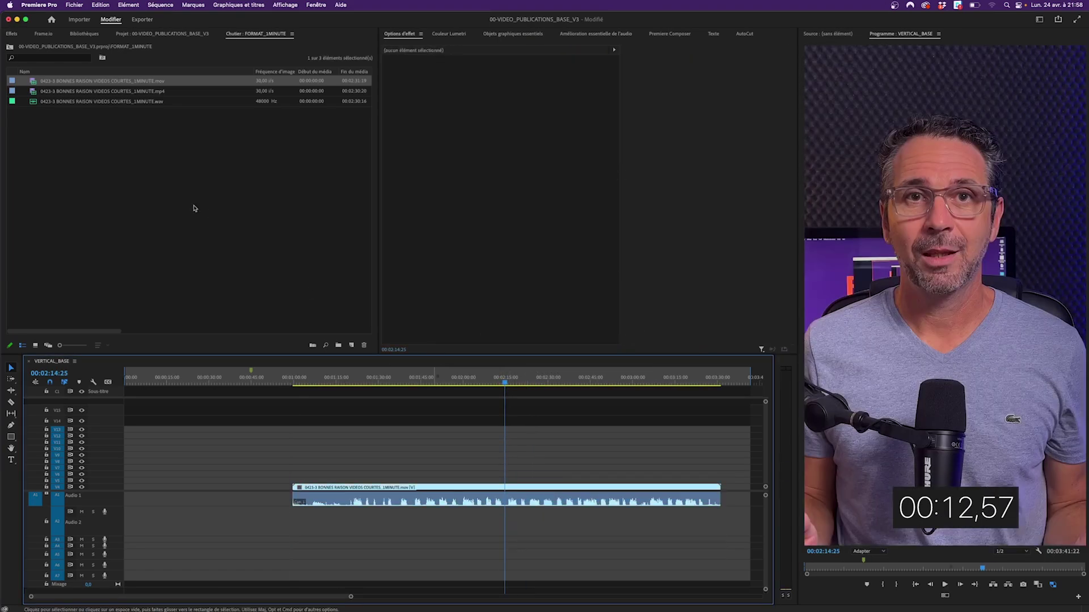
Place the .wav recording on Audio 2 under the .mov clip and synchronize the two using audio, track channel 1
click(96, 102)
drag(96, 103, 407, 469)
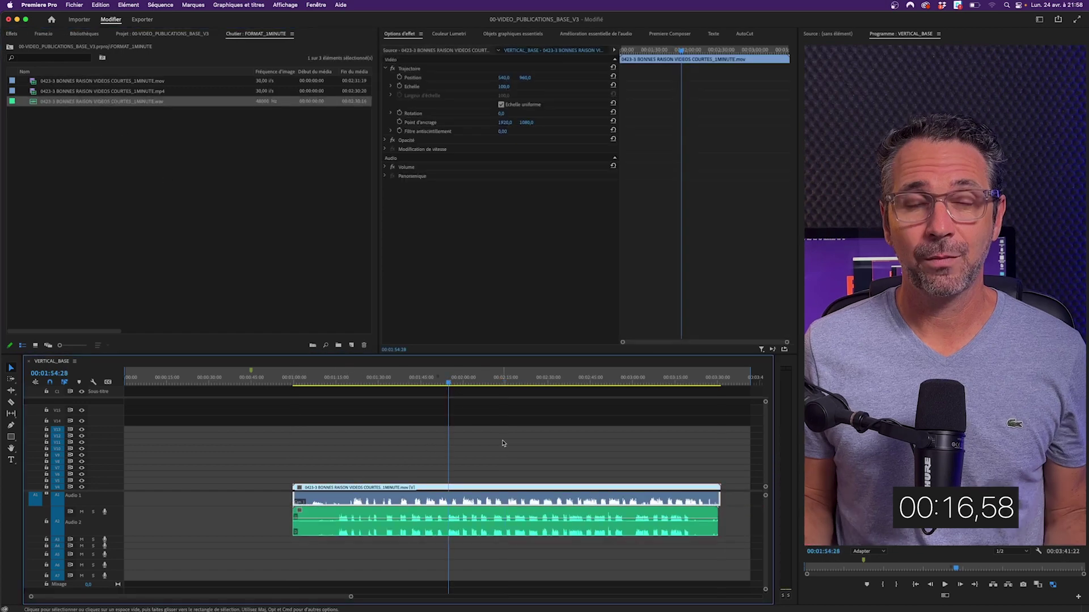
right_click(517, 523)
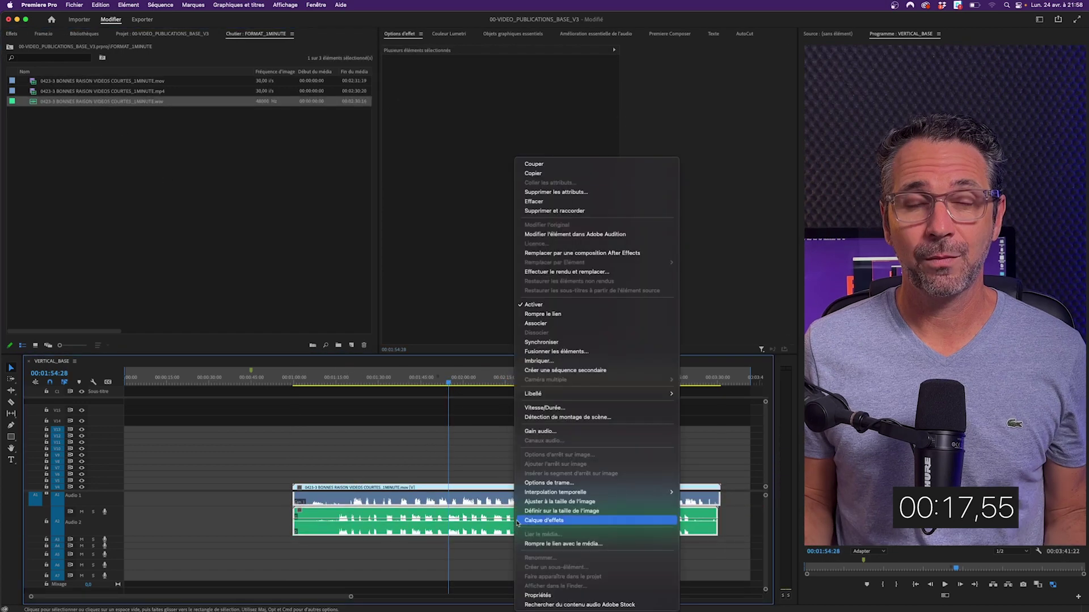
click(541, 342)
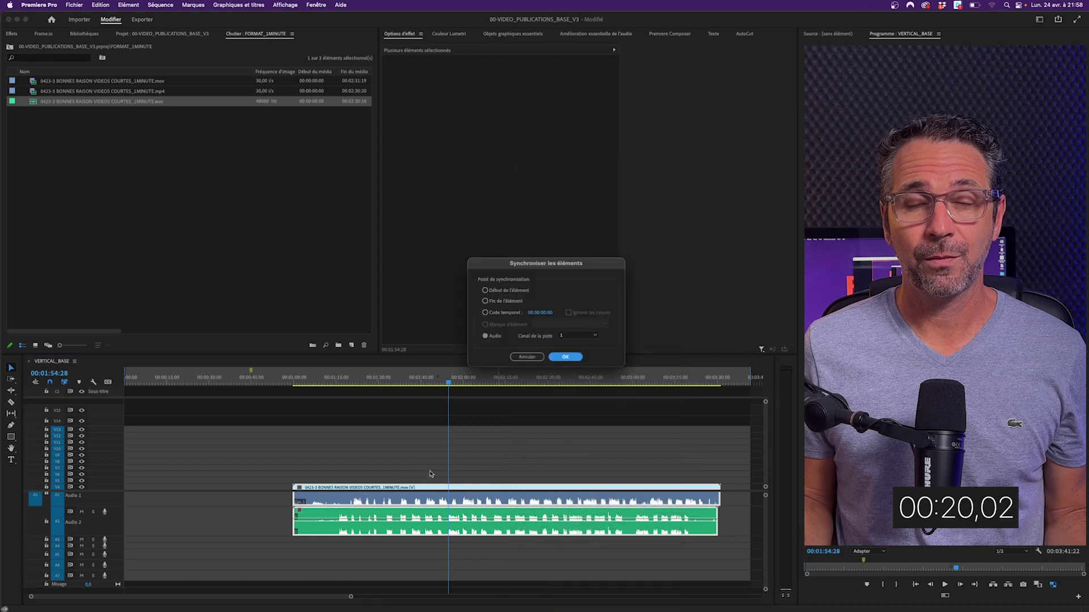
click(551, 359)
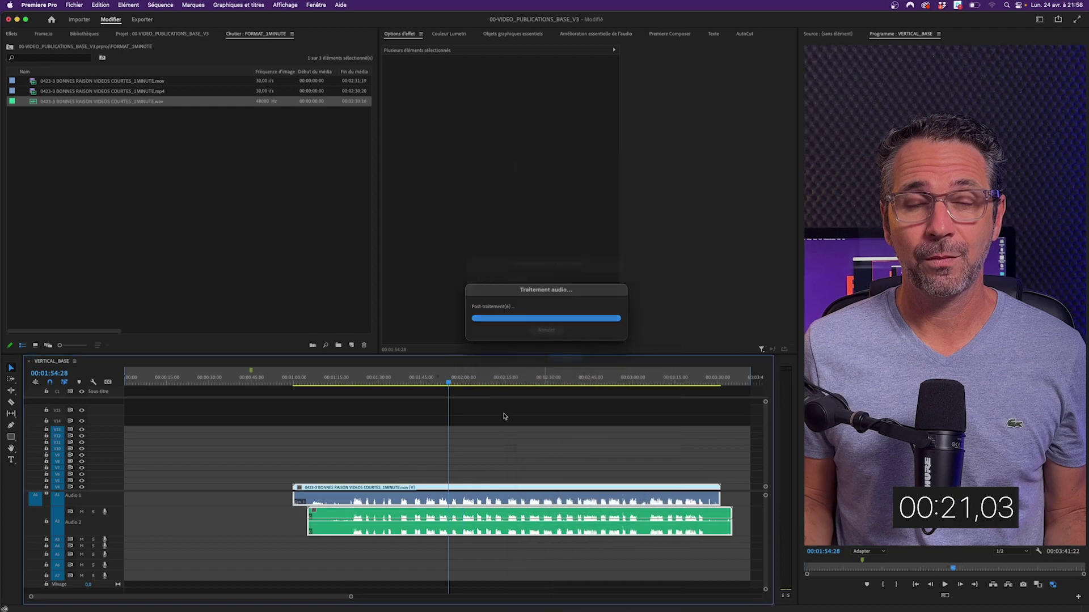
Move the synchronized .wav onto Audio 1 in place of the camera sound and preview the result
click(407, 501)
drag(406, 517, 403, 502)
click(412, 433)
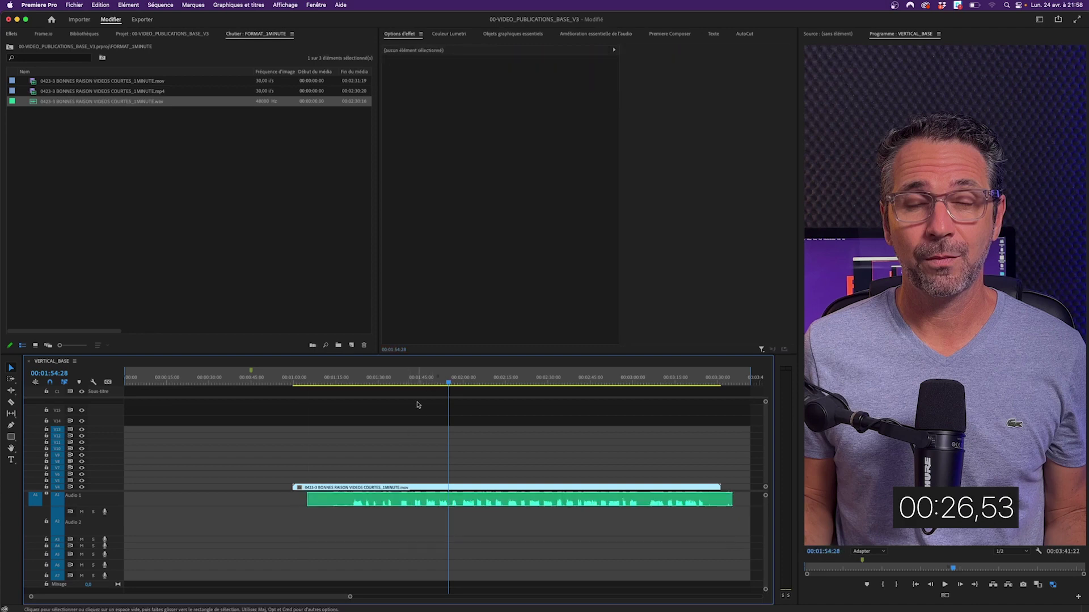
scroll(364, 524, up, 1)
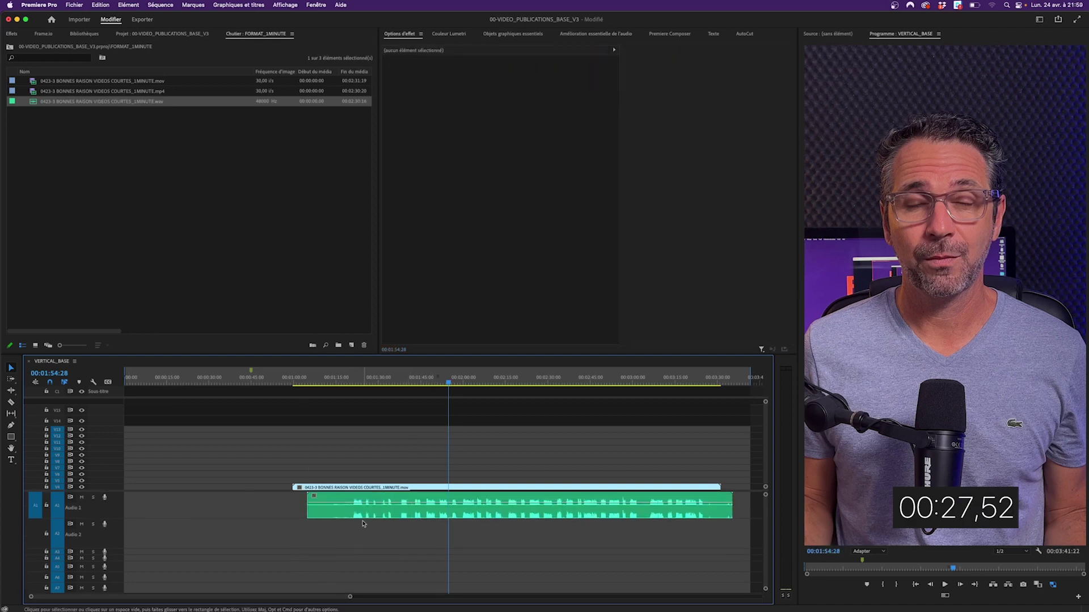
click(465, 385)
key(space)
key(space)
drag(453, 456, 469, 568)
click(406, 435)
Cut the video and audio at about 00:01:20:02 and just after the last speech, and delete both outer pieces
drag(440, 390, 350, 387)
key(c)
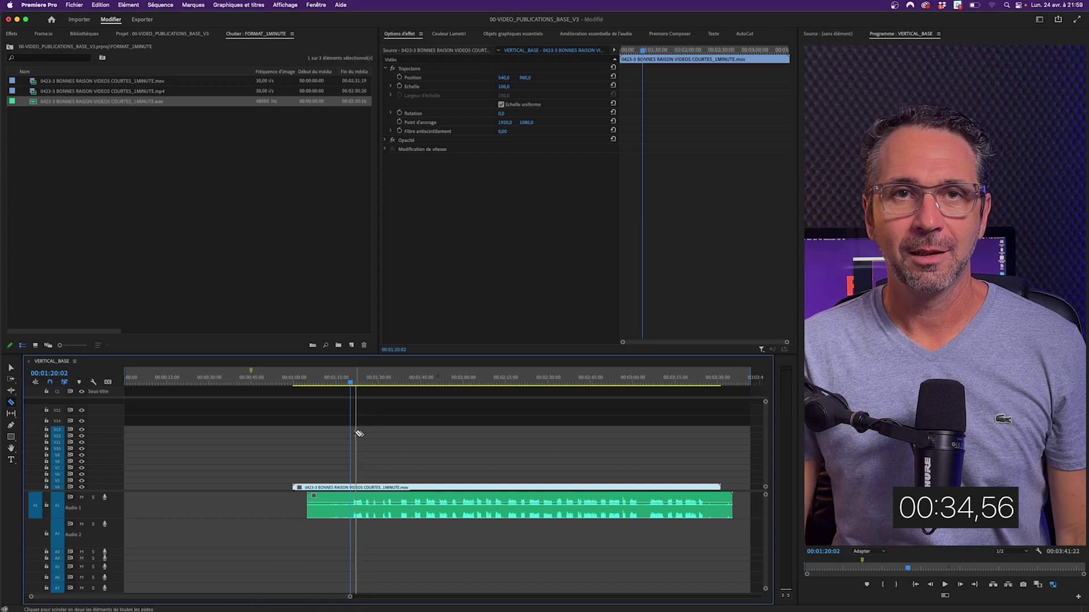
click(358, 434)
click(708, 433)
key(v)
drag(738, 432, 708, 518)
key(Delete)
drag(326, 442, 338, 551)
key(Delete)
Link the trimmed video clip and the .wav audio together
drag(401, 454, 411, 510)
right_click(417, 504)
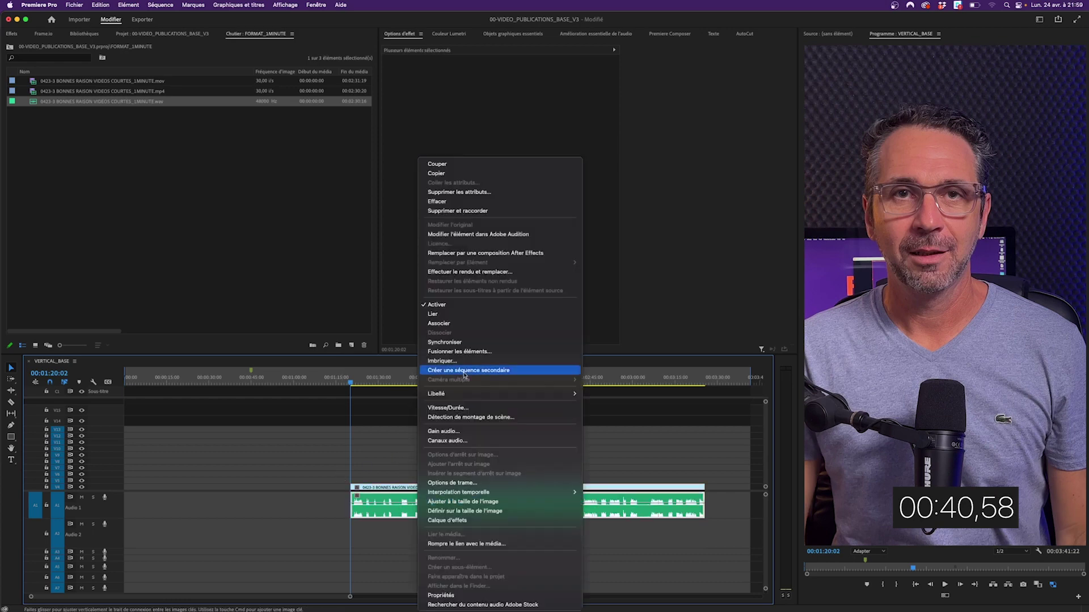
click(434, 313)
click(461, 380)
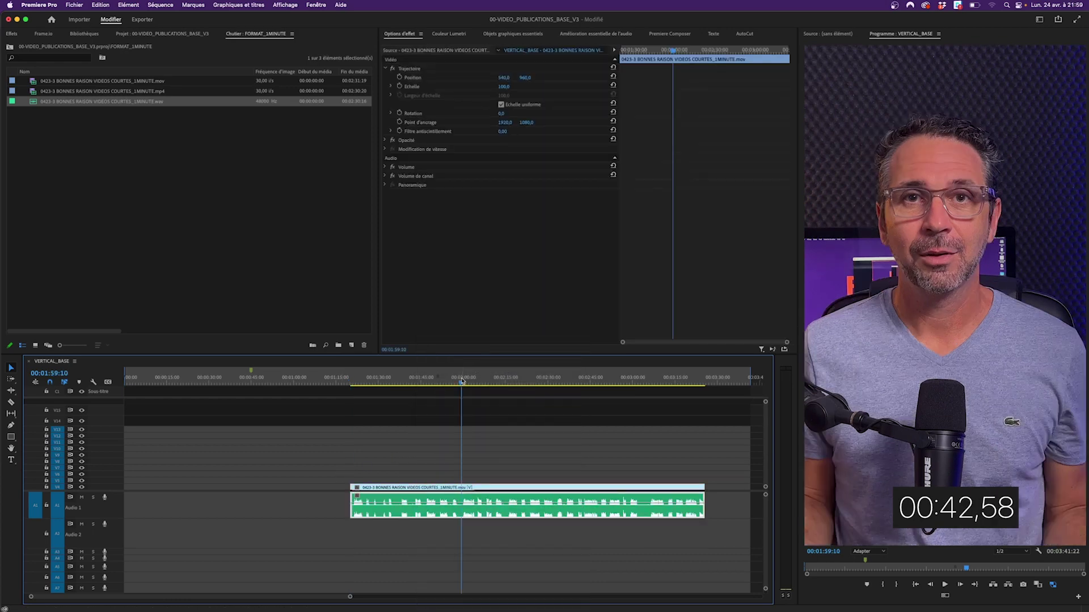
Duplicate the linked clip further along the timeline, well past the end of the original
key(minus)
key(minus)
drag(263, 491, 440, 491)
scroll(305, 457, up, 3)
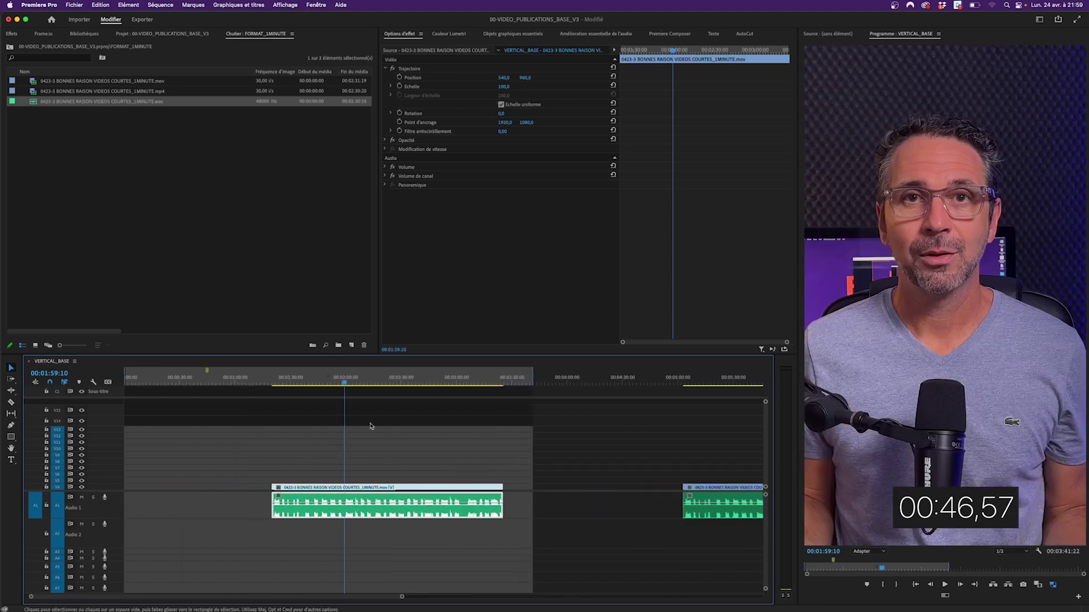
scroll(377, 409, up, 3)
scroll(378, 411, down, 2)
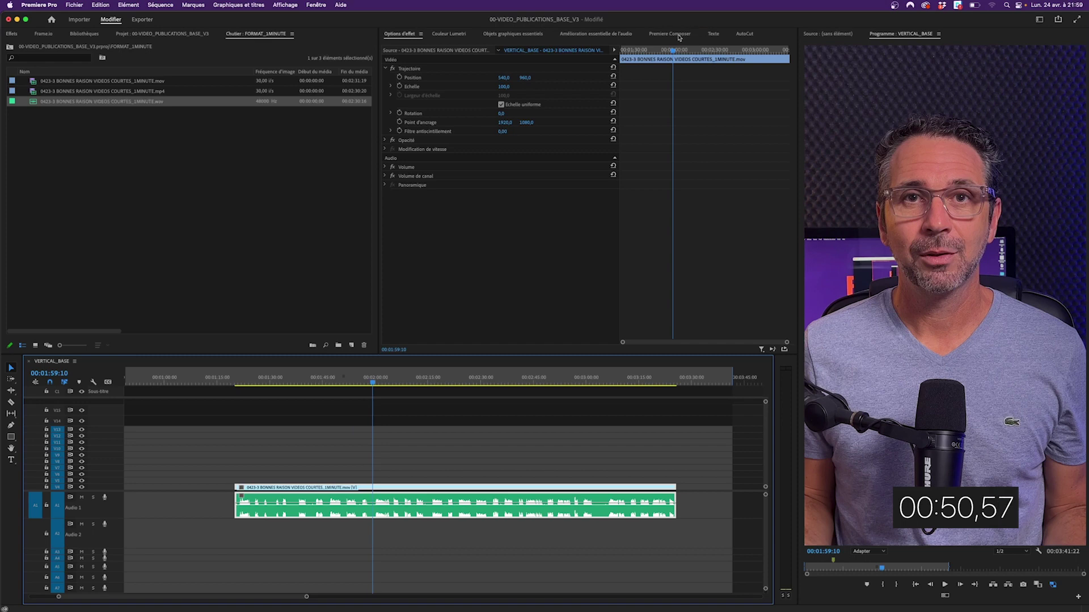
In AutoCut, set silences longer than 0.1 seconds and noises shorter than 0.1 seconds for removal
click(745, 35)
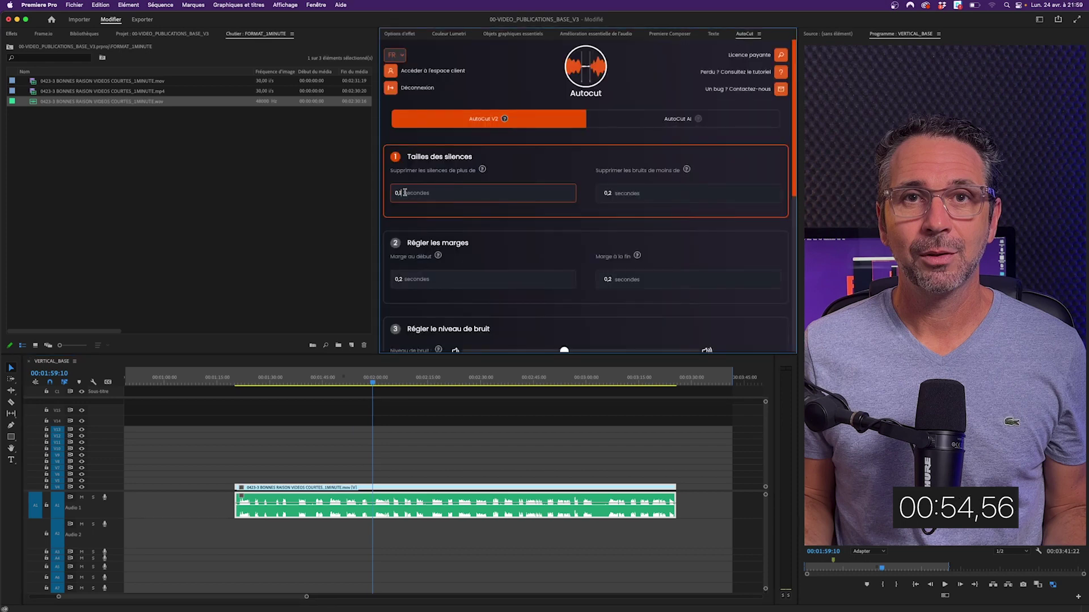
click(613, 194)
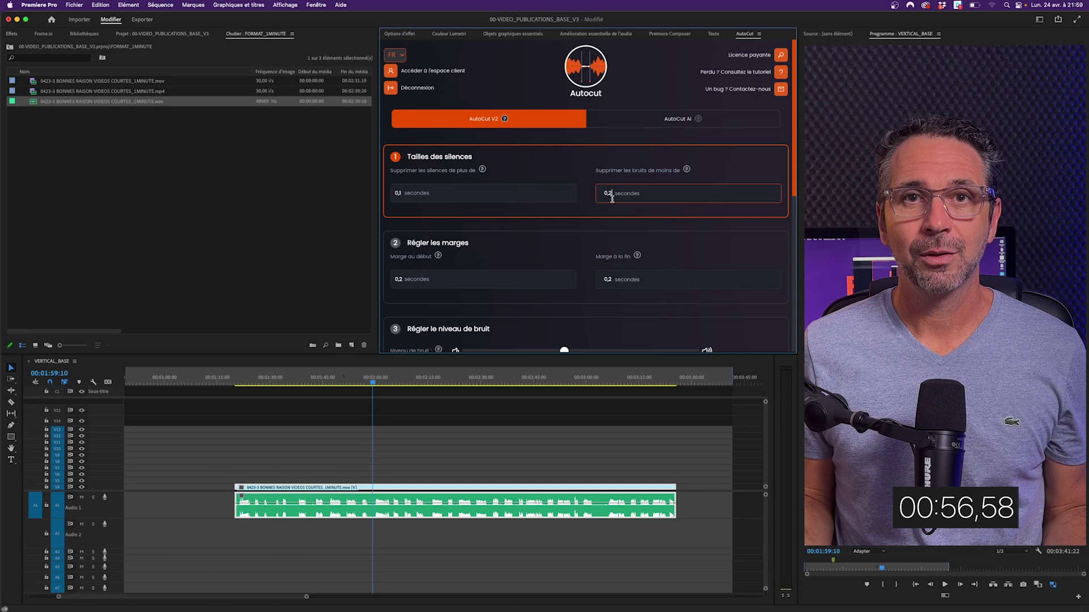
text(1)
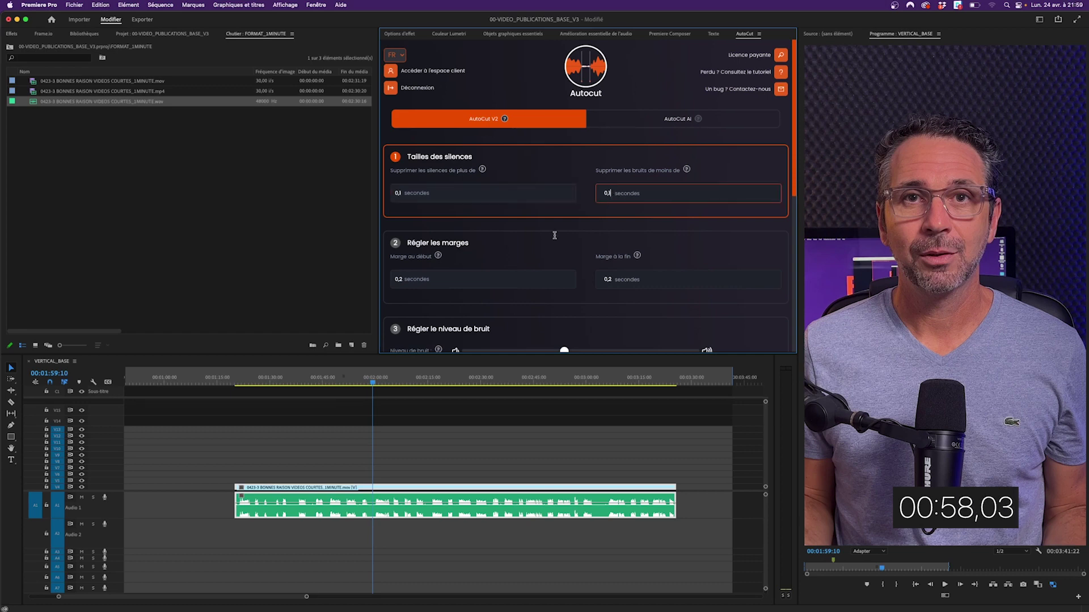
Set the AutoCut start and end margins to 0.1 seconds each
click(405, 281)
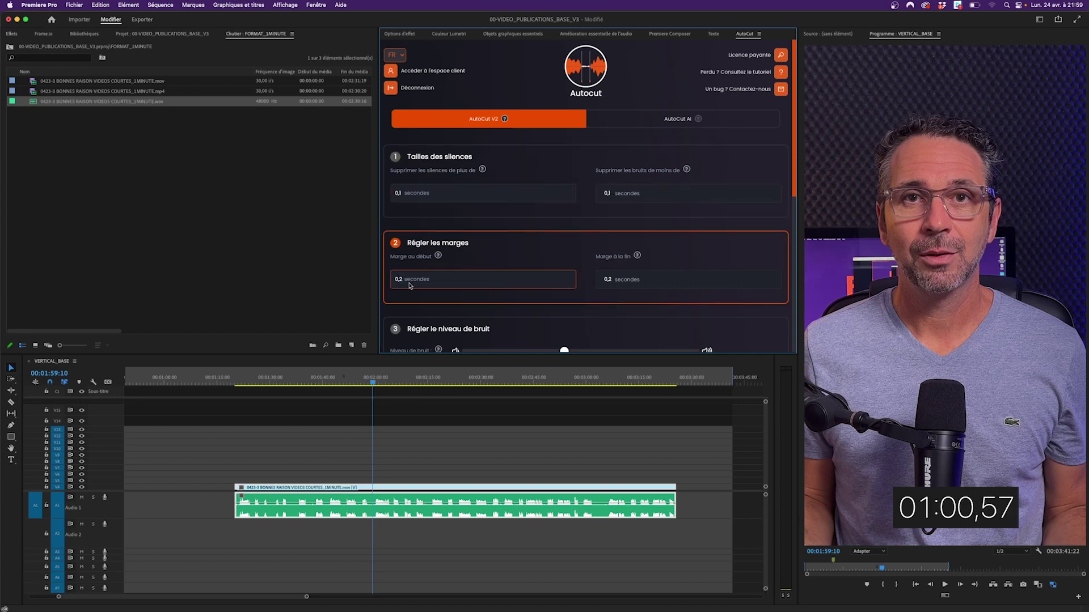
click(611, 281)
key(BackSpace)
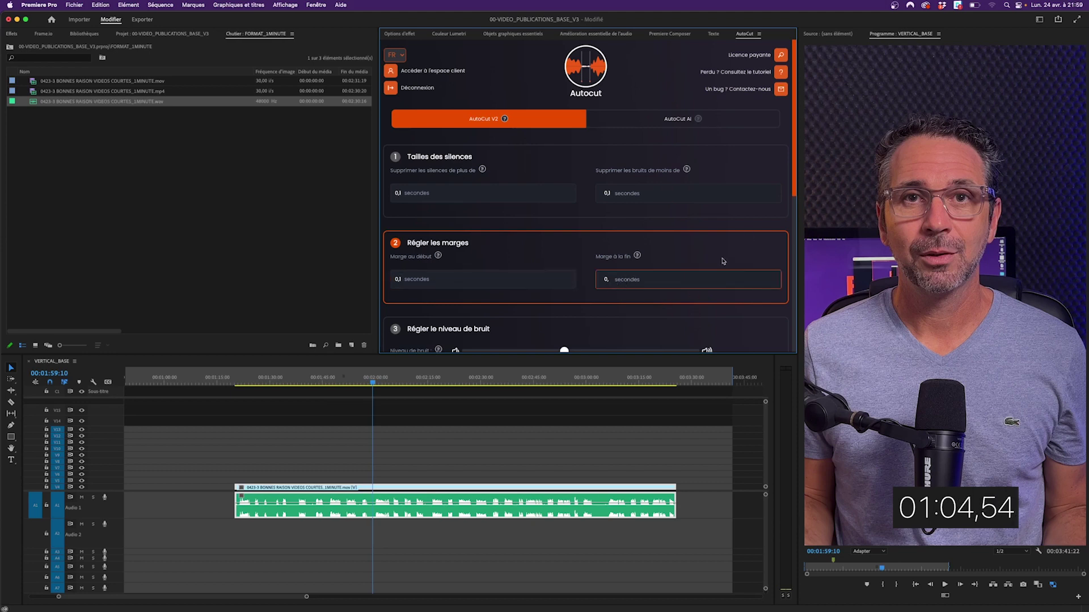
text(1)
Run AutoCut on the selected clip to cut out its silences
scroll(794, 238, down, 3)
scroll(795, 238, down, 5)
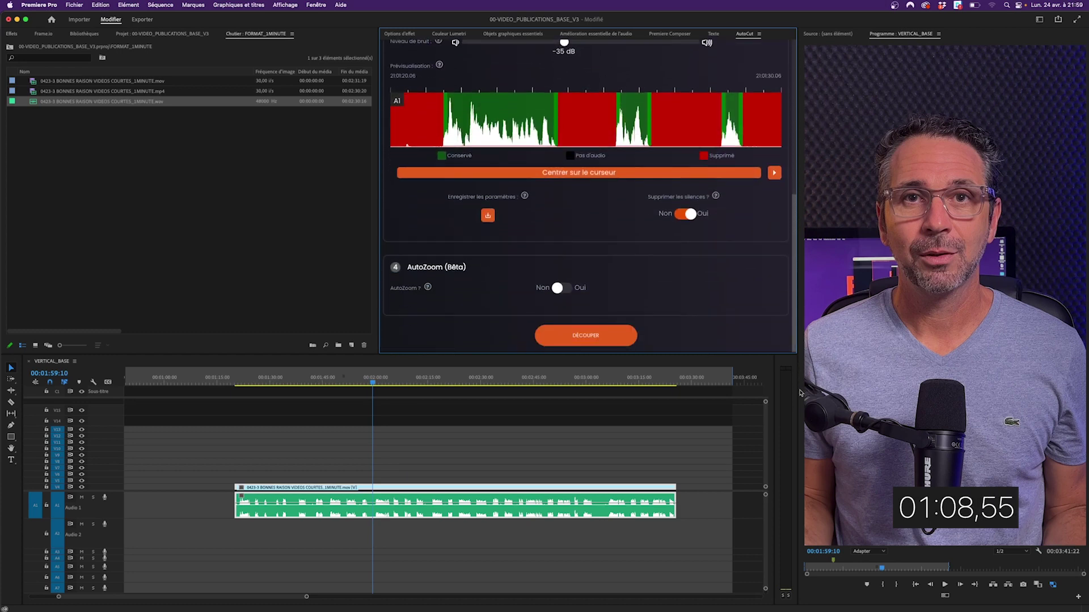
click(564, 345)
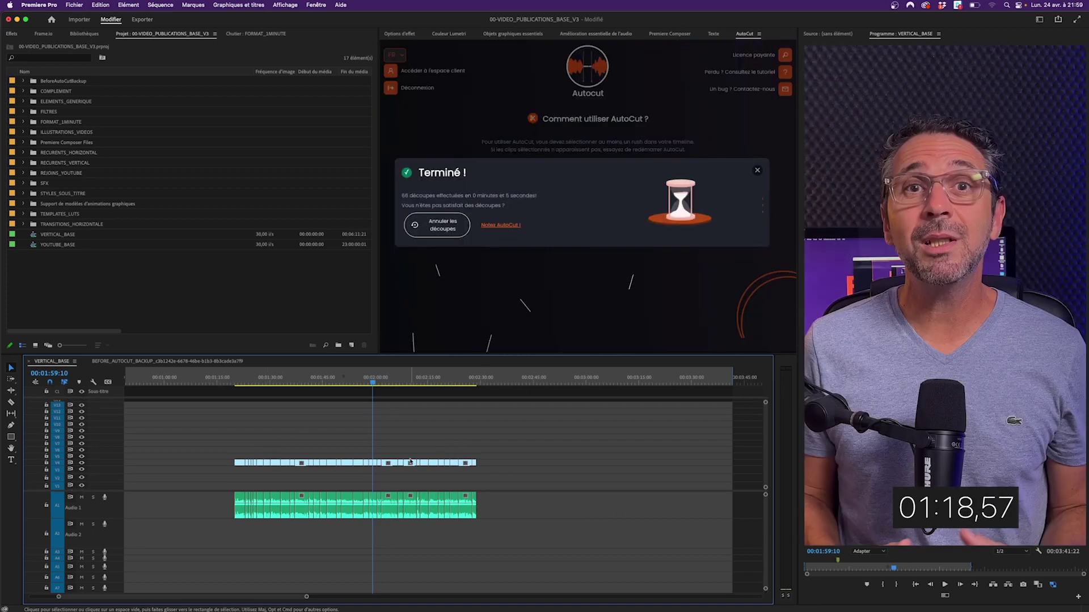
Move all the cut video clips down to track V1 and return the playhead to the start of the first clip
drag(501, 443, 276, 487)
click(272, 463)
drag(260, 383, 237, 385)
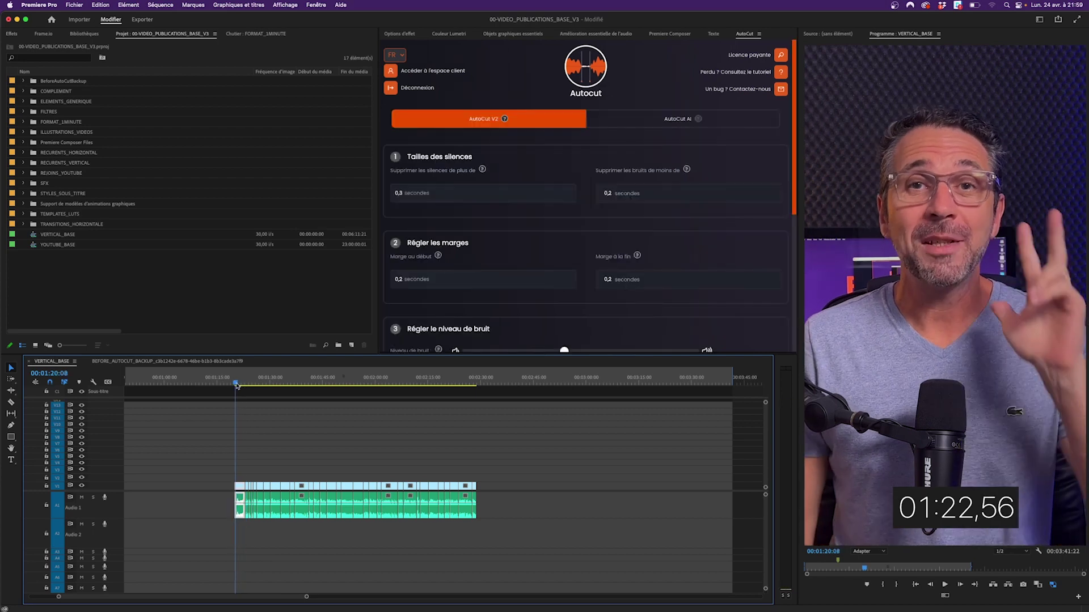
Close the empty gap before the first clip and delete the duplicate clip further along the timeline
click(188, 486)
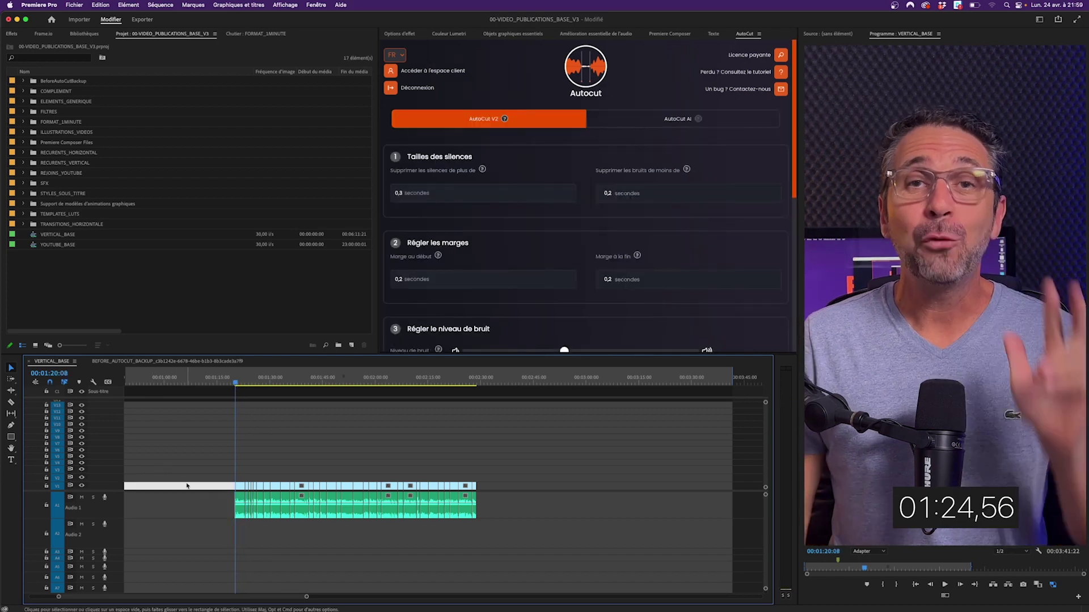
key(Delete)
drag(510, 440, 560, 536)
key(Delete)
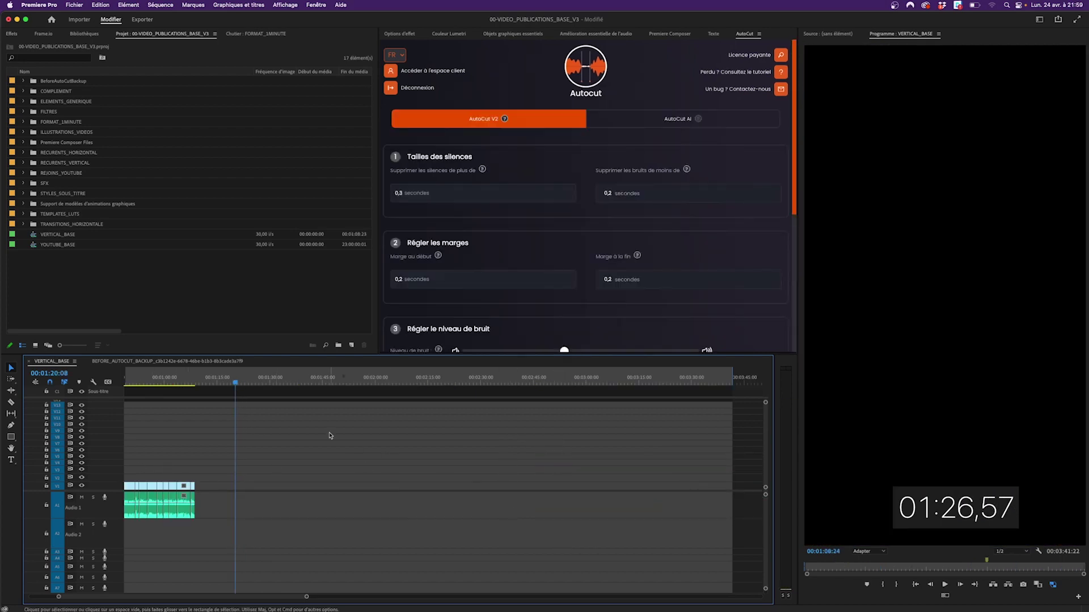
scroll(224, 393, left, 5)
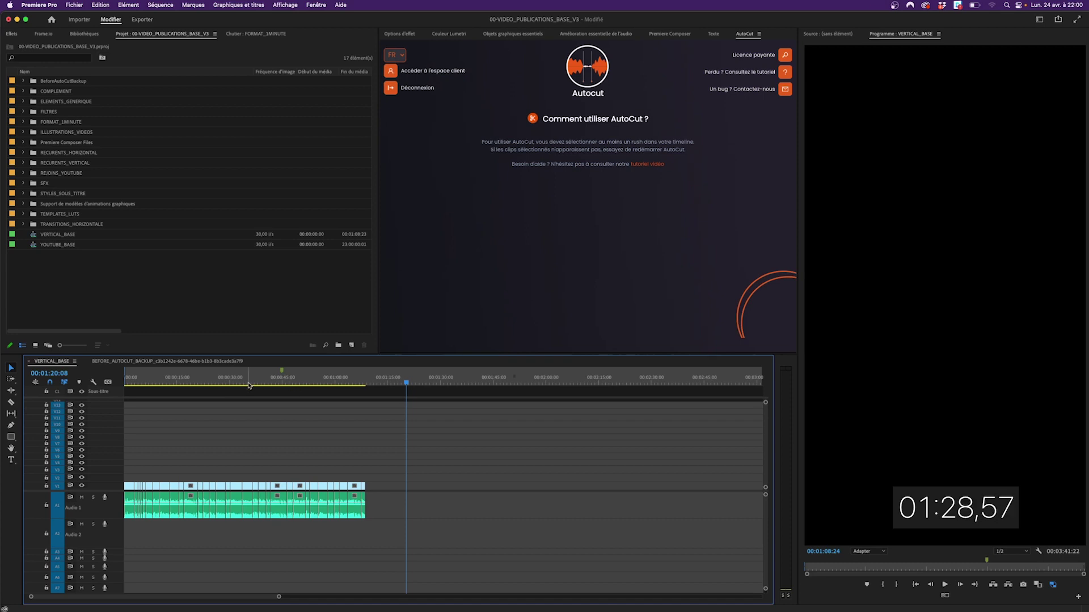
Magnify the start of the timeline and display the effect options in place of the AutoCut settings
click(241, 383)
key(=)
key(=)
scroll(243, 388, left, 3)
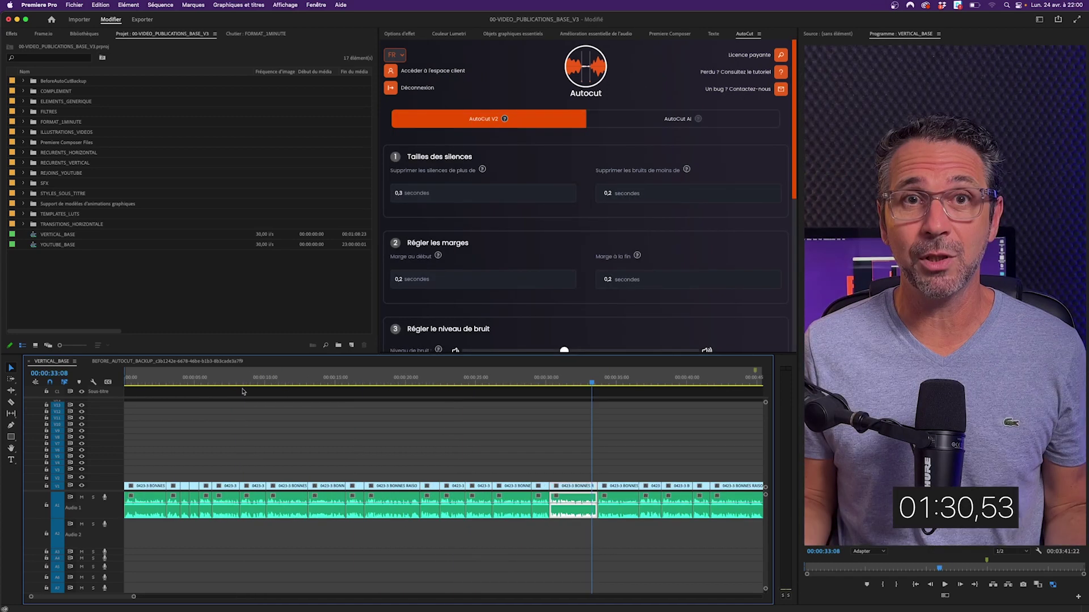
click(400, 33)
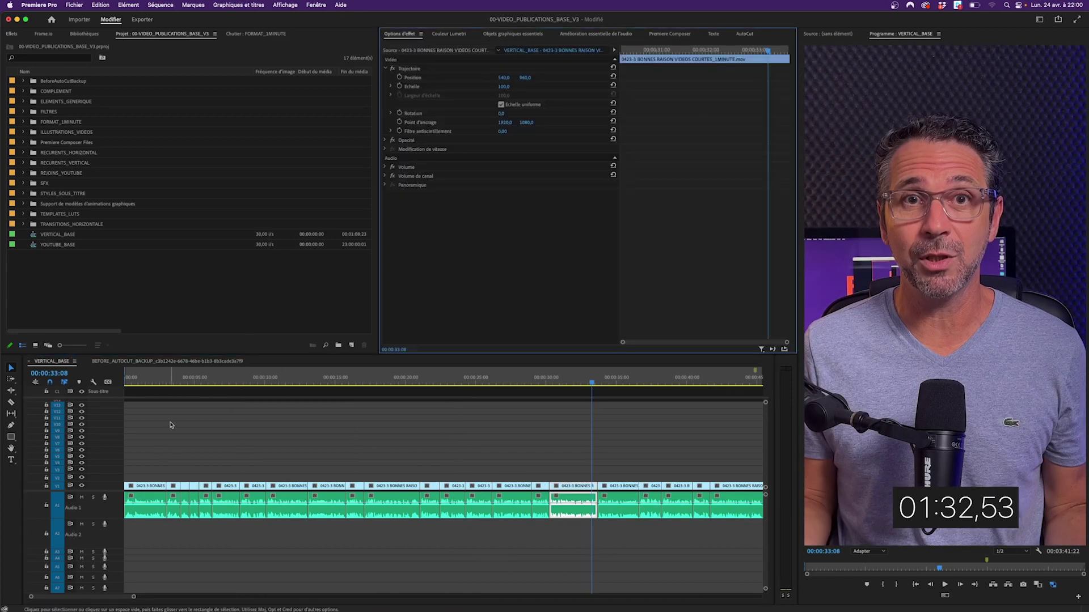
Play the opening clip and move the second clip's video up one track to V2
click(150, 385)
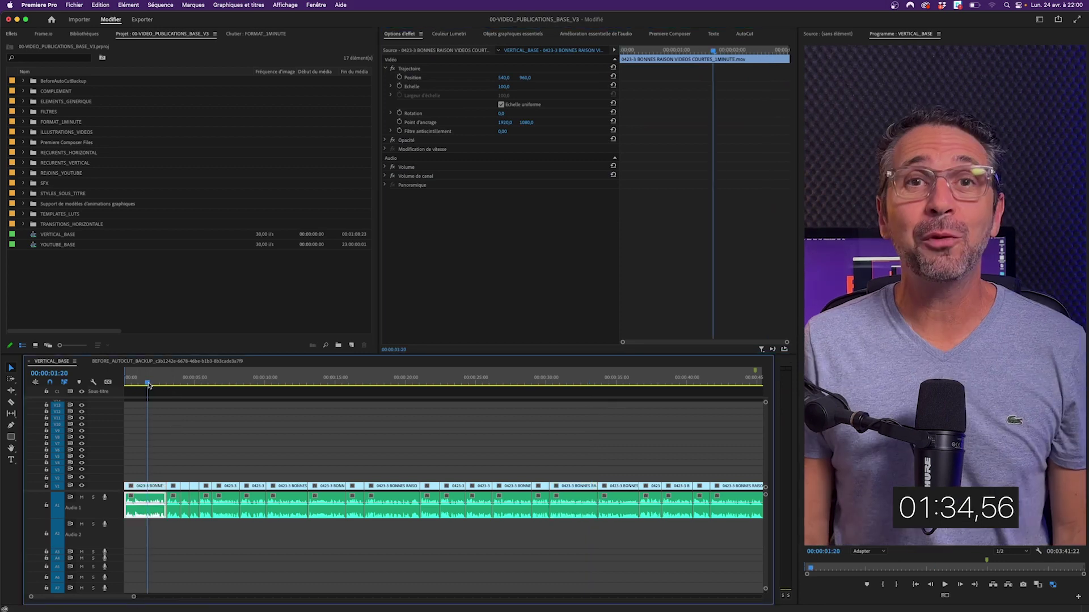
key(=)
drag(192, 382, 184, 383)
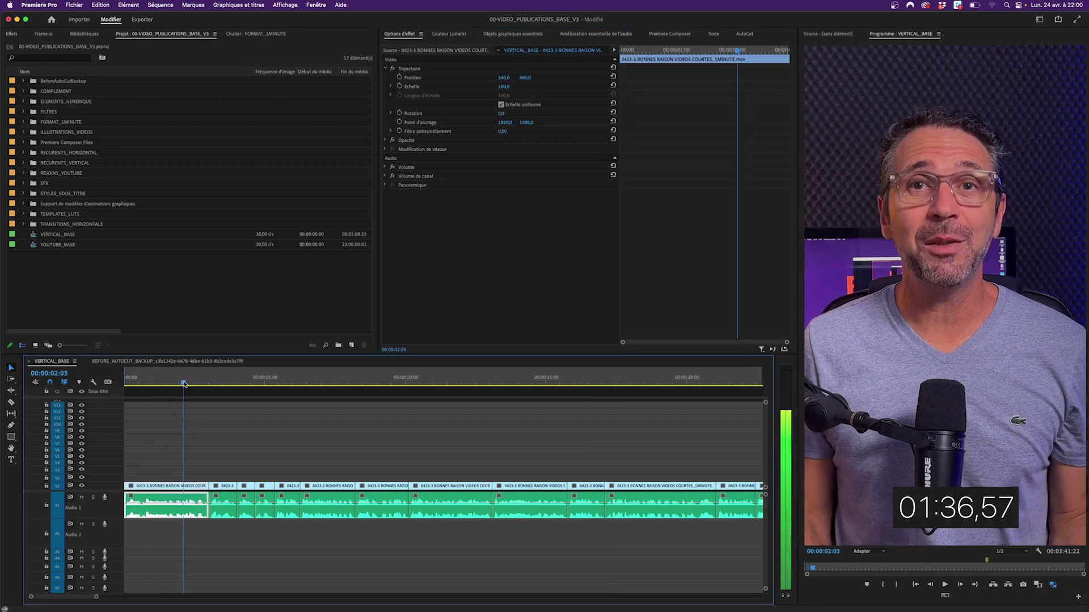
key(space)
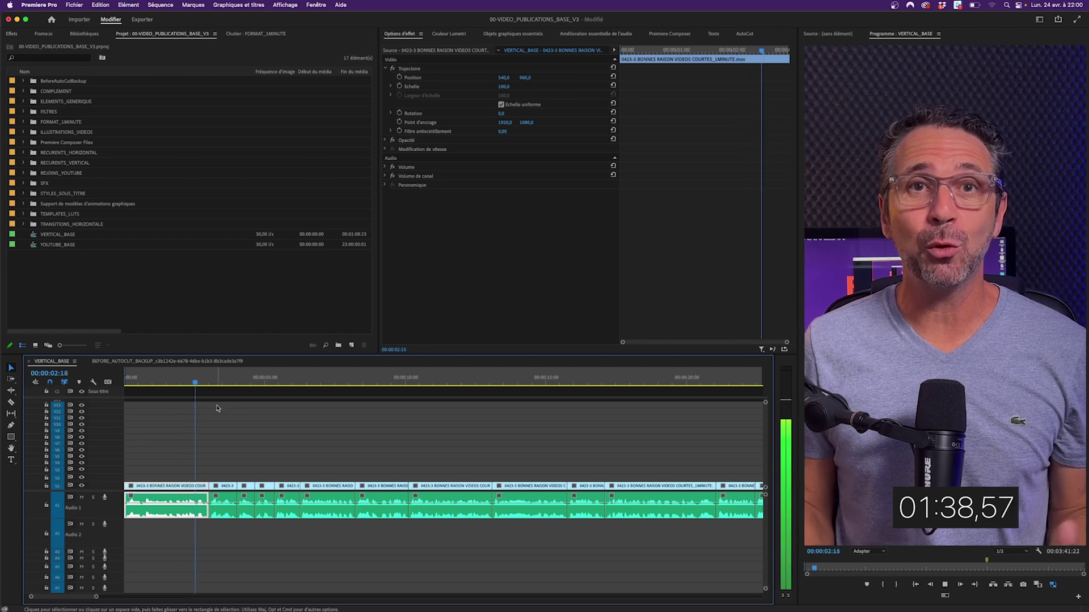
key(space)
key(alt+Up)
key(space)
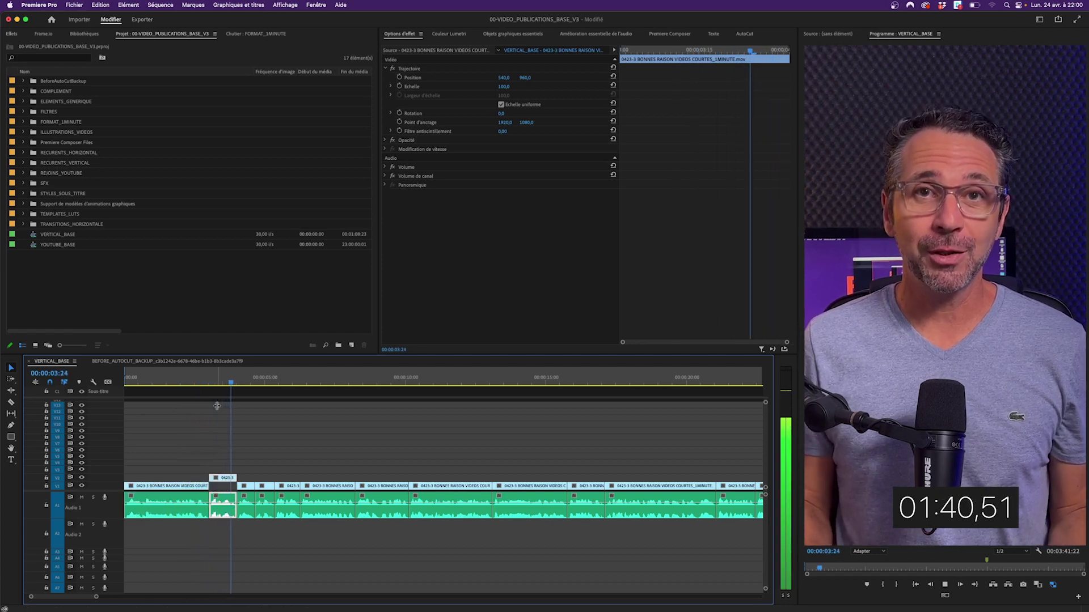
Move the third clip's video up two tracks to V3 and continue playback
key(space)
key(alt+Up)
key(alt+Up)
key(space)
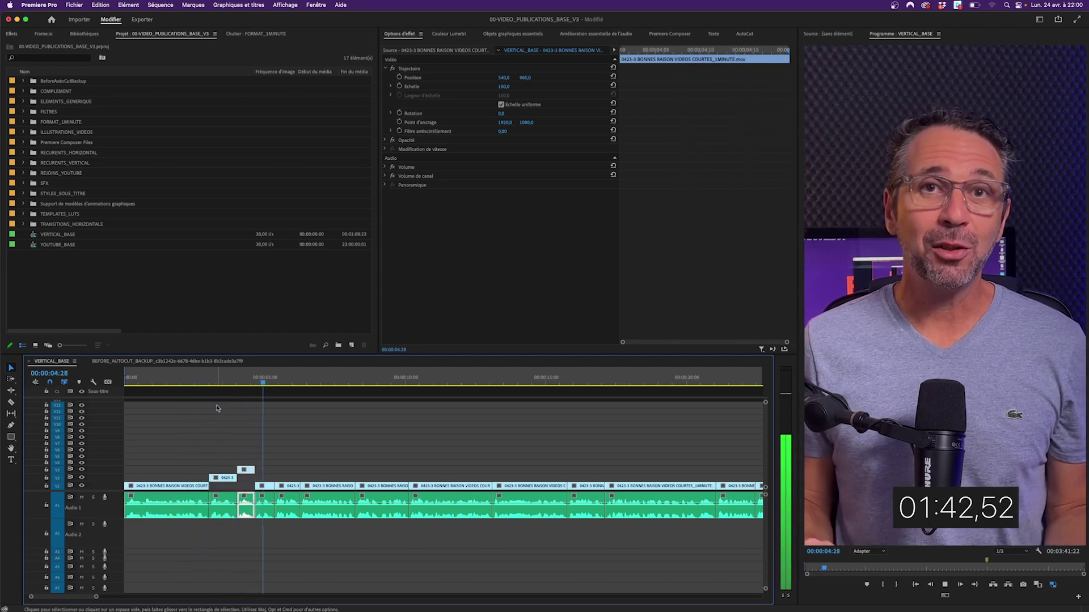
Move the fifth clip's video up two tracks to V3 and continue playback
key(space)
key(alt+Up)
key(alt+Up)
key(space)
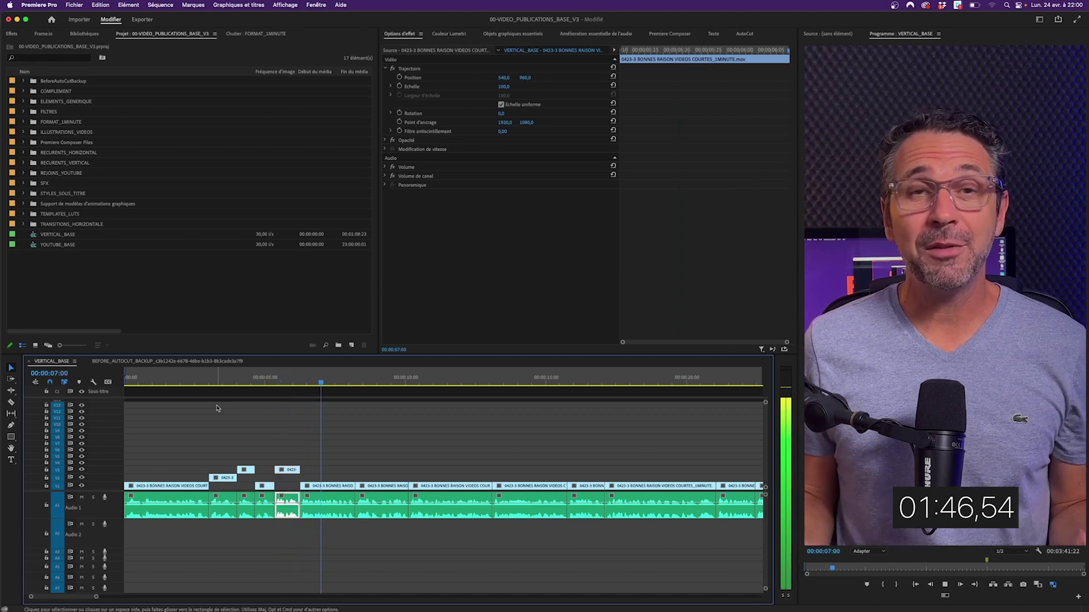
Stop playback on the seventh clip and give it the Violet label
key(space)
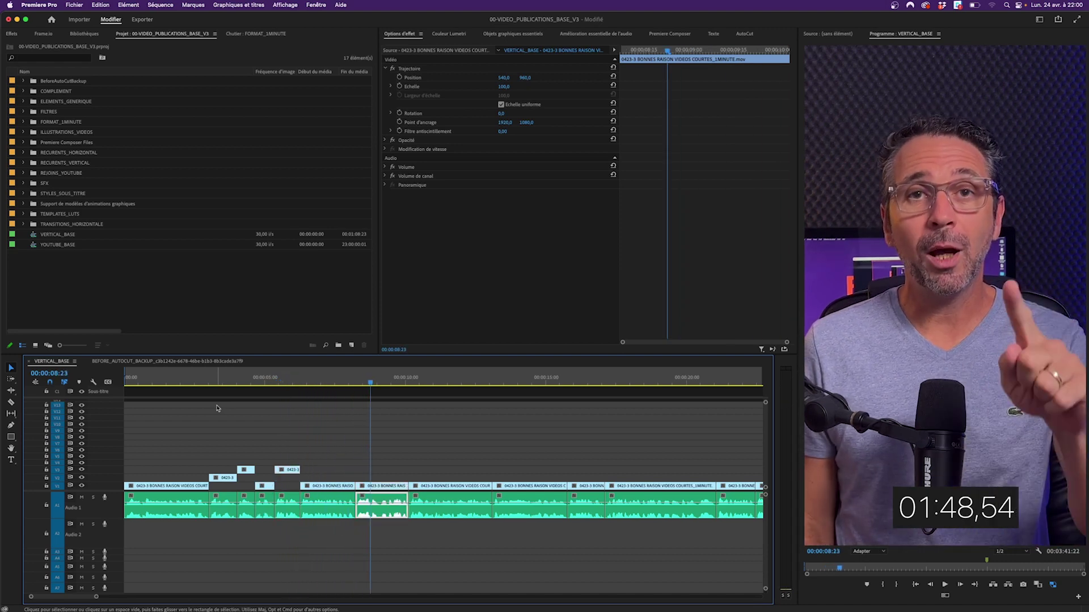
right_click(393, 479)
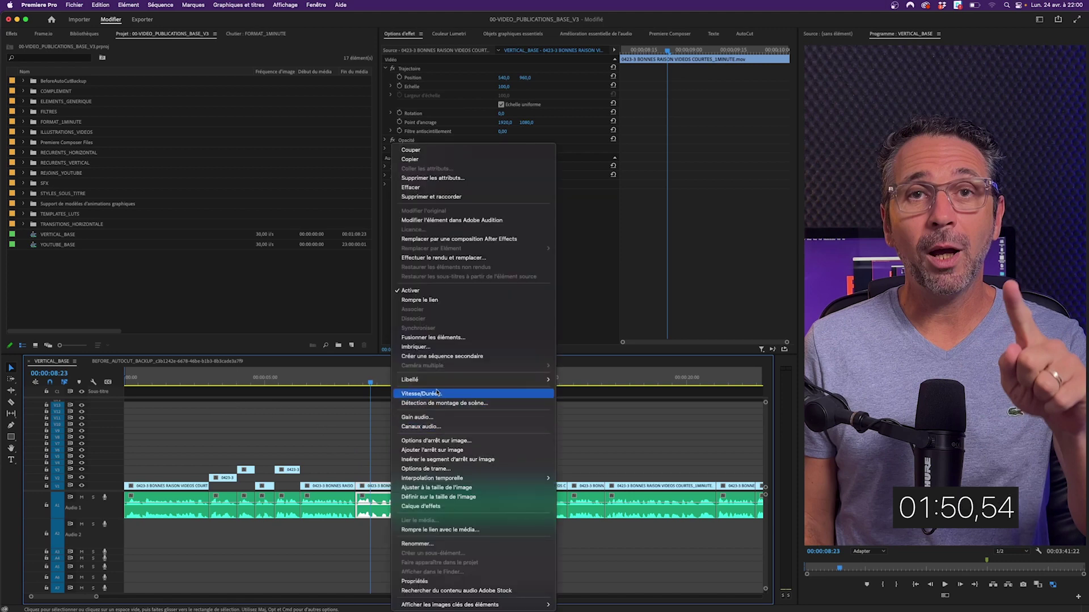
mouse_move(447, 382)
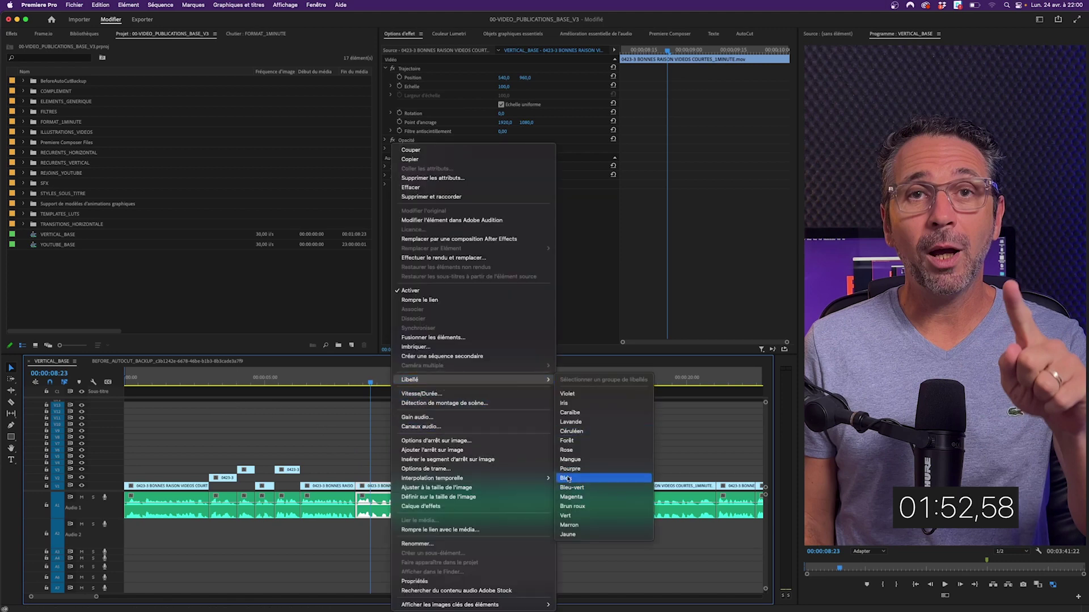
click(567, 394)
click(417, 445)
Extend the end of the sixth clip slightly with a ripple edit and play back the join with the Violet clip
click(337, 385)
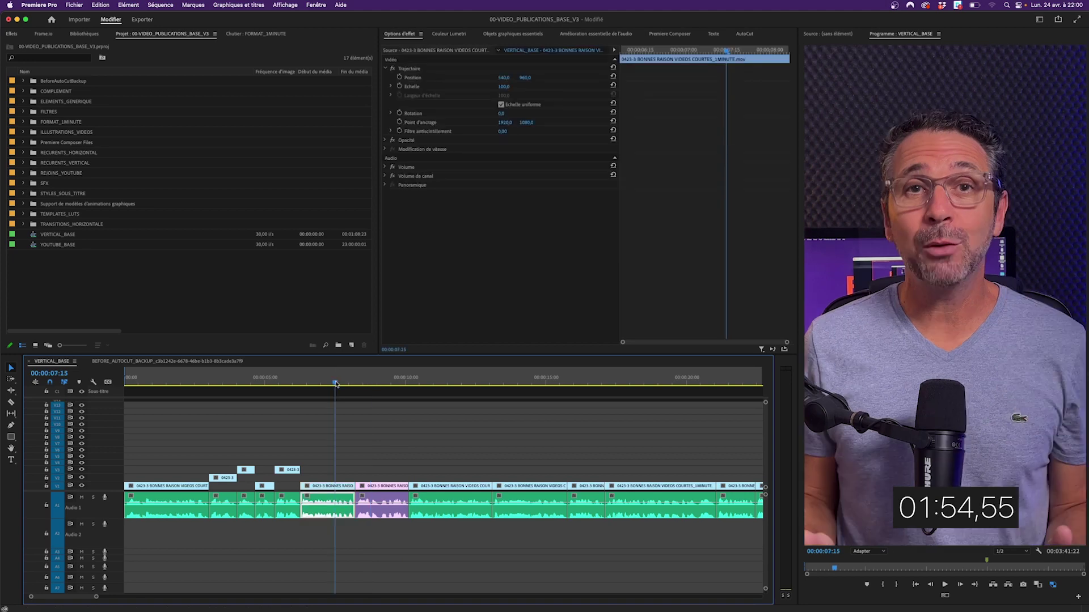
key(space)
key(space)
key(=)
key(=)
key(b)
drag(364, 511, 372, 511)
click(312, 380)
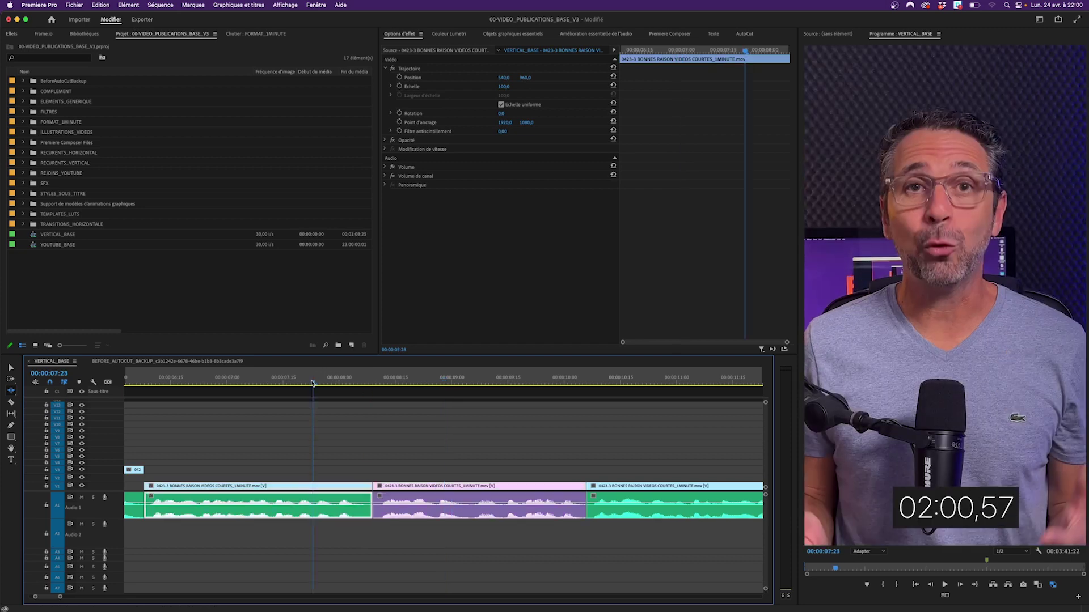
key(minus)
key(space)
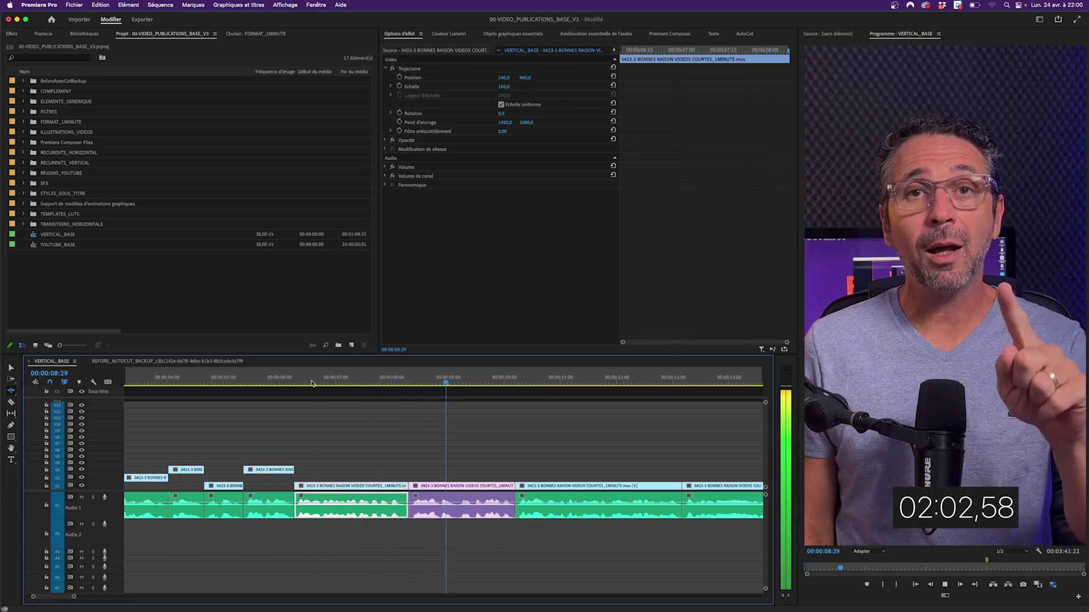
key(minus)
key(space)
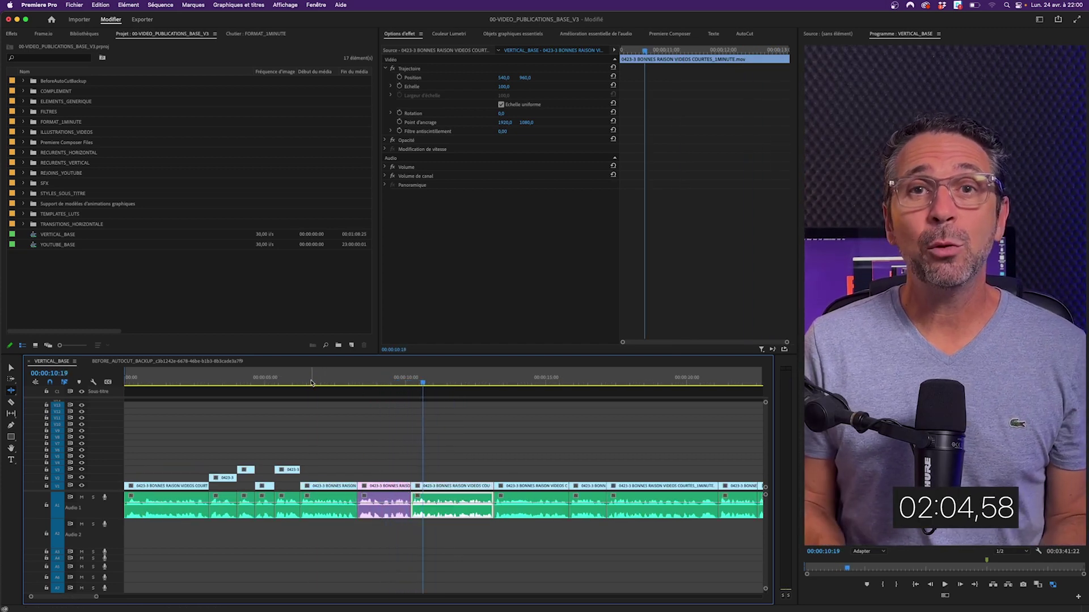
Move the video of the Violet clip and of the ninth clip up one track to V2
click(391, 384)
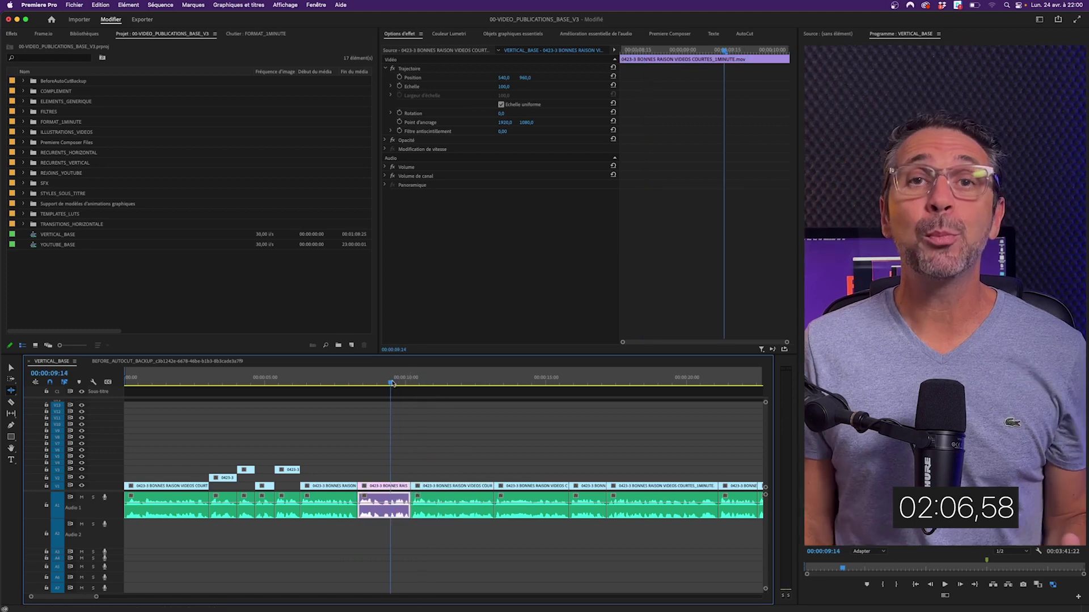
key(alt+Up)
key(space)
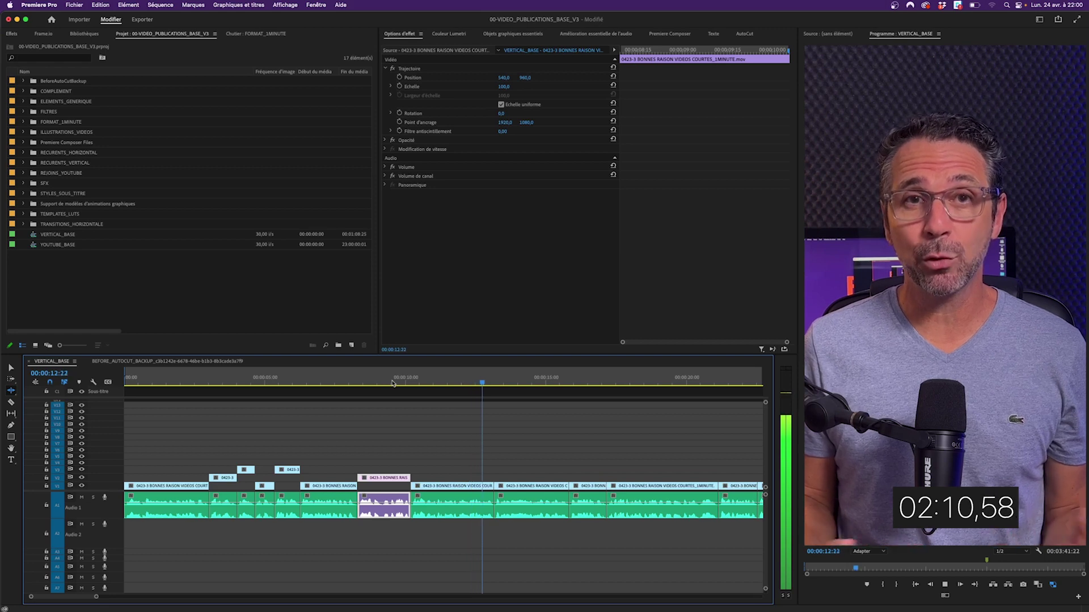
key(space)
key(alt+Up)
key(space)
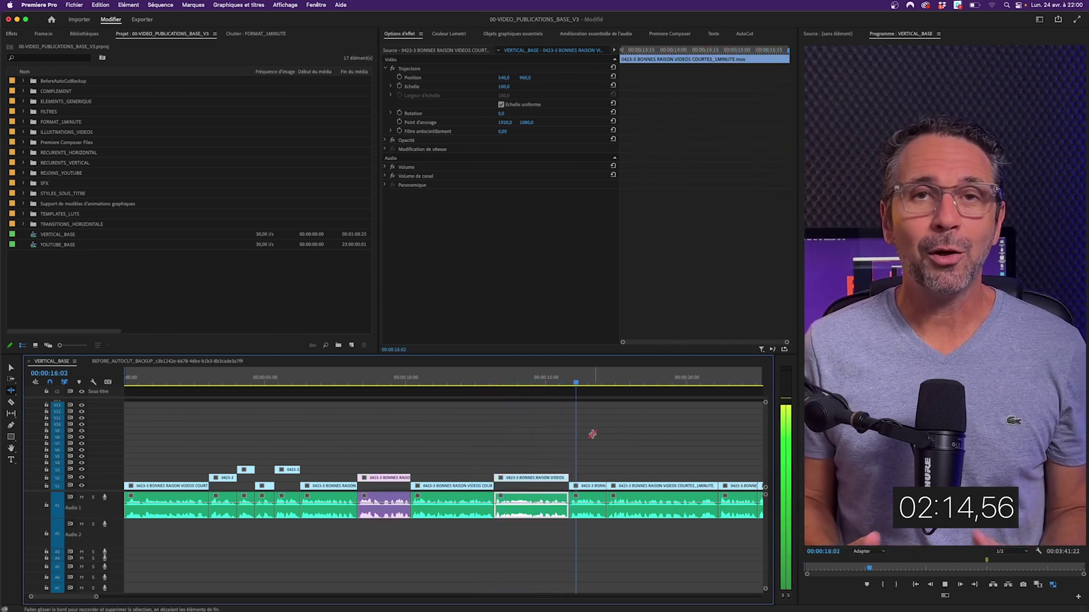
Move the video of the tenth and twelfth clips up two tracks to V3
key(space)
key(alt+Up)
key(alt+Up)
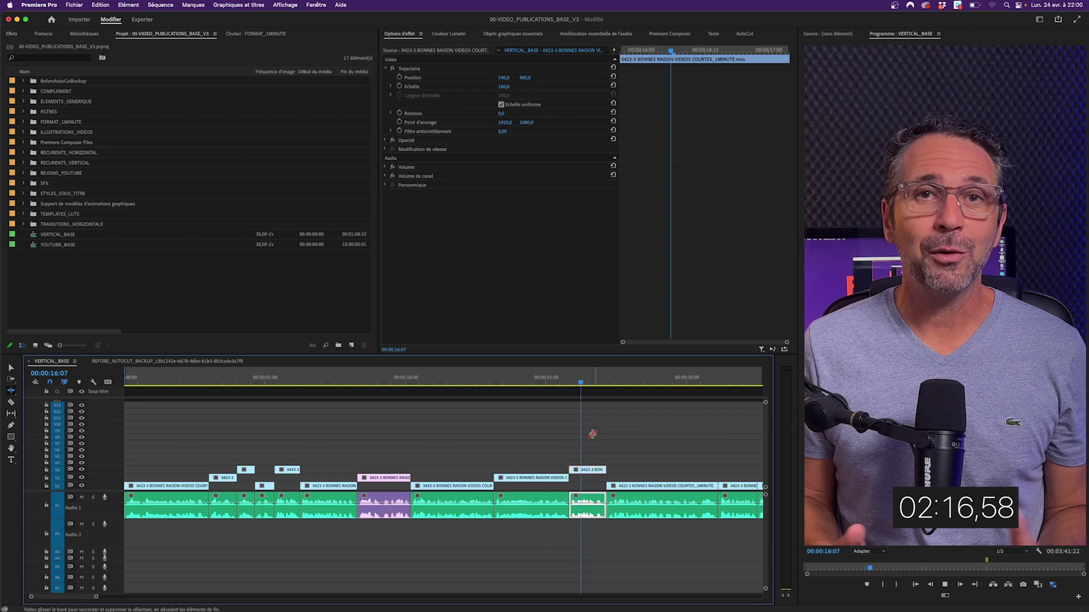
key(space)
scroll(624, 452, right, 3)
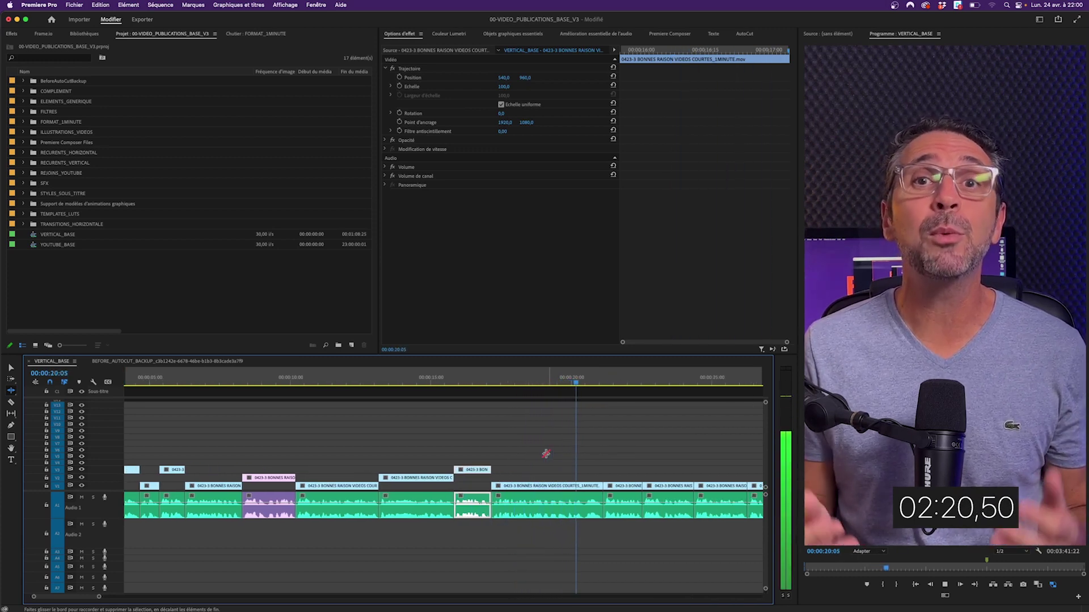
key(space)
key(d)
key(alt+Up)
key(alt+Up)
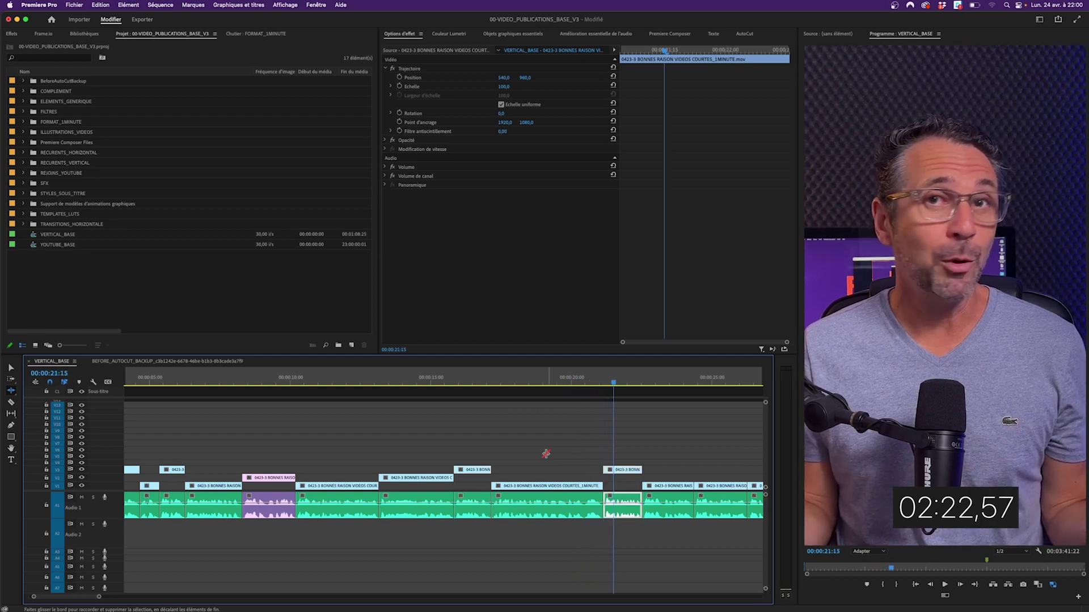
Extend the end of the twelfth clip slightly with a ripple edit and play back its join with the thirteenth clip
key(space)
key(space)
key(d)
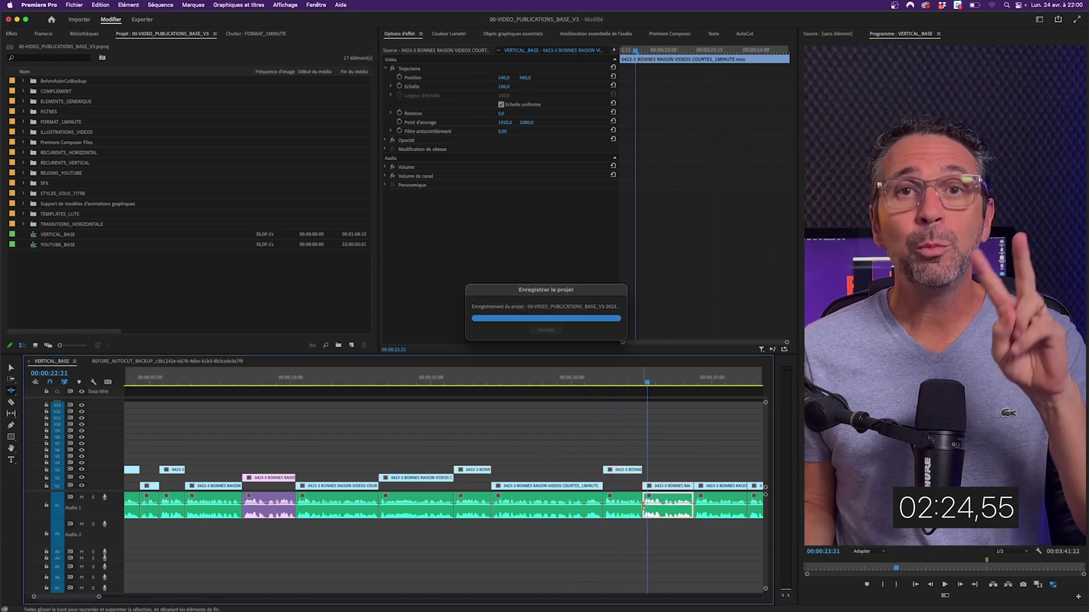
drag(639, 509, 665, 507)
key(d)
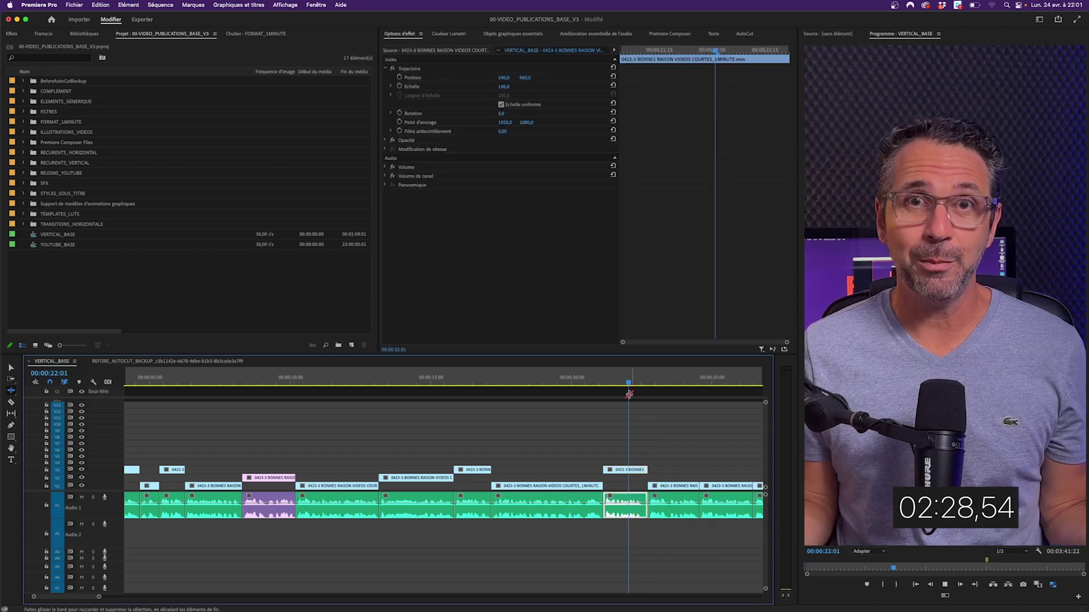
key(space)
key(space)
Give the thirteenth clip, at 00:00:23:00, the Violet label
key(d)
key(v)
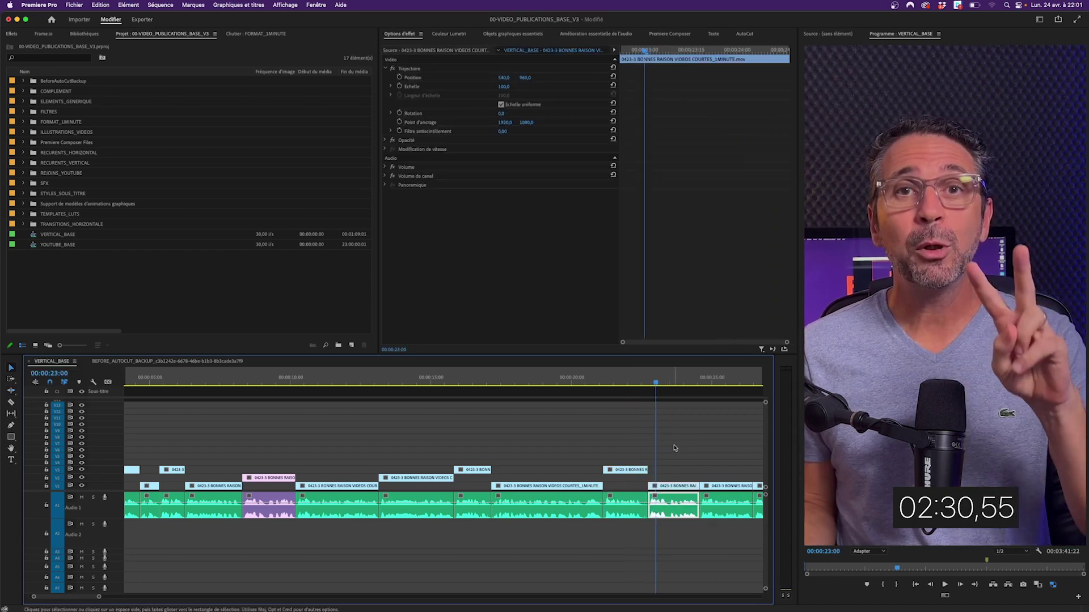
click(675, 447)
click(675, 511)
right_click(675, 510)
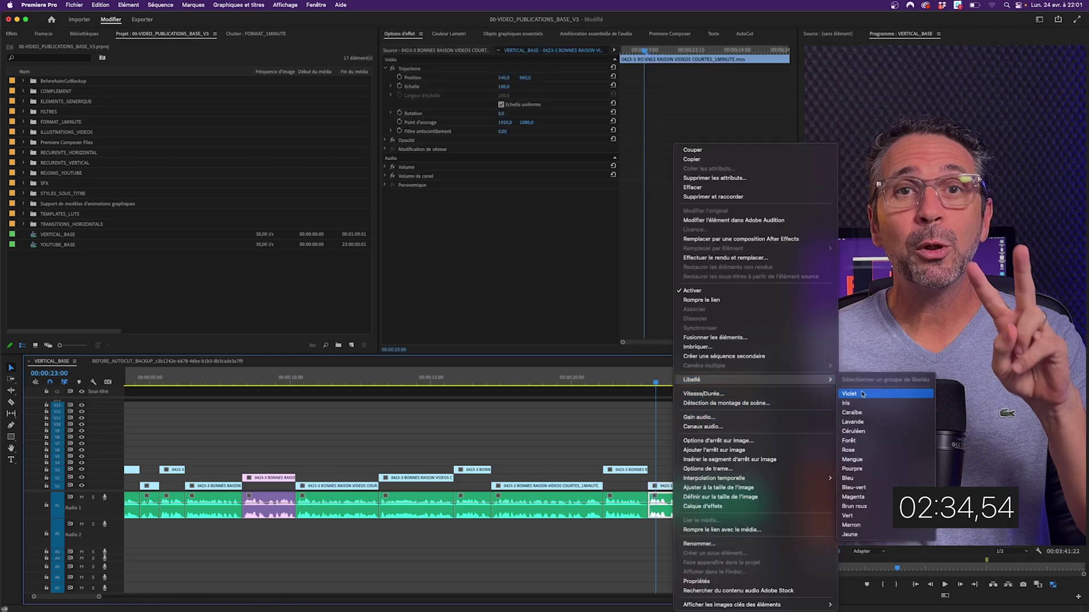
click(862, 394)
Continue playback, moving the fourteenth and eighteenth clips' video up to V2 and the sixteenth clip's video up to V3
scroll(590, 431, right, 3)
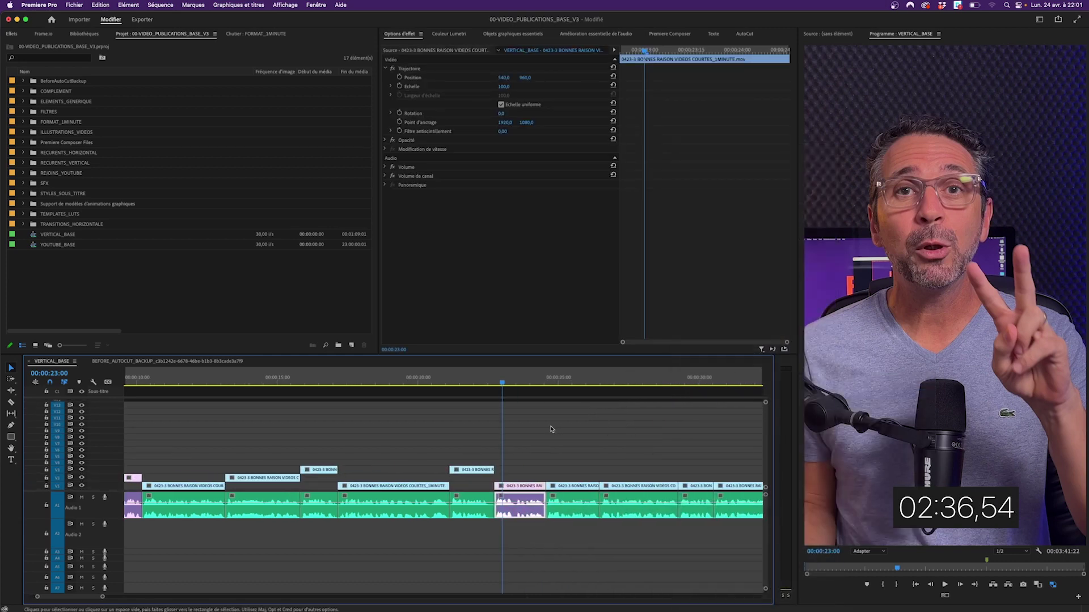
key(space)
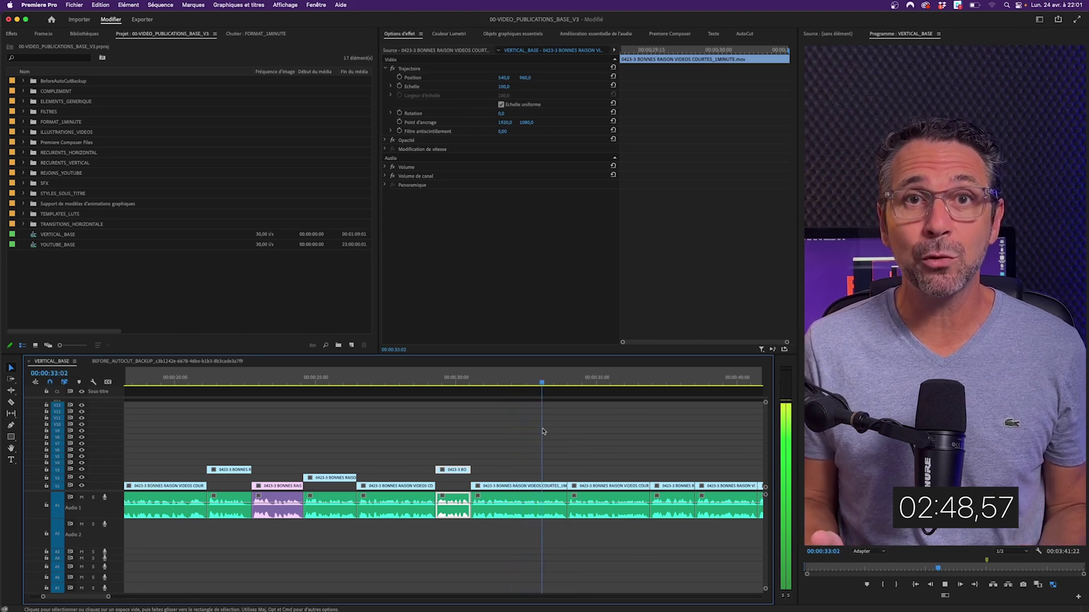
key(d)
key(alt+Up)
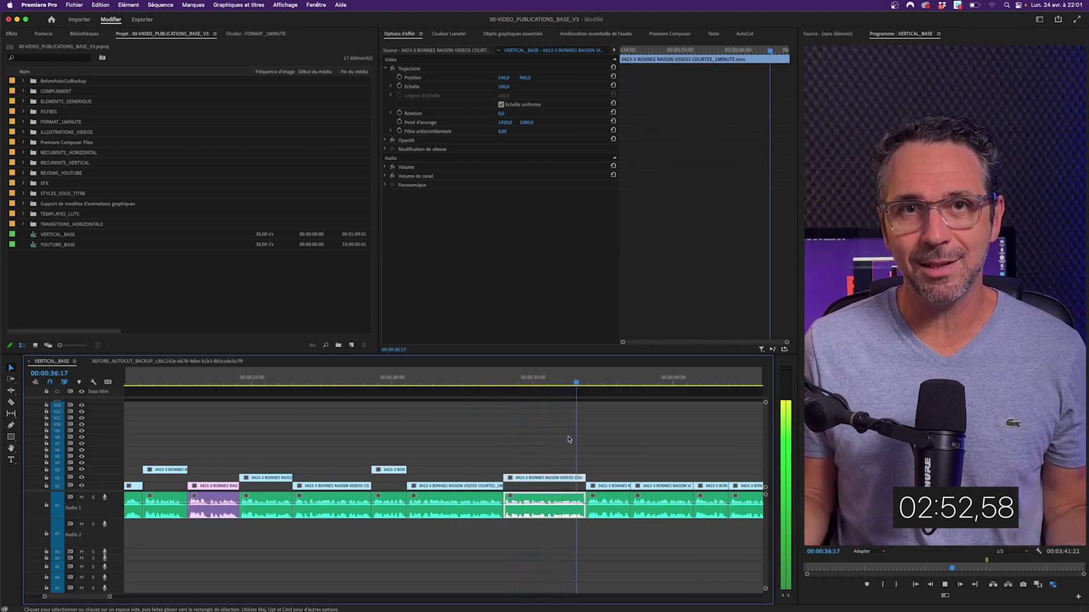
Extend the end of the eighteenth clip slightly with a ripple edit and play back its join with the next clip
key(space)
key(=)
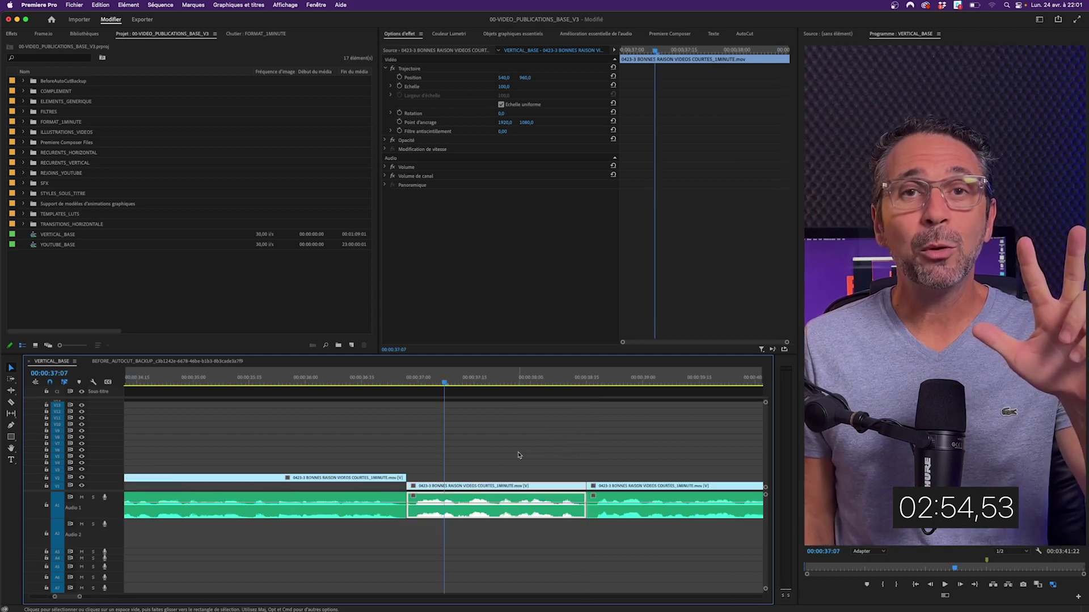
click(405, 511)
drag(403, 511, 428, 510)
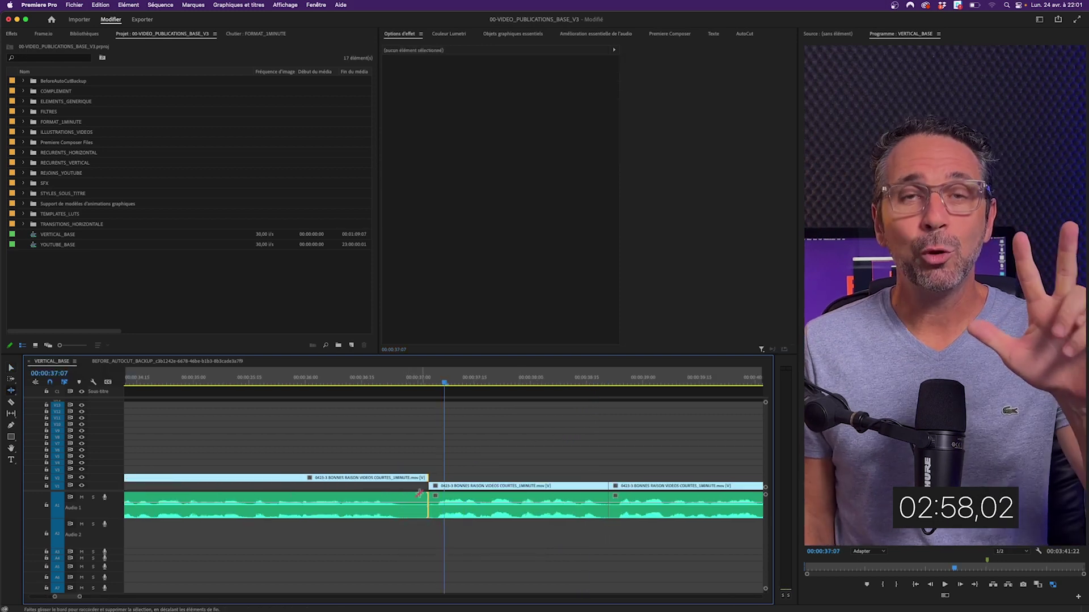
click(316, 384)
key(-)
key(space)
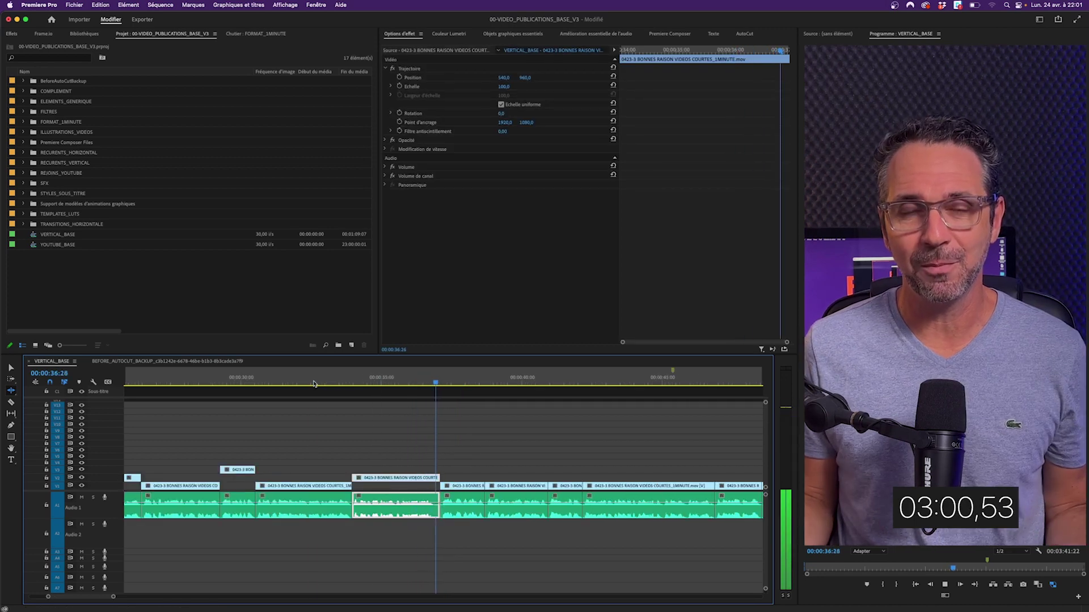
Give the nineteenth clip, at 00:00:37:23, the Violet label
key(space)
key(v)
drag(474, 467, 470, 523)
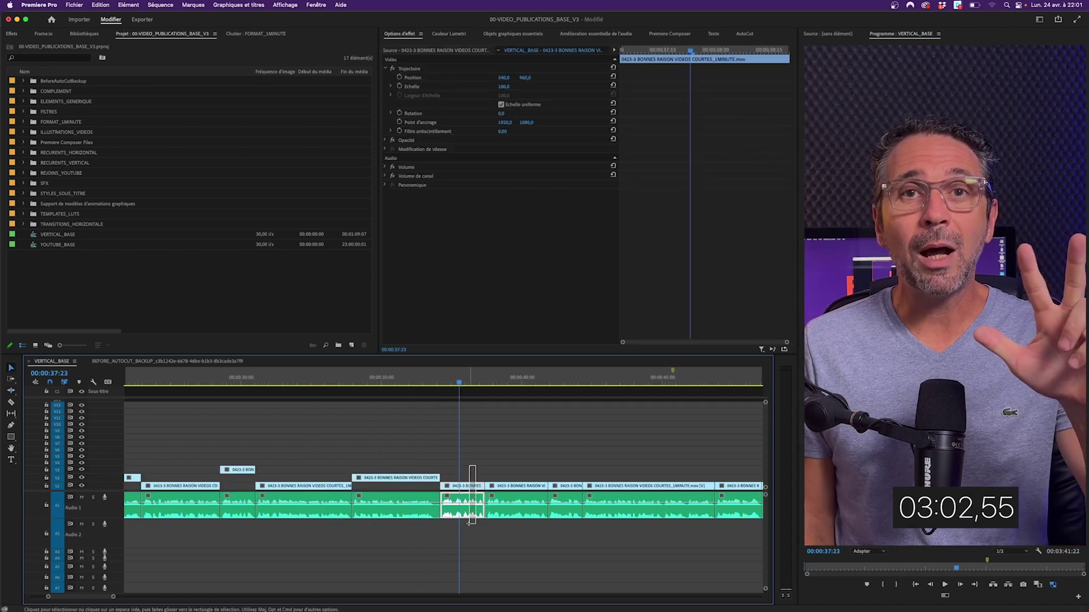
right_click(468, 512)
mouse_move(505, 381)
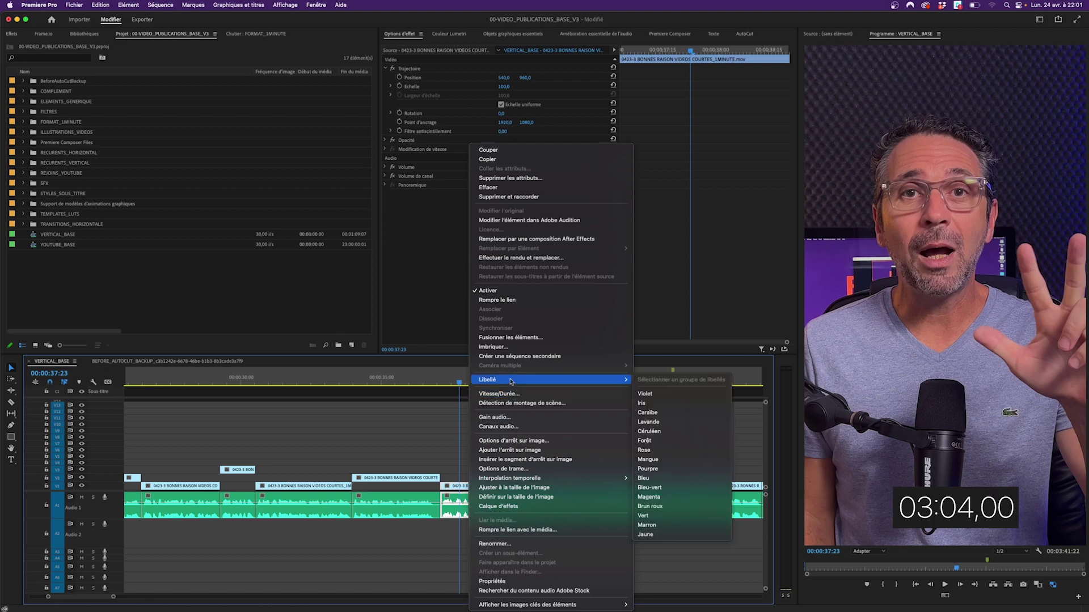
click(645, 394)
Continue playback and move the video of the clip right after the third Violet clip up one track to V2
key(space)
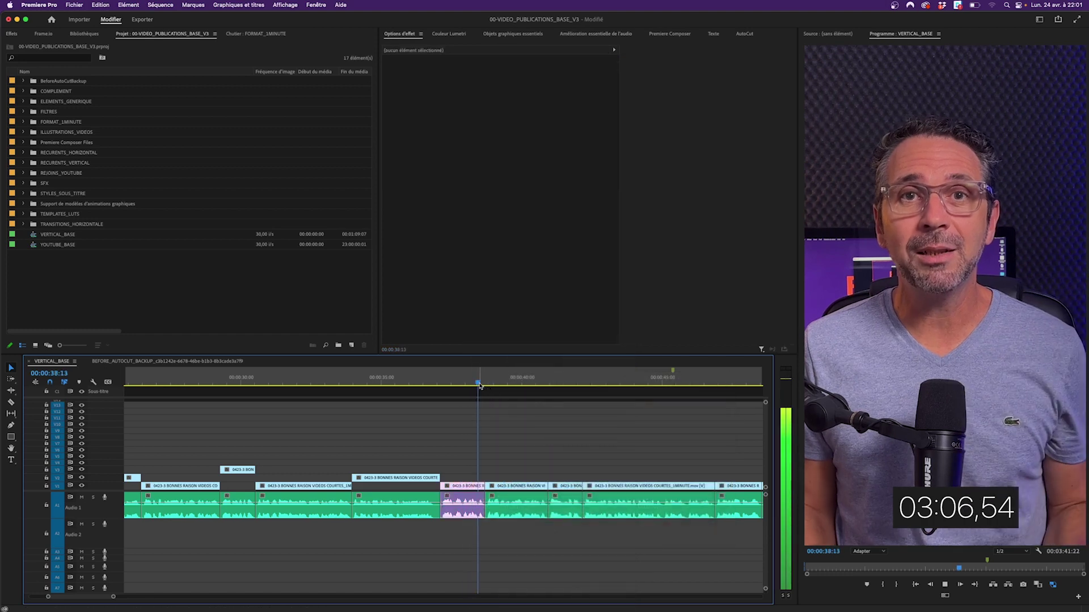
key(d)
key(alt+Up)
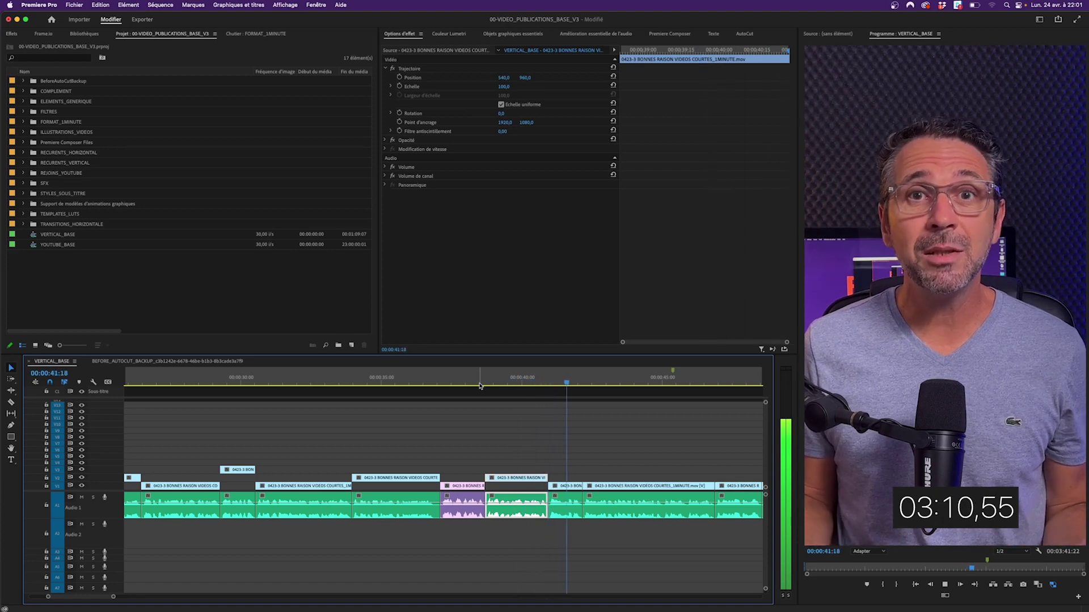
Ripple-delete the short clip that starts at about 00:00:41 and resume playback
key(space)
drag(566, 466, 567, 526)
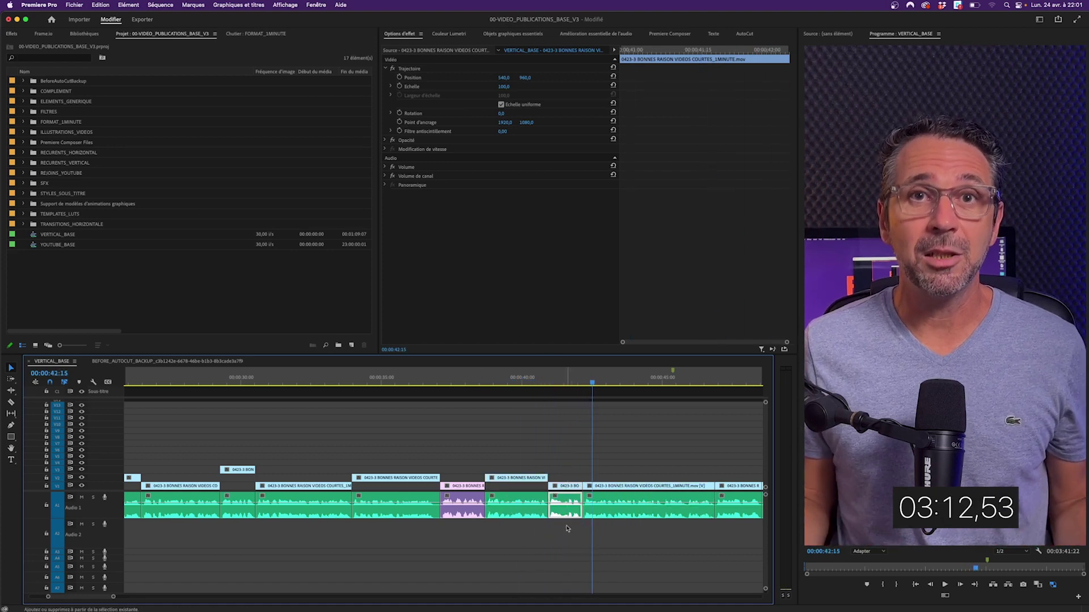
key(shift+Delete)
key(space)
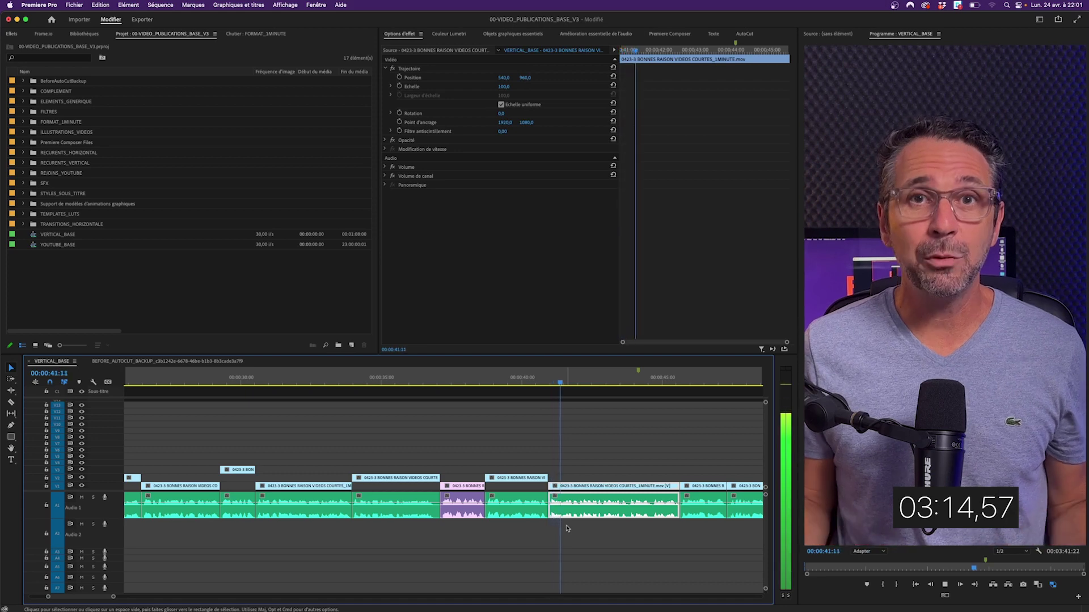
Move the video of the clip following the third Violet clip up one more track to V3 and continue playback
click(516, 383)
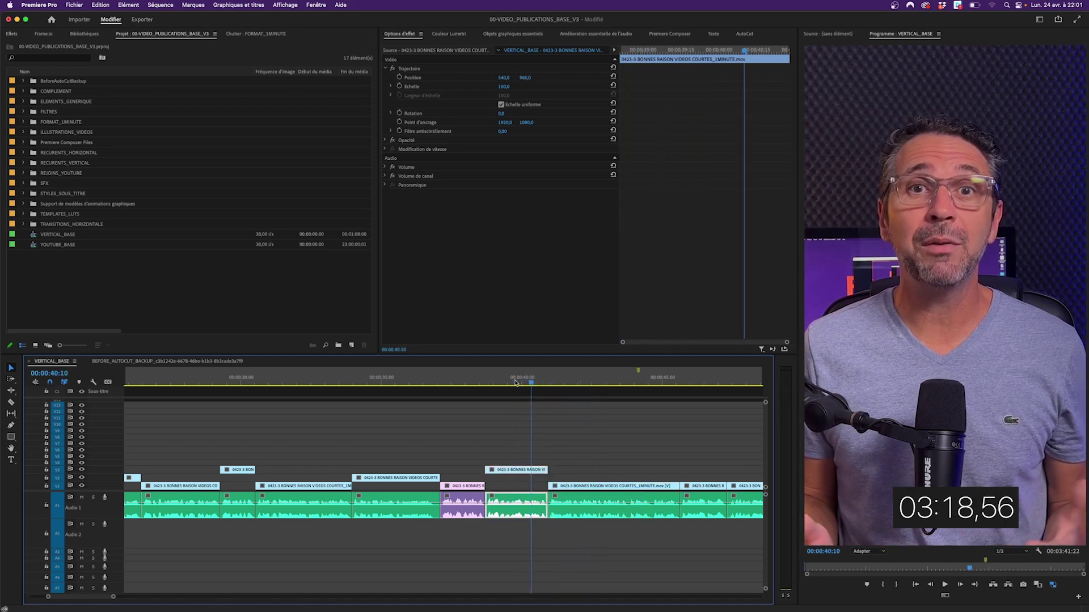
key(space)
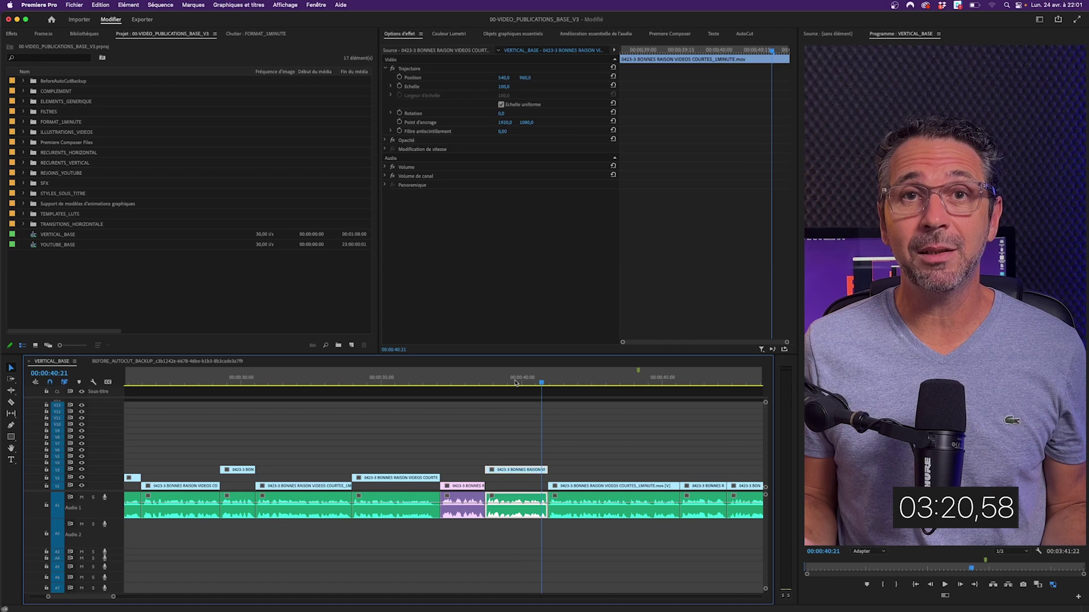
key(space)
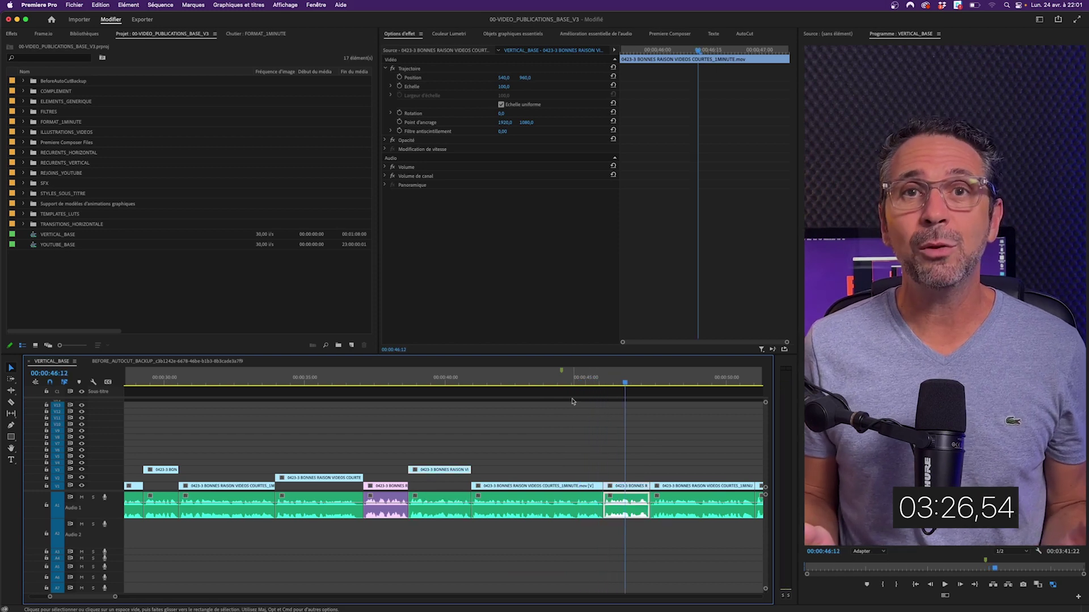
Split the long clip at 00:00:44:20 and move the video of its second piece up one track to V2
click(559, 383)
key(space)
key(super+k)
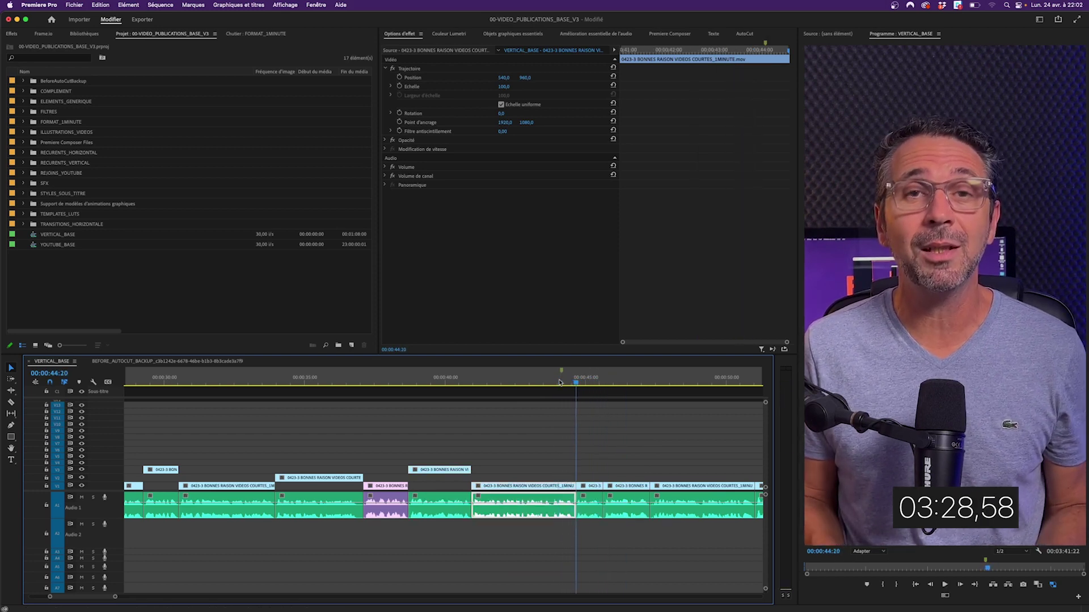
key(space)
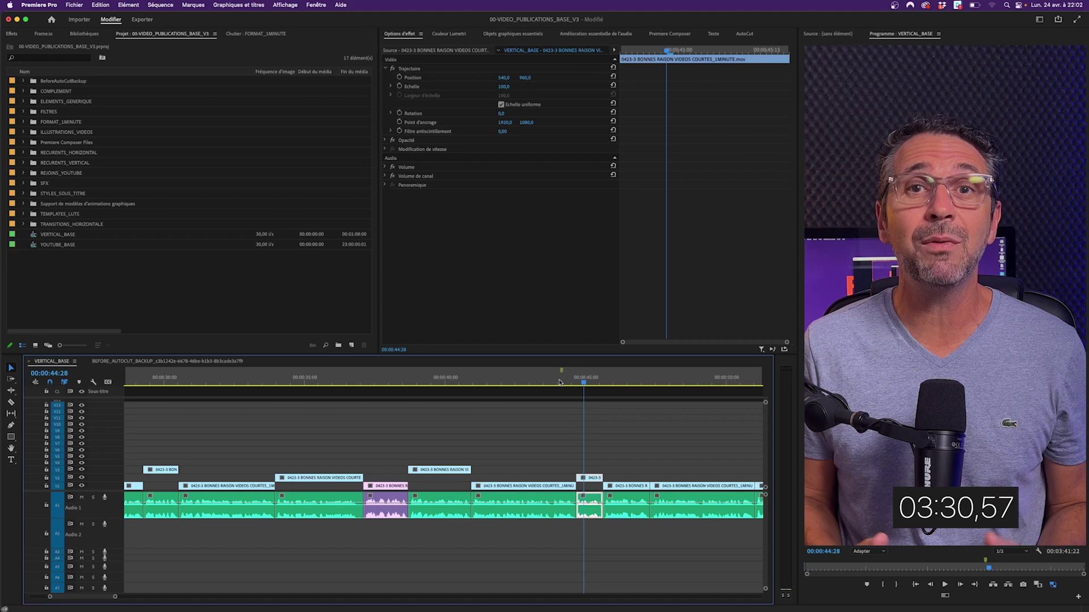
Move the video of the clip at 00:00:46:02 up two tracks to V3
key(d)
key(alt+Up)
key(alt+Up)
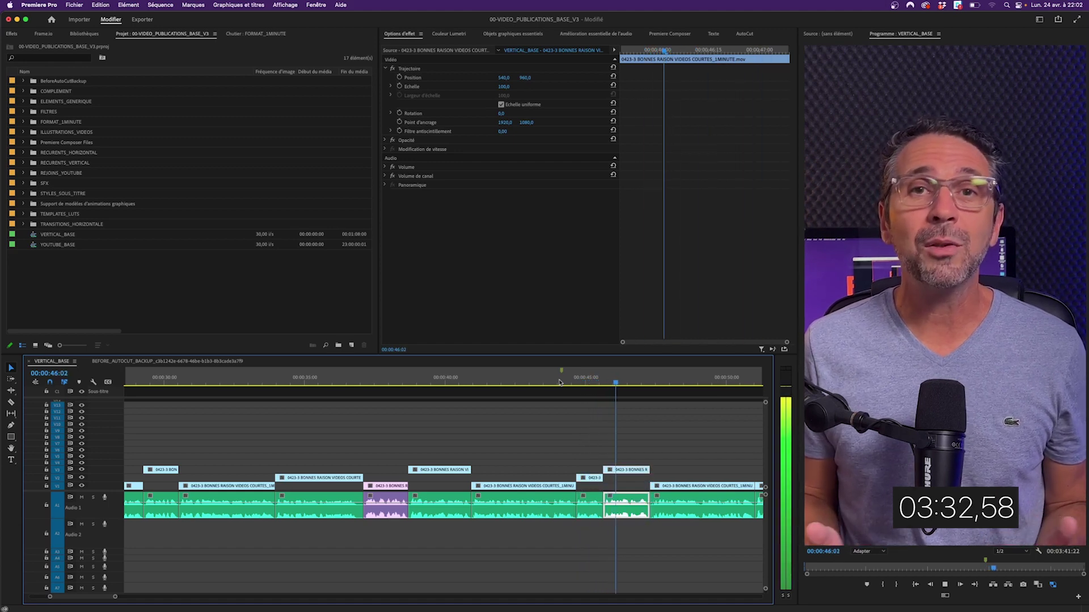
Split the clip at 00:00:49:03 and move the video of its second piece up one track to V2
scroll(639, 442, right, 5)
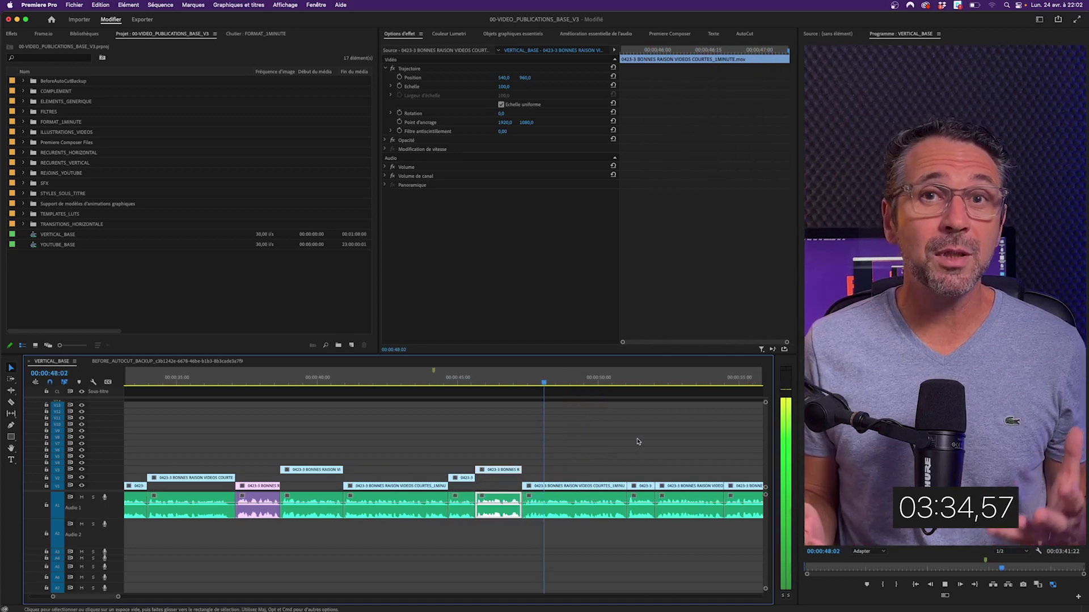
key(space)
key(d)
key(super+k)
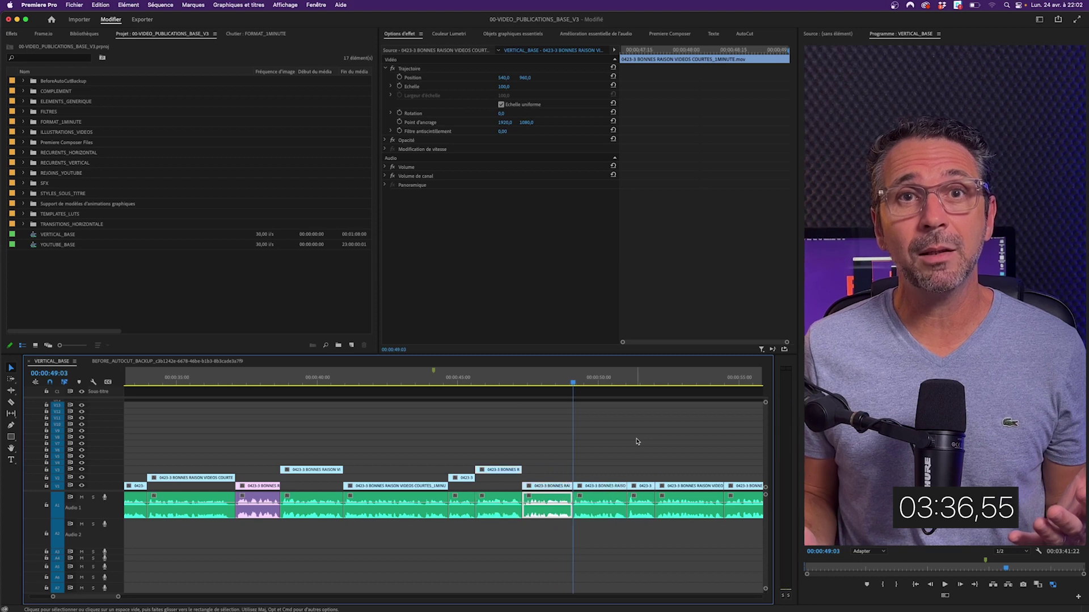
key(space)
key(d)
key(alt+Up)
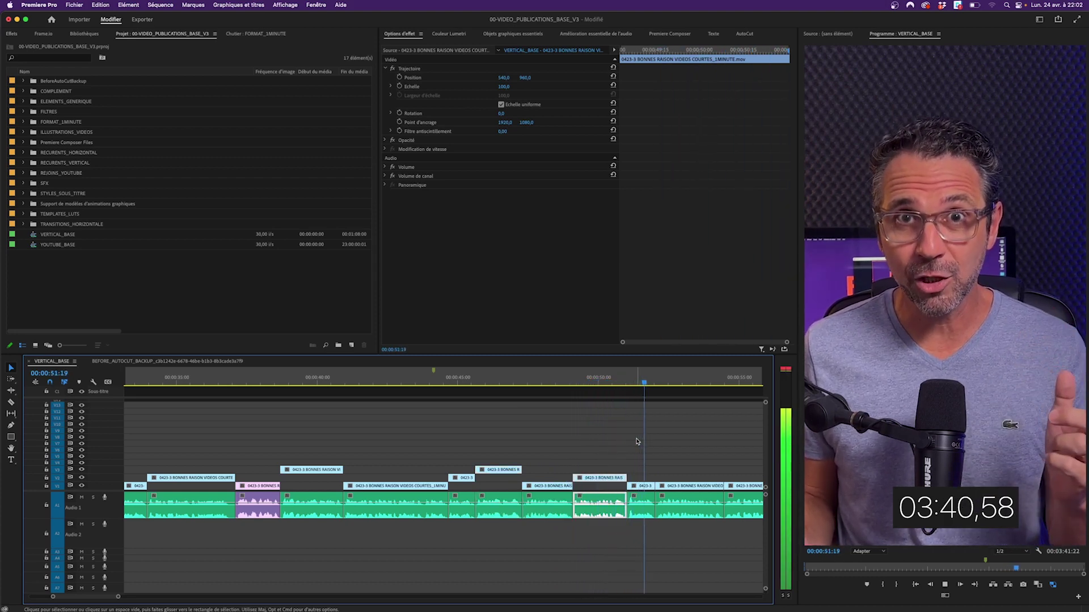
Move the video of the short clip at 00:00:51:19 up two tracks to V3 and continue playback
key(space)
key(d)
key(alt+Up)
key(space)
Extend the start of the clip beginning at 00:00:52:01 with a ripple edit and play back the cut
key(space)
key(d)
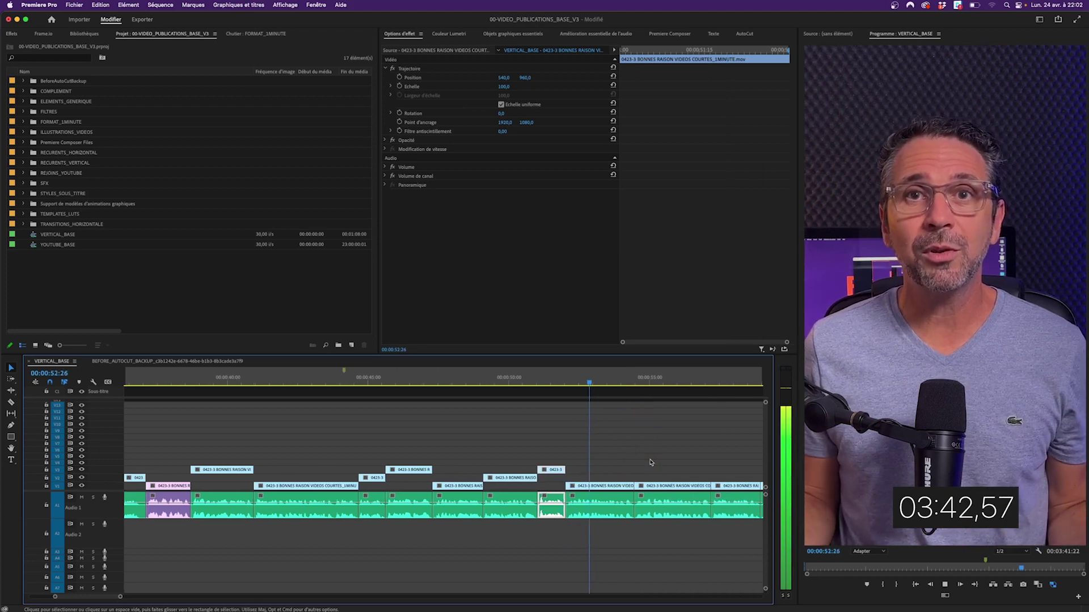
key(=)
key(=)
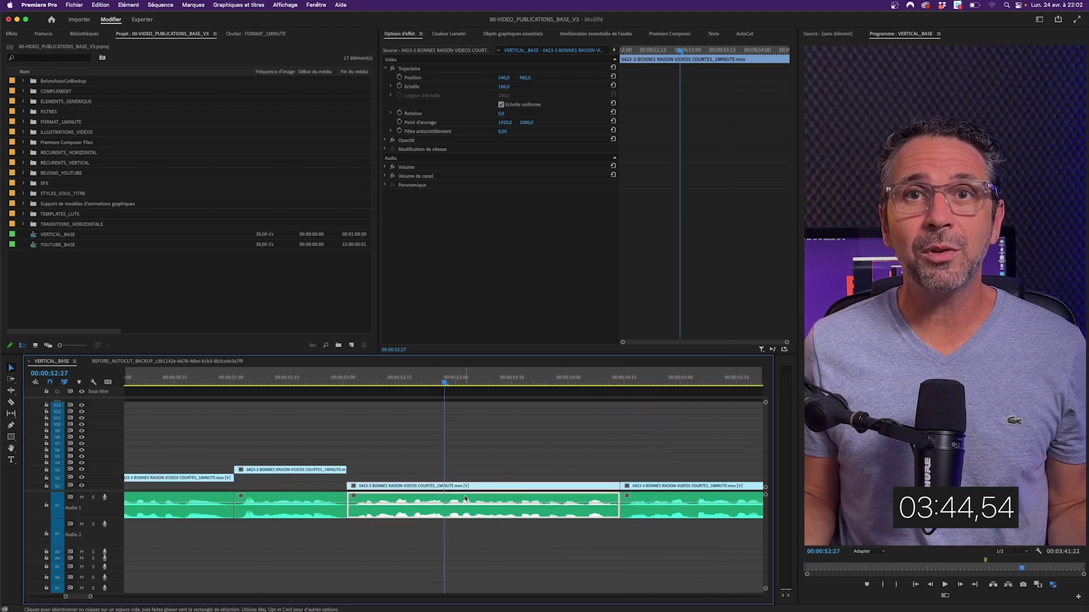
scroll(469, 508, left, 5)
key(b)
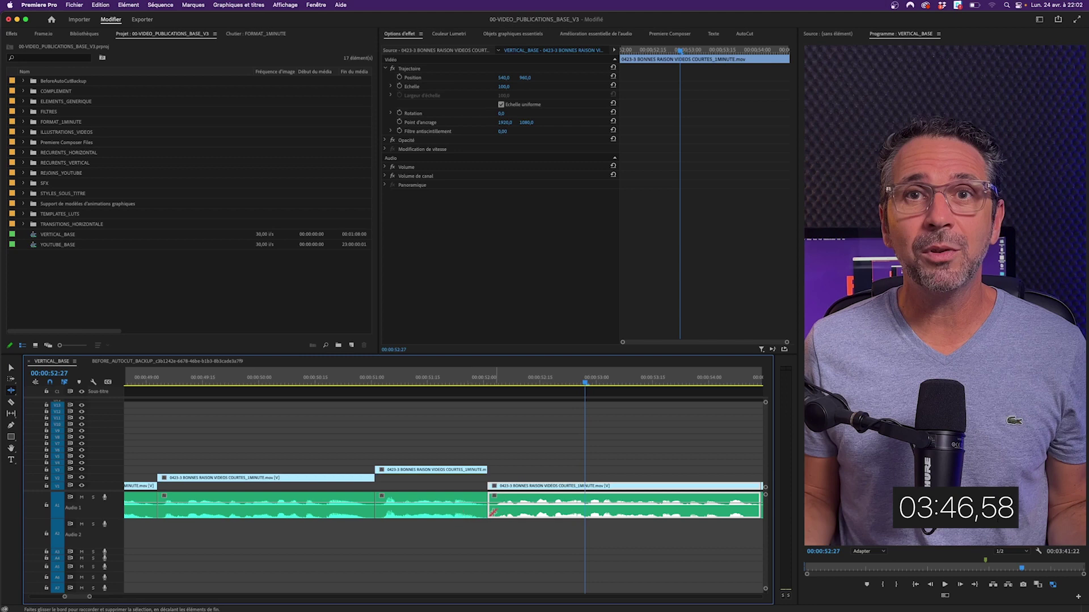
click(492, 512)
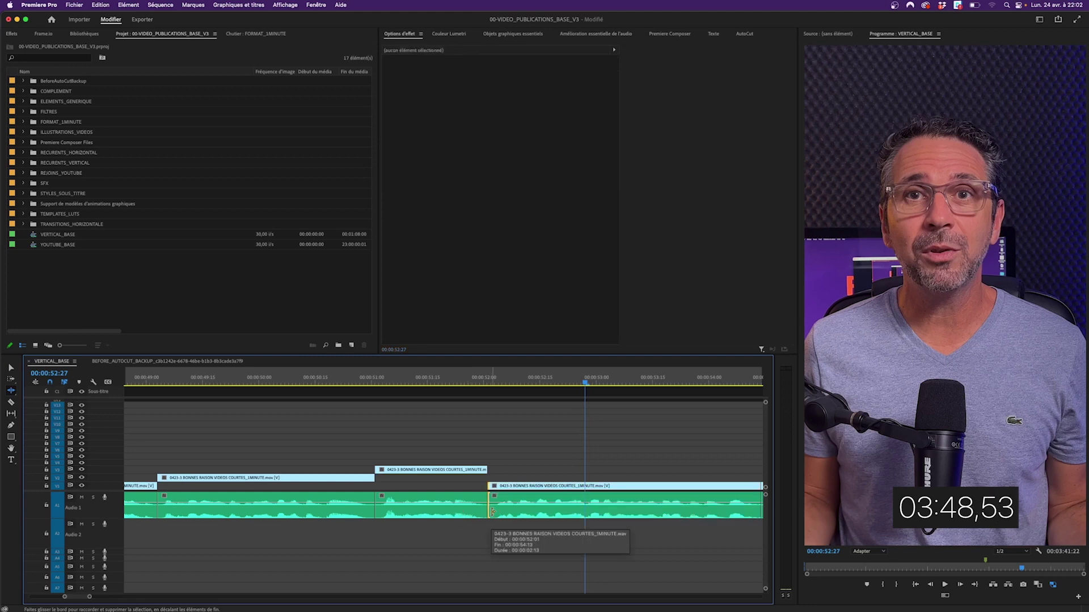
text(-)
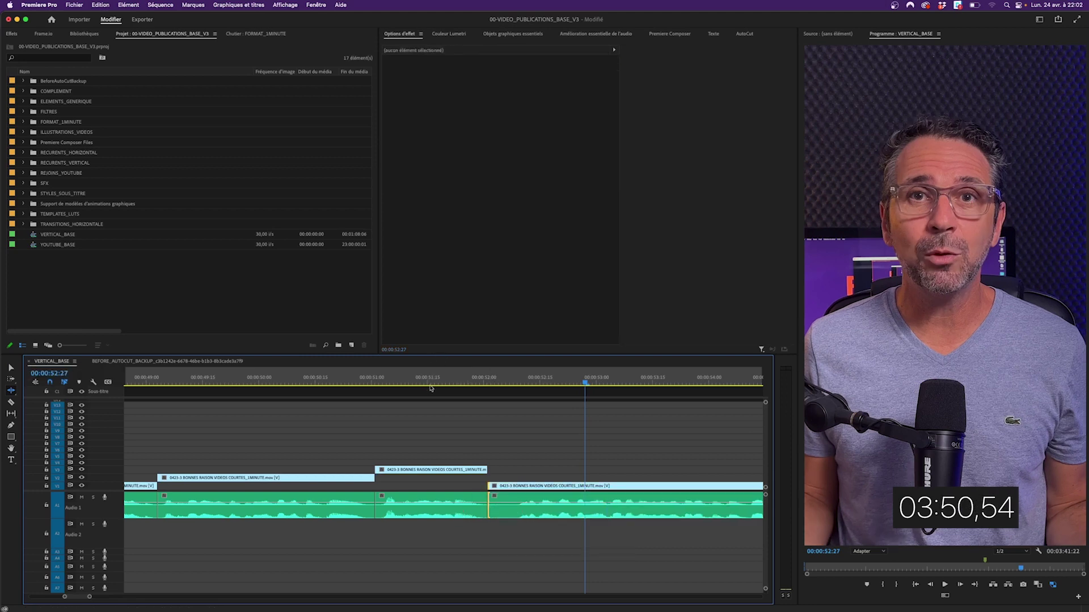
text(29)
key(Return)
key(space)
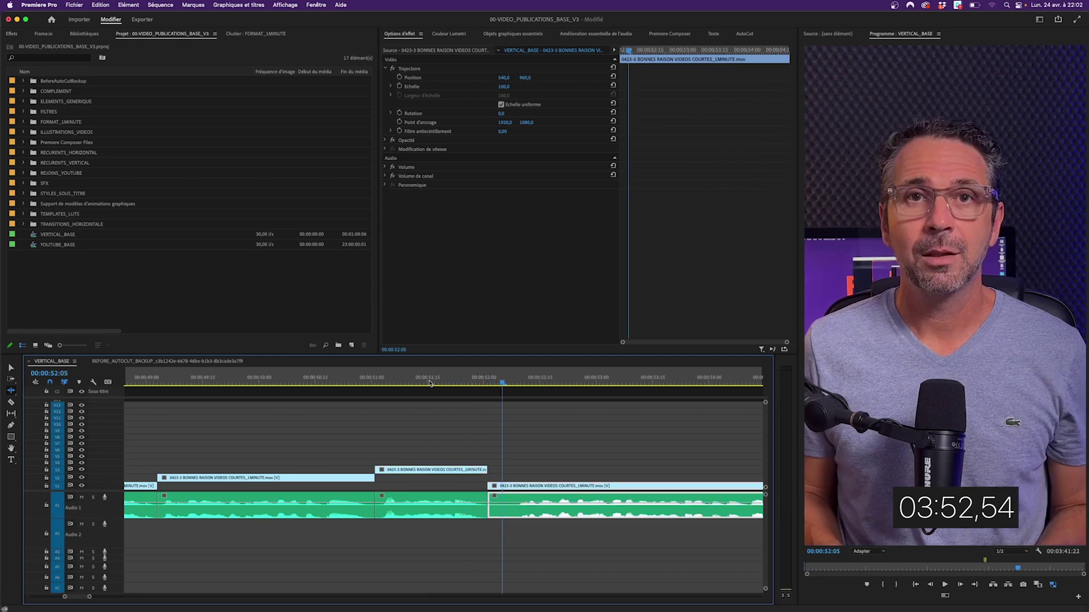
Ripple-extend the start of the 00:00:52:01 clip by 3 more frames and resume playback
click(491, 510)
text(-3)
key(Return)
key(space)
key(minus)
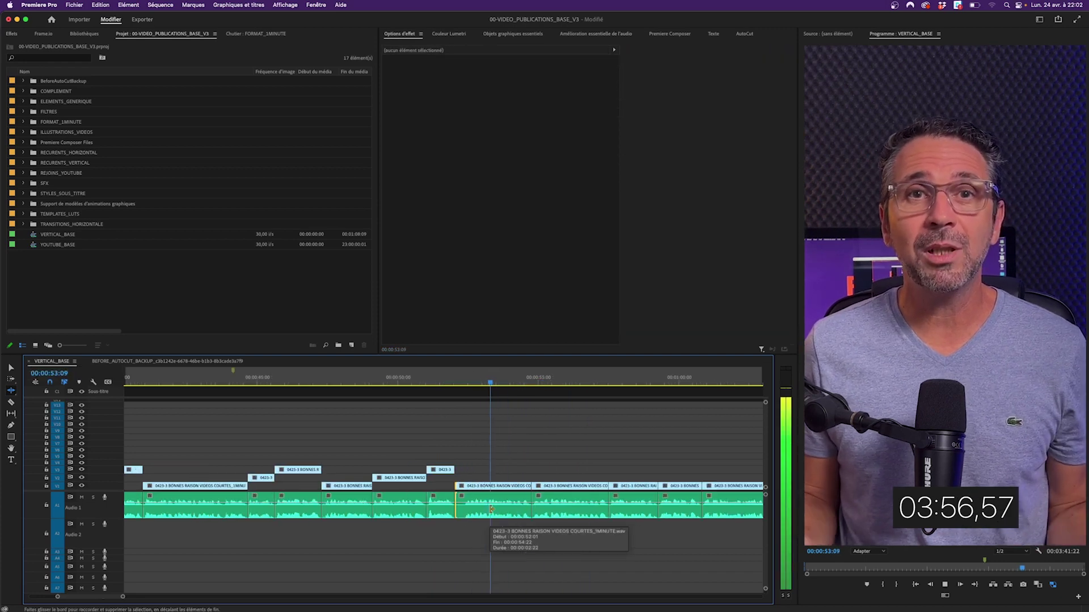
Stop playback and ripple-delete the whole clip that begins at 00:00:52:01
key(space)
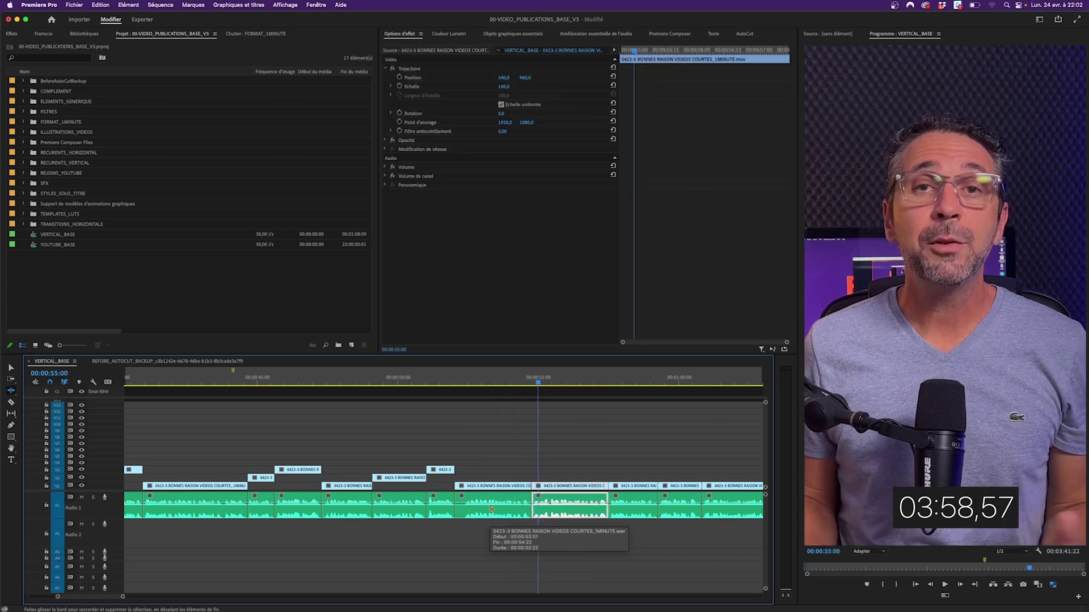
drag(501, 449, 511, 538)
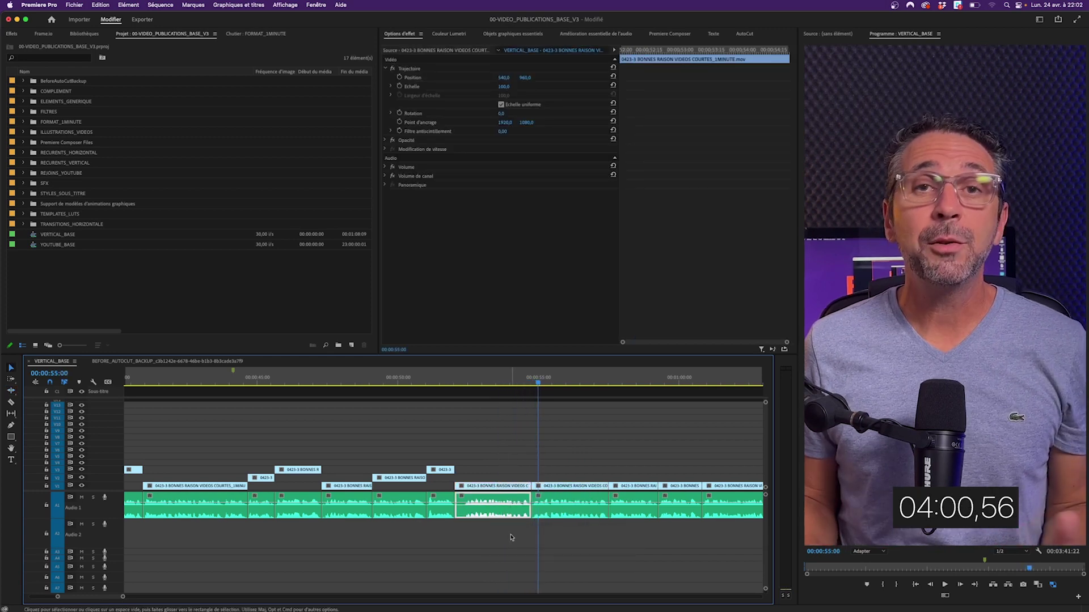
key(shift+Delete)
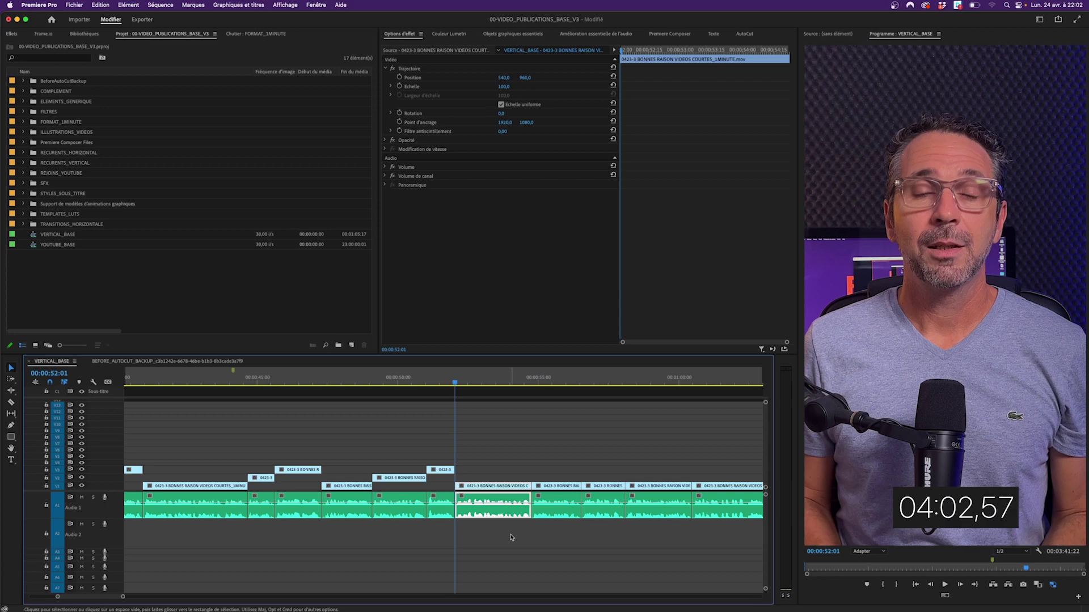
Ripple-extend the start of the clip now at 00:00:52:01 by 6 frames plus another 3 frames, and resume playback
key(b)
click(459, 513)
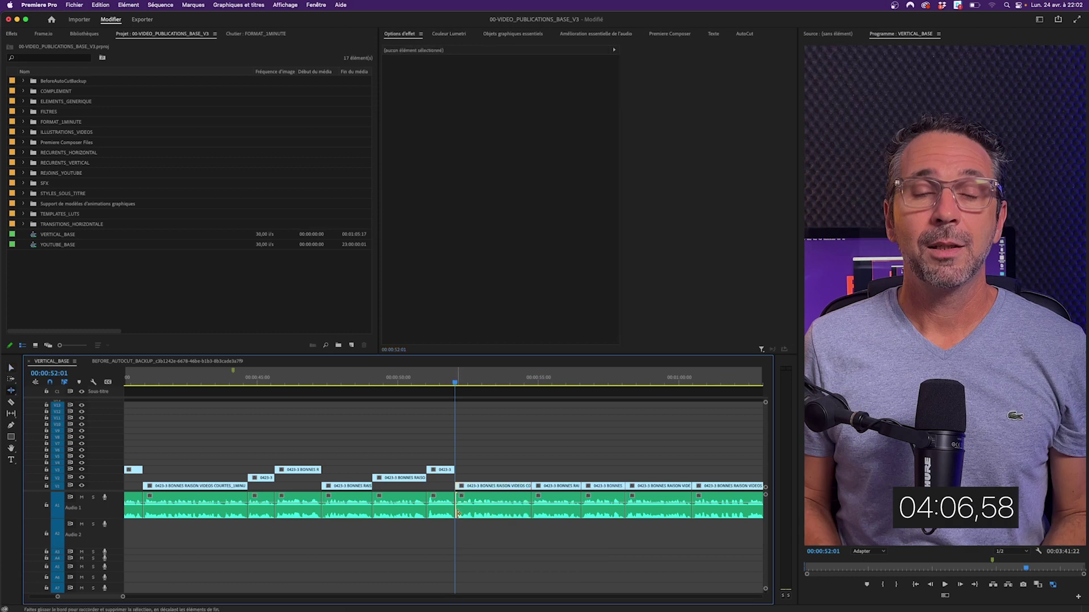
text(-6)
key(Return)
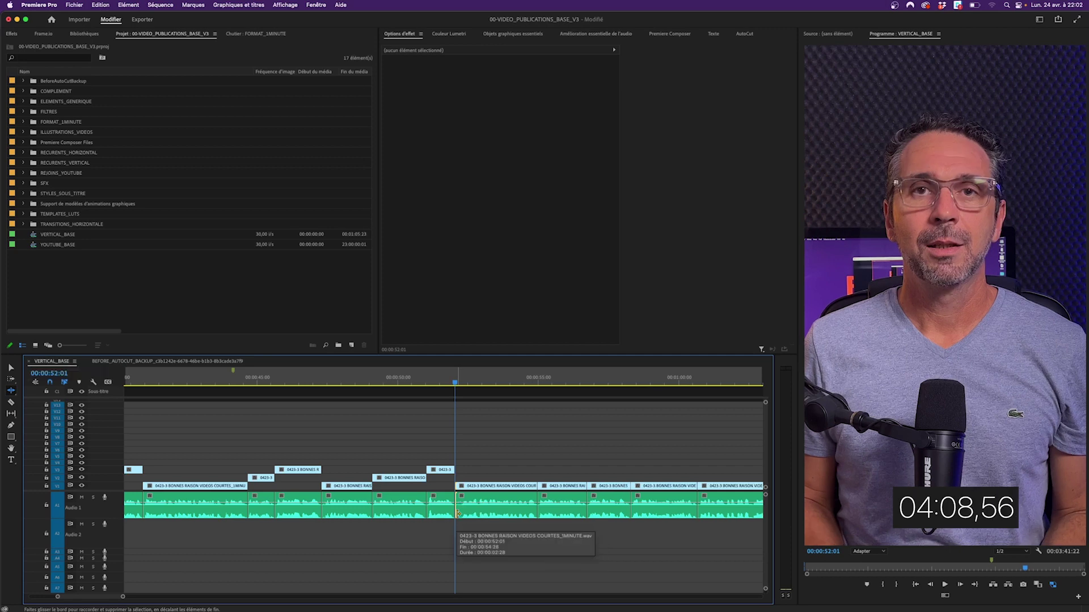
text(-3)
key(Return)
key(space)
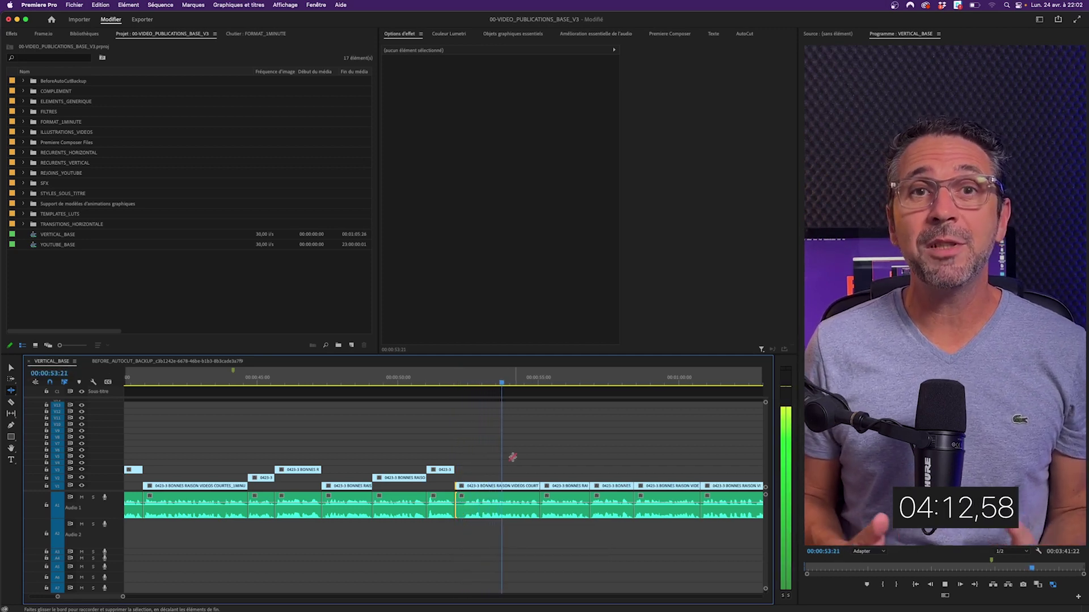
Move the video of the clip starting at about 00:00:55 up to V2 and that of the clip at 00:00:57:03 up to V3
key(d)
key(alt+Up)
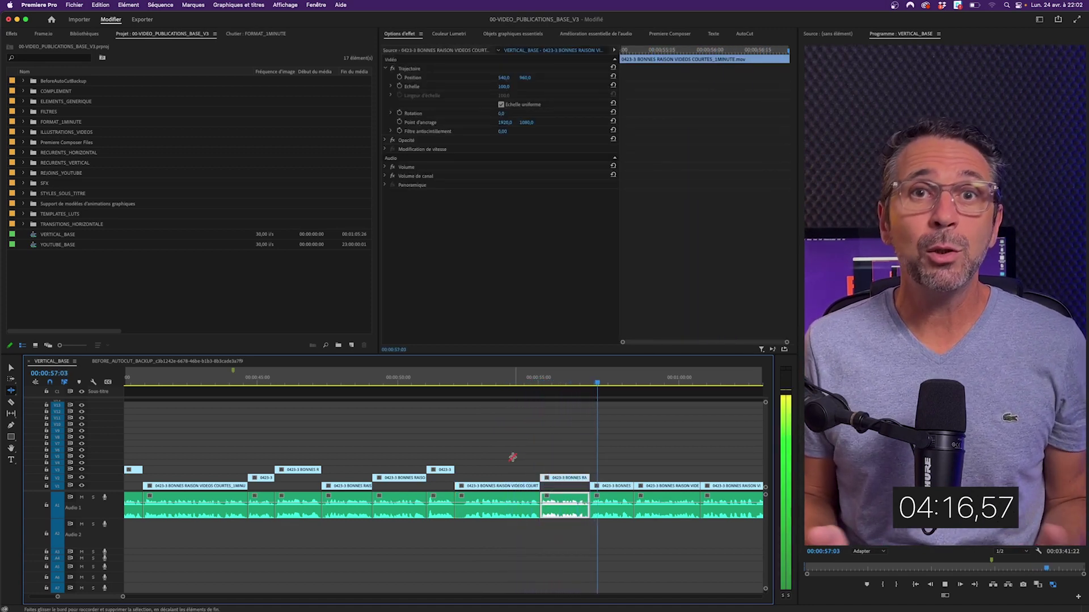
key(space)
key(d)
key(alt+Up)
key(space)
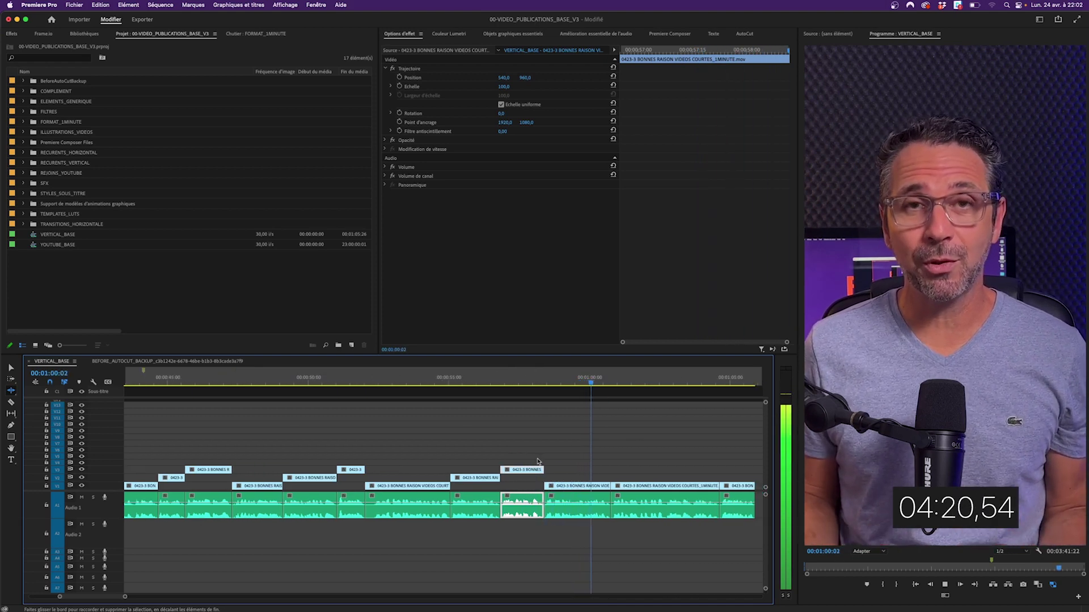
Move the video of the long clip at 00:01:01:21 up to V2 and split the clip at 00:01:02:21
key(space)
key(d)
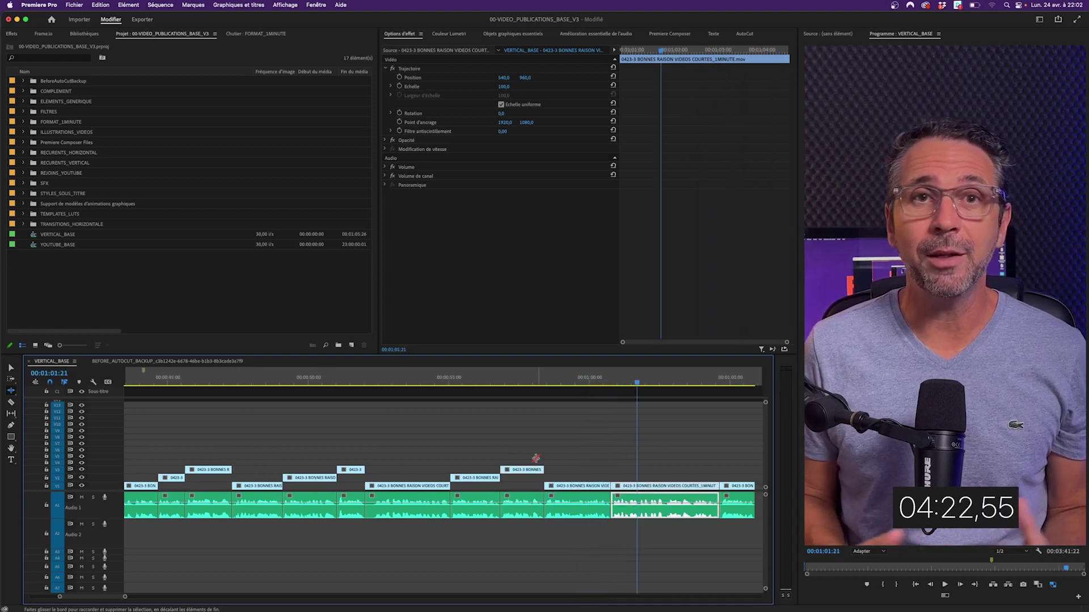
key(alt+Up)
key(space)
key(super+k)
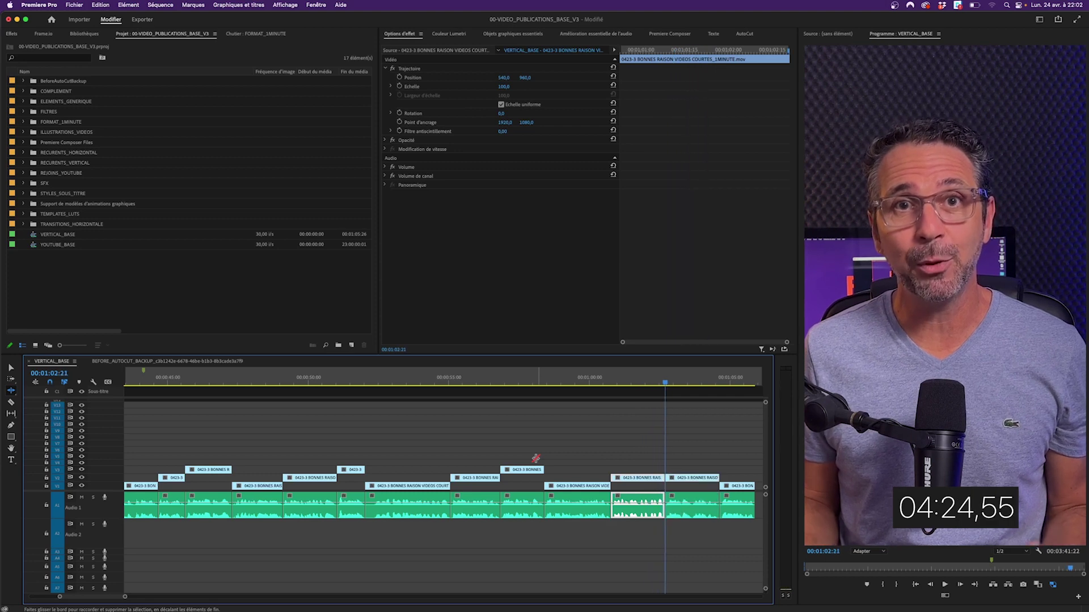
Move the video of the piece following the 00:01:02:21 cut up one more track to V3 and continue playback
key(space)
key(d)
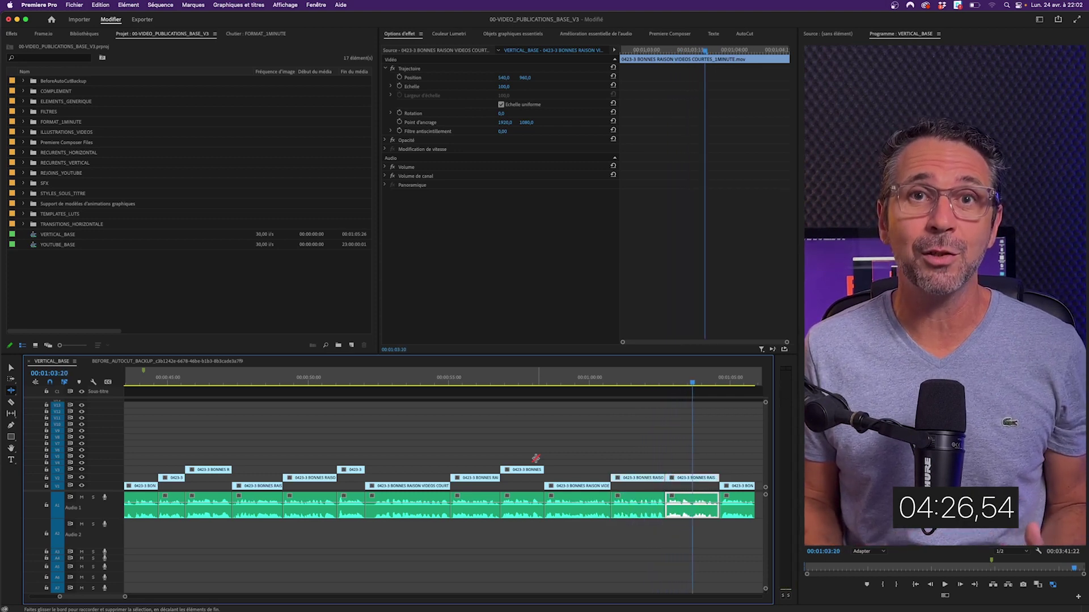
key(alt+Up)
key(space)
key(space)
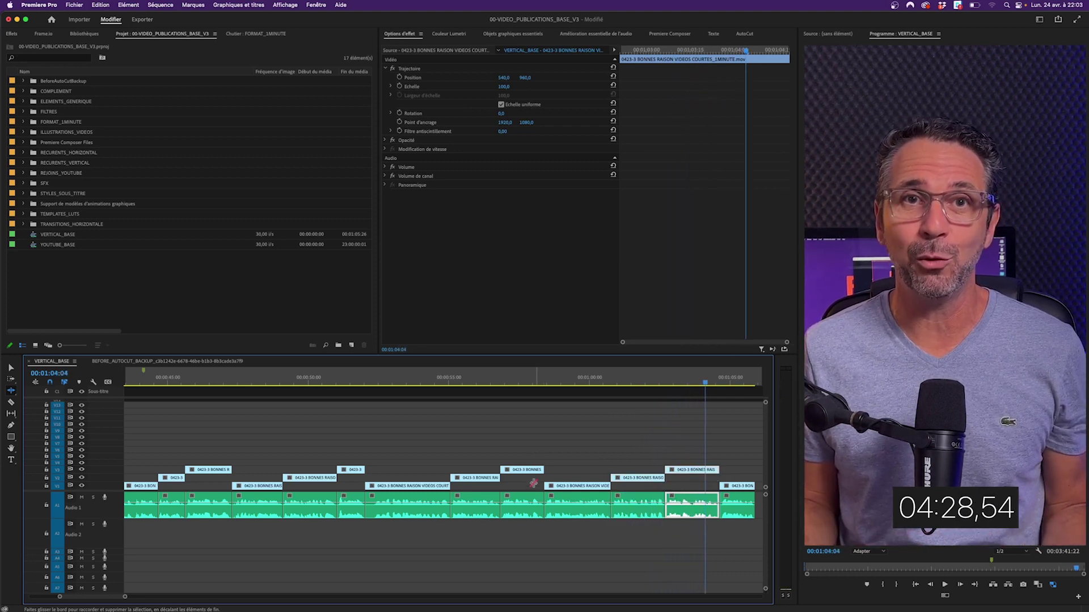
scroll(536, 486, down, 3)
key(space)
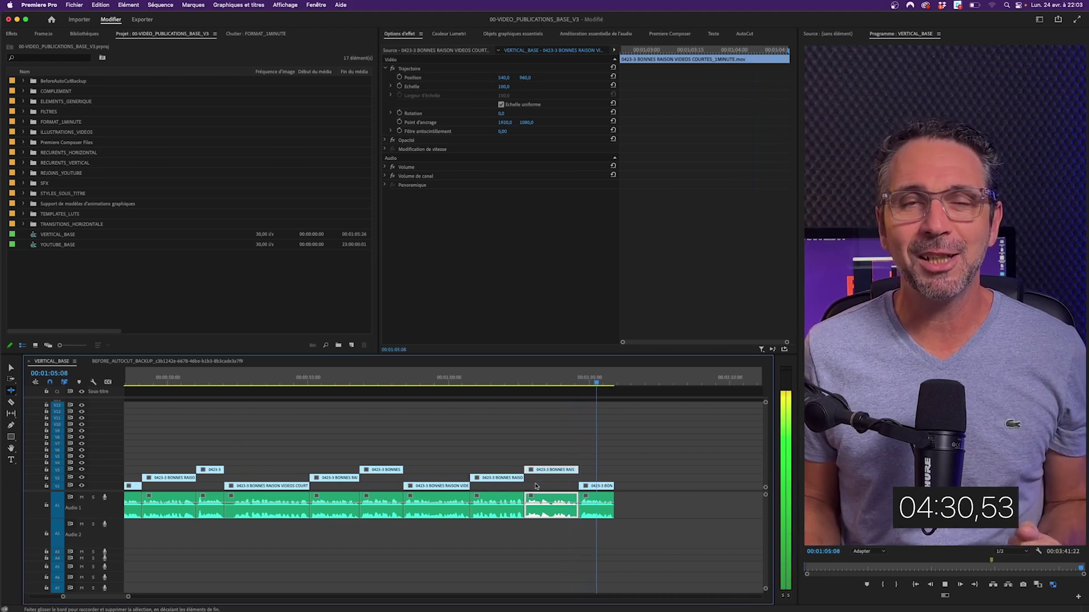
Move the video of the second-to-last clip, starting at 00:01:02:21, down to V1
key(space)
key(d)
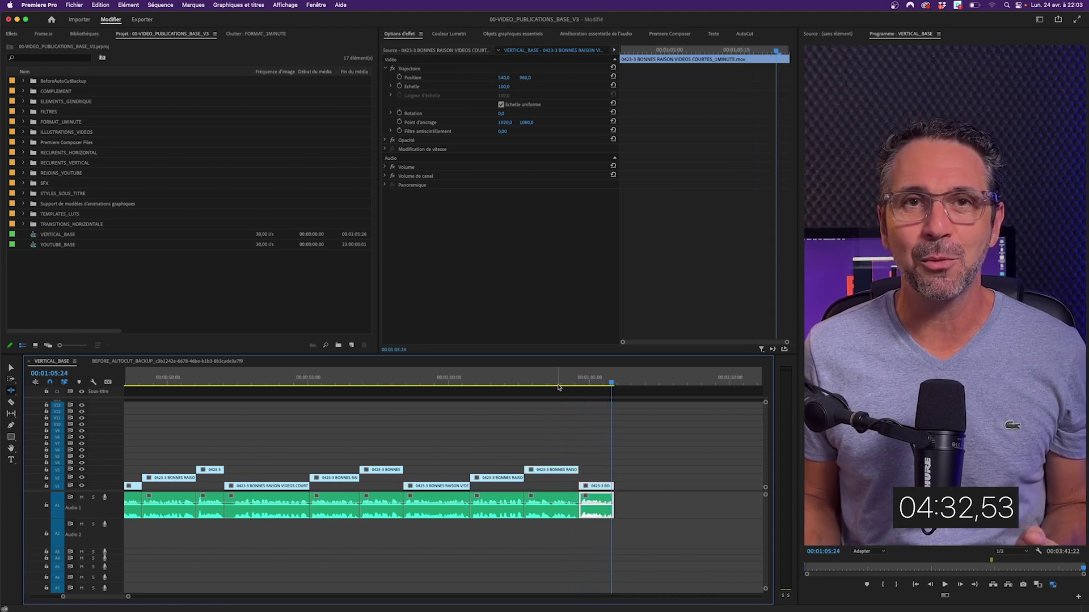
drag(558, 386, 546, 385)
key(v)
drag(557, 471, 561, 490)
Move the video of the last clip up to V3, extend the clip's end to about 00:01:06:06 and play it back
click(584, 385)
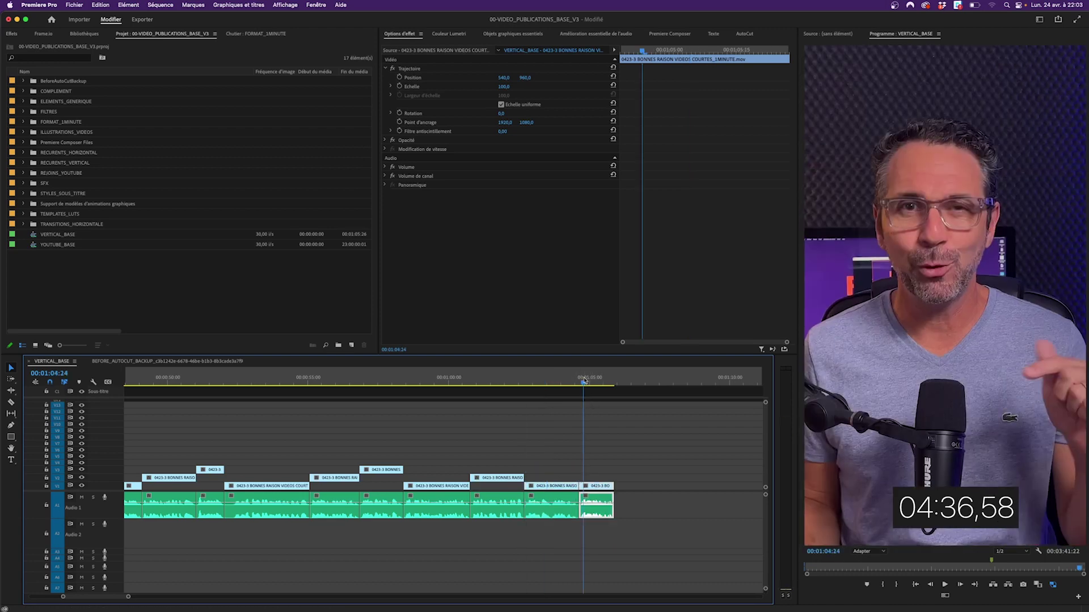
key(space)
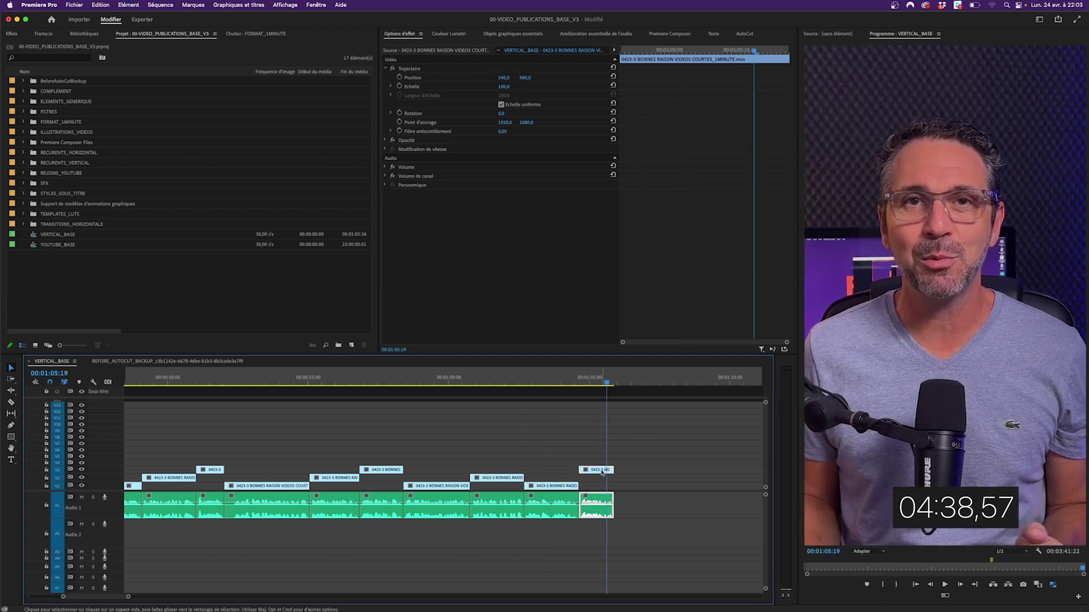
drag(611, 506, 622, 506)
click(590, 384)
key(space)
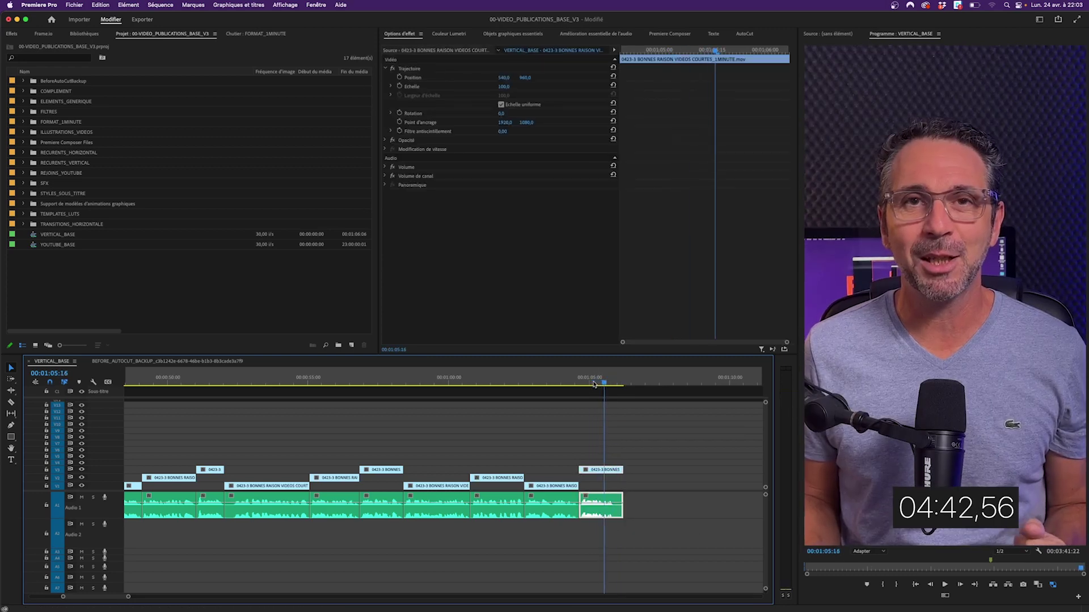
key(space)
Look over the whole edited sequence to check how the clips are arranged across V1, V2 and V3
key(minus)
key(minus)
scroll(594, 385, left, 5)
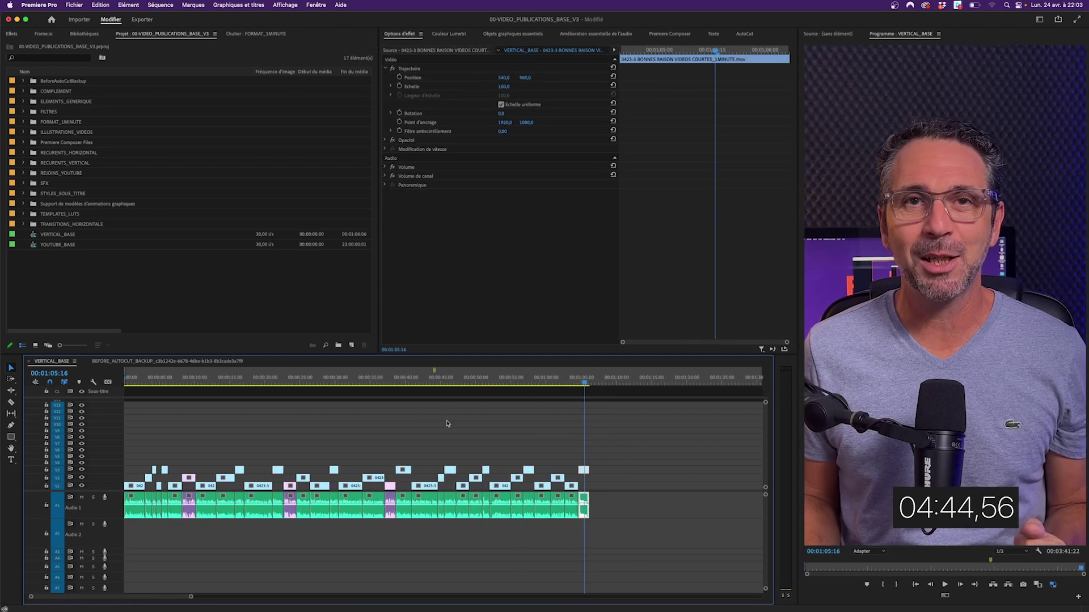
key(equal)
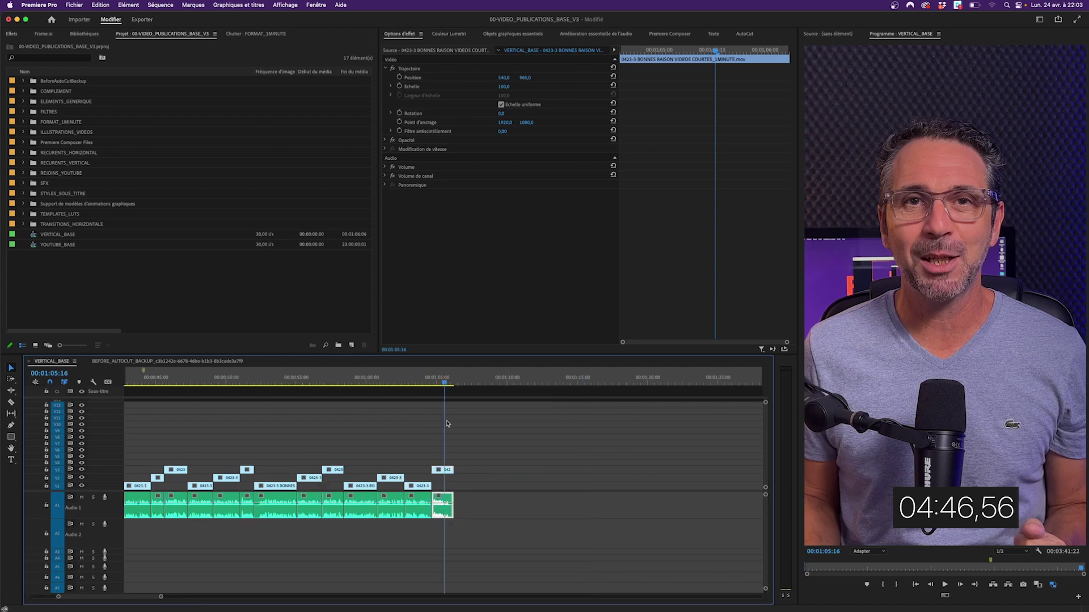
scroll(352, 431, left, 5)
drag(246, 386, 290, 390)
key(minus)
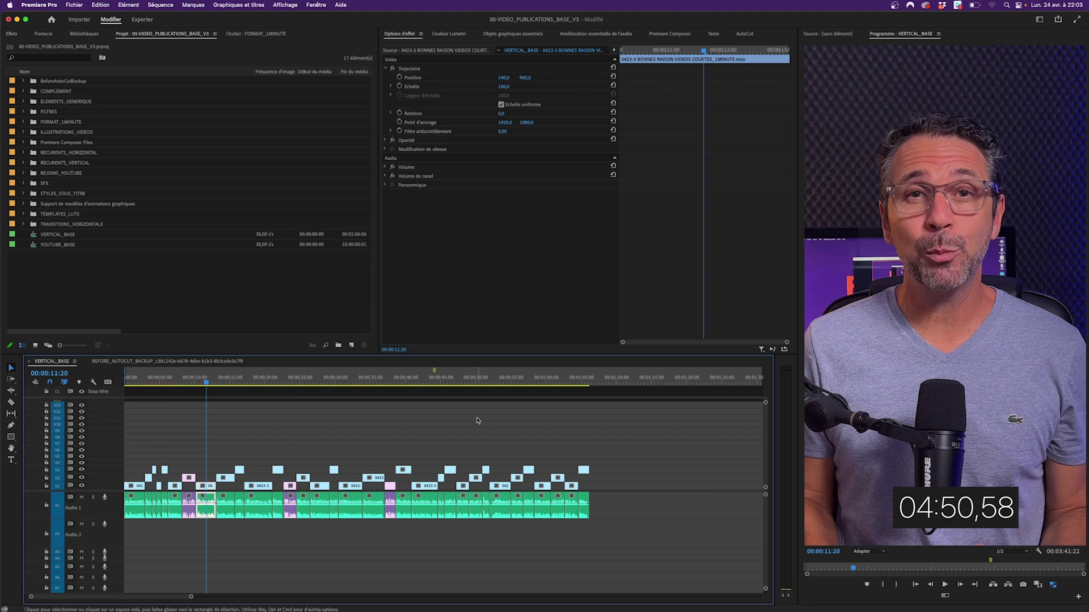
Set the horizontal position of the clip at 00:00:40:28 to 580
drag(310, 384, 411, 384)
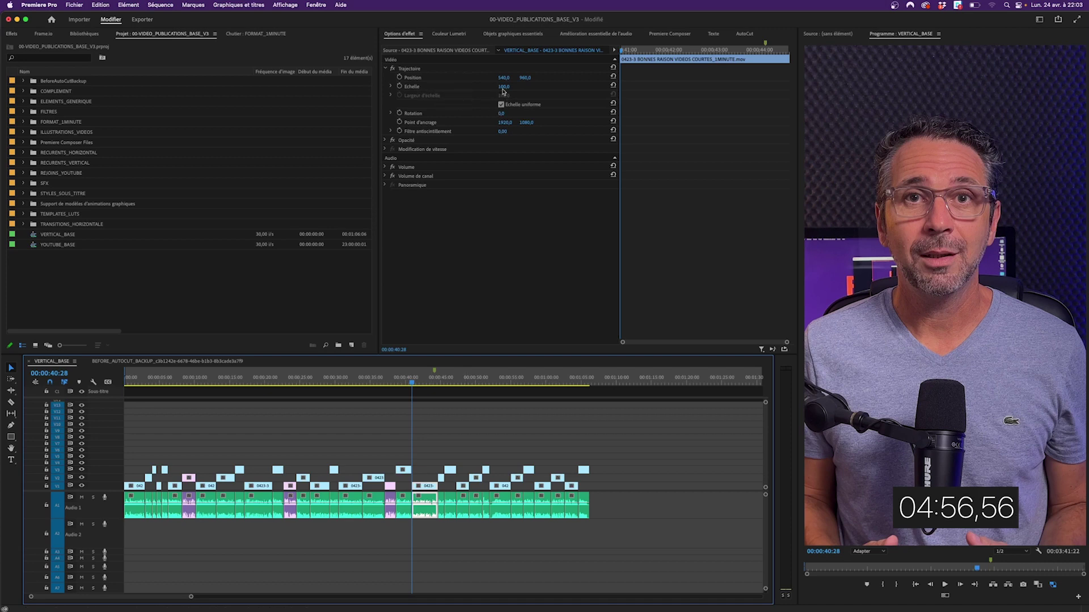
drag(503, 78, 527, 78)
click(215, 278)
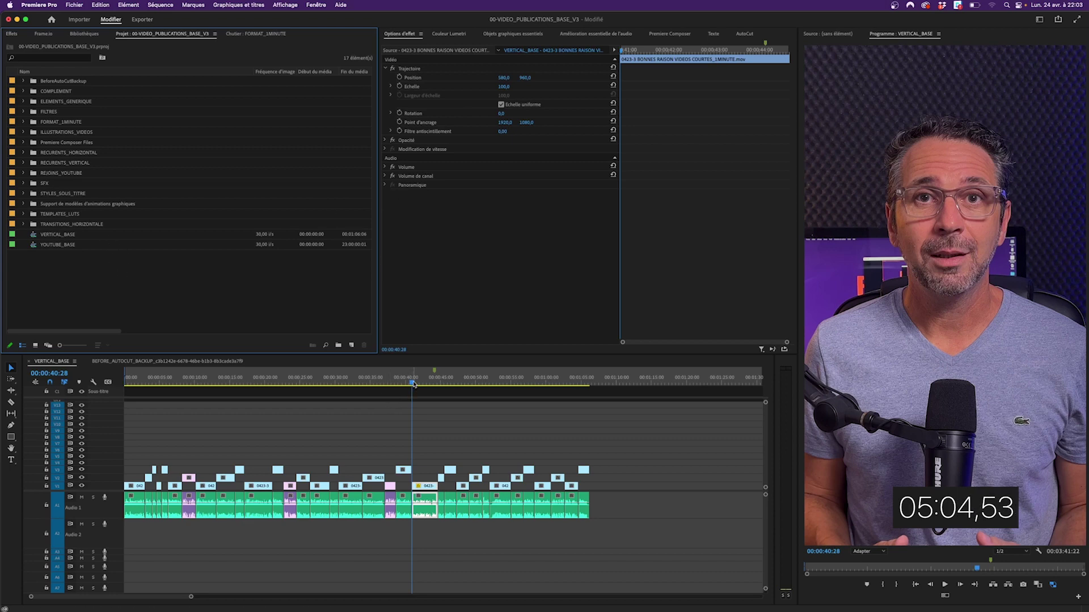
Enable keyframing for the Scale and Position of the clip at 00:00:40:28
key(=)
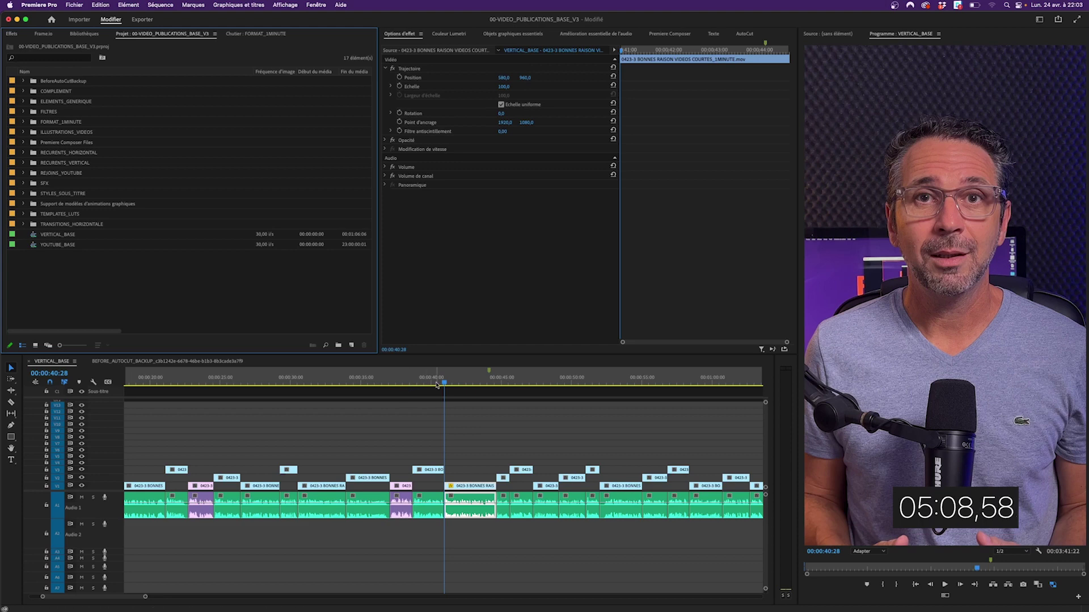
key(-)
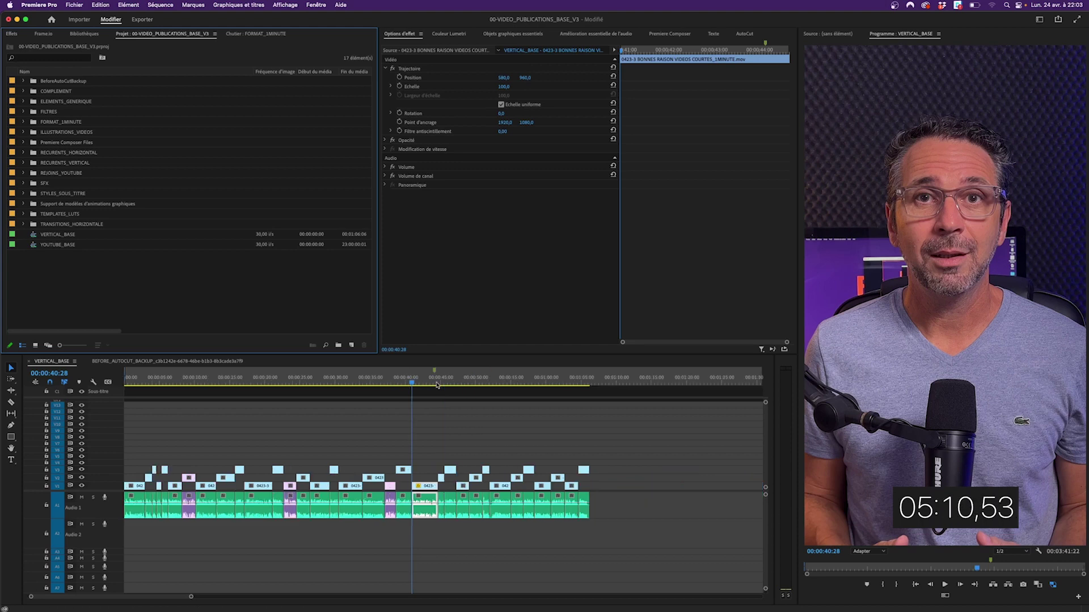
click(399, 86)
click(399, 77)
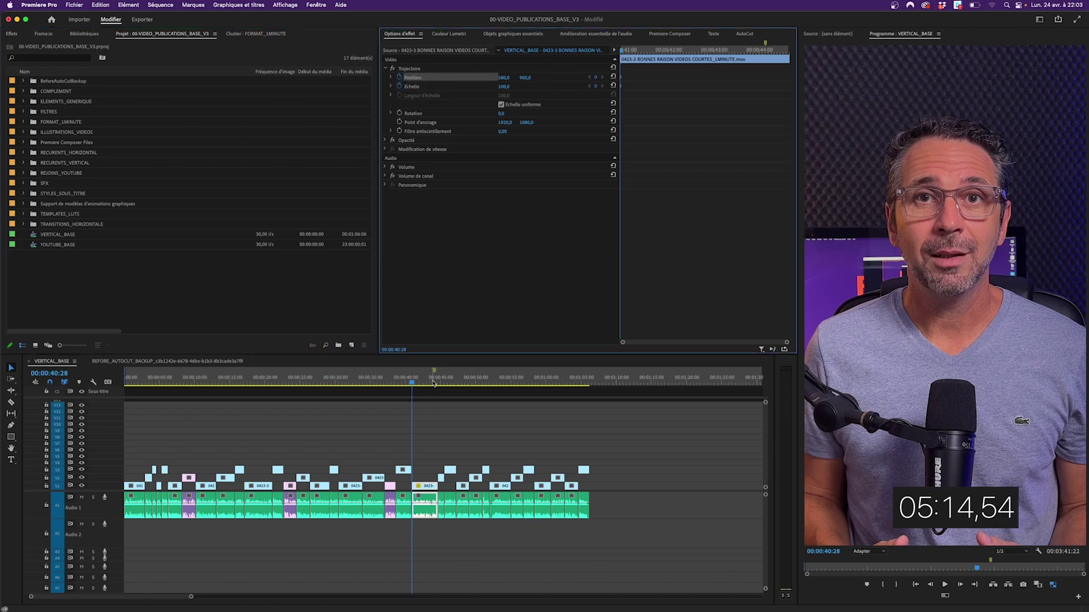
At 00:00:44:15, near the end of the keyframed clip, set Scale to 110 and the vertical Position to 970
drag(435, 384, 429, 384)
key(space)
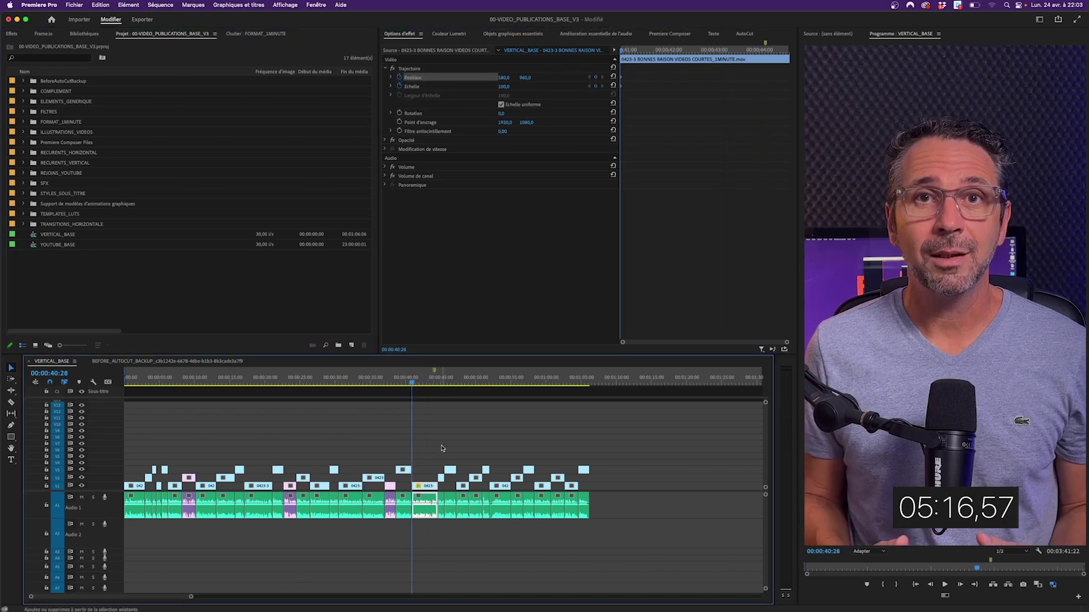
click(439, 383)
key(shift+Left)
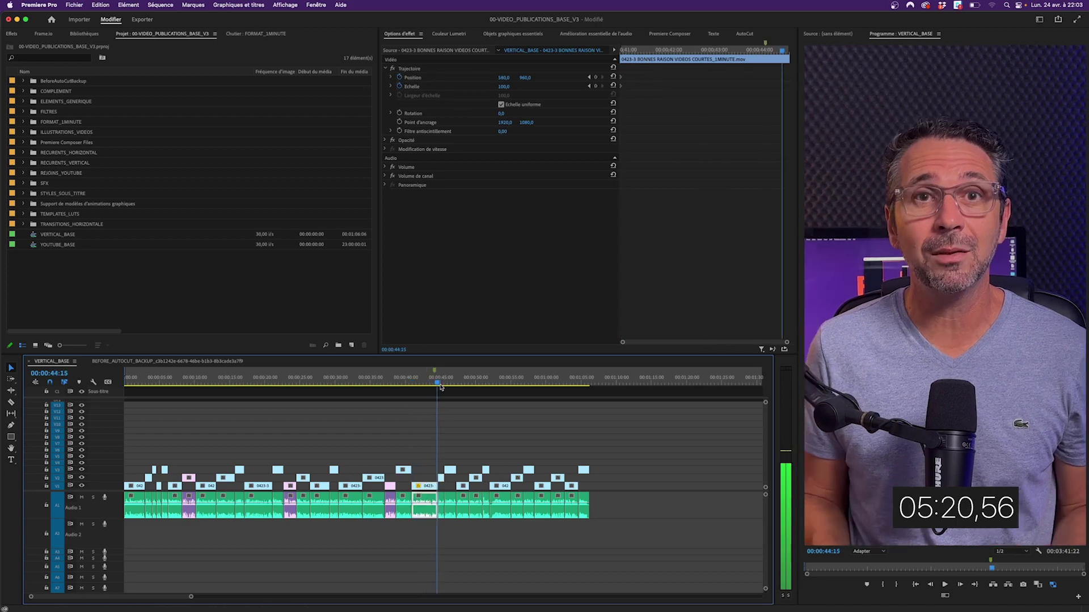
click(505, 86)
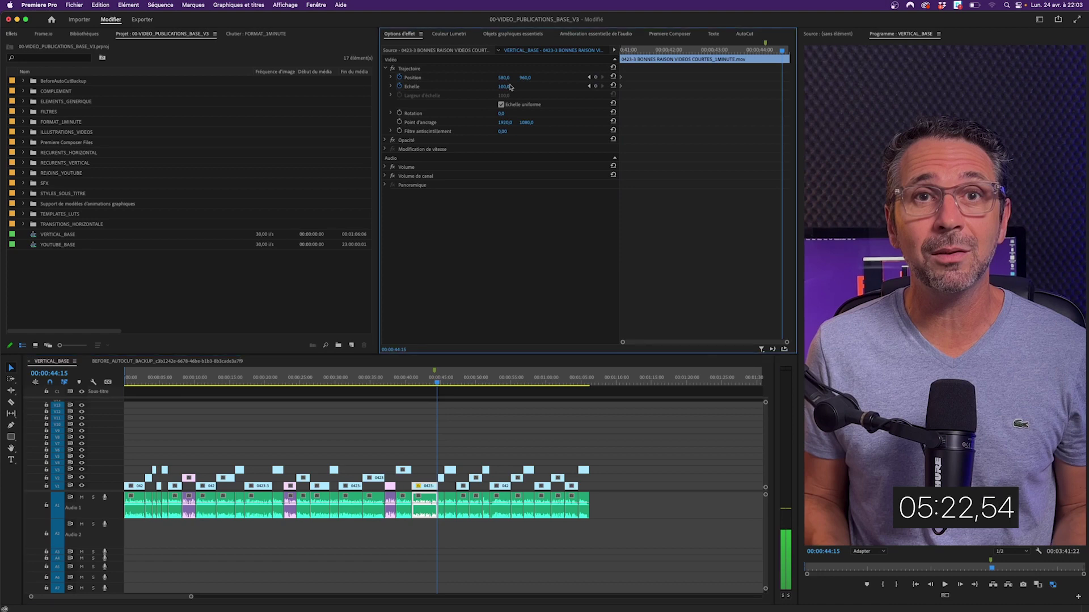
text(110)
key(Return)
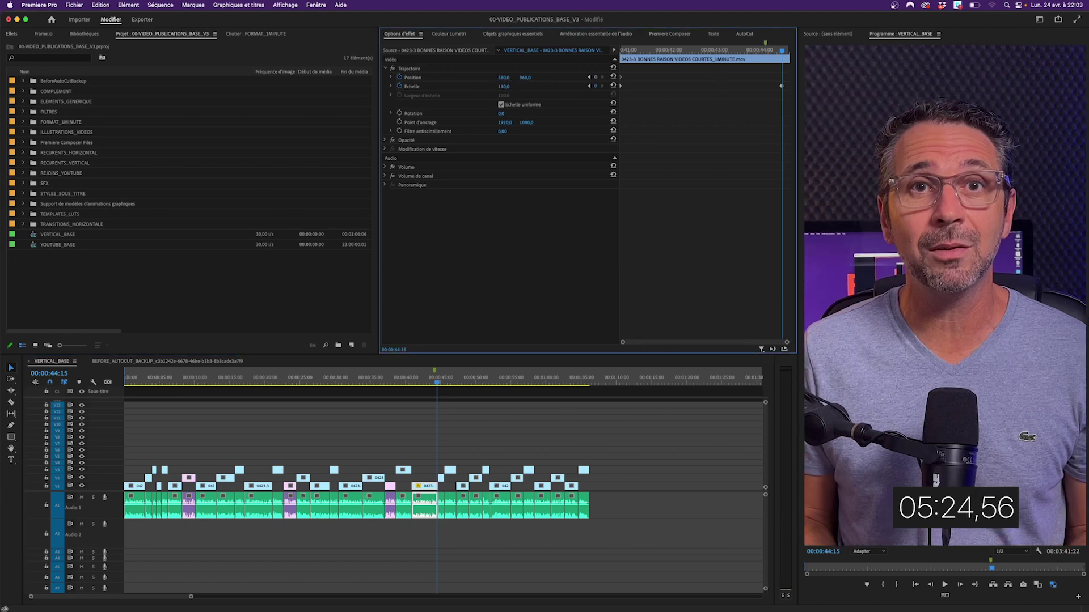
drag(525, 78, 531, 78)
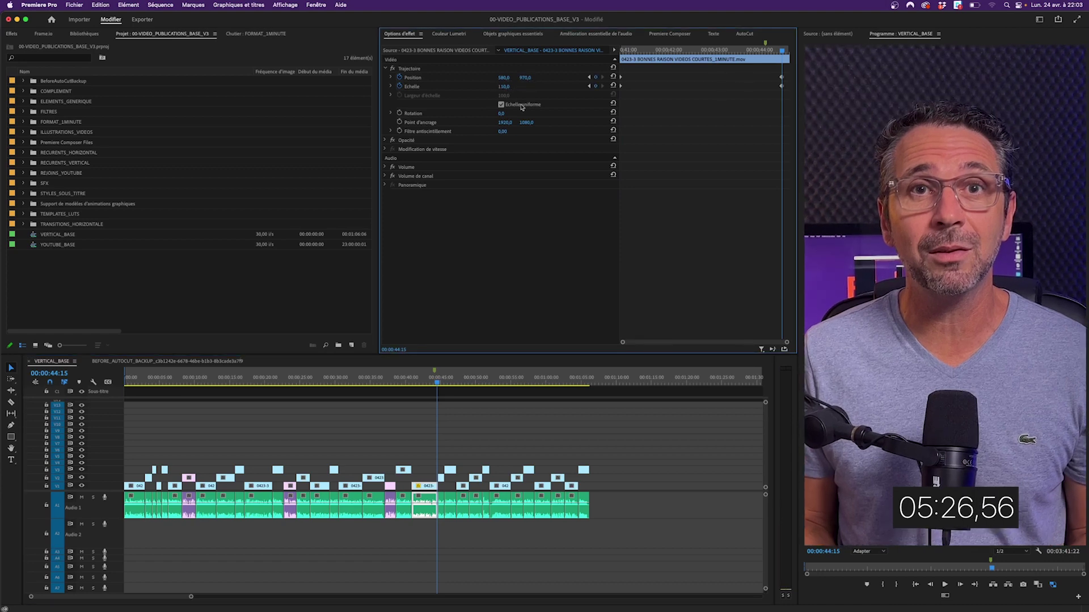
Move the closing Position and Scale keyframes to the very end of the clip and play back the slow zoom
drag(782, 90, 795, 89)
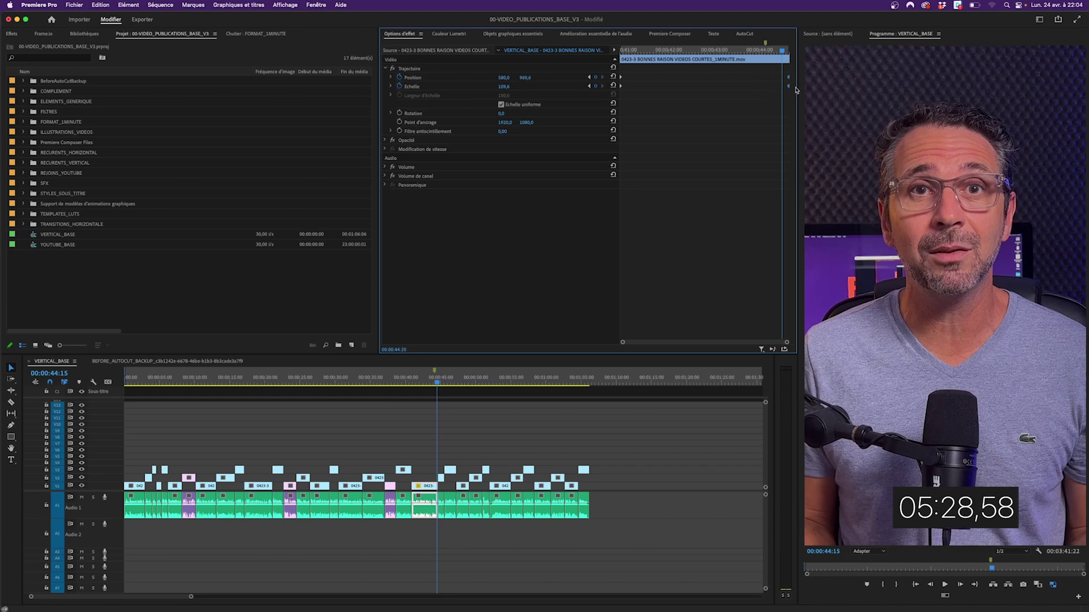
click(421, 383)
key(space)
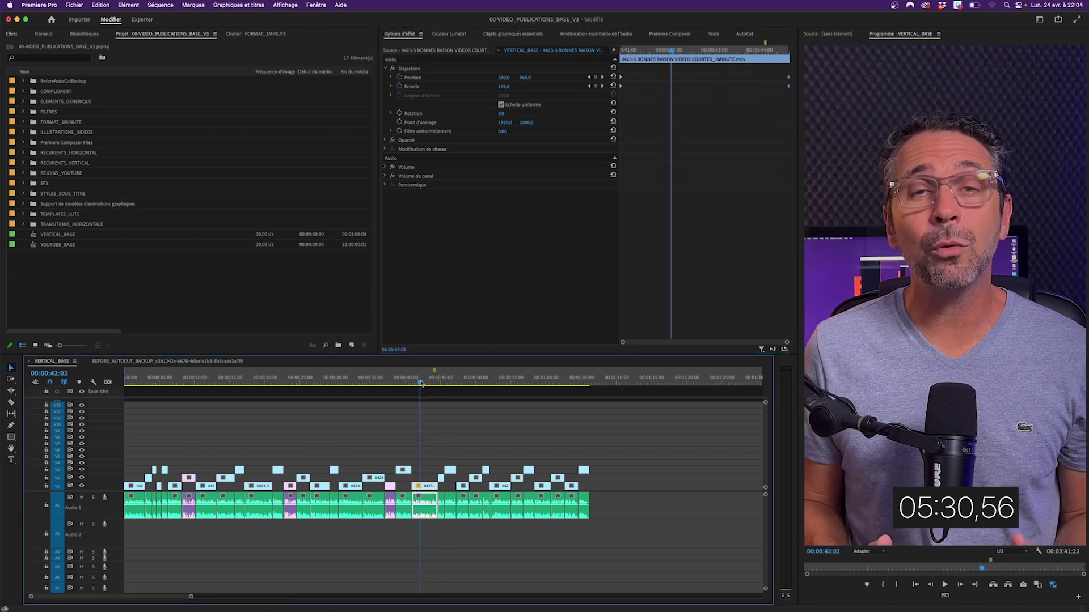
key(space)
Copy the Motion effect of the keyframed clip and paste it onto all the clips on V1
click(437, 425)
click(429, 488)
click(403, 69)
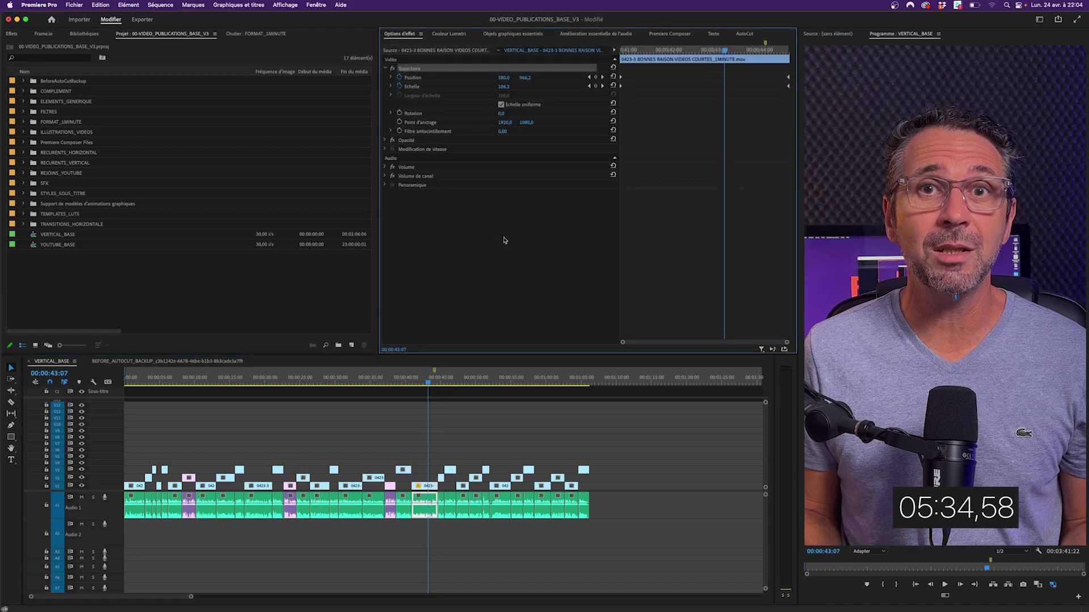
drag(616, 482, 107, 484)
Set the scale of the V2 clip at 00:00:03:12 to 125 and its vertical position to about 1056
drag(154, 382, 137, 381)
key(=)
key(=)
key(space)
key(space)
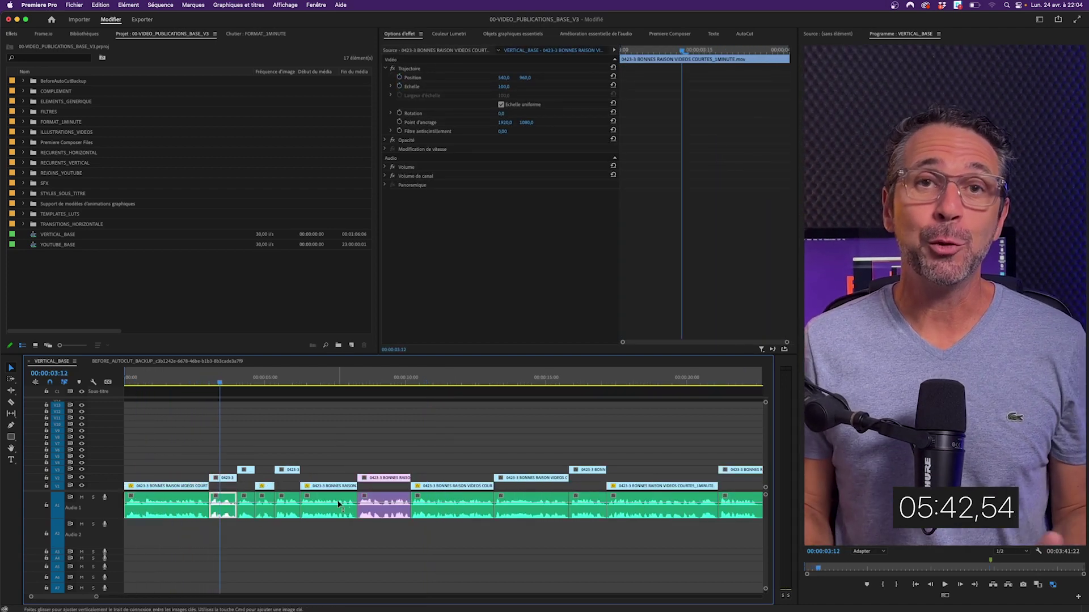
click(497, 89)
text(125)
key(Return)
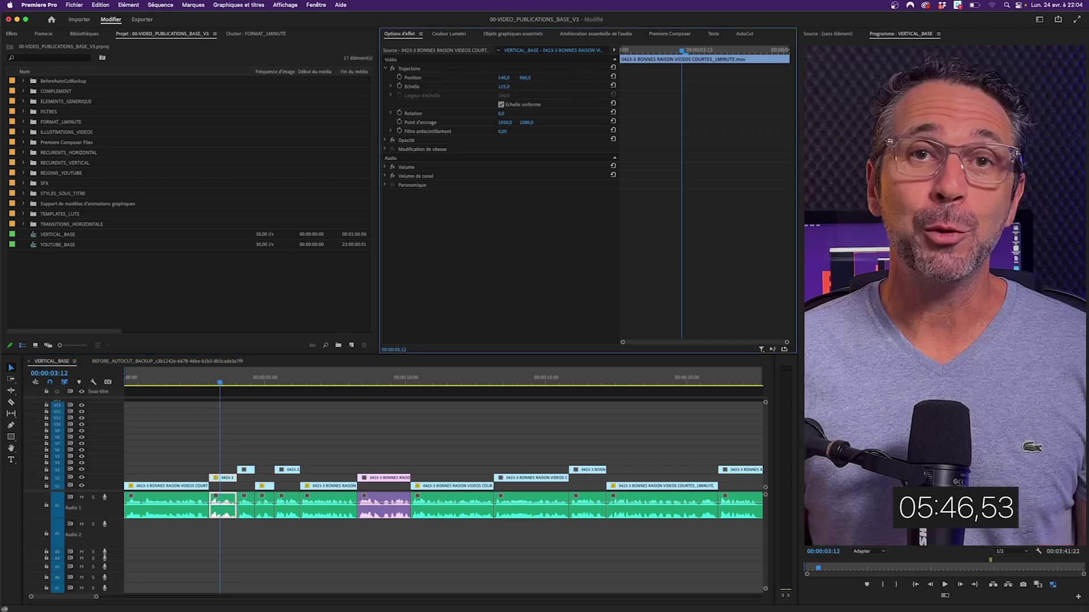
drag(525, 79, 575, 80)
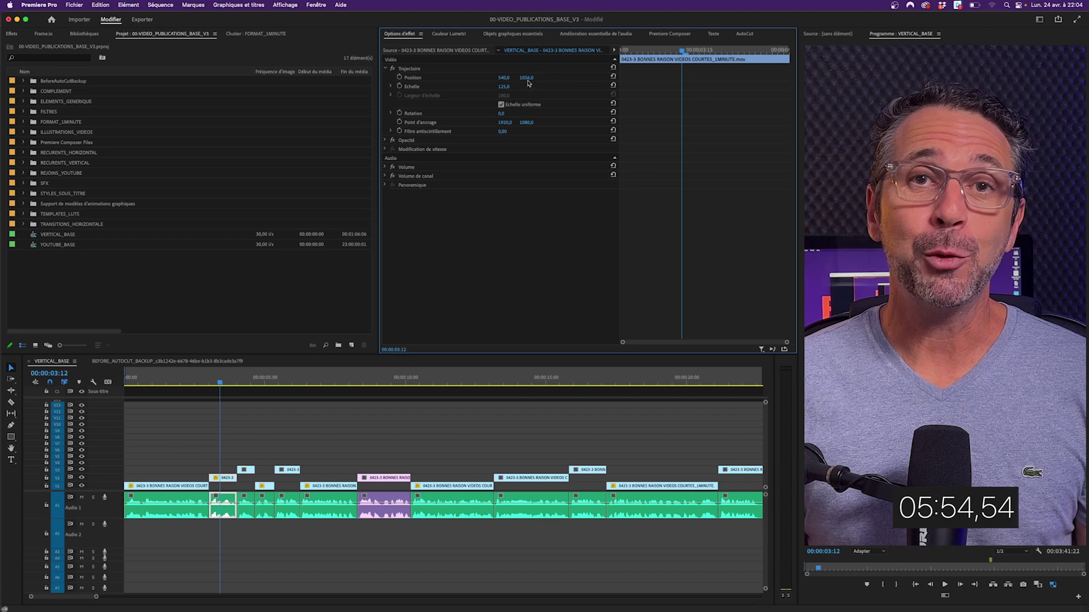
Set the V3 clip at 00:00:04:07 to scale 140 and position it at about 577, 1137
click(304, 418)
drag(233, 382, 244, 469)
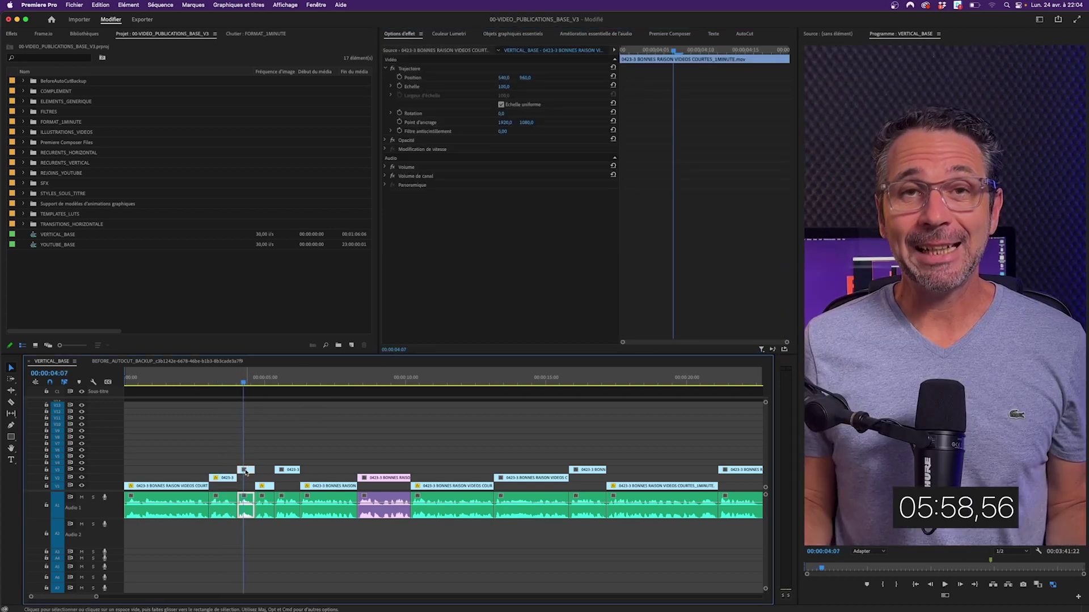
click(504, 86)
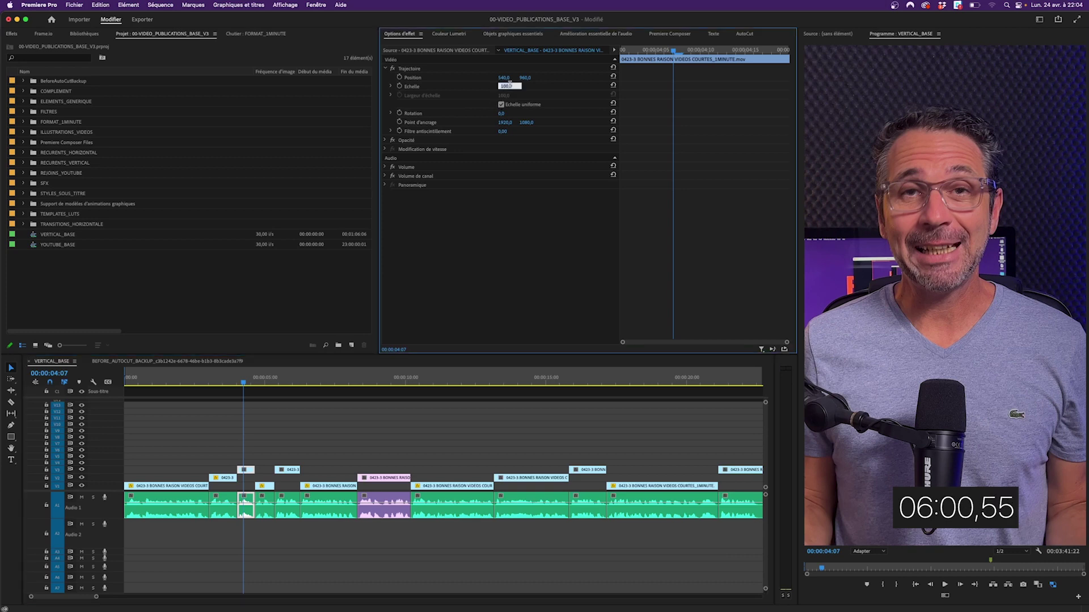
key(Return)
drag(525, 77, 625, 77)
drag(499, 80, 520, 80)
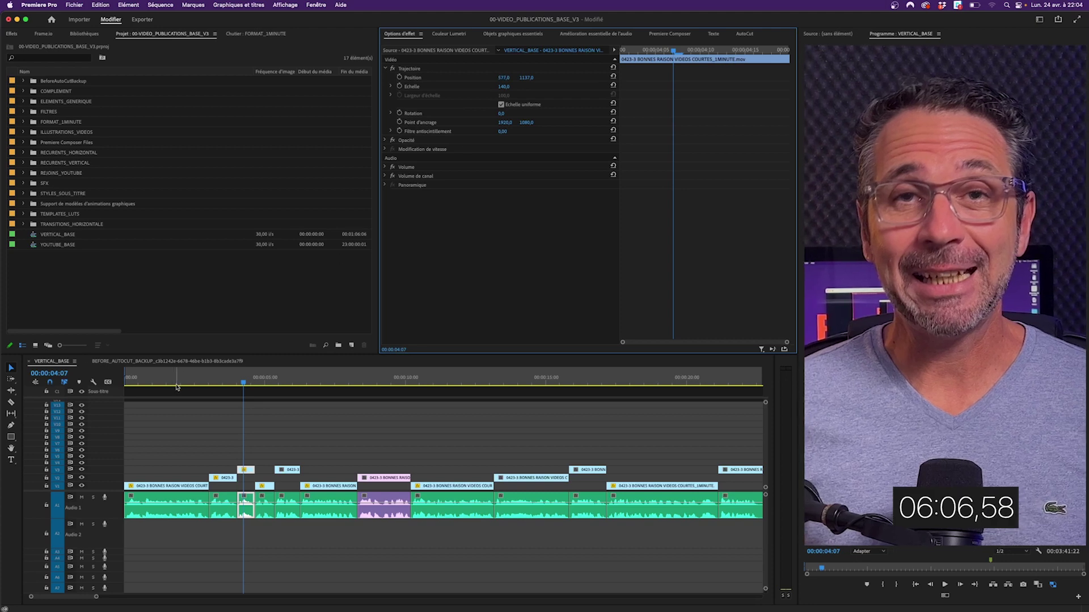
Play back the opening cuts and reposition the first V2 clip to about 553, 1061
click(193, 383)
key(space)
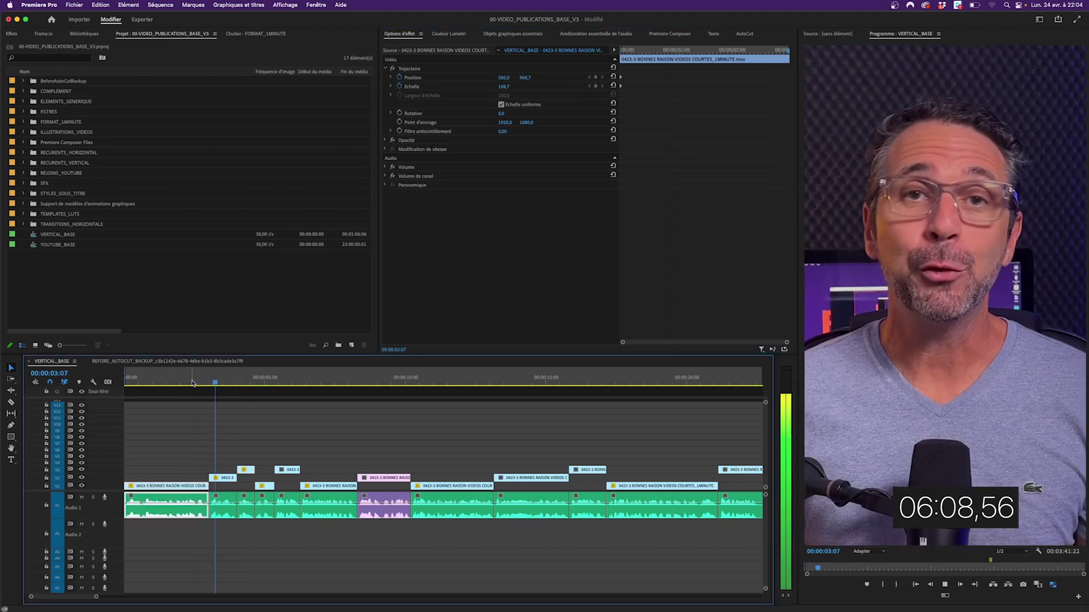
key(space)
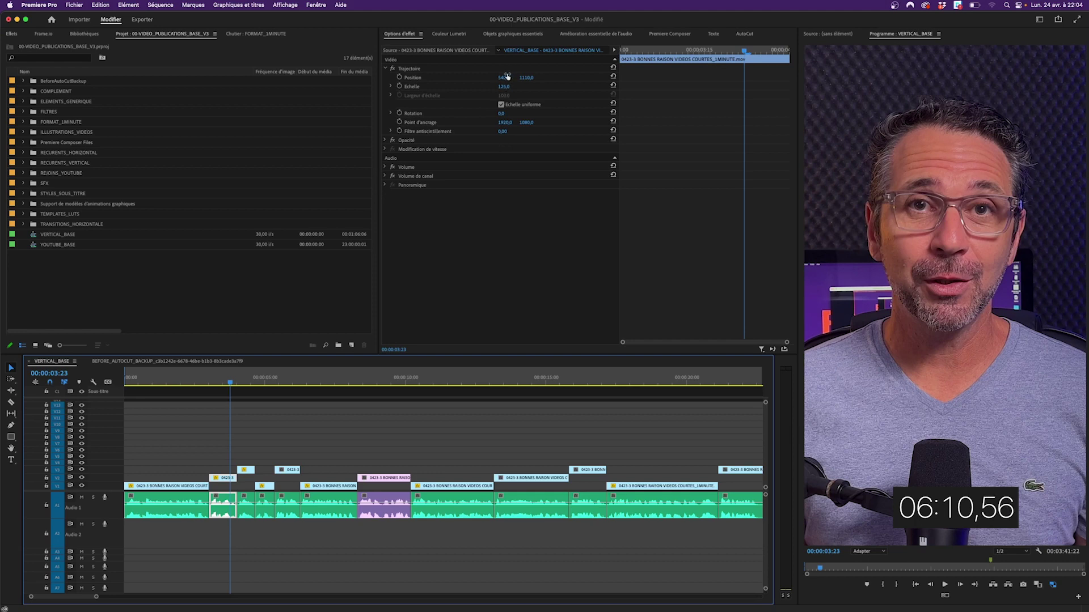
drag(525, 81, 511, 79)
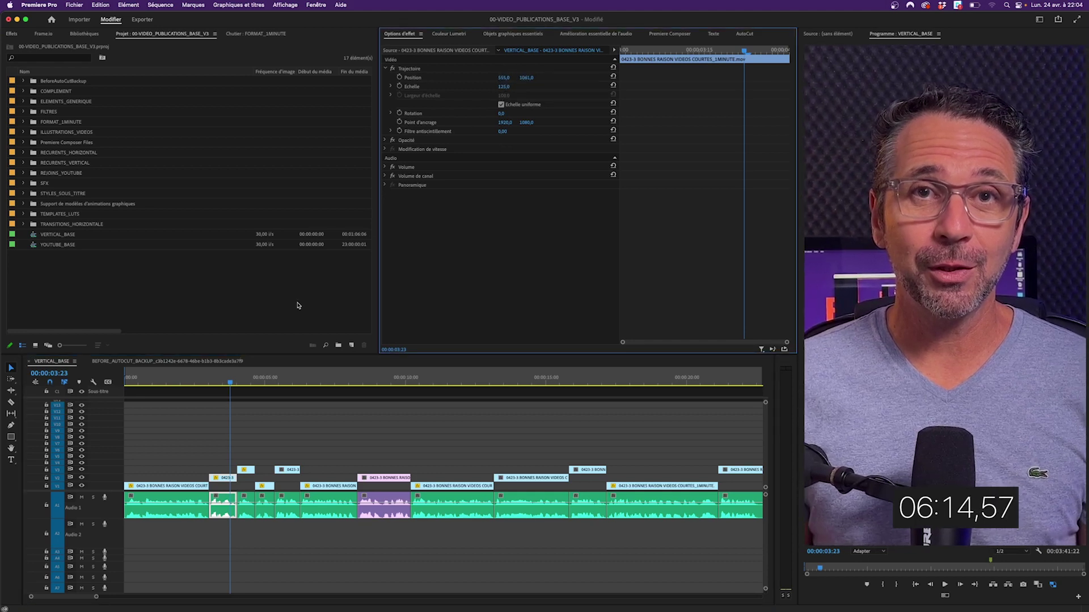
Replay the cut from the first V1 clip to the V2 clip and shift the V2 clip's horizontal position to about 589
click(200, 384)
key(space)
key(space)
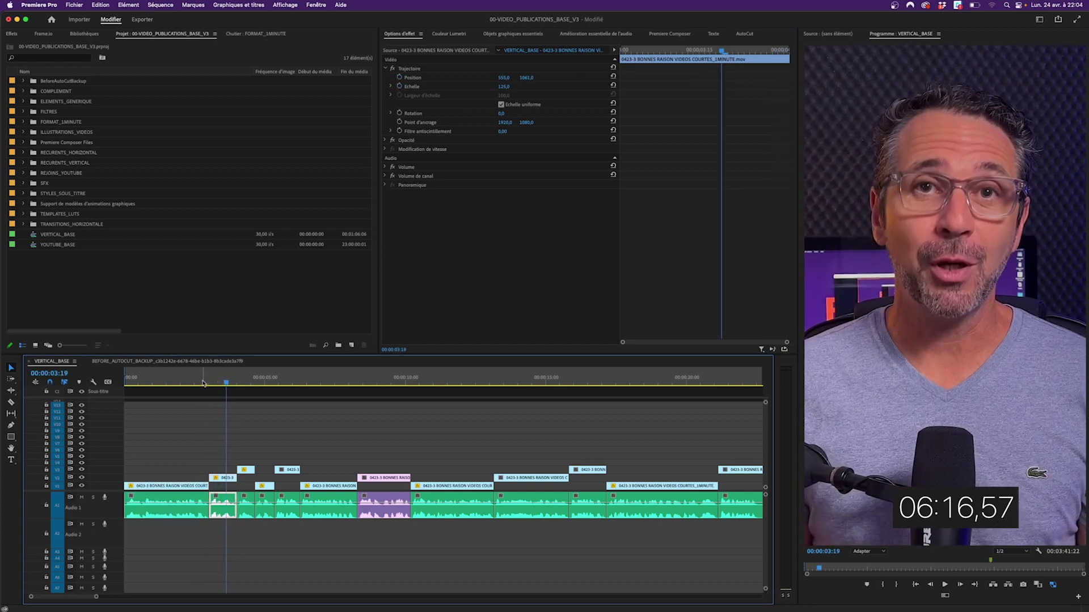
click(198, 390)
key(space)
key(space)
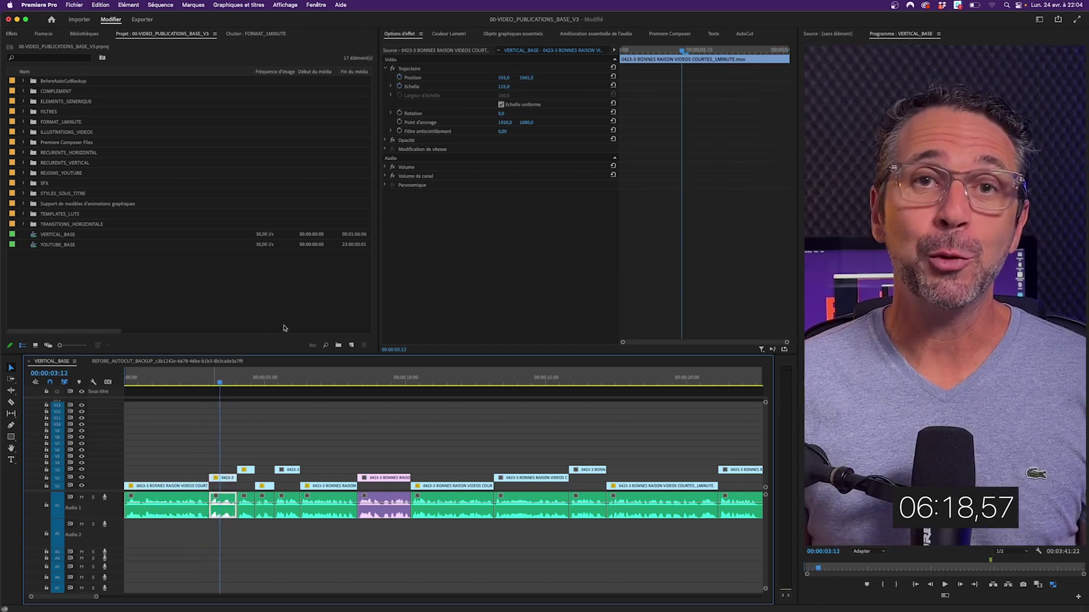
drag(501, 81, 507, 79)
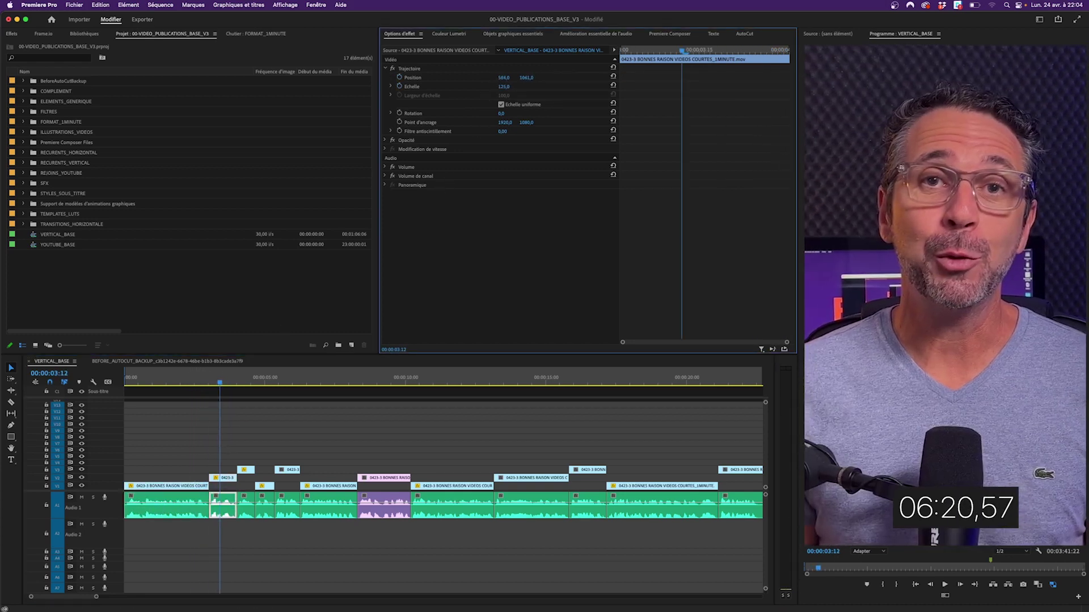
Set the horizontal position of the V3 clip at 00:00:04:15 to about 602 and play back the opening cuts
key(space)
key(space)
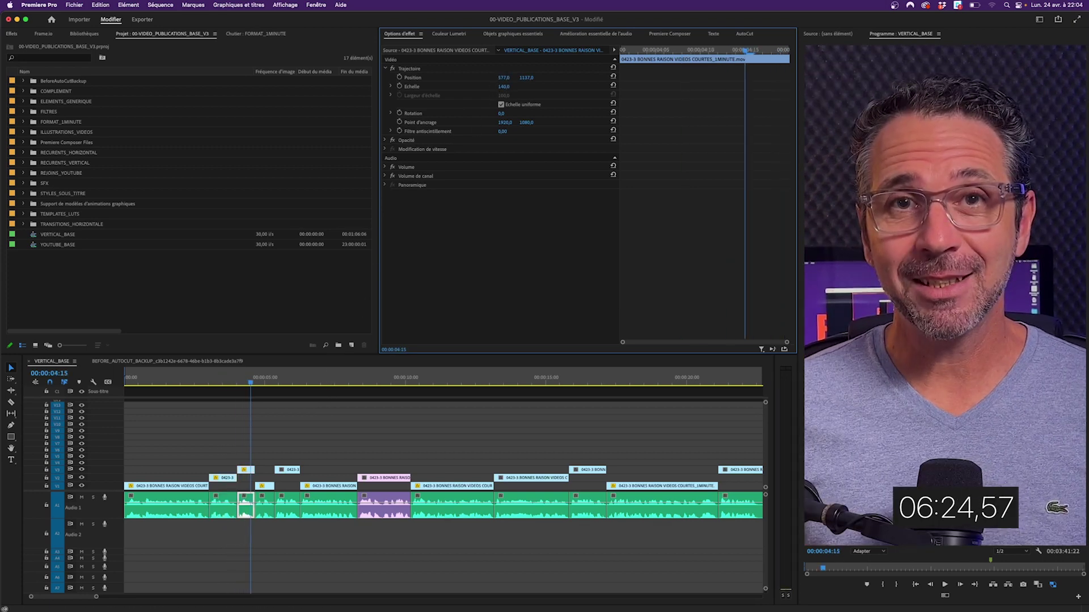
drag(503, 77, 518, 78)
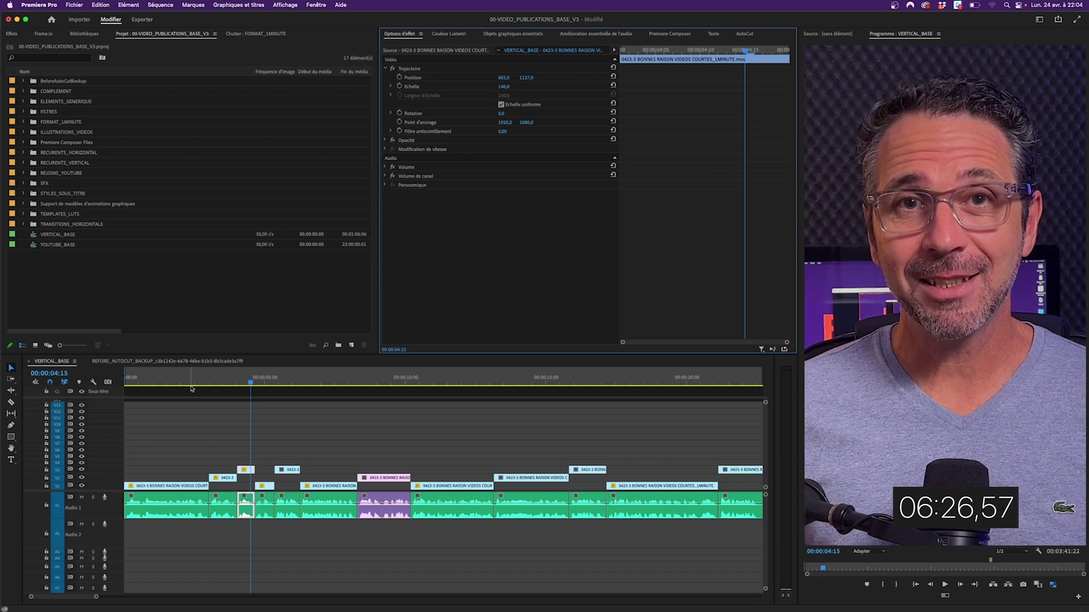
click(197, 385)
key(space)
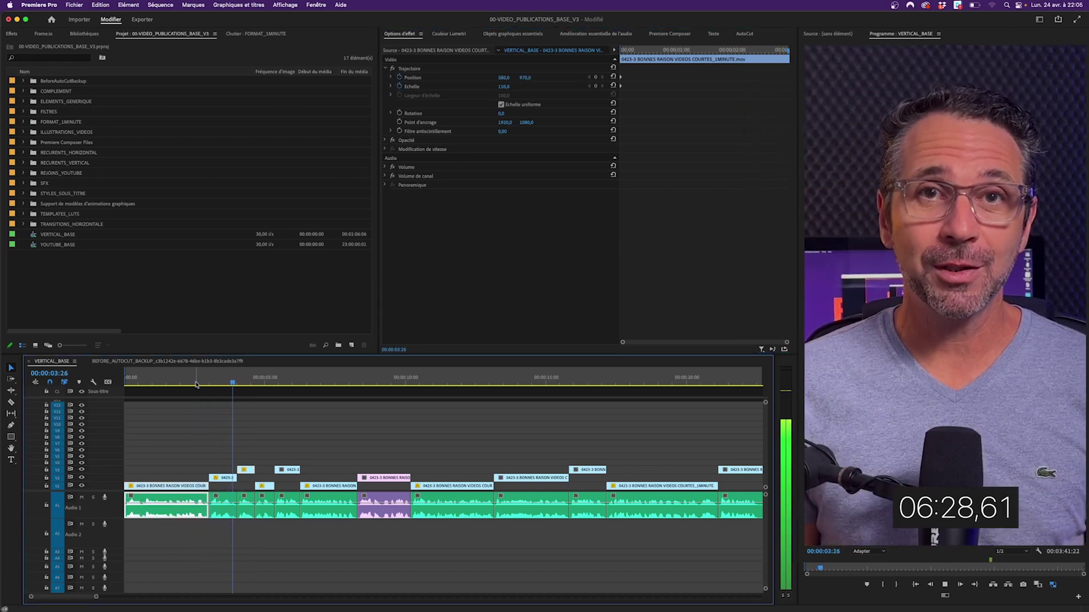
key(space)
Copy the Motion effect of the V2 clip at 00:00:03:06 and paste it onto the other clips on V2
key(minus)
key(minus)
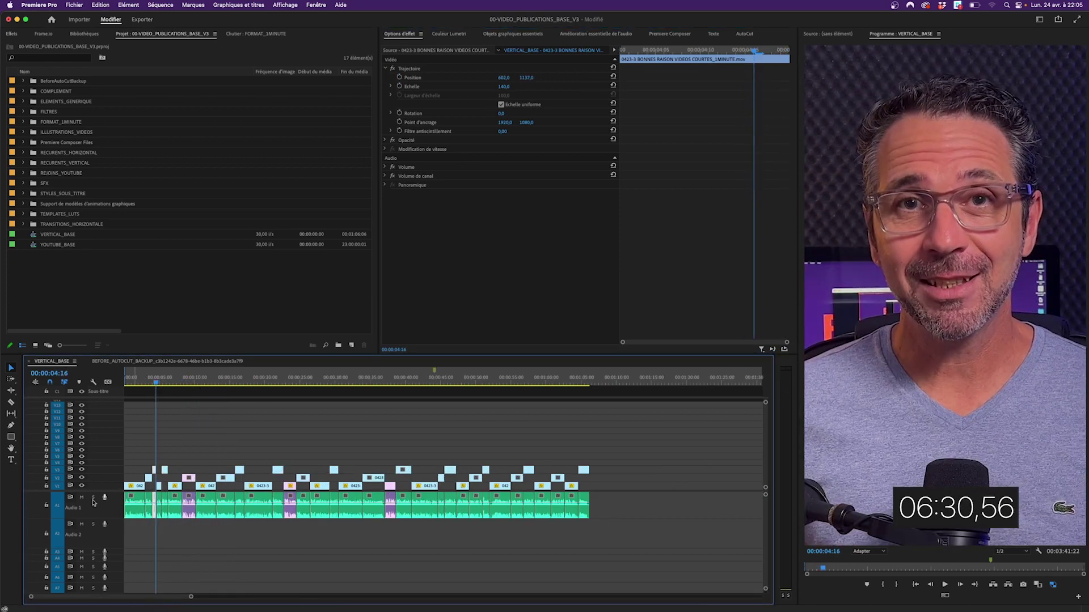
click(147, 382)
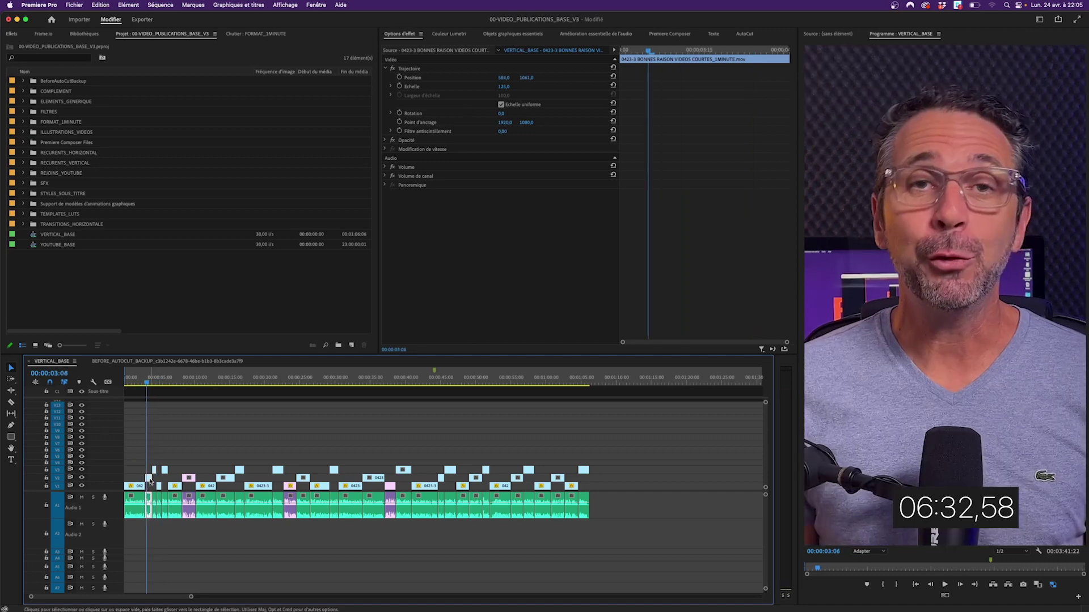
click(411, 70)
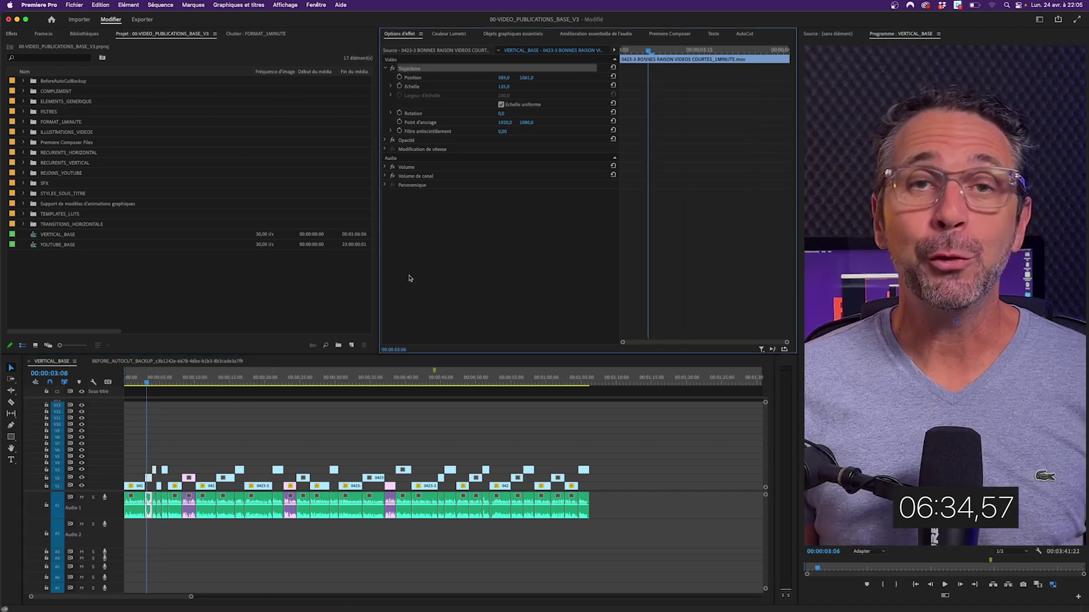
drag(626, 478, 165, 474)
Copy the Motion effect of the first V3 clip at 00:00:04:09
click(153, 384)
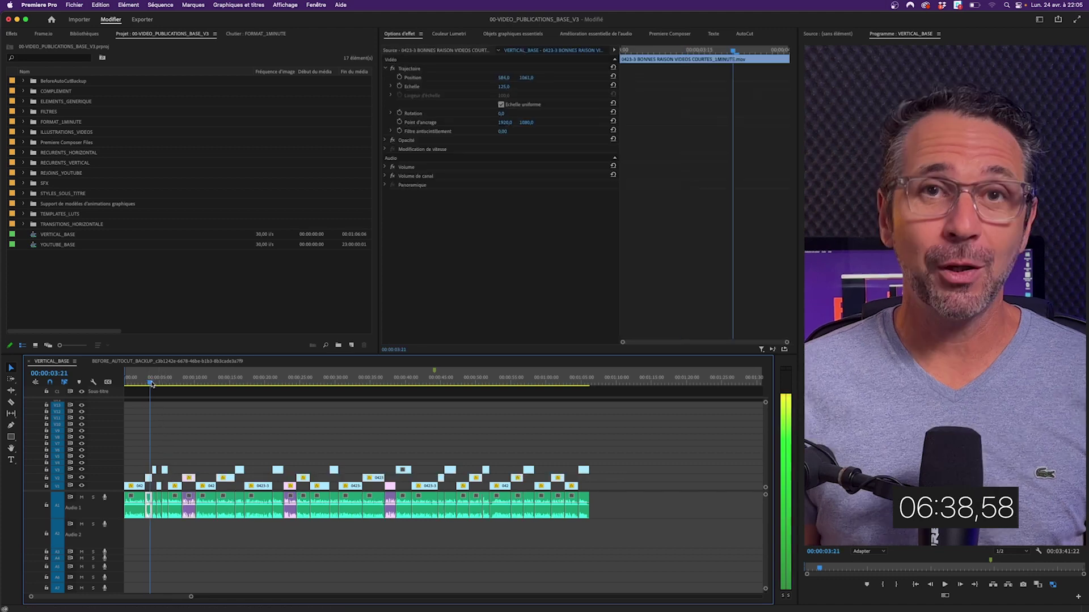
drag(153, 384, 155, 385)
scroll(155, 471, up, 10)
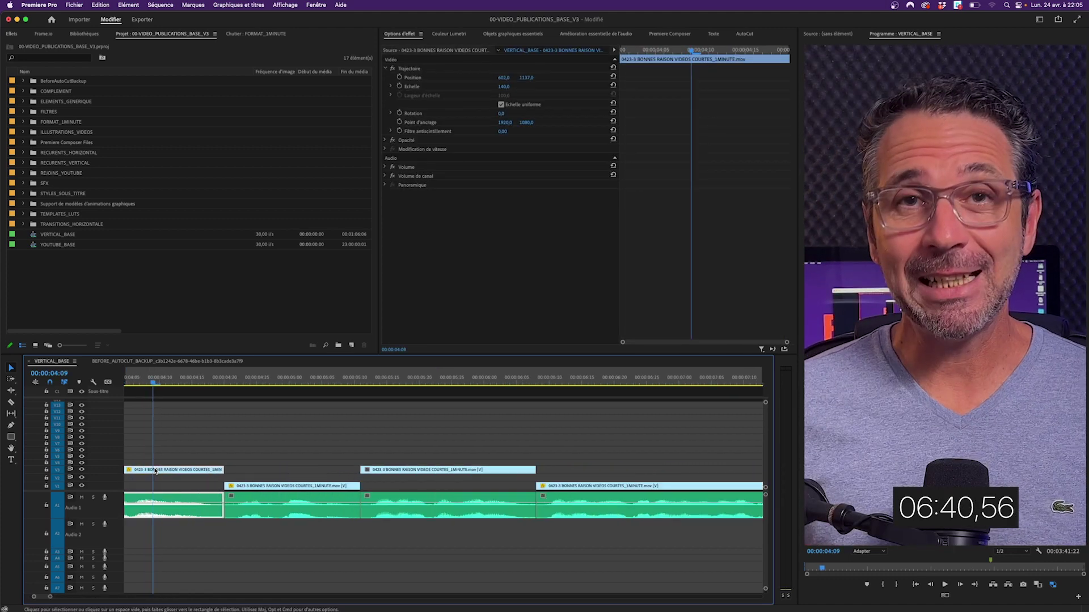
scroll(156, 471, down, 2)
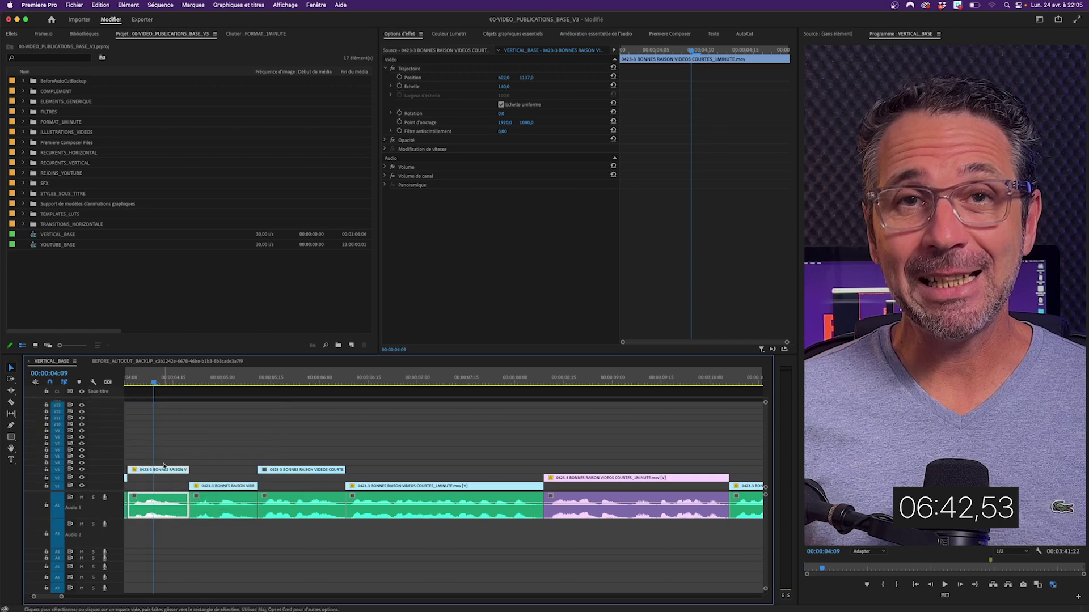
scroll(165, 463, left, 5)
scroll(165, 463, left, 2)
click(369, 449)
click(352, 470)
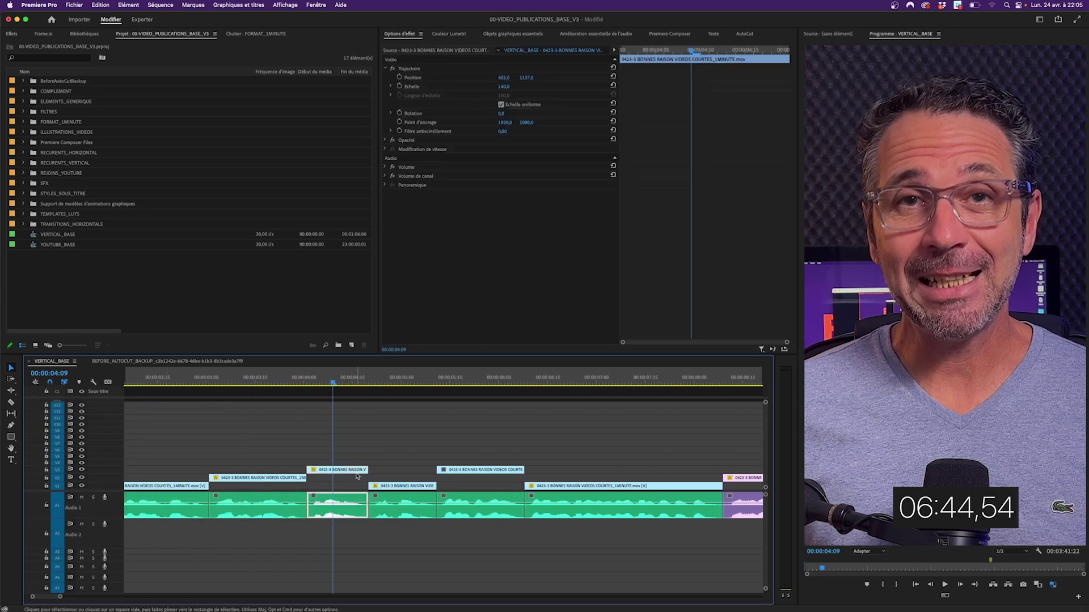
key(minus)
key(minus)
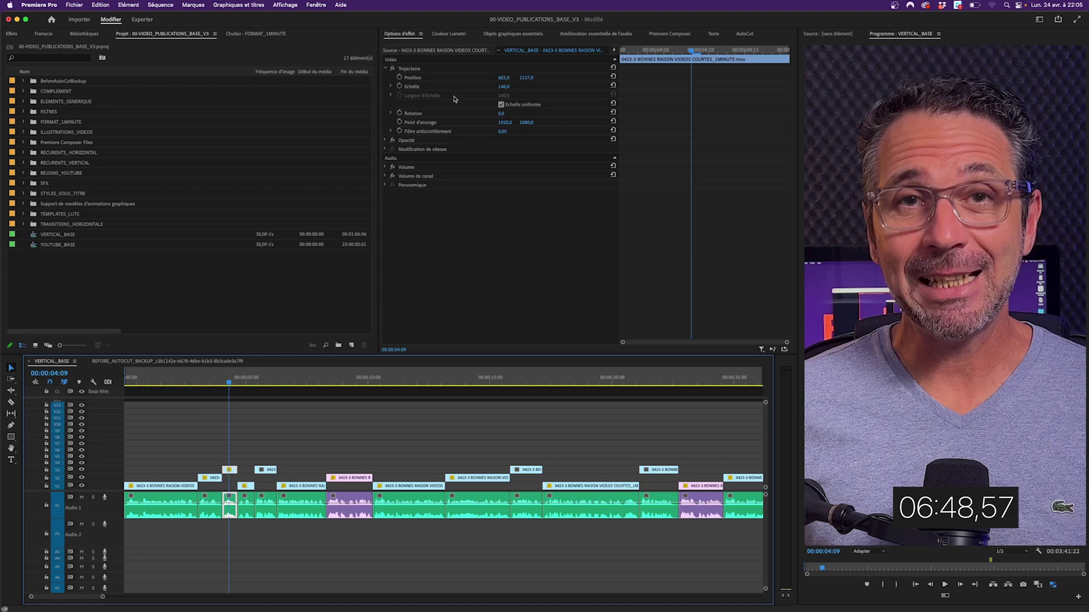
click(411, 70)
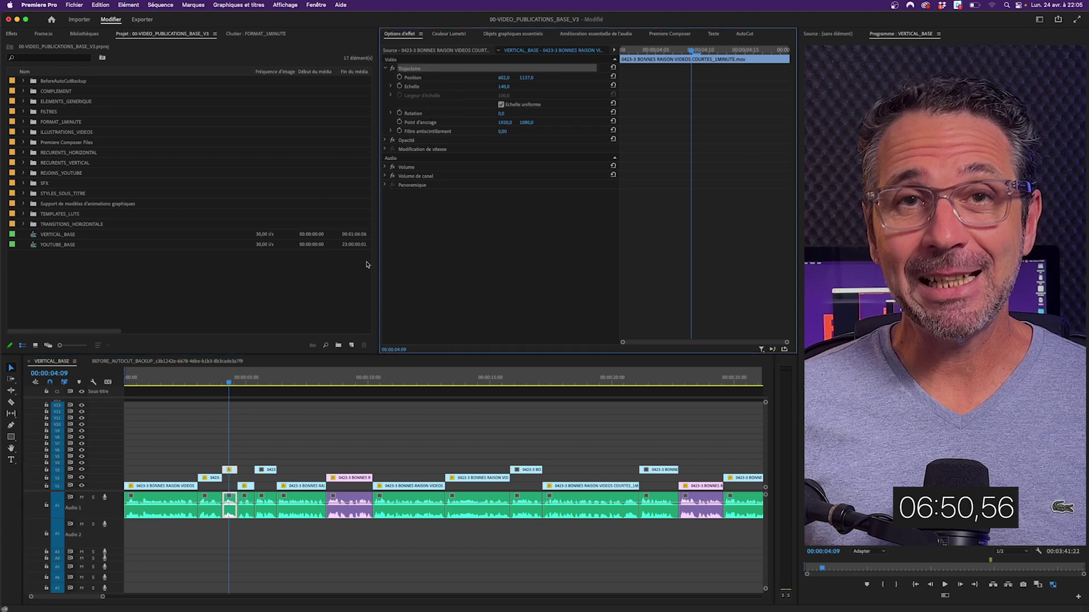
Paste the copied Motion effect onto the other clips on V3
click(395, 408)
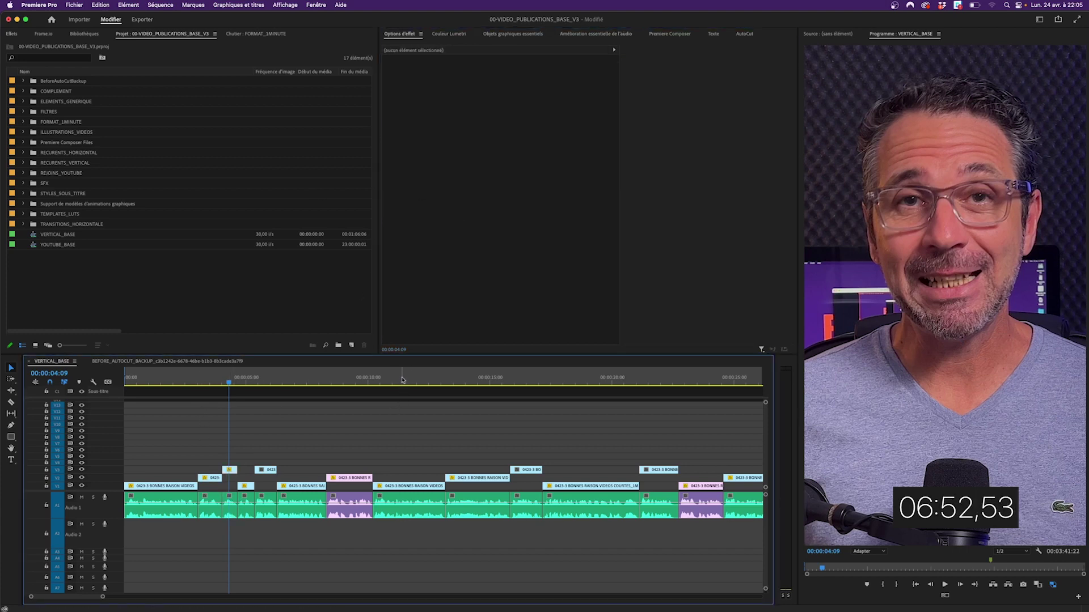
key(minus)
key(minus)
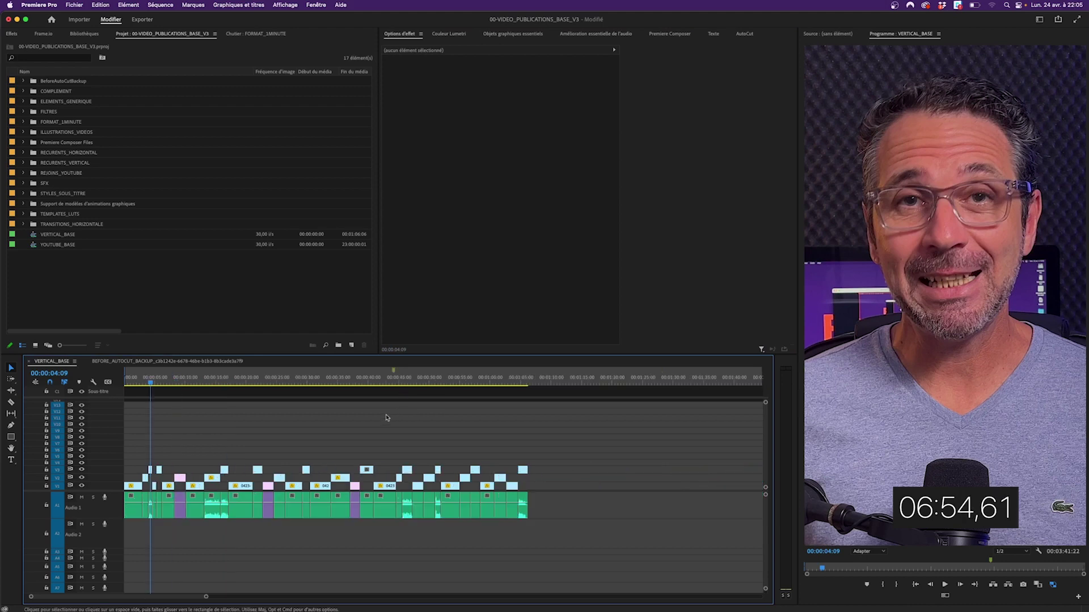
drag(558, 442, 155, 472)
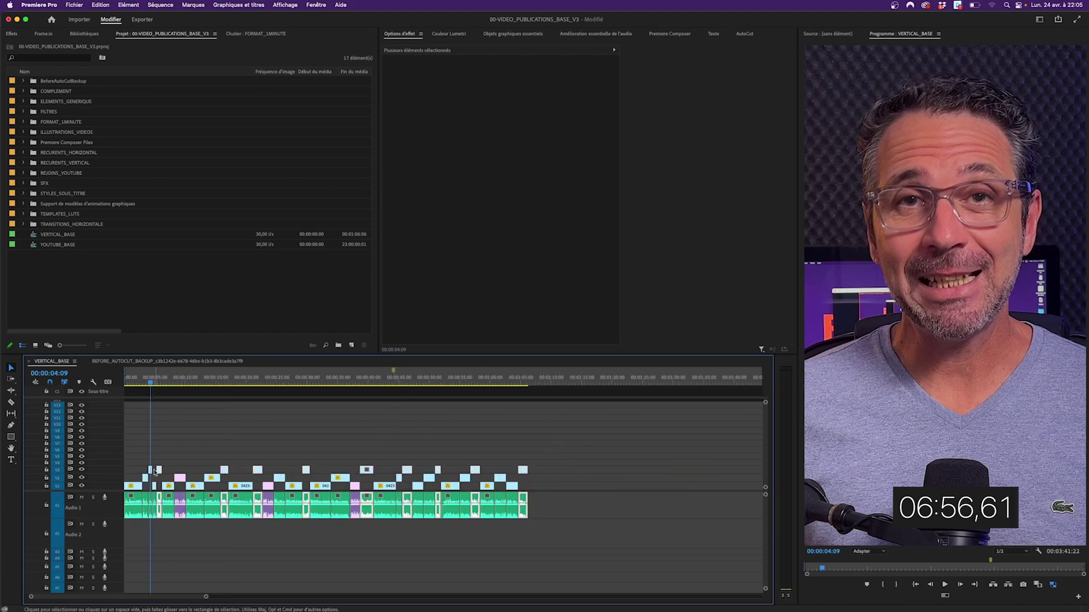
Scrub through the sequence and play back the cut after the V3 clip at 00:00:05:26 to check the framing
drag(152, 385, 231, 389)
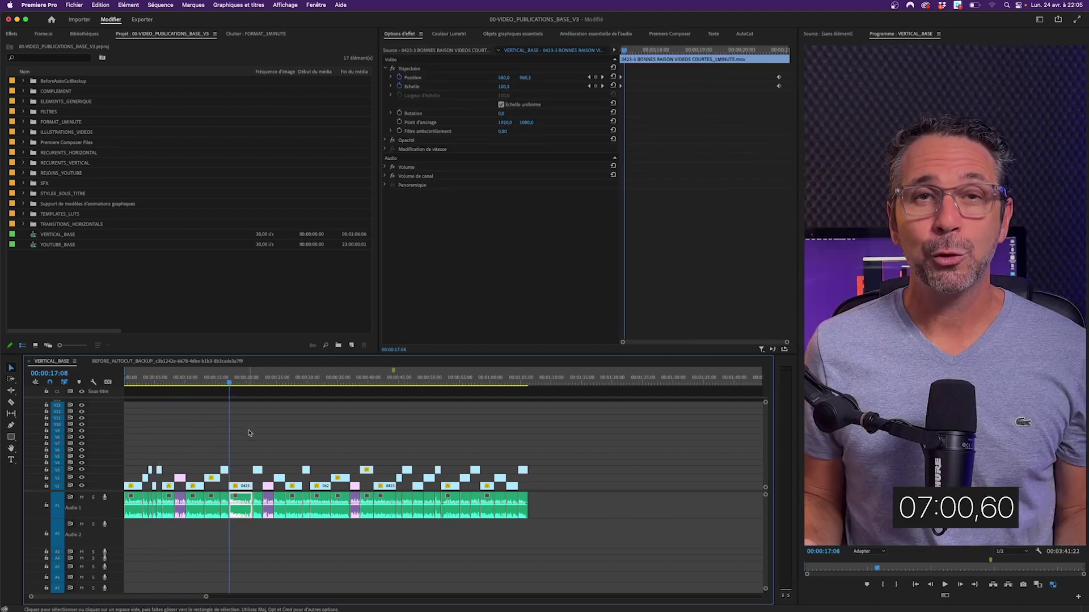
scroll(248, 433, up, 5)
scroll(249, 434, down, 5)
scroll(248, 433, right, 3)
scroll(248, 434, up, 2)
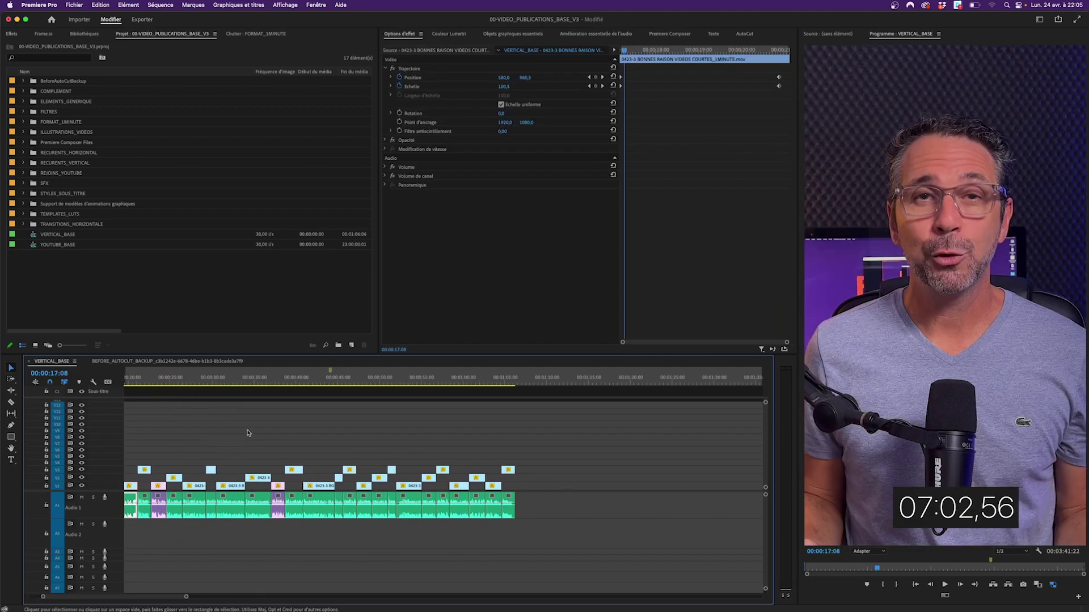
scroll(252, 432, left, 5)
scroll(251, 432, left, 1)
drag(234, 386, 174, 385)
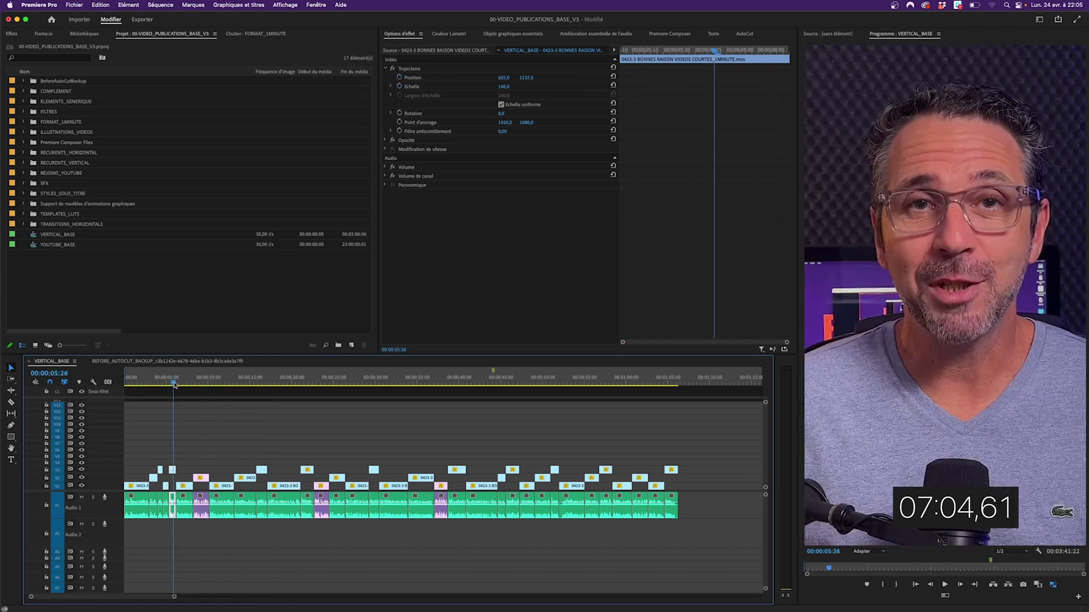
key(equal)
key(equal)
key(space)
key(space)
Insert the TITRAGE_VERTICAL title template from the RECURENTS_VERTICAL bin above the first pink clip, starting at 00:00:08:09
click(182, 307)
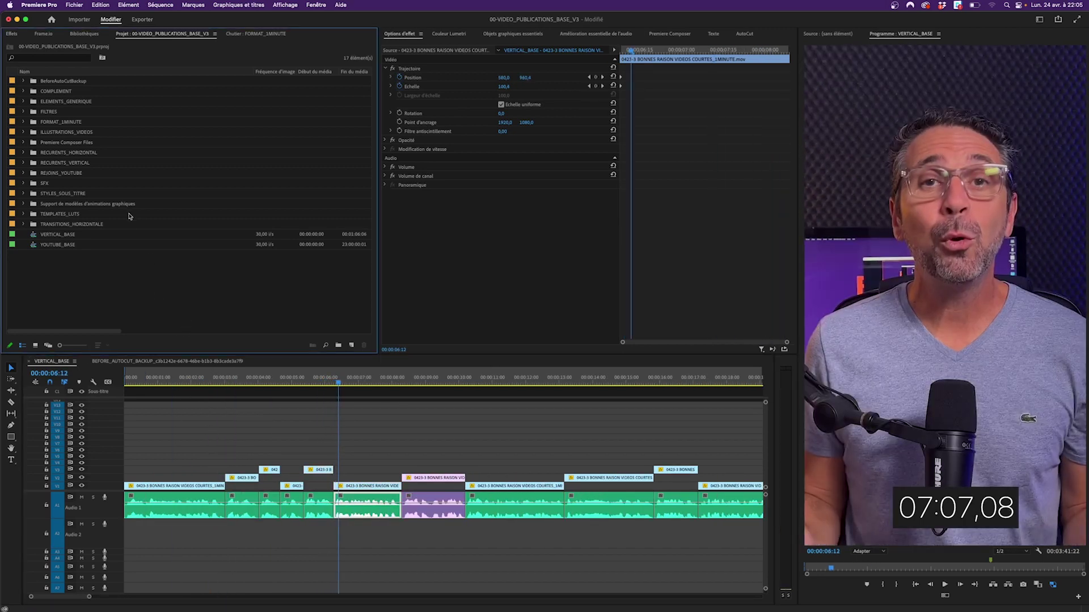
click(23, 163)
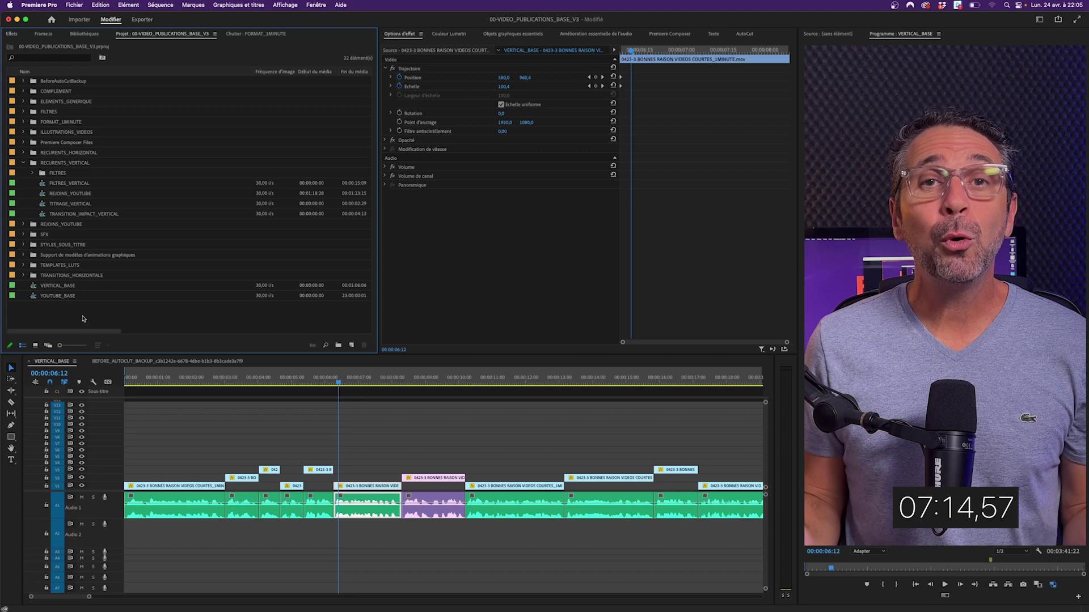
key(super+s)
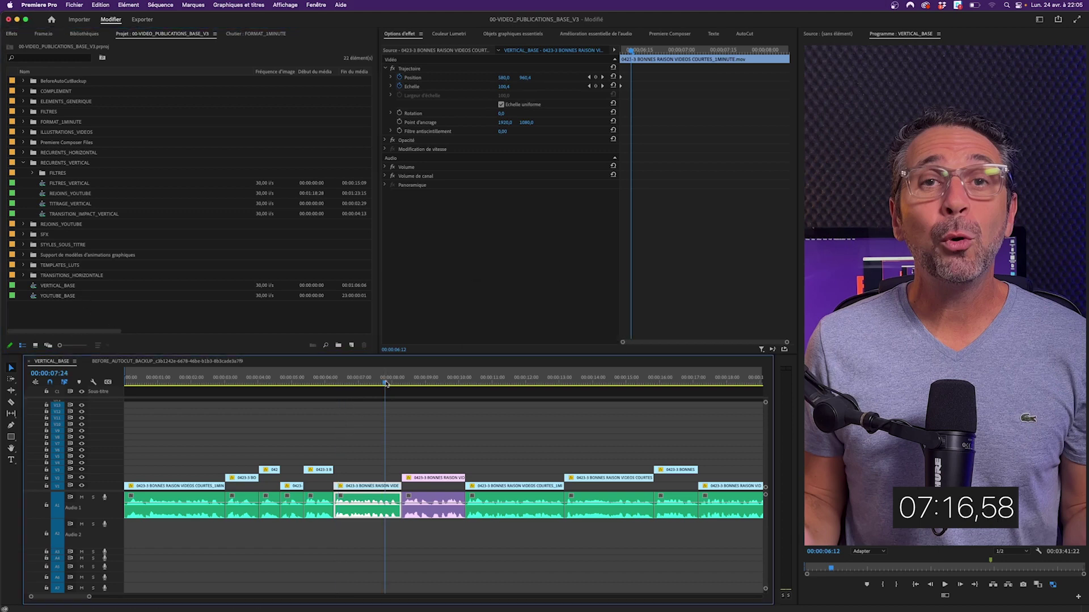
drag(389, 382, 402, 382)
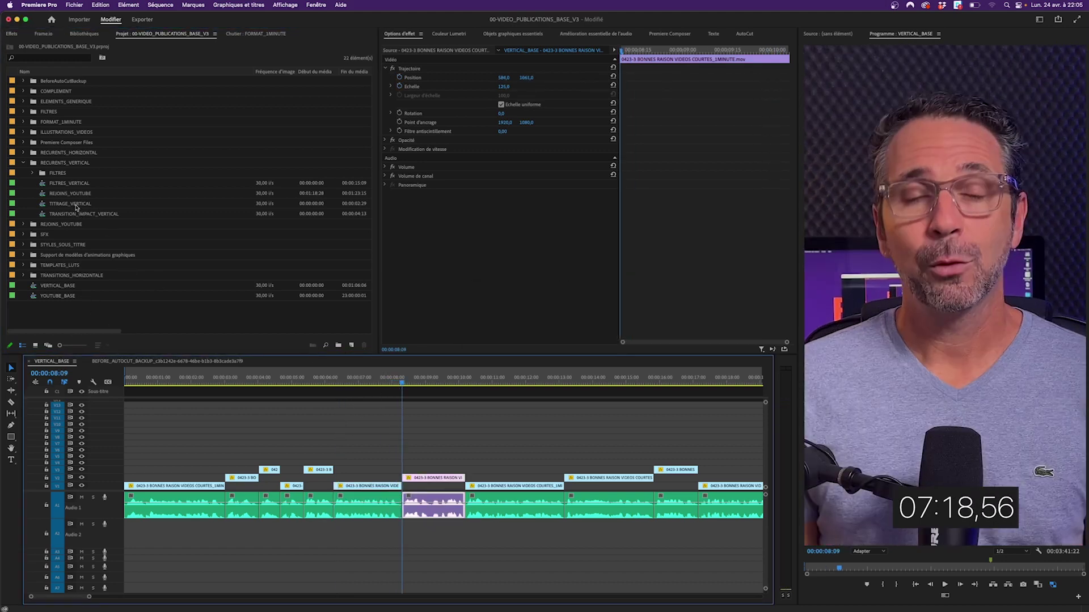
click(51, 205)
drag(49, 206, 403, 472)
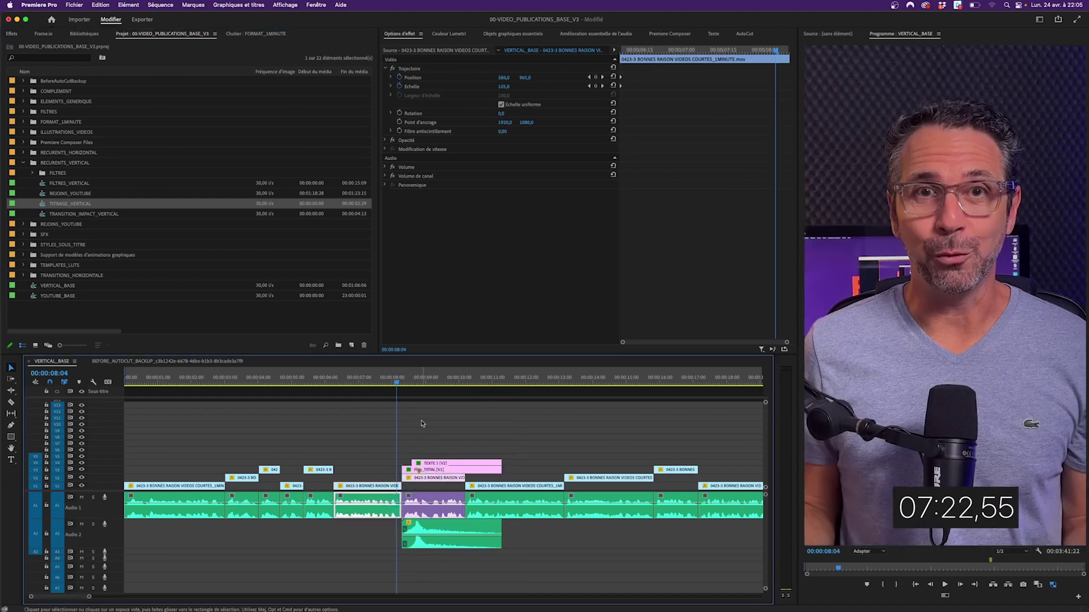
Move the title template's blur and text clips up to V6 and V7, trim the template to the pink clip's end, and play it back
click(442, 470)
drag(442, 471, 440, 451)
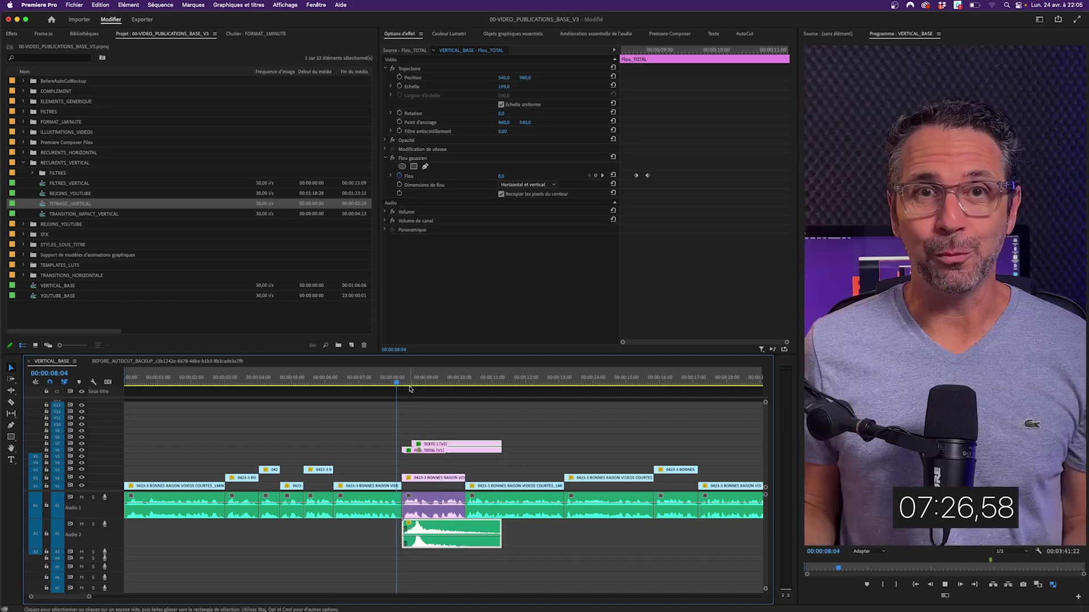
key(space)
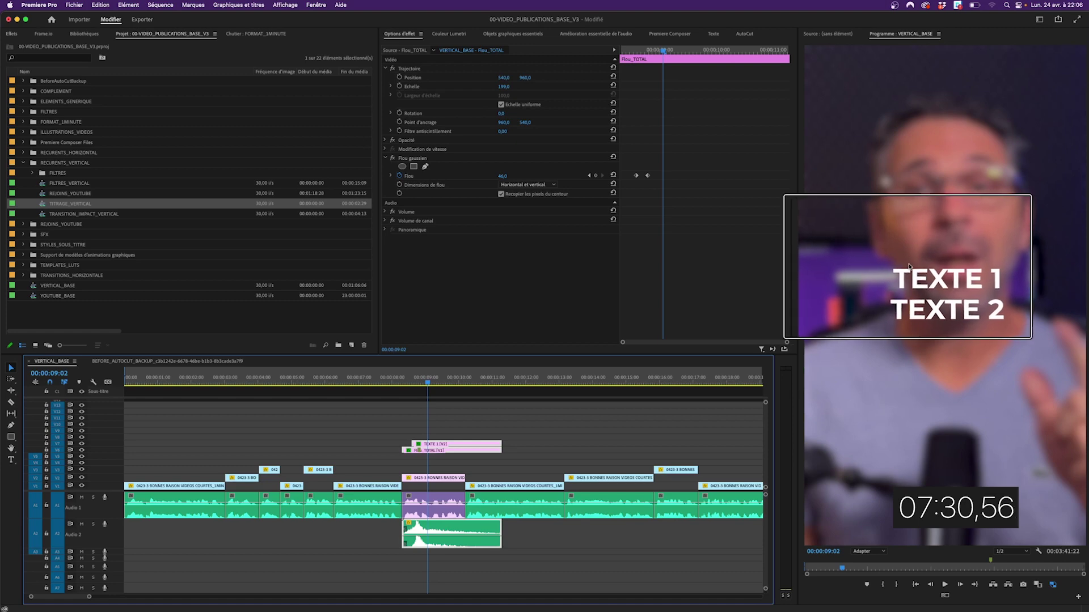
drag(510, 435, 465, 452)
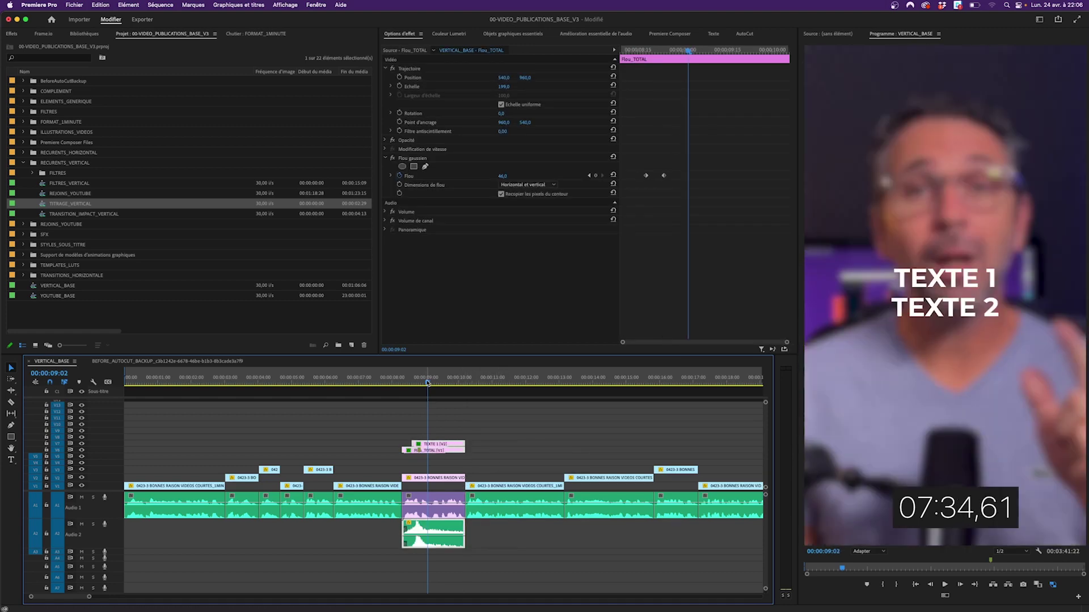
drag(428, 384, 376, 384)
key(space)
key(equal)
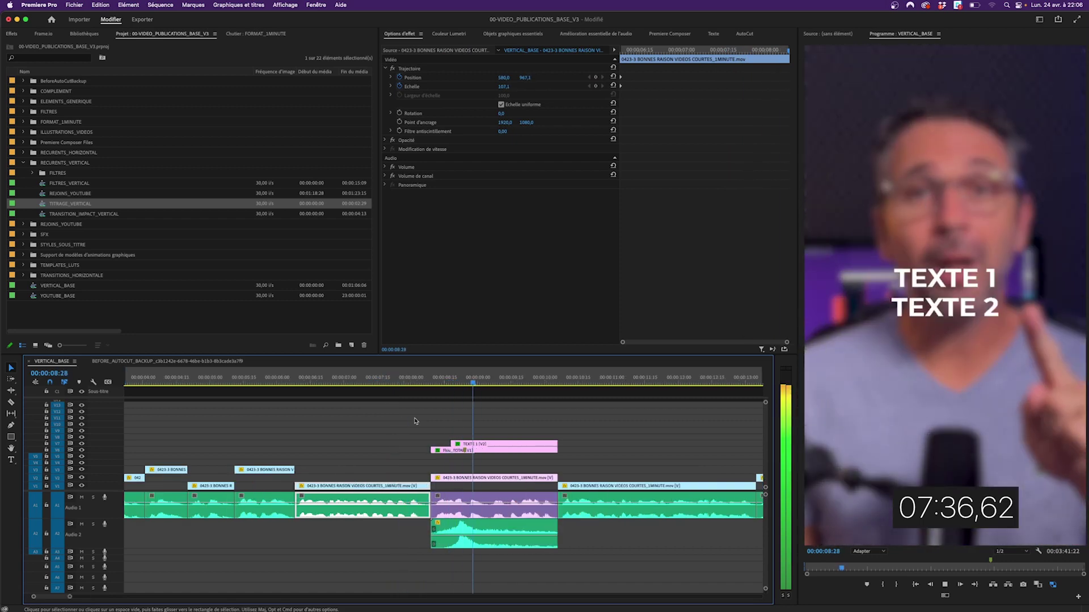
key(space)
Replace the TEXTE 1 layer's text in the title clip with "N°1" and play back the title
click(506, 432)
click(504, 444)
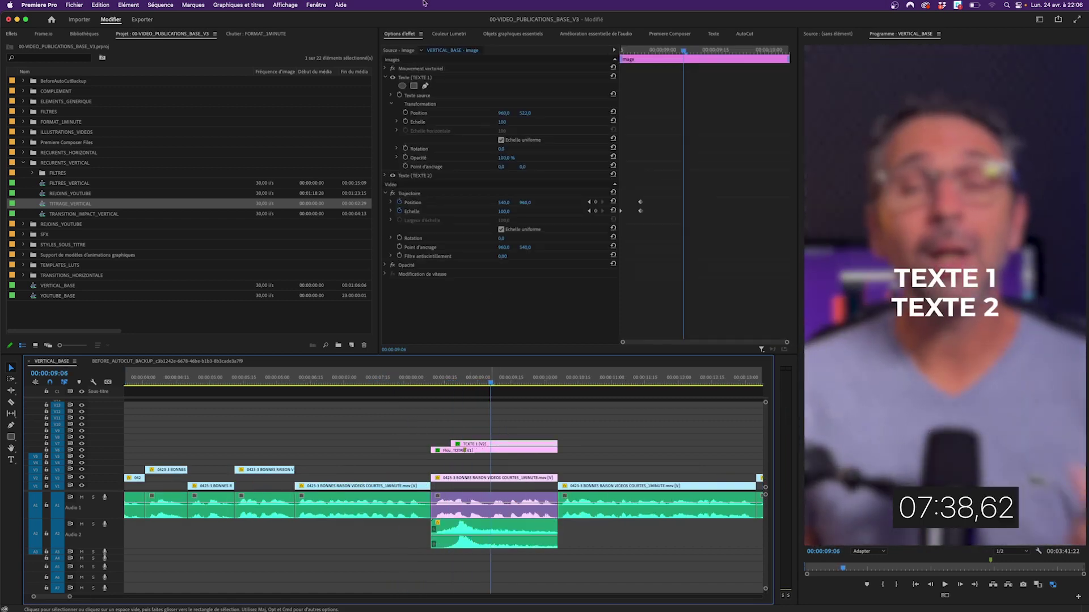
click(510, 34)
click(428, 62)
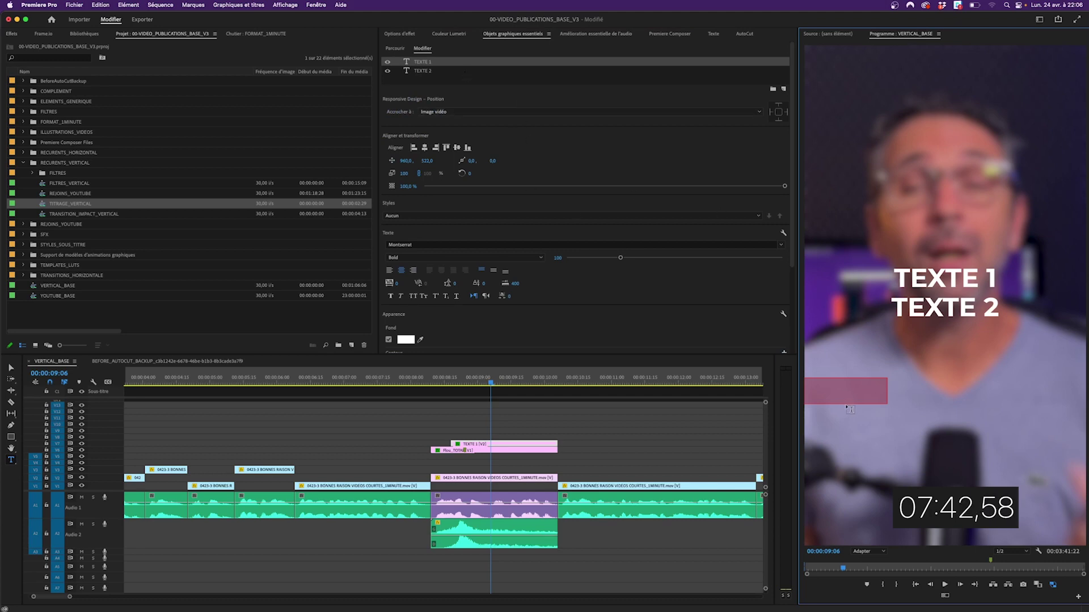
text(N)
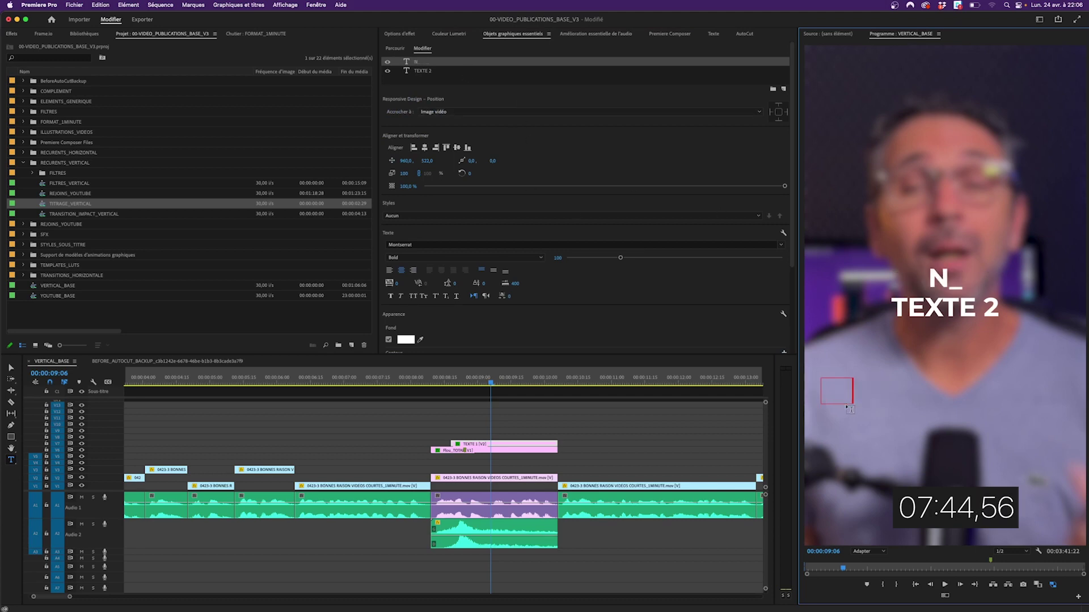
text(°)
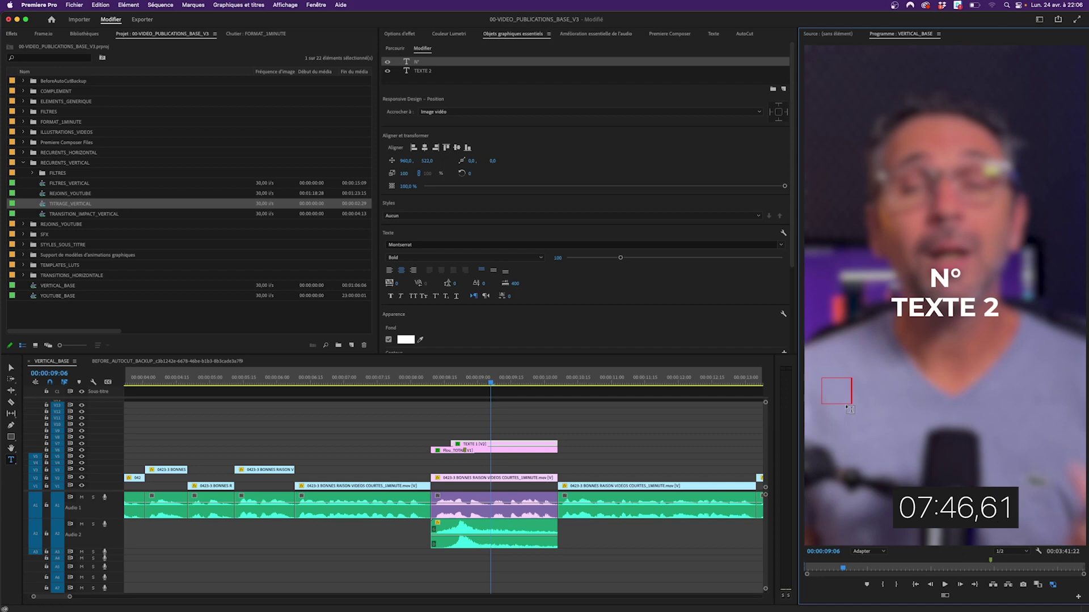
text(1)
click(446, 385)
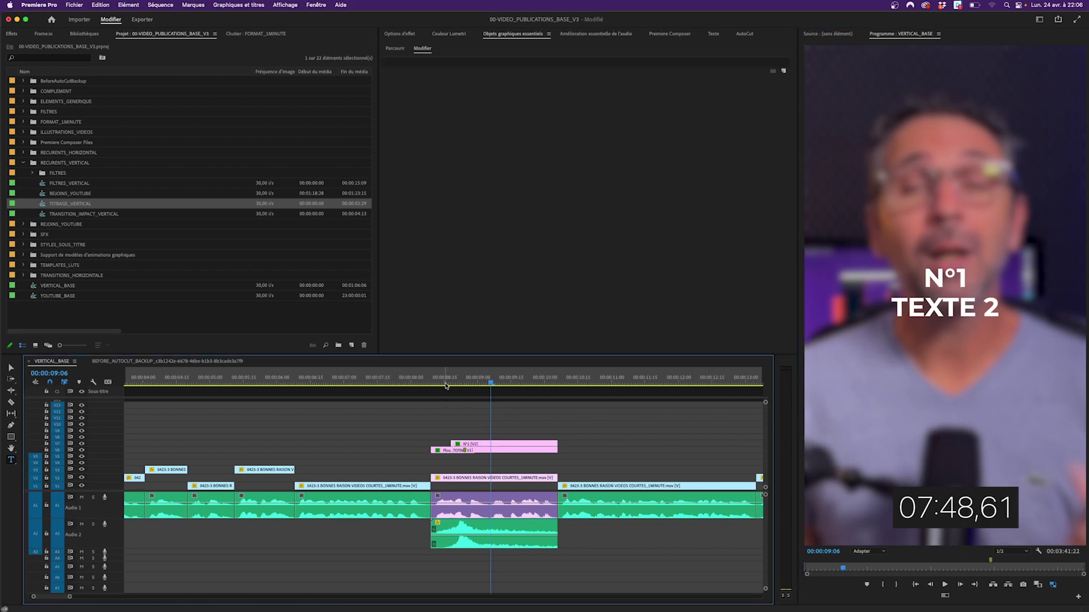
key(space)
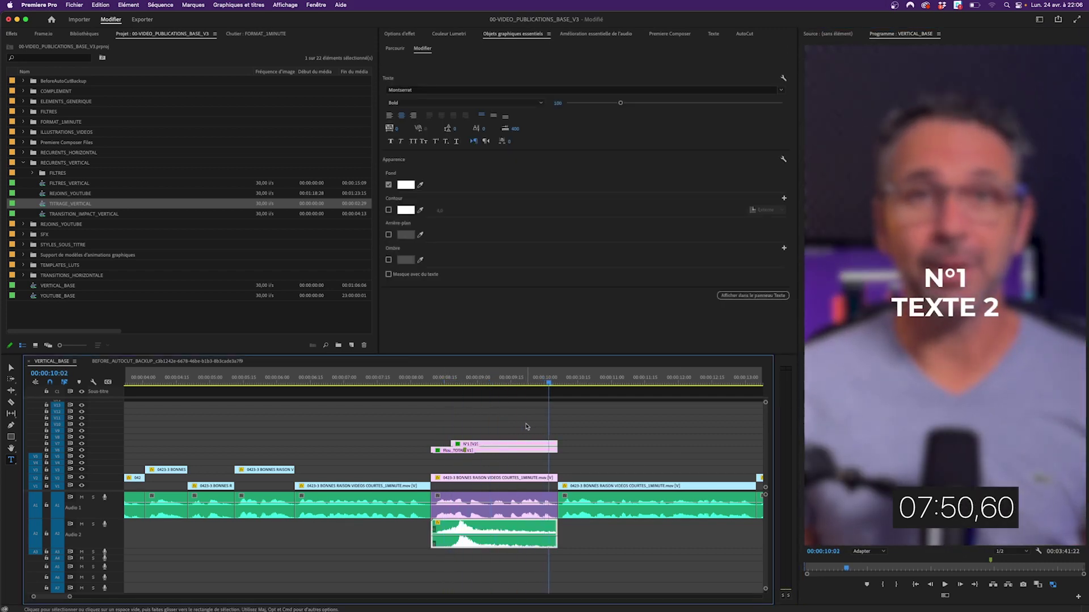
Replace the TEXTE 2 layer's text in the title clip with "LA POPULARITÉ"
click(525, 446)
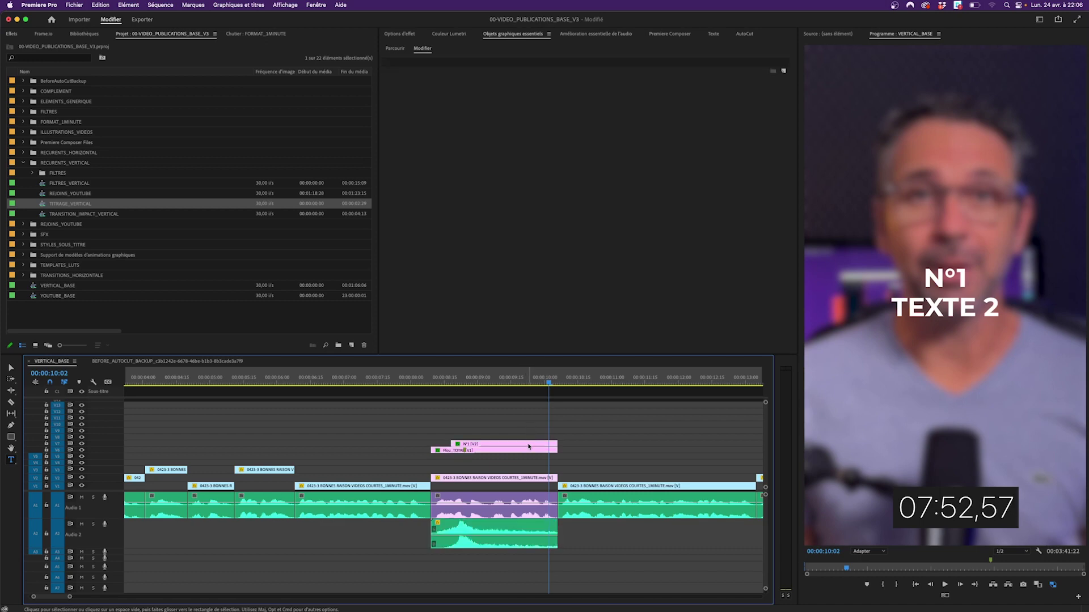
click(431, 73)
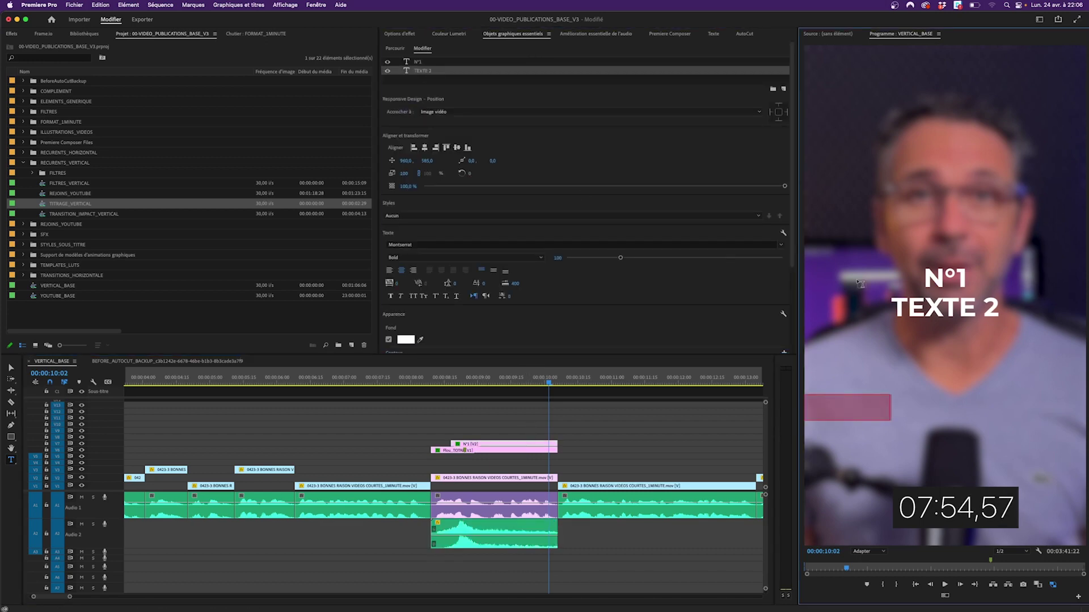
text(LA POMULRITÉ)
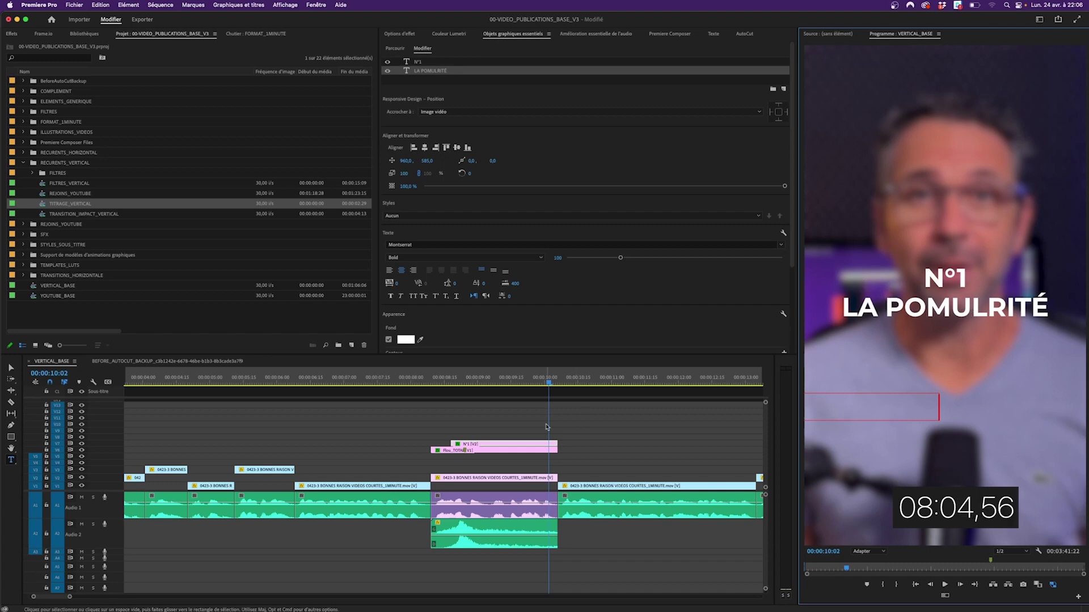
double_click(904, 407)
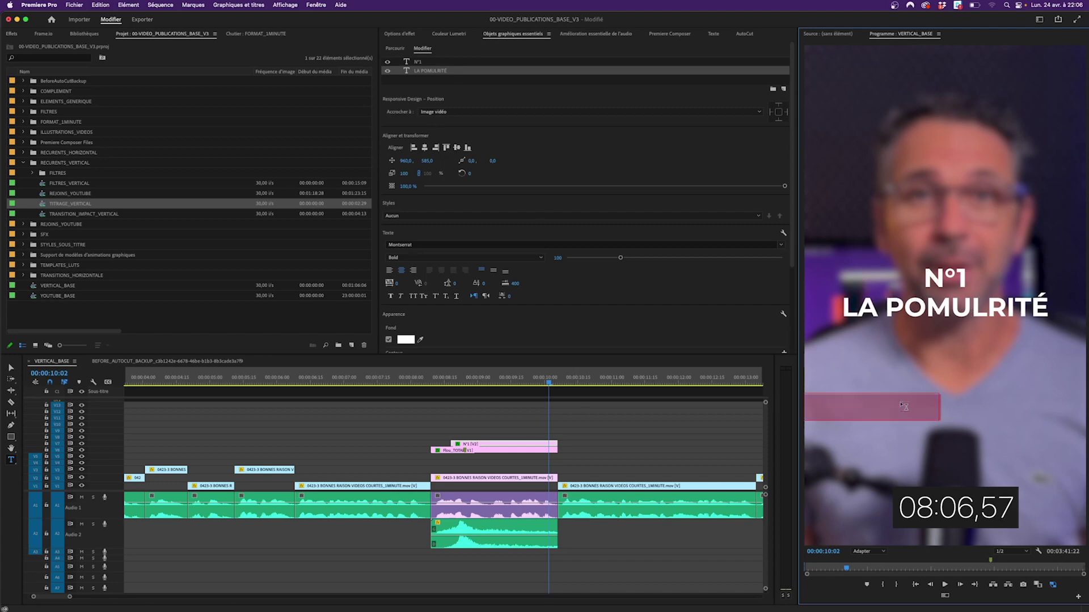
key(BackSpace)
text(O)
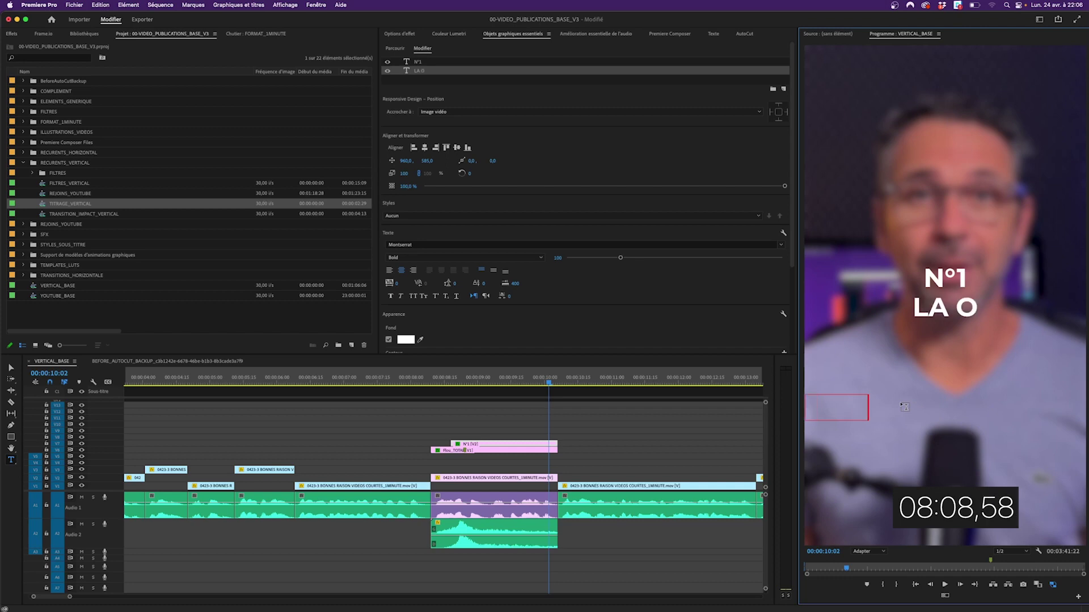
key(BackSpace)
text(POPULARIT)
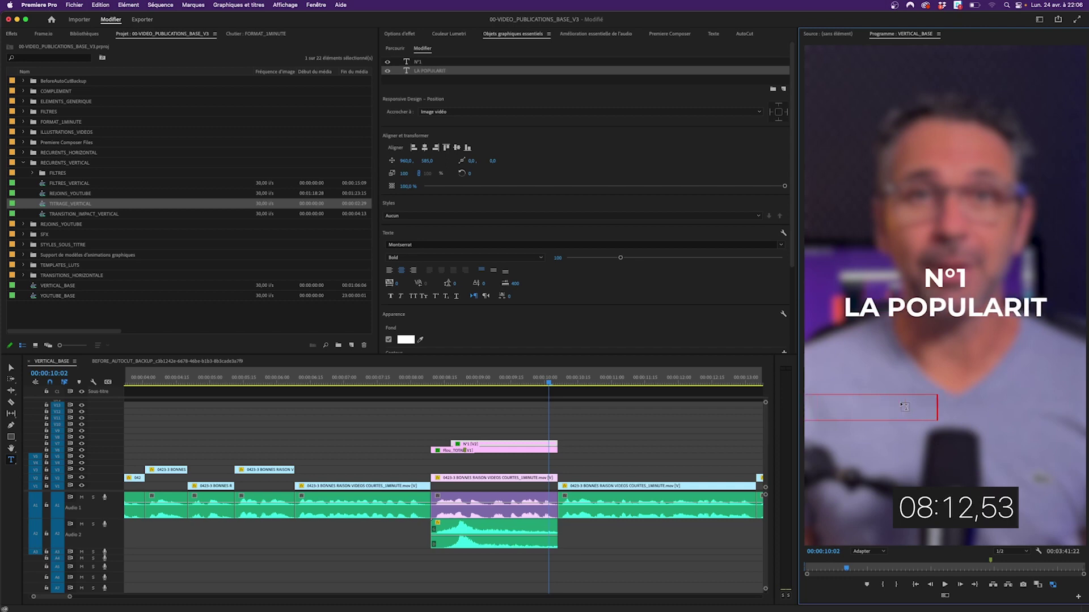
text(É)
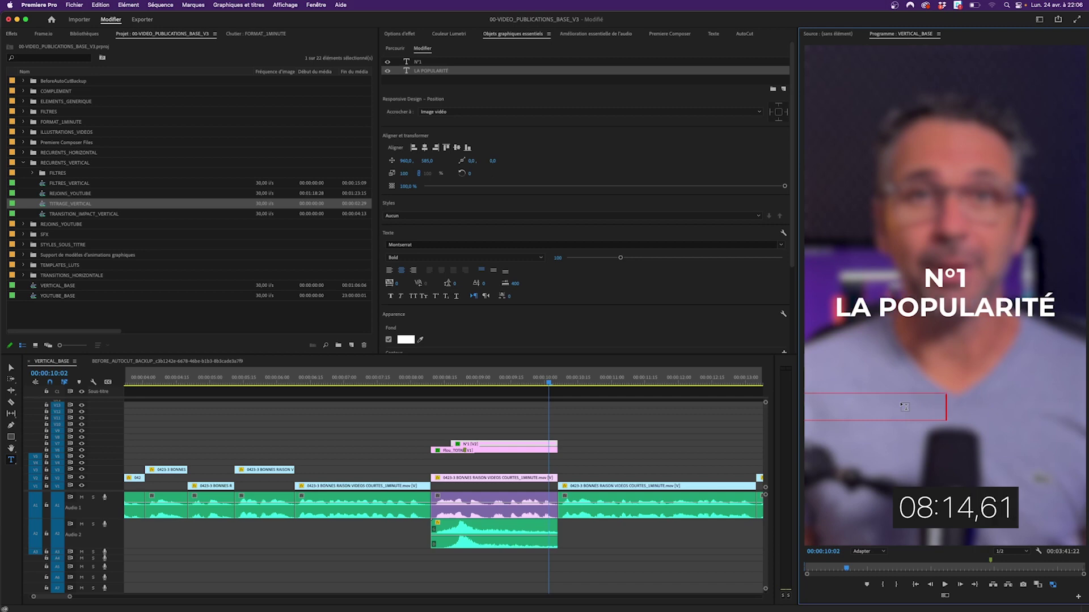
click(578, 437)
Play back the finished title and duplicate its blur, text and sound clips over the second pink clip at about 00:00:23
click(509, 379)
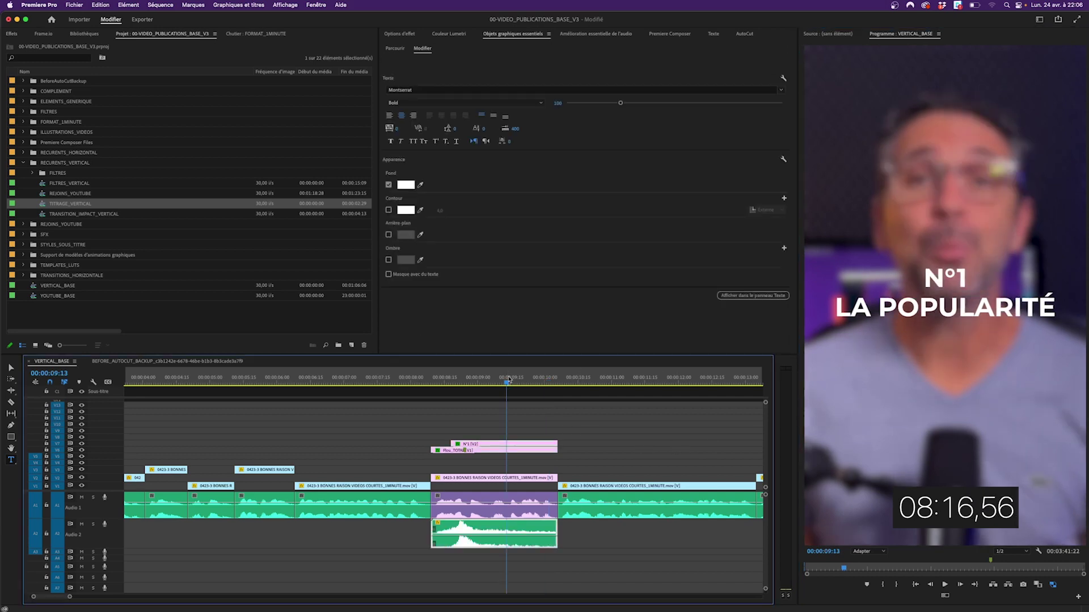
key(minus)
key(minus)
key(space)
key(space)
drag(322, 424, 528, 461)
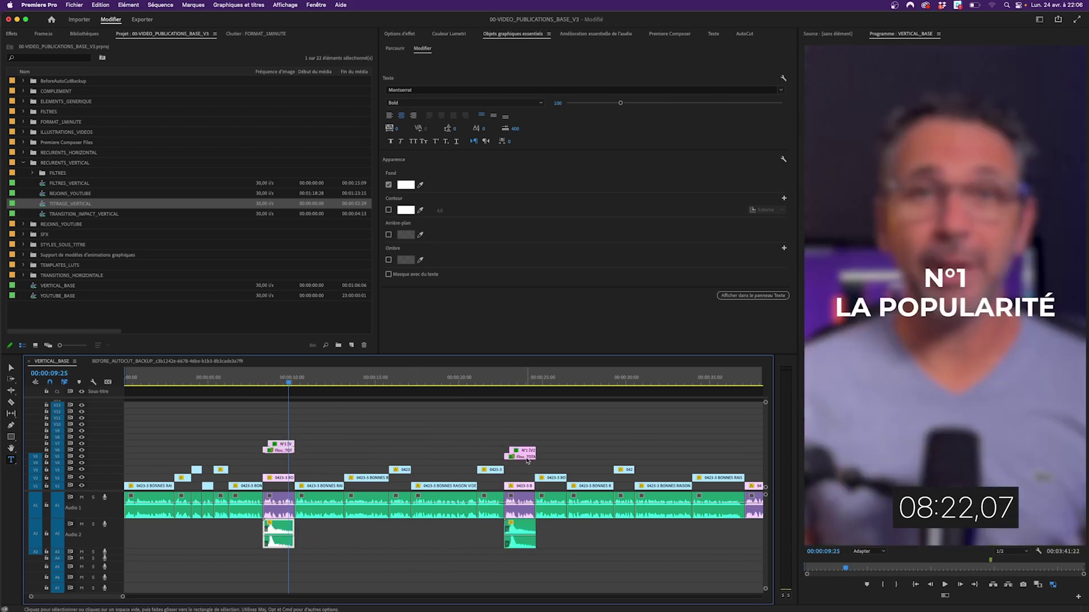
Check the duplicated title over the second pink clip and trim its clips to that clip's end
click(512, 392)
key(minus)
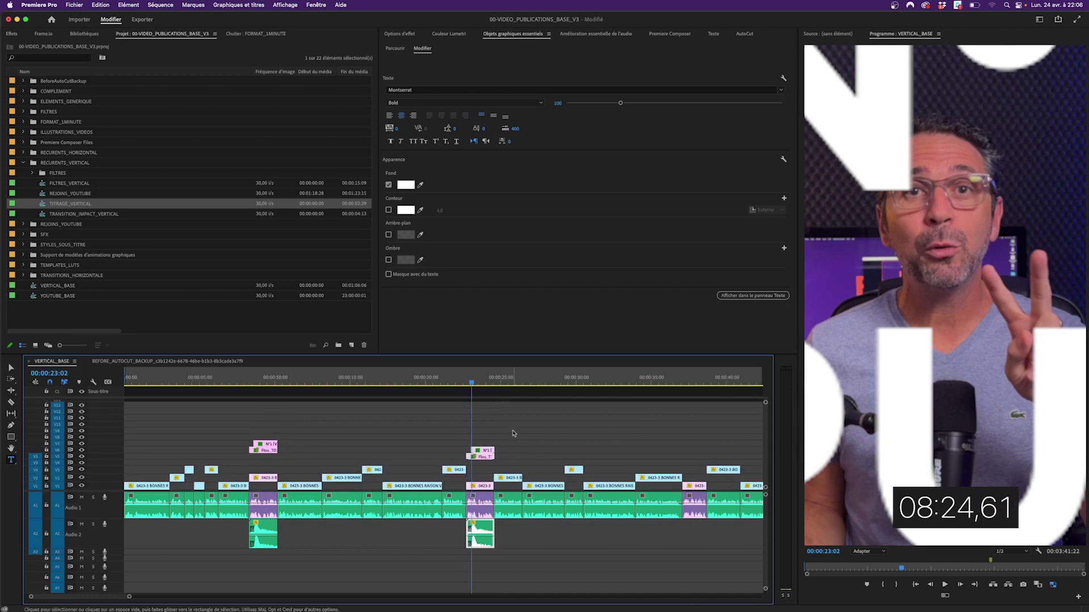
key(minus)
key(equal)
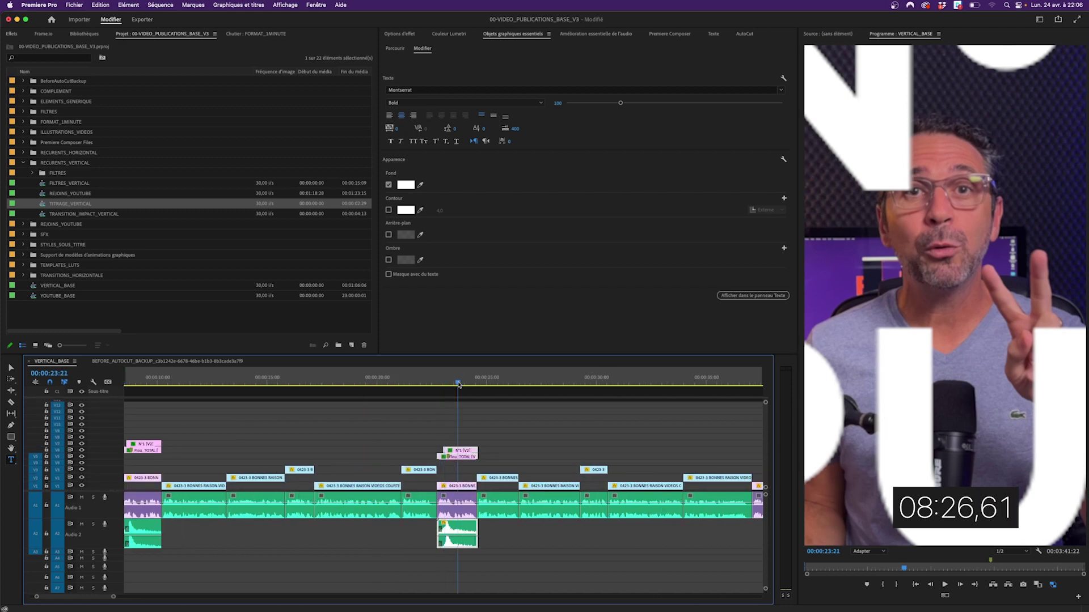
click(434, 384)
key(equal)
key(equal)
key(space)
drag(658, 426, 603, 454)
click(583, 426)
Duplicate the second title's blur, text and sound clips over the third pink clip at about 00:00:37
key(minus)
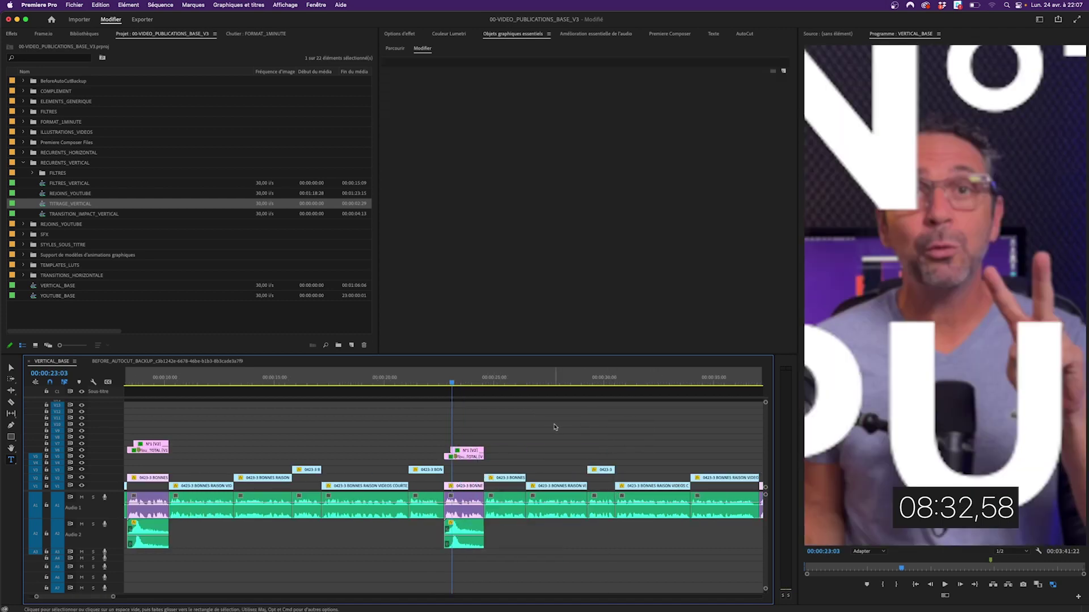
key(minus)
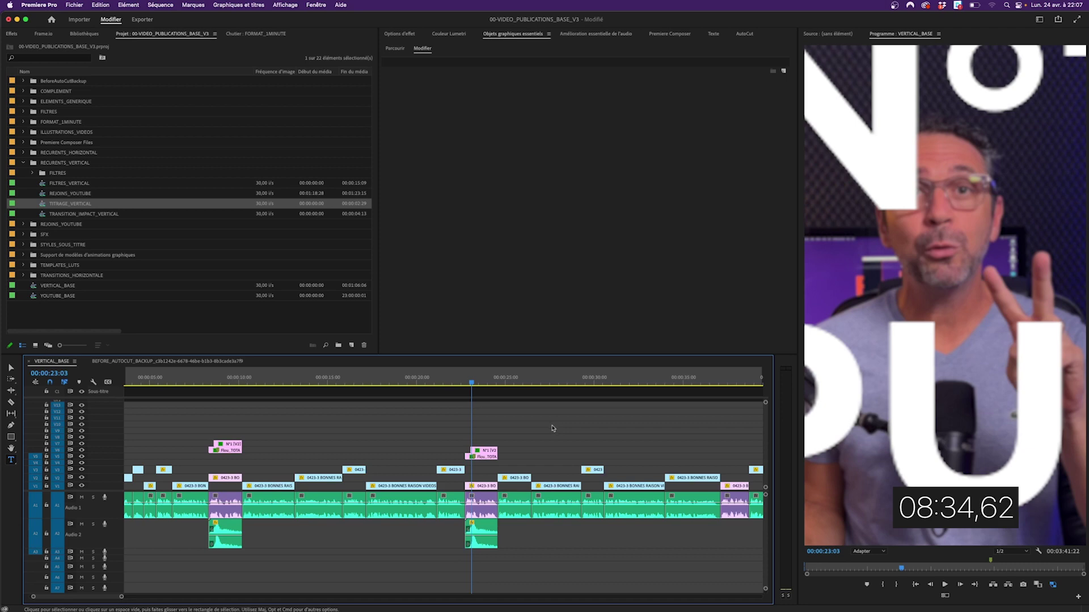
click(485, 457)
drag(486, 458, 740, 458)
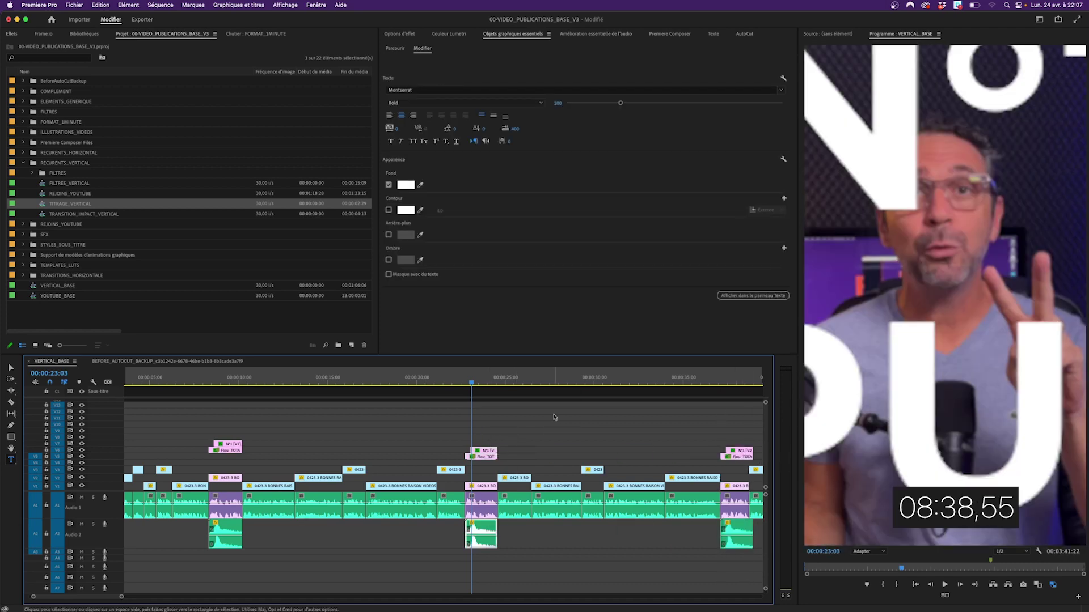
Play back the duplicated title over the second pink clip at about 00:00:23
click(485, 392)
key(space)
key(space)
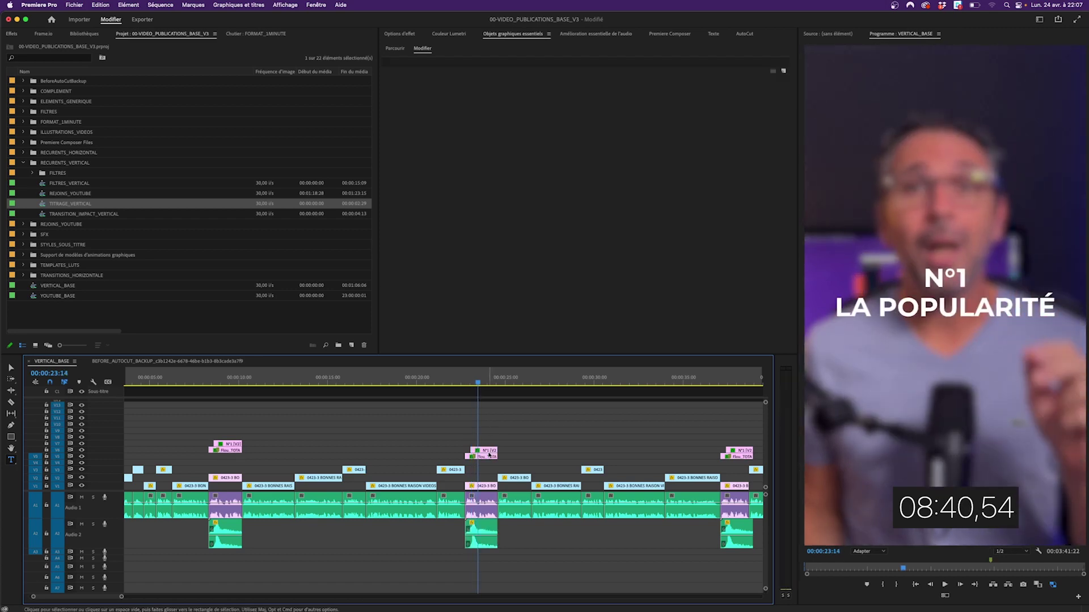
click(486, 452)
key(space)
key(space)
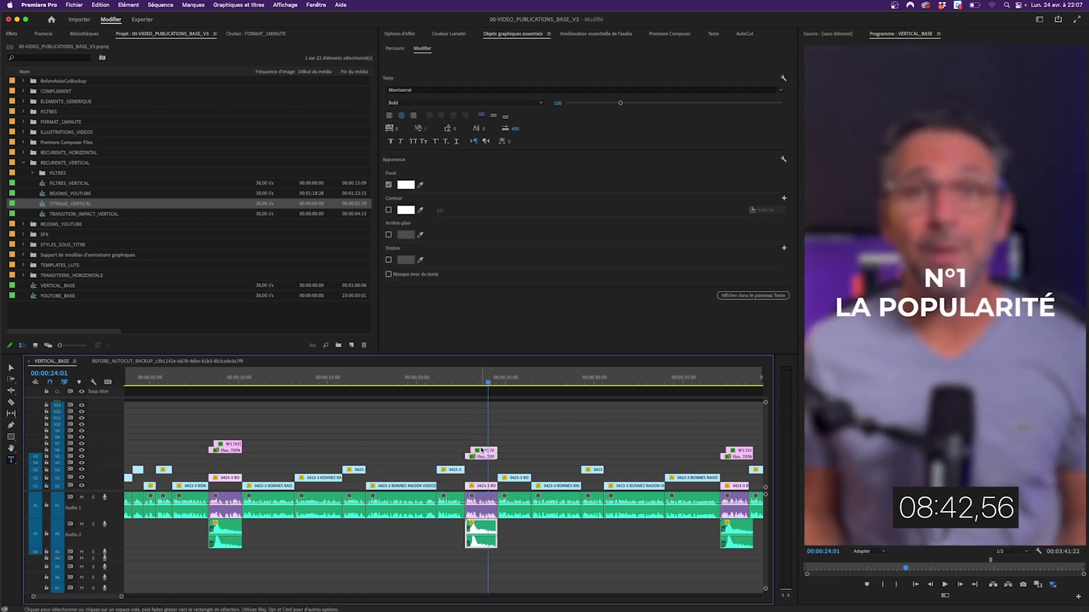
Change the second title's number to "N°2" and its lower text line to "CONTENU FACILE"
click(491, 432)
click(486, 452)
click(489, 433)
alt+click(486, 452)
click(425, 62)
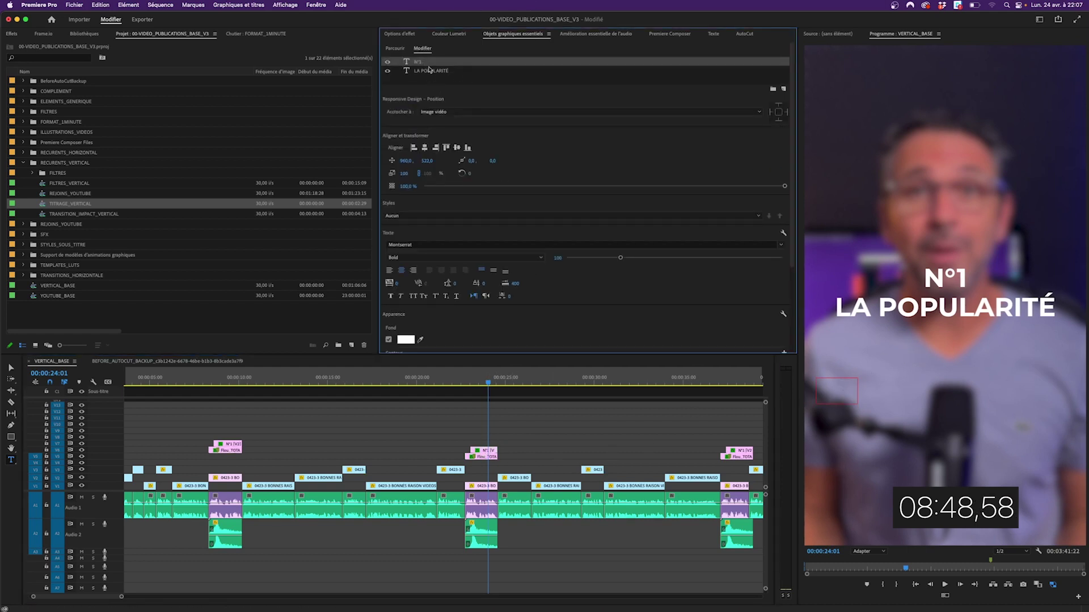
double_click(443, 63)
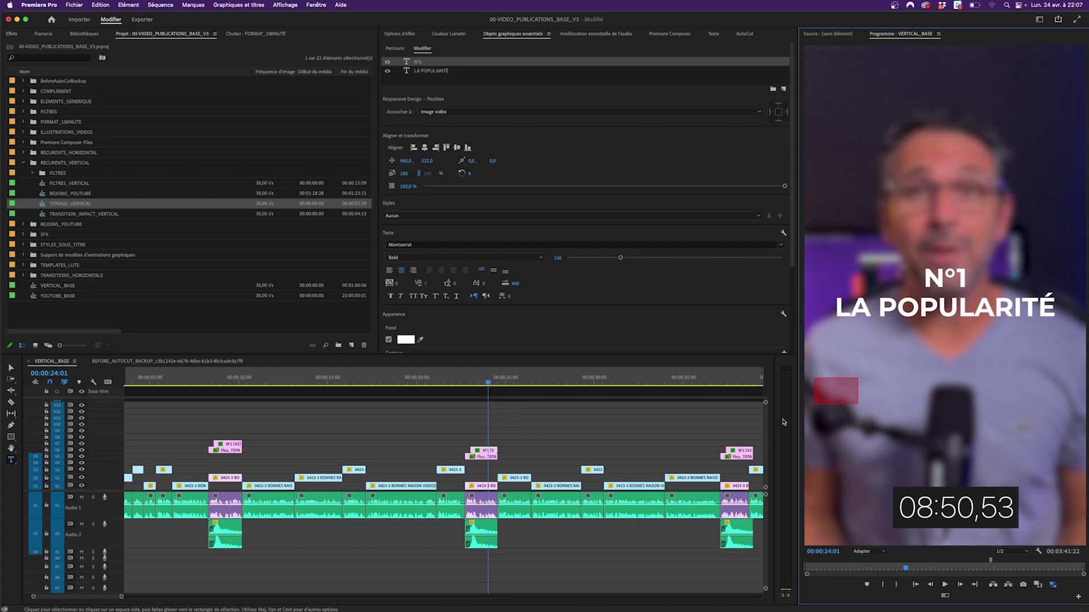
click(846, 395)
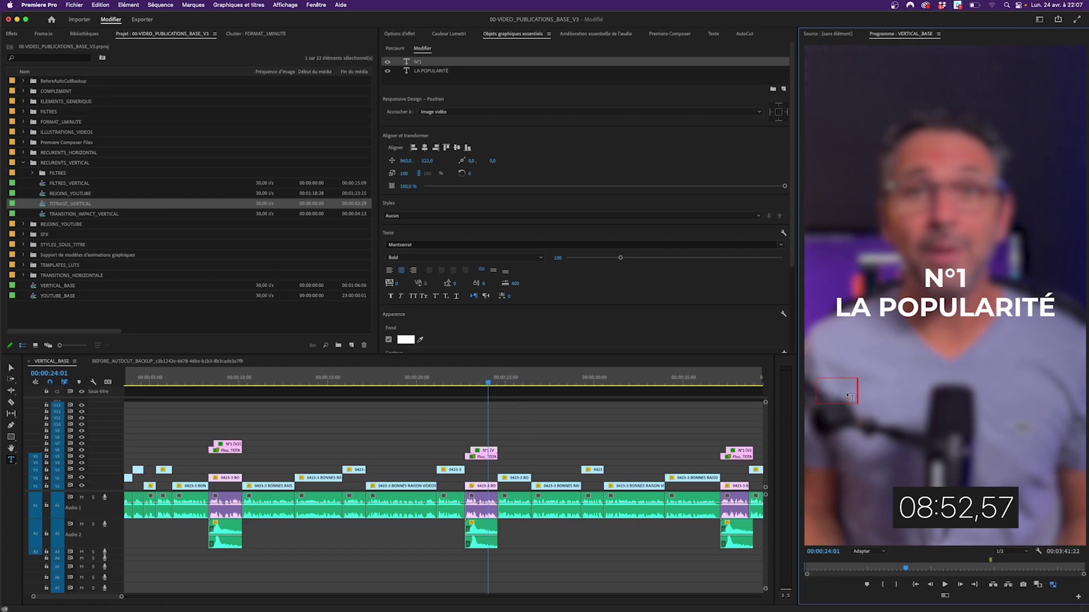
key(BackSpace)
text(2)
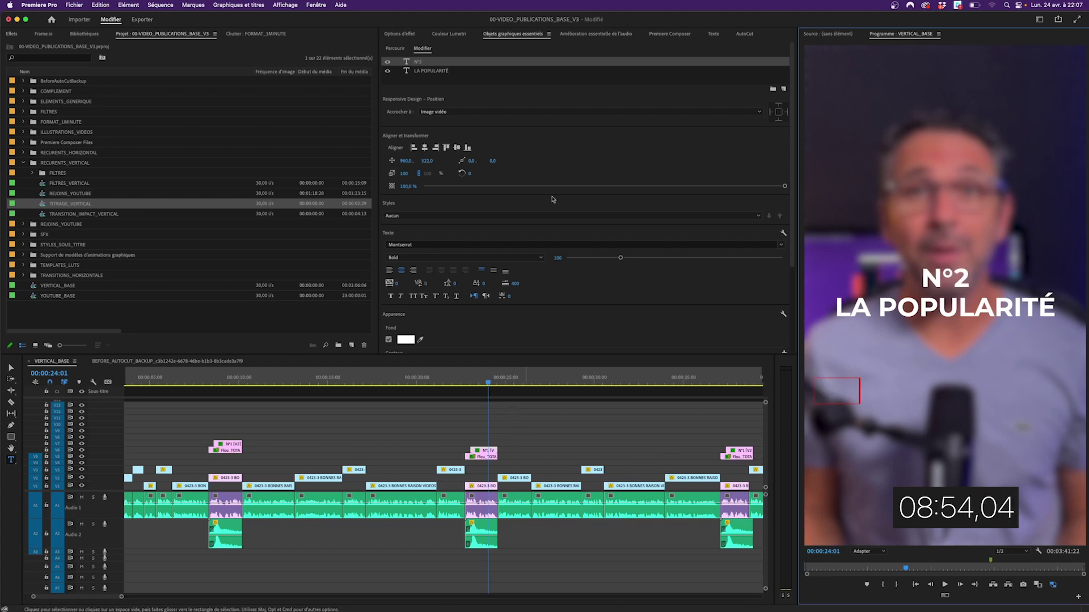
double_click(455, 71)
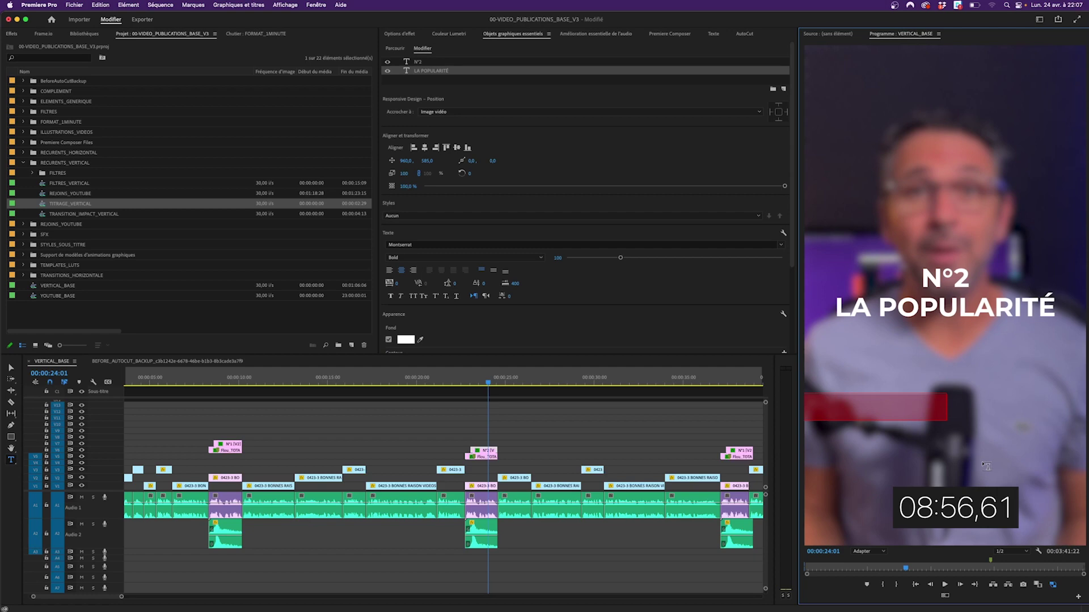
text(CONTENU FACILE)
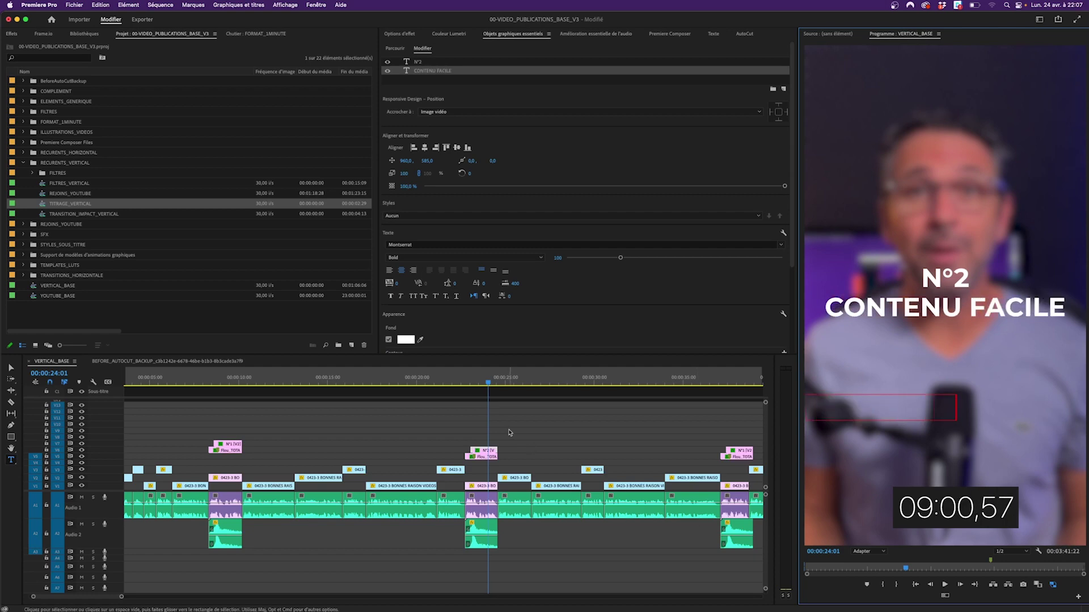
Change the number in the title over the third pink clip to "N°3"
click(706, 406)
click(731, 385)
scroll(648, 423, right, 5)
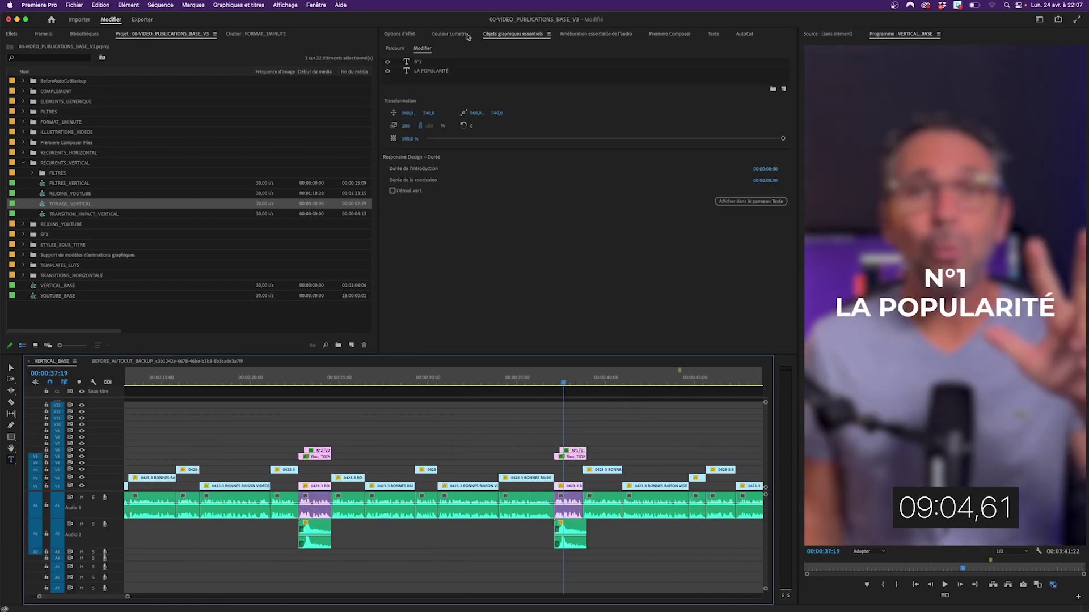
click(439, 63)
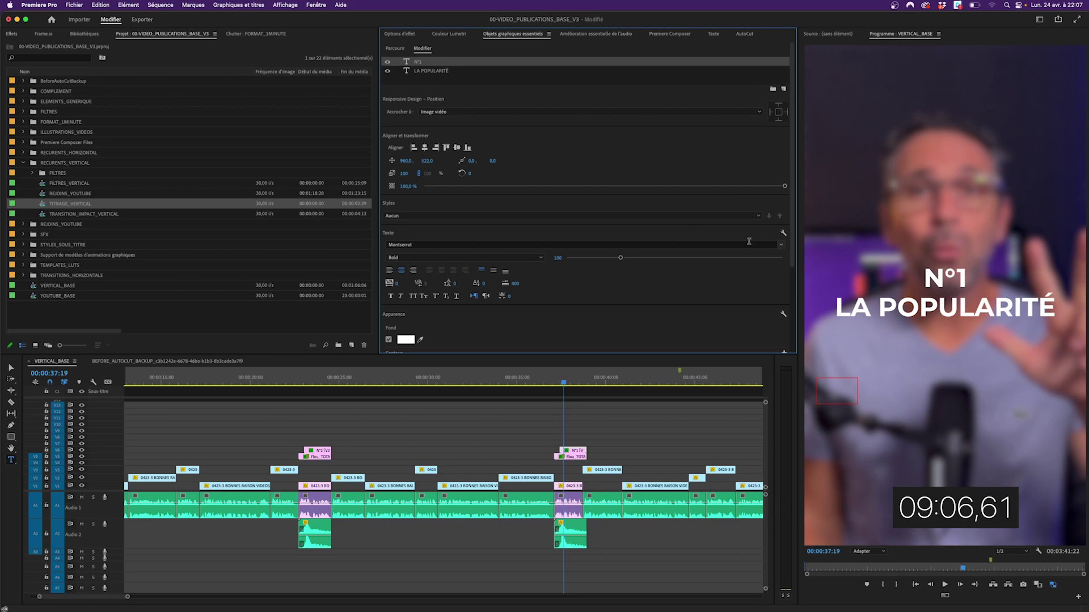
click(851, 392)
key(BackSpace)
text(3)
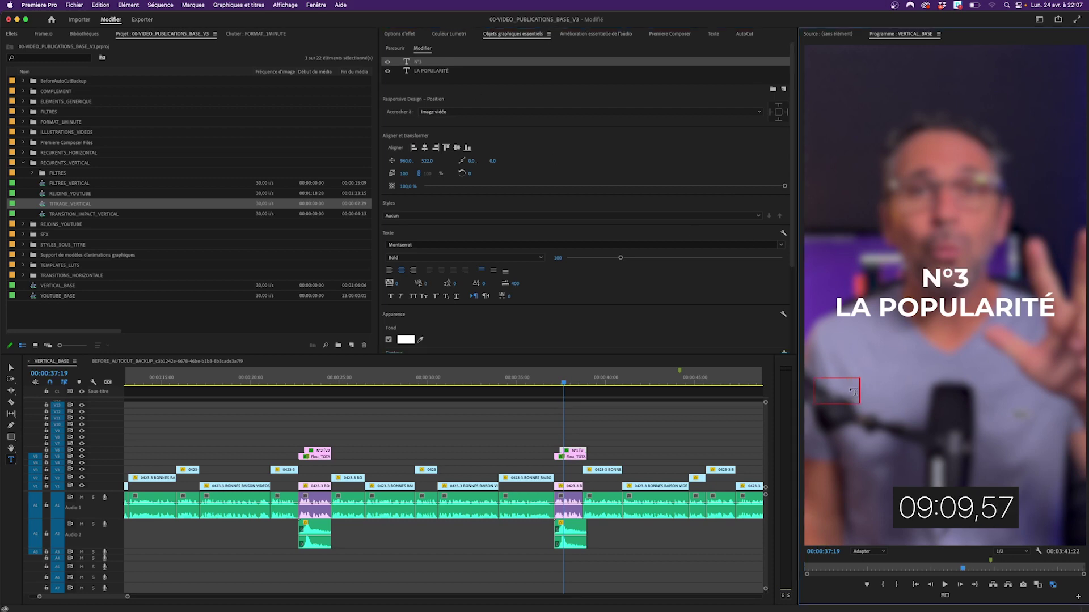
Play back the third pink clip and the clip after it to check which reason the title must name
click(562, 381)
key(space)
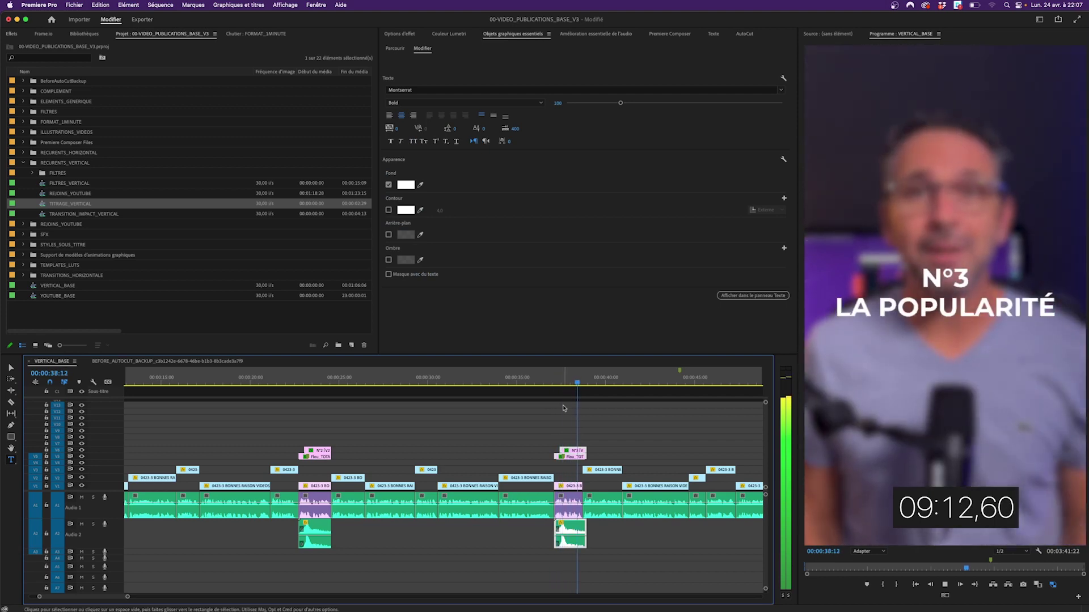
key(space)
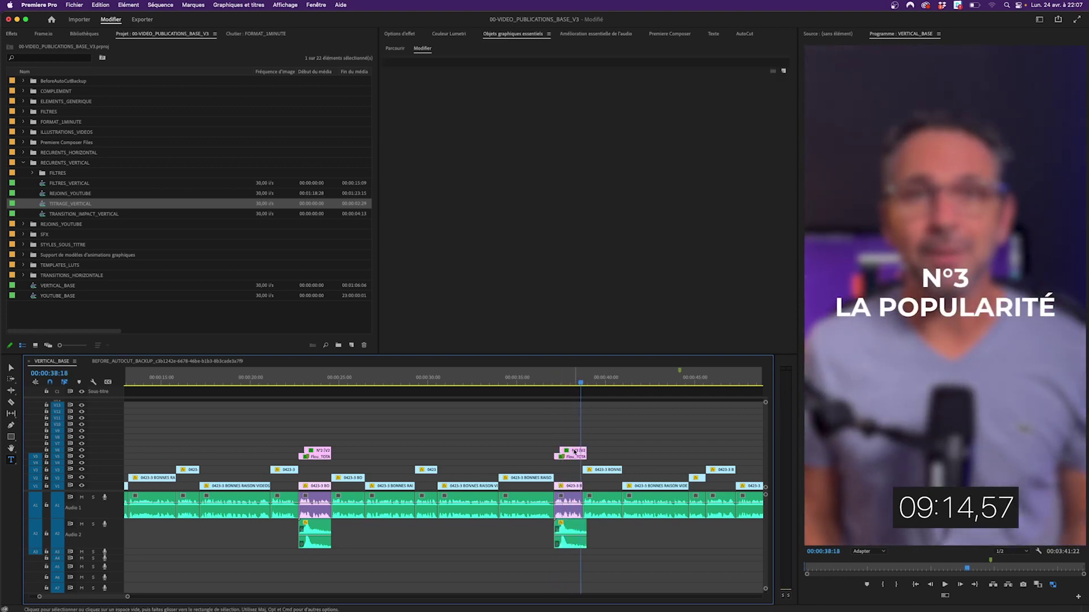
click(572, 452)
click(448, 71)
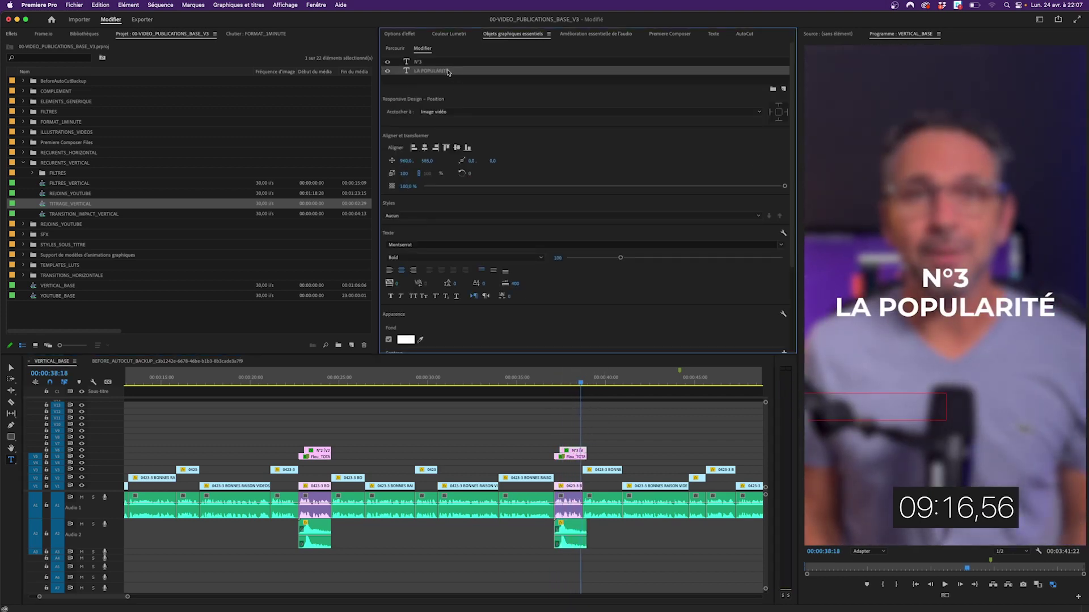
key(space)
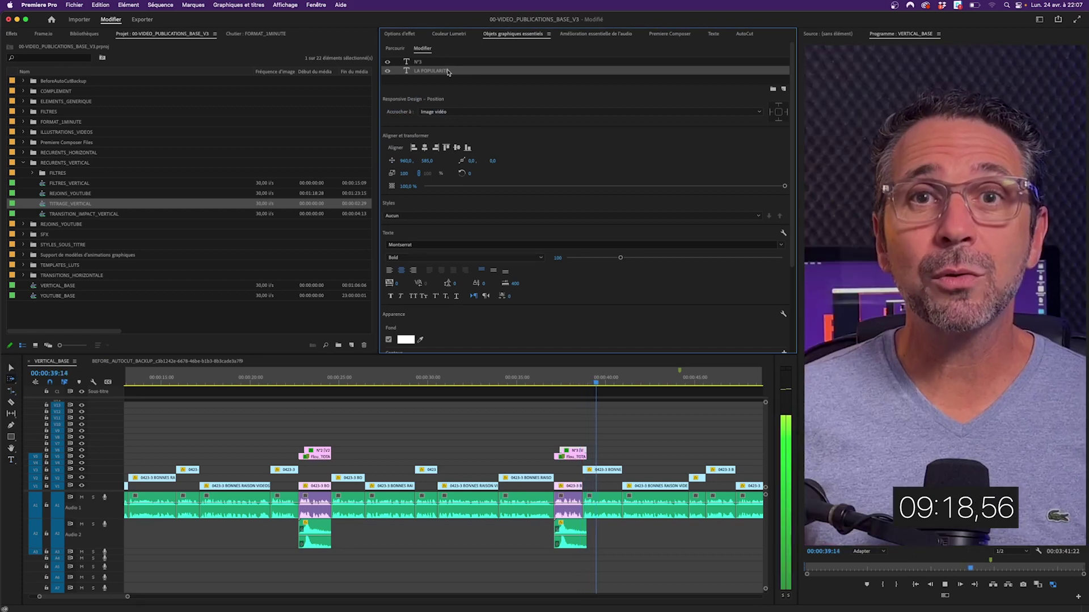
click(558, 382)
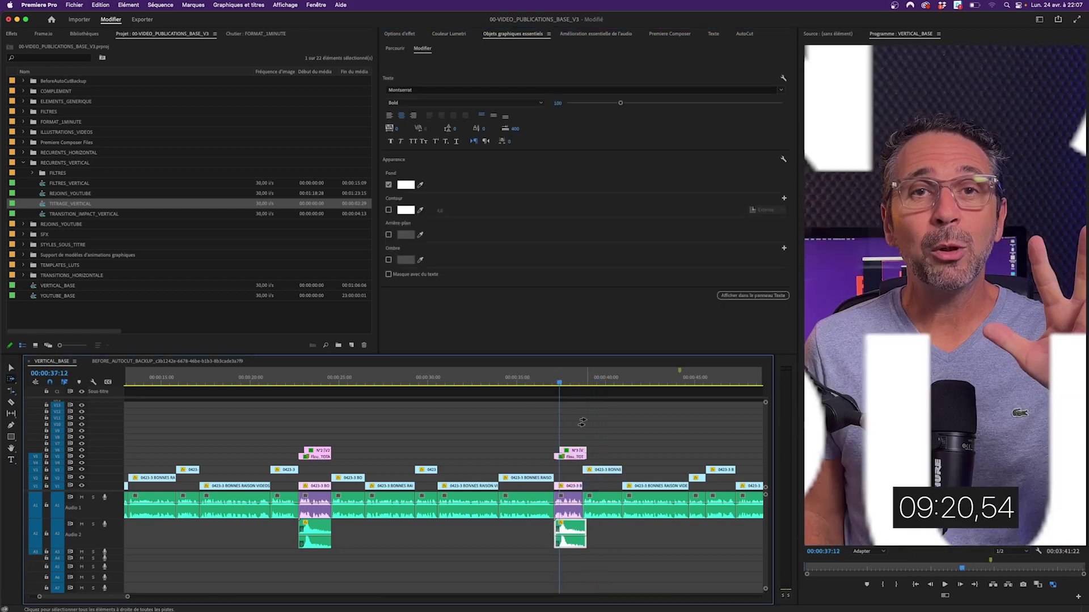
click(585, 431)
key(space)
click(574, 451)
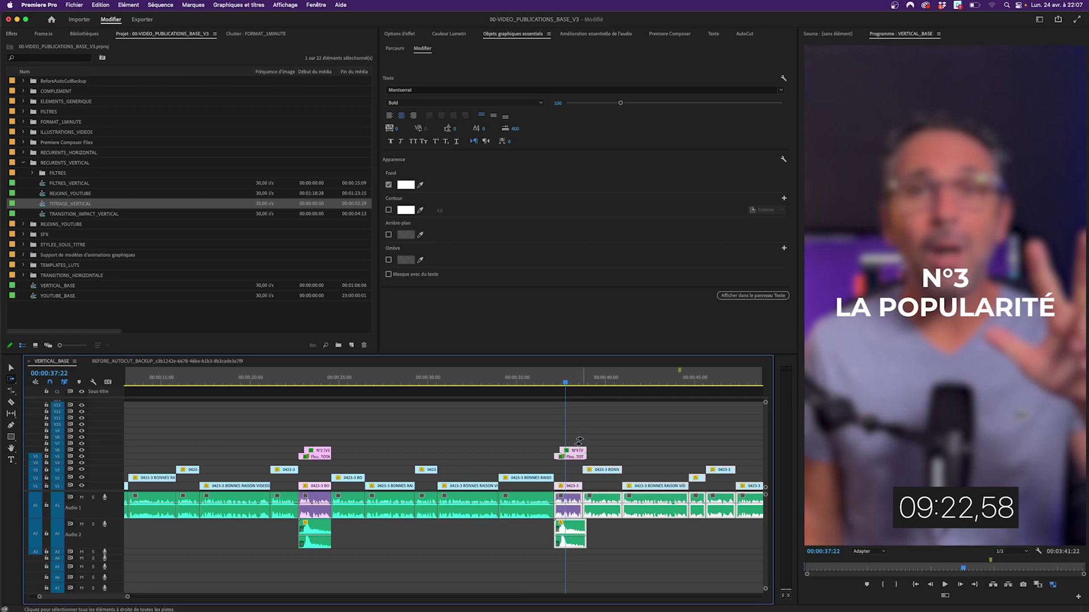
Replace "LA POPULARITÉ" in the third title with "LA VIRALITÉ" and play back the result
key(v)
click(582, 445)
click(577, 452)
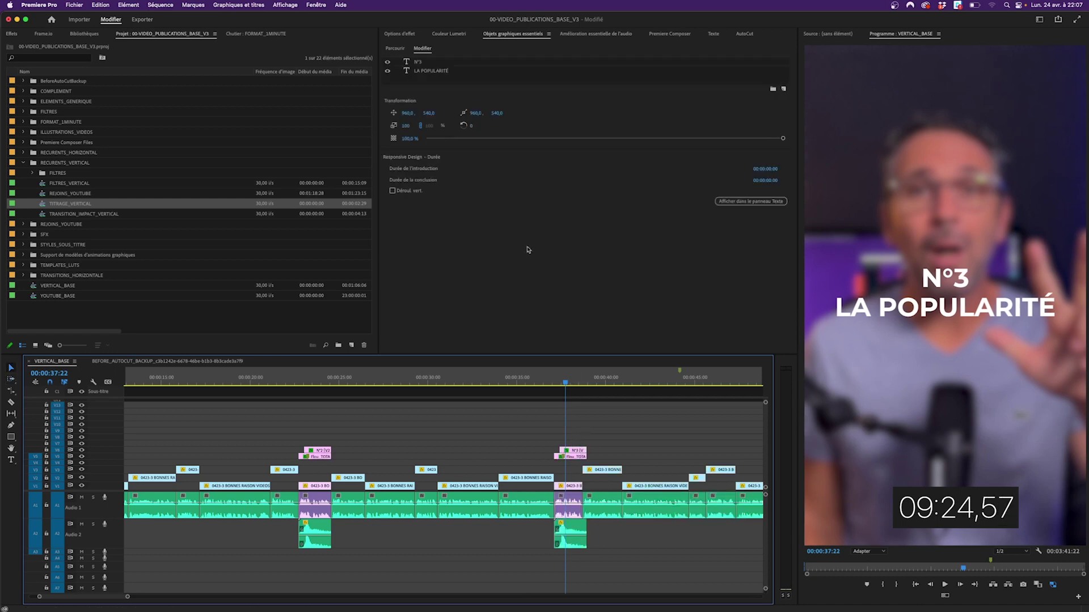
click(433, 72)
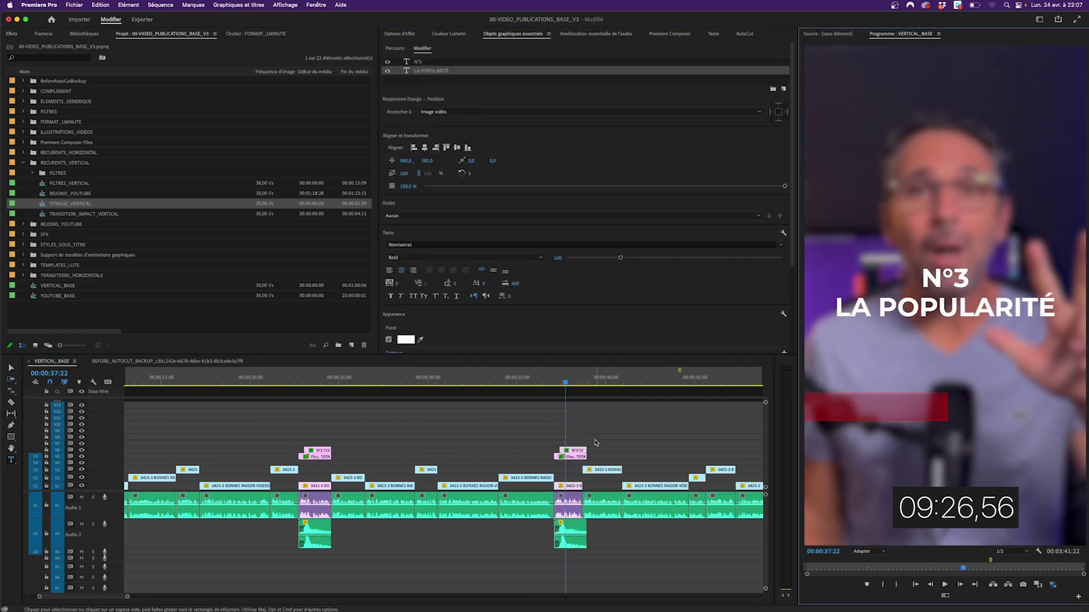
key(BackSpace)
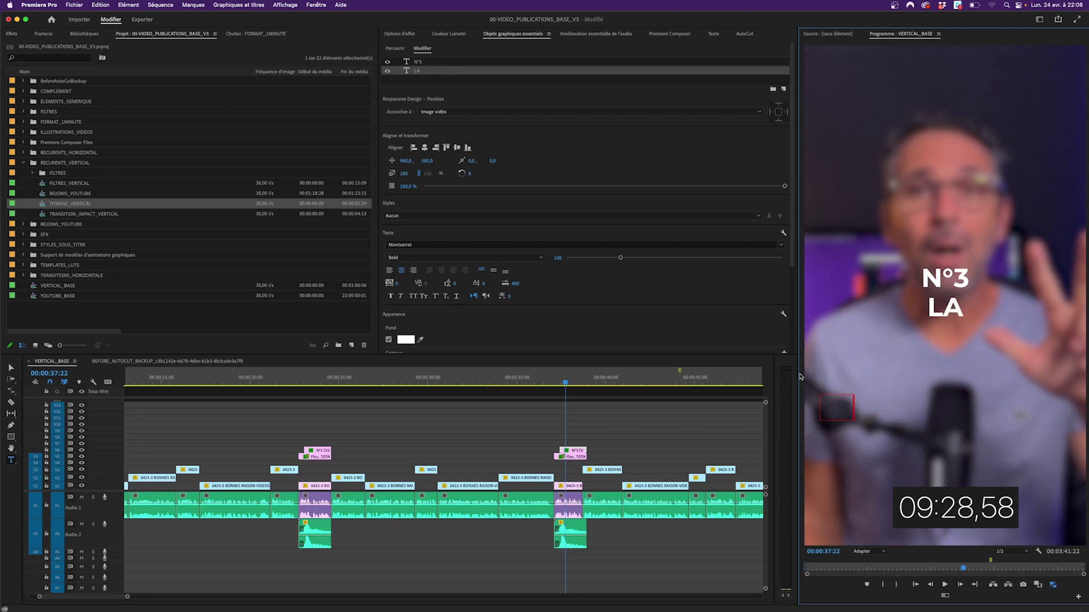
text(VIRALI)
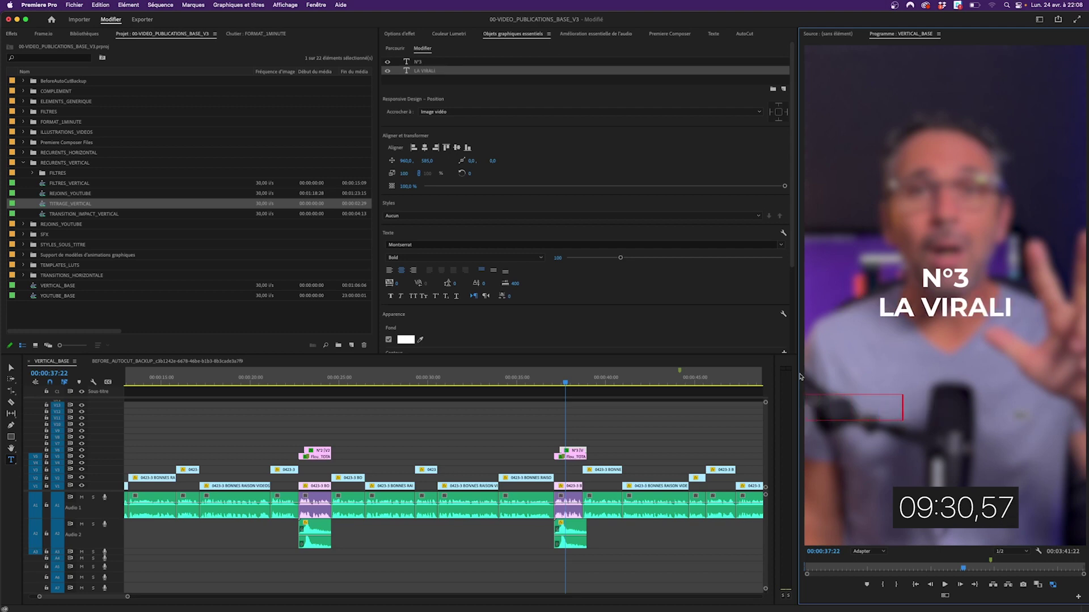
text(TÉ)
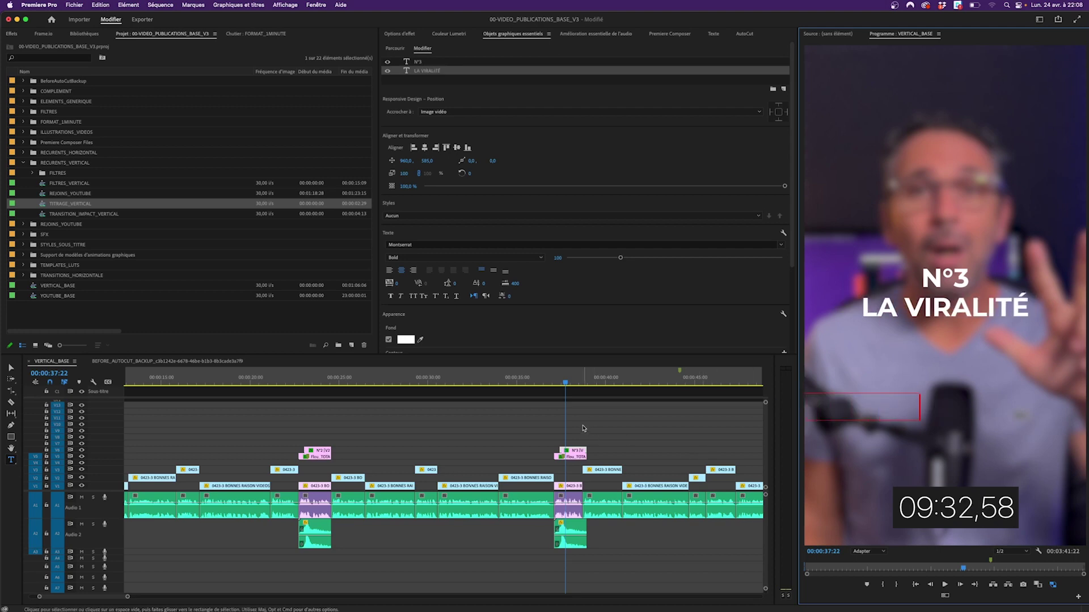
click(574, 432)
key(backslash)
key(space)
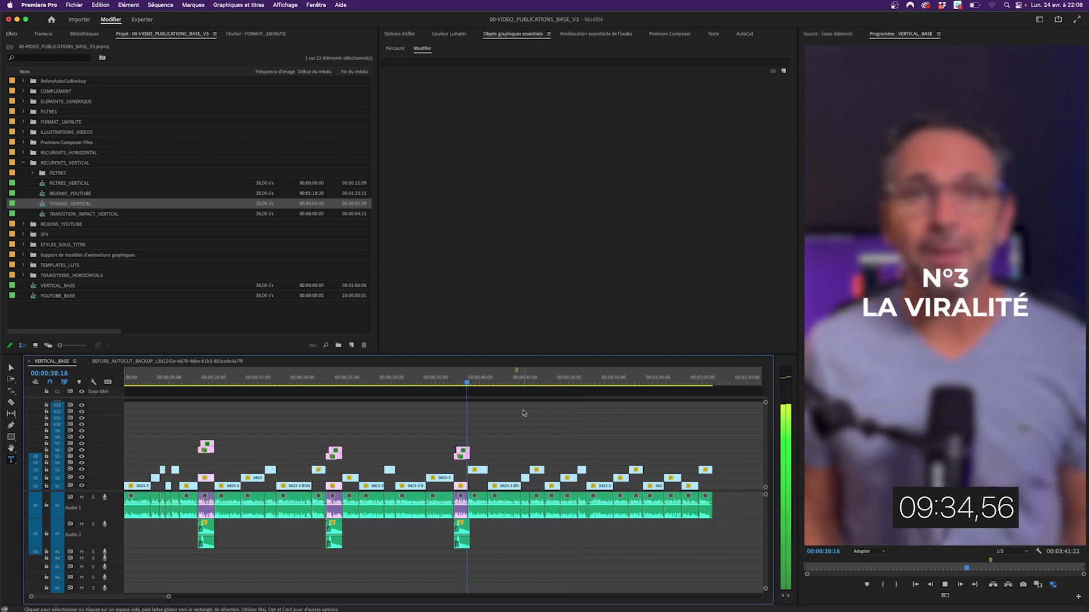
Find the cut at about 00:00:52 and add TRANSITION_IMPACT_VERTICAL above it on the timeline
click(643, 385)
key(equal)
key(equal)
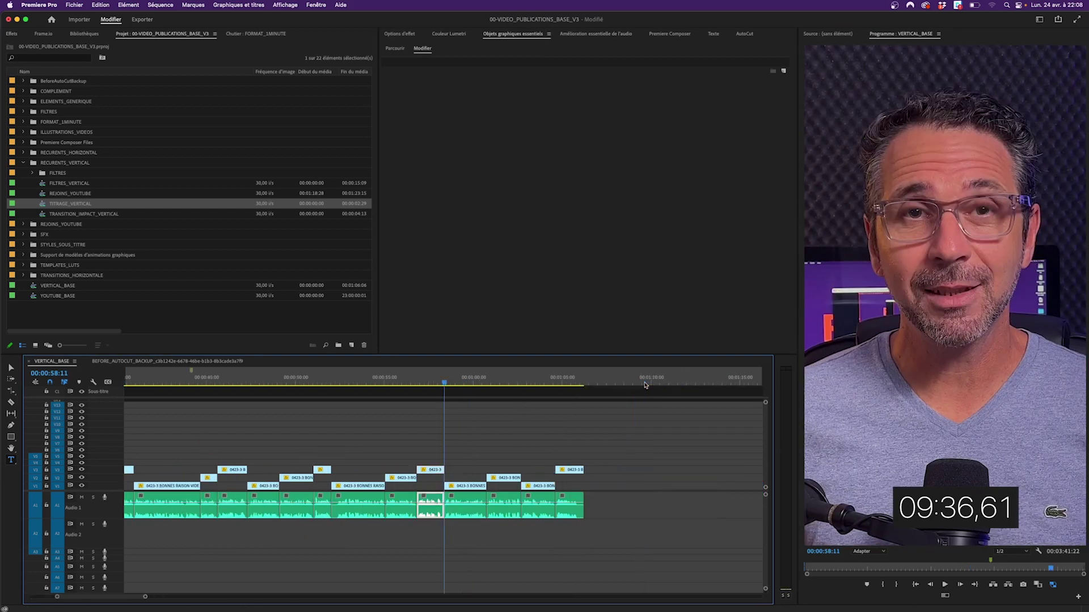
scroll(488, 403, left, 2)
scroll(488, 403, left, 3)
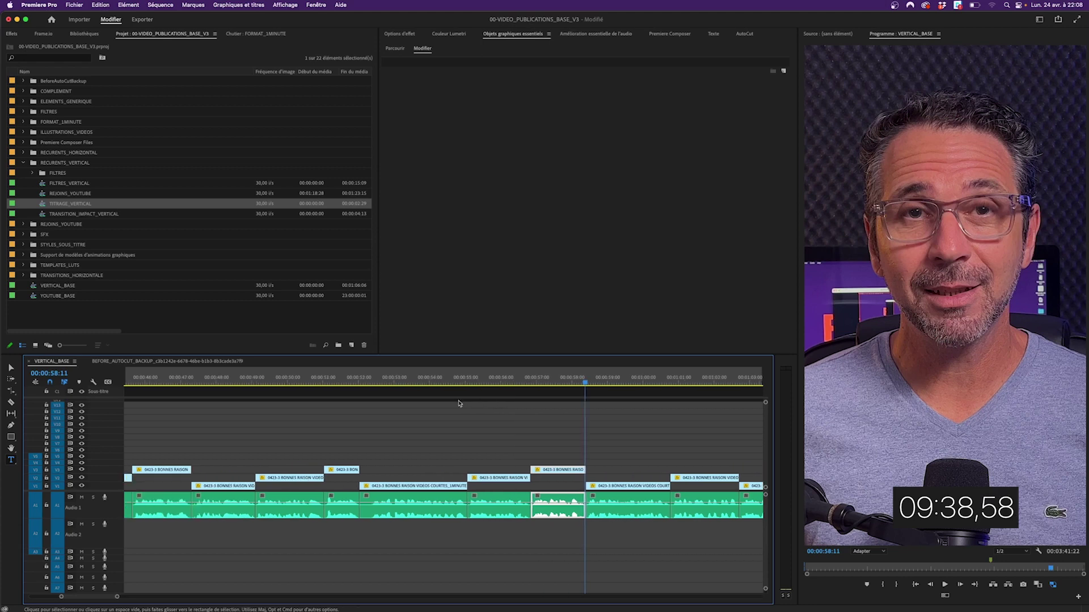
scroll(364, 392, left, 1)
click(369, 382)
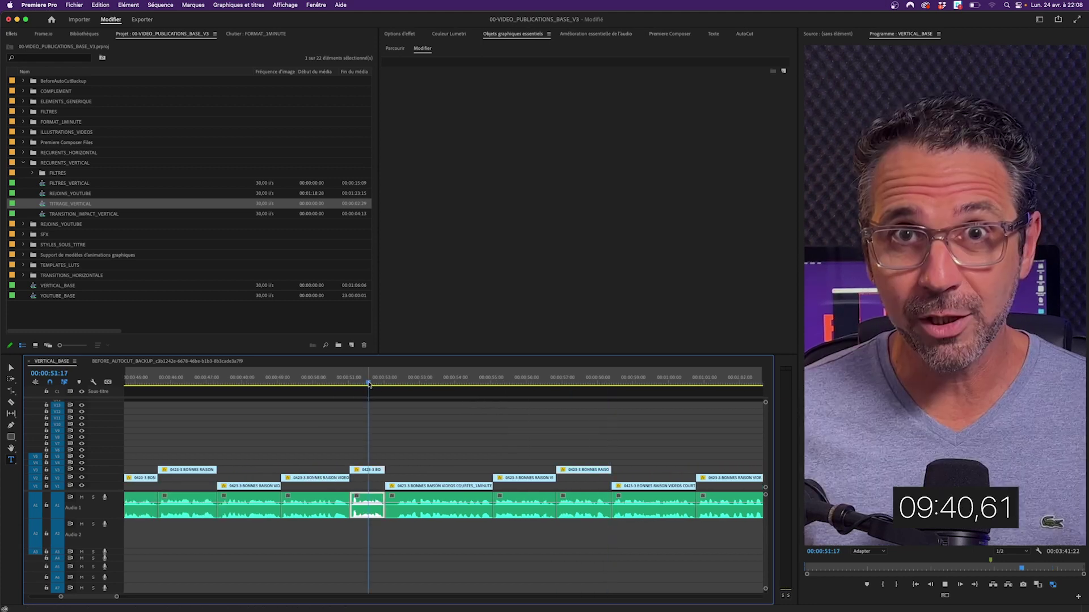
key(space)
key(space)
drag(85, 214, 391, 453)
Play back the cut with the added impact transition from about 00:00:51
click(370, 383)
key(space)
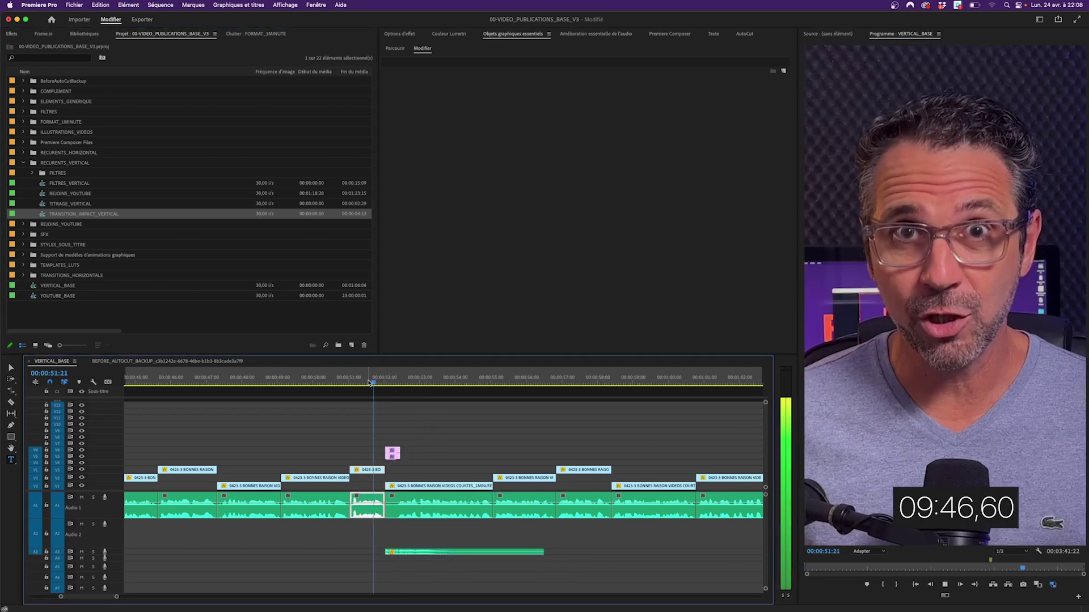
key(minus)
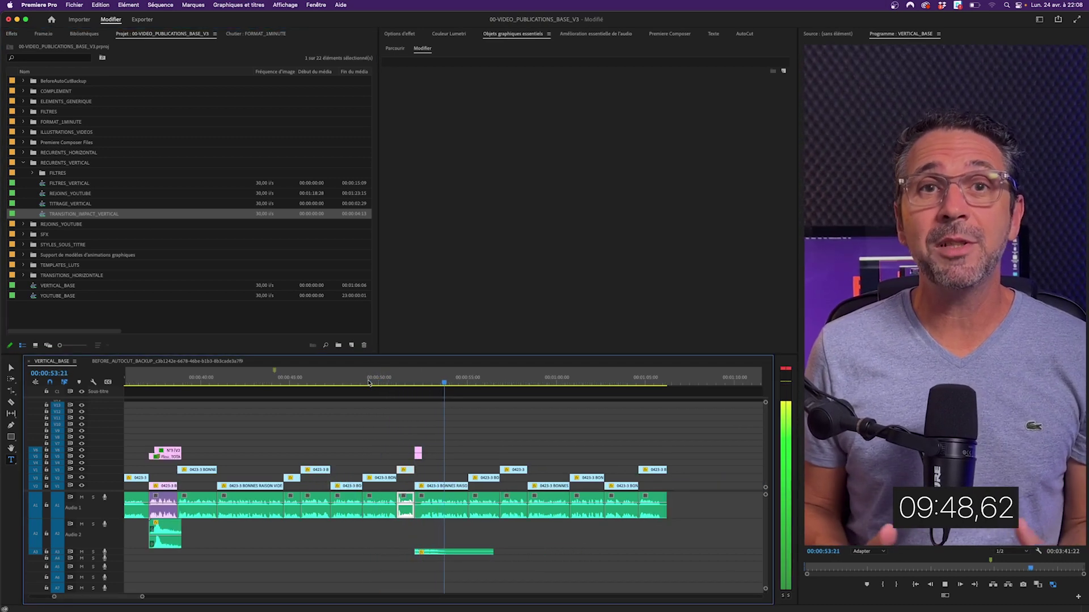
key(space)
Select all title and transition clips across the sequence and copy their graphics one track higher
key(minus)
key(minus)
key(minus)
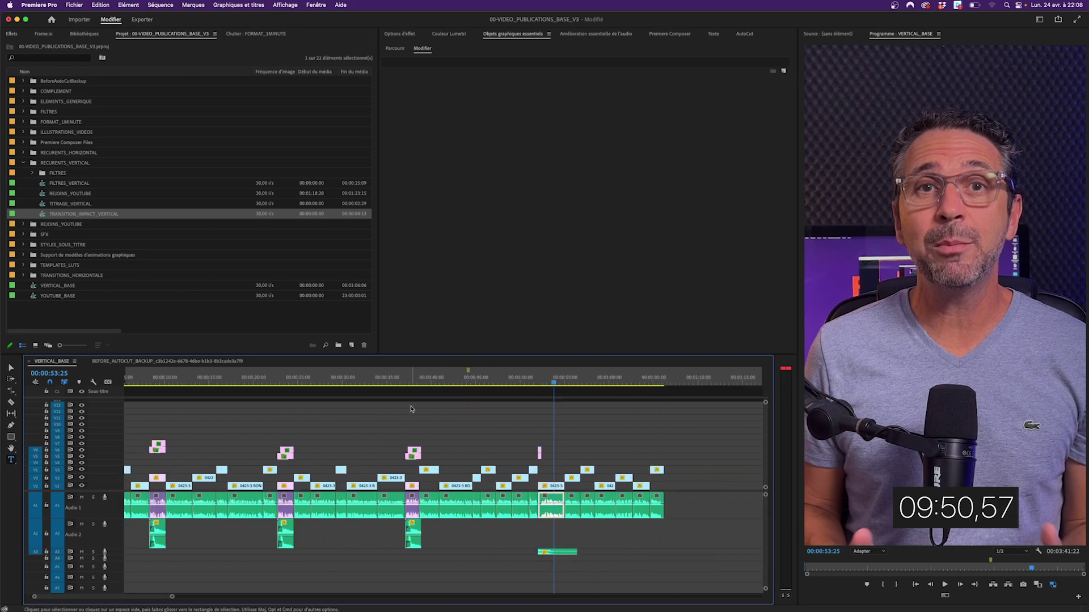
scroll(405, 408, left, 2)
drag(599, 424, 188, 453)
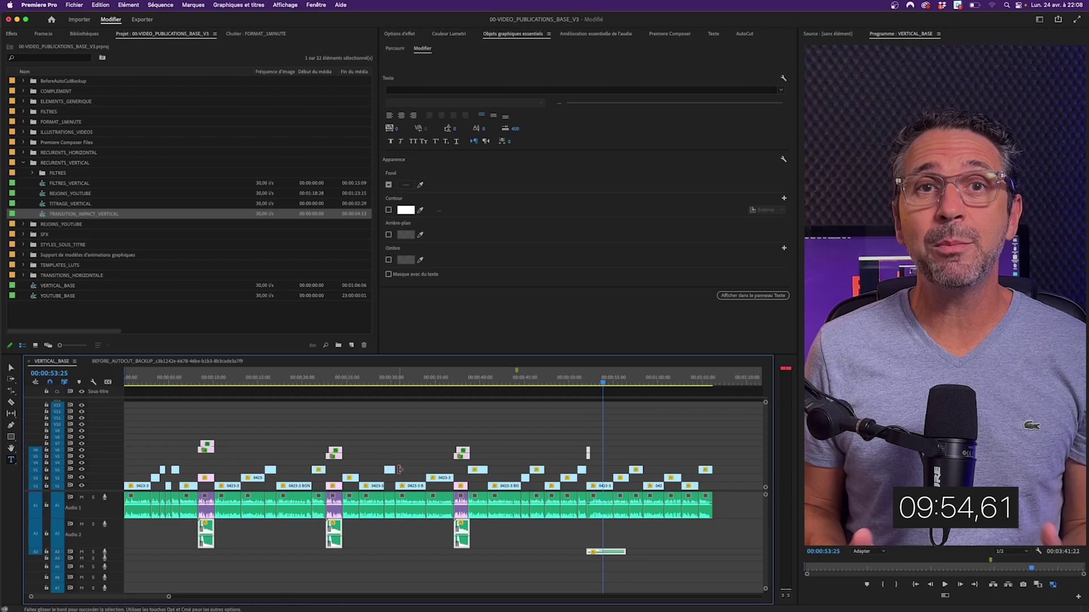
click(462, 459)
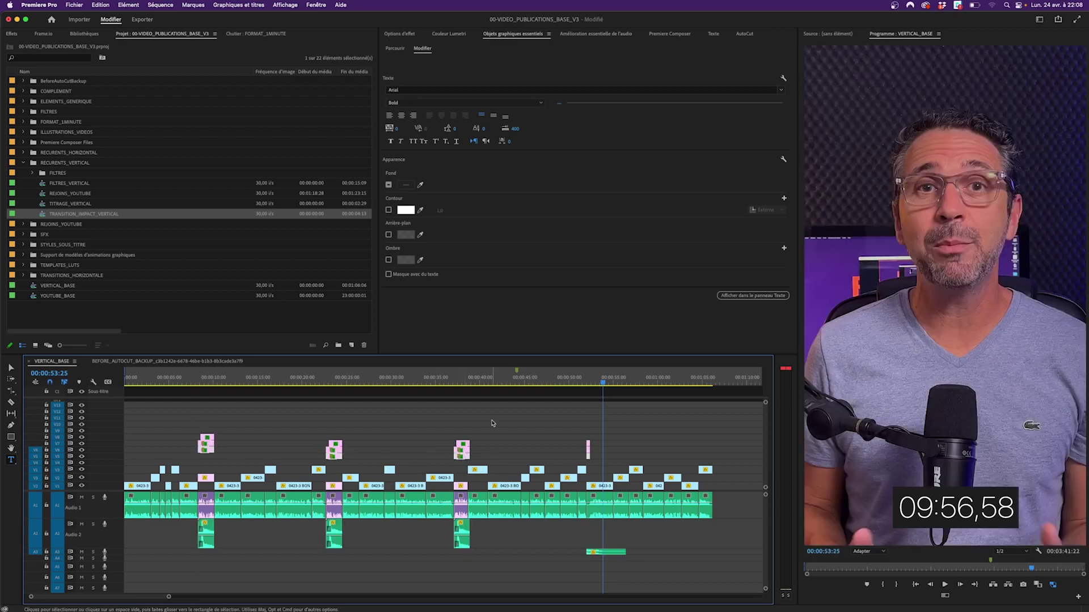
Play back the third title and move all title and transition graphics up five video tracks
click(457, 384)
key(space)
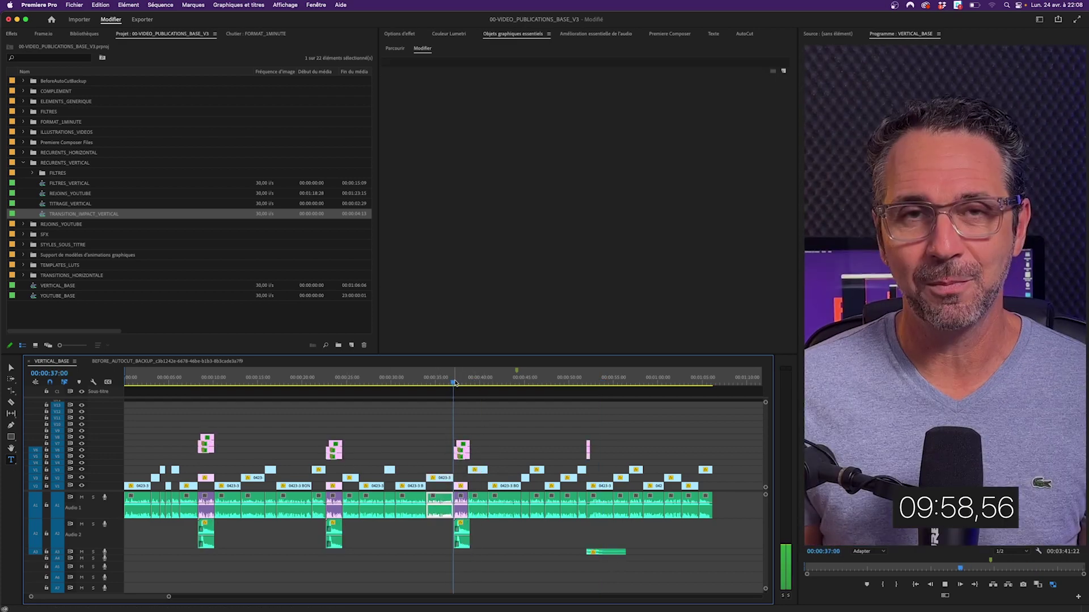
click(207, 448)
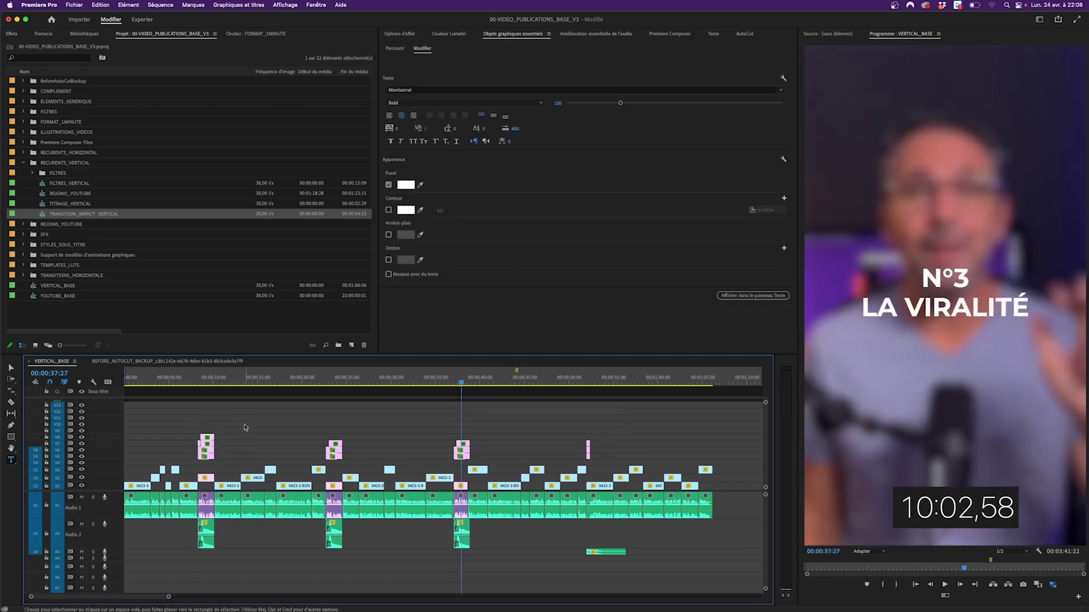
drag(180, 427, 624, 462)
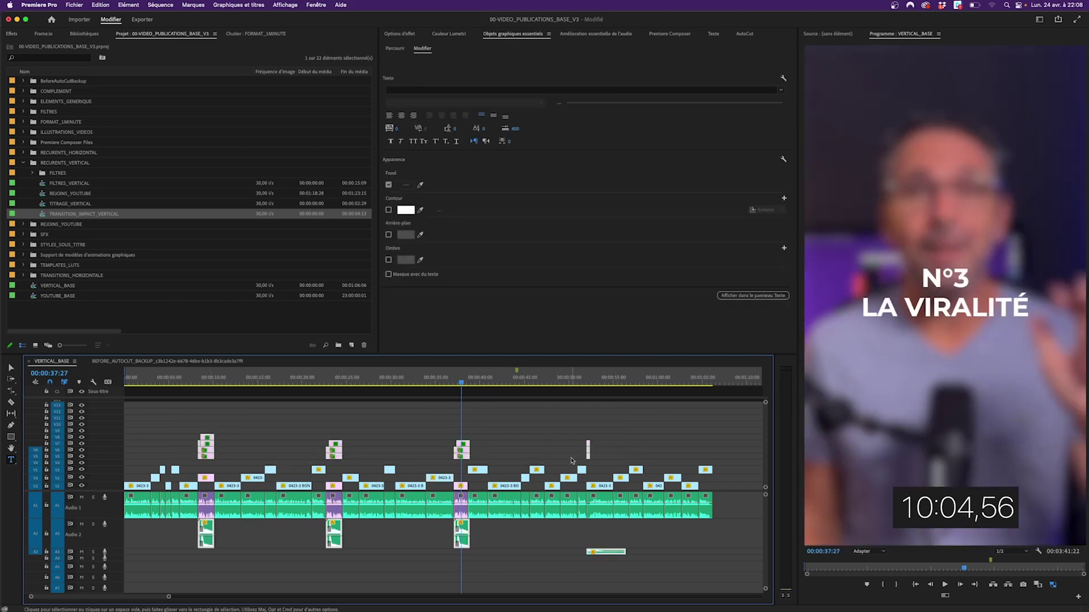
drag(464, 457, 464, 422)
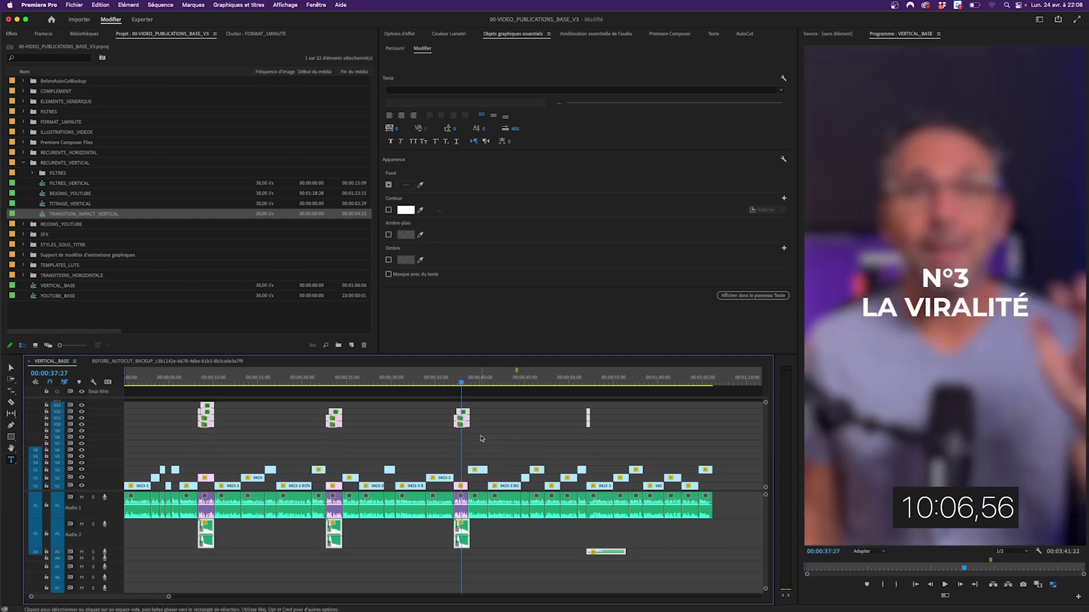
Return the playhead to the start of the sequence and save the project
drag(455, 384, 430, 383)
key(Home)
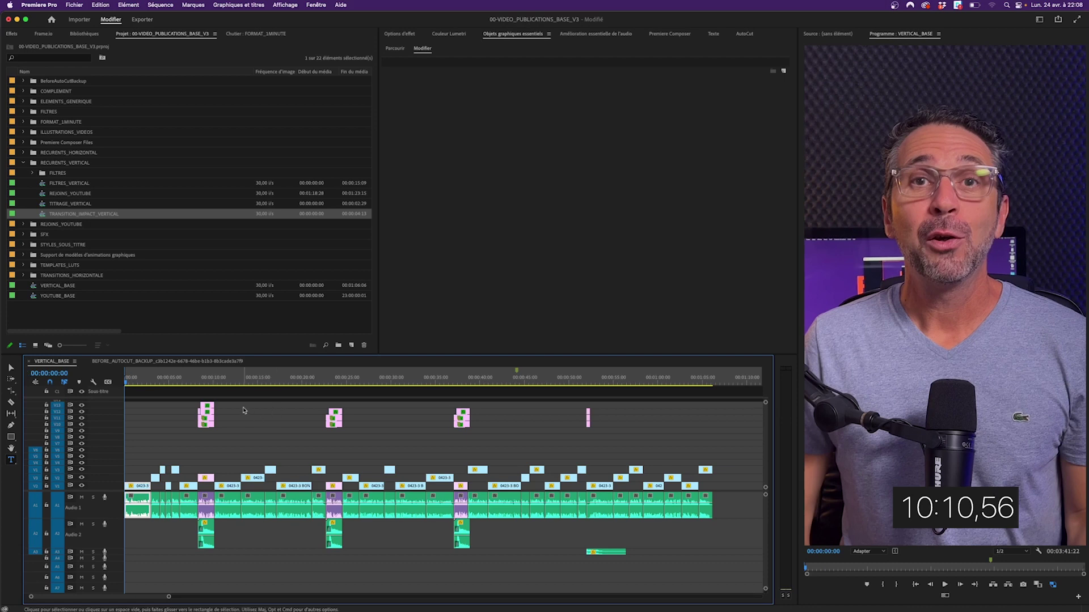
key(cmd+s)
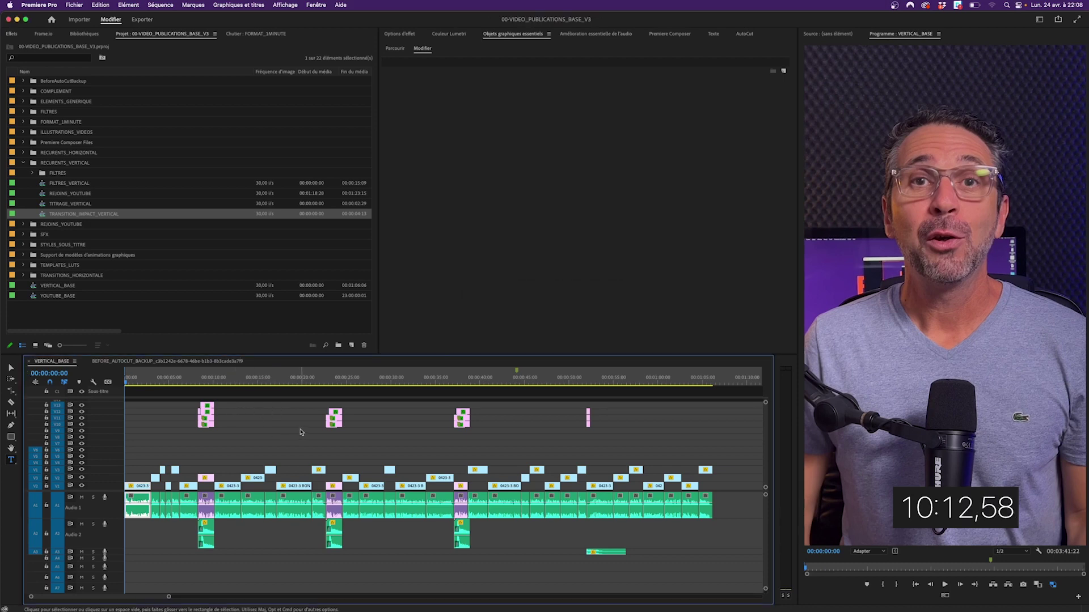
Open the transcript of the VERTICAL_BASE sequence and examine its text and available actions
key(minus)
scroll(271, 436, up, 2)
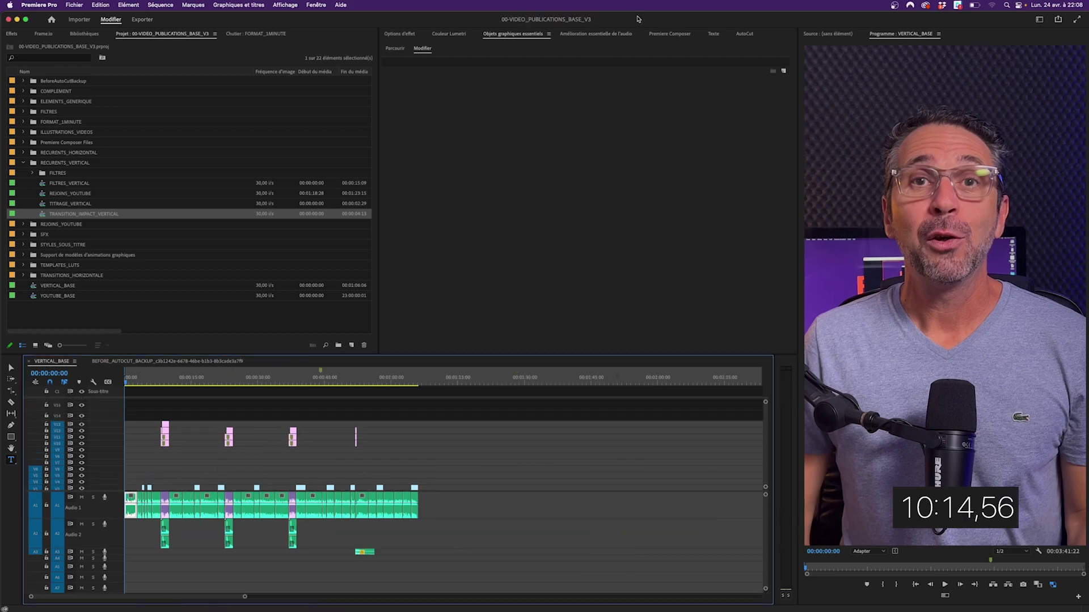
click(713, 34)
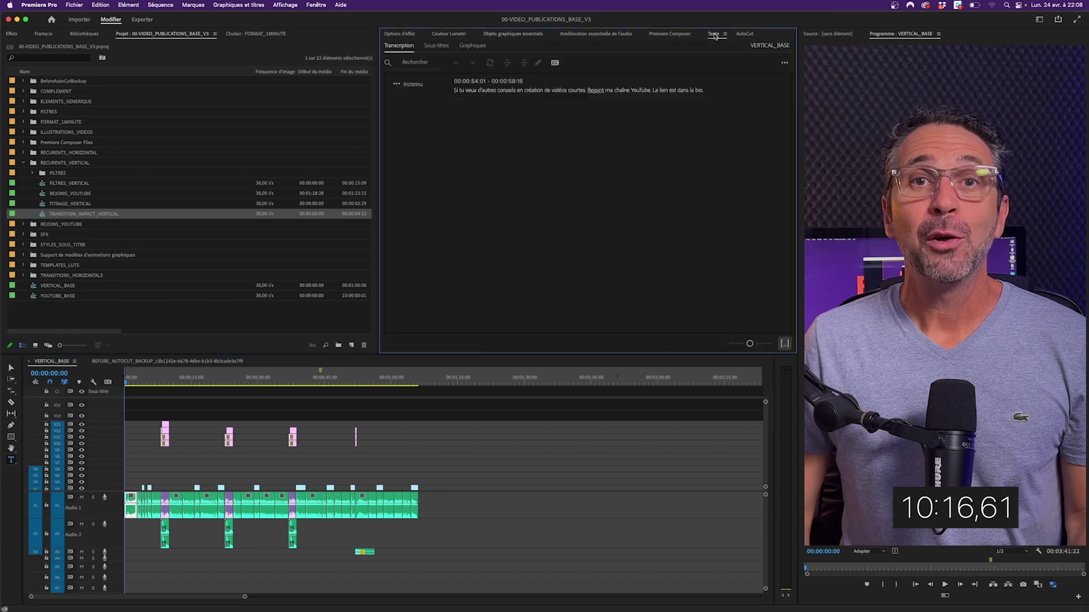
click(216, 383)
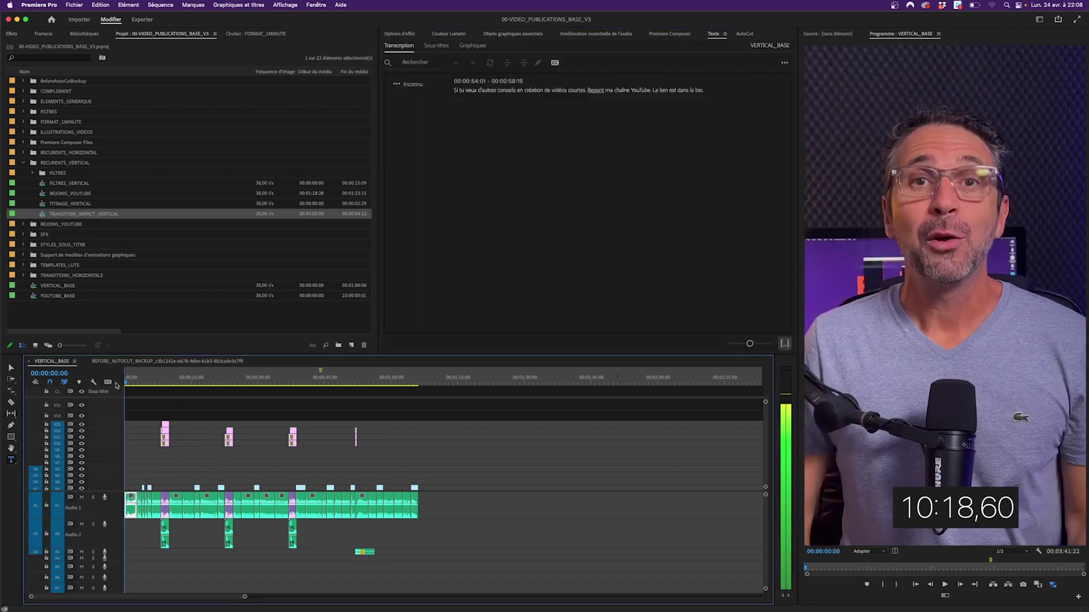
key(Home)
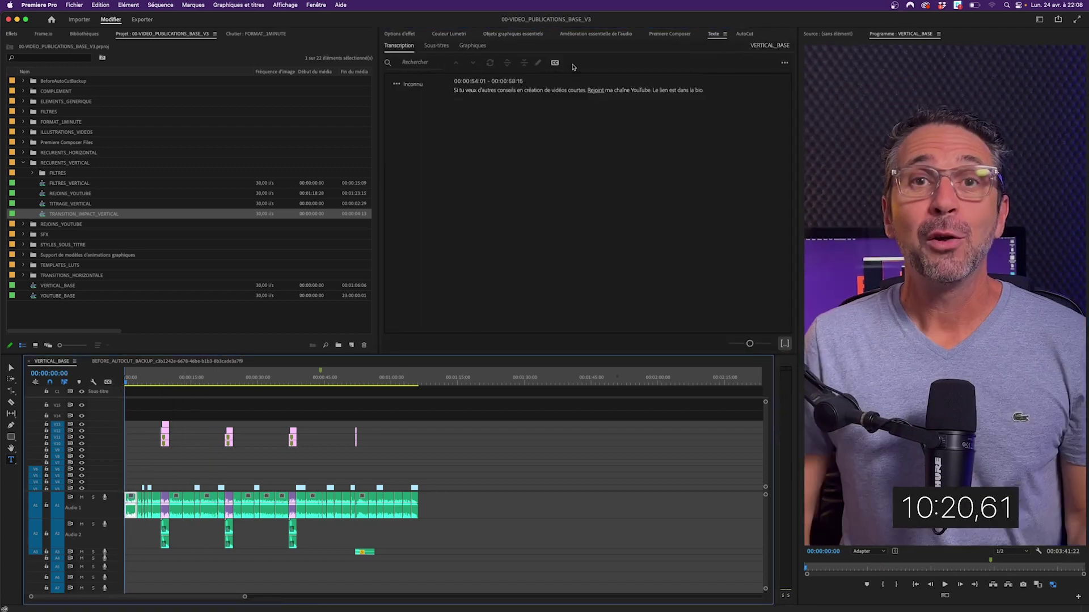
click(236, 384)
key(Home)
click(785, 63)
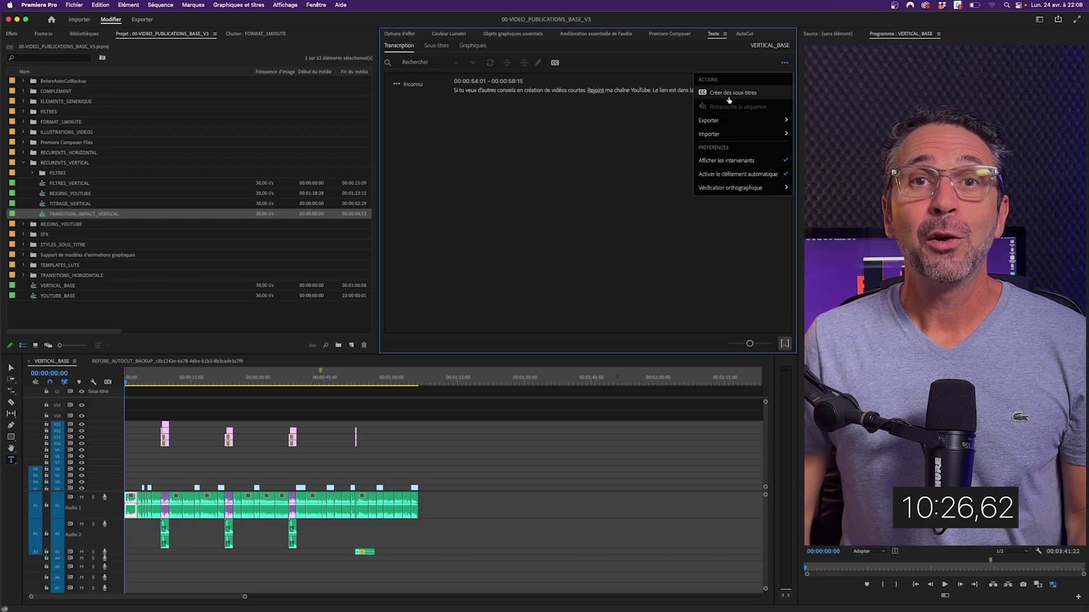
click(622, 180)
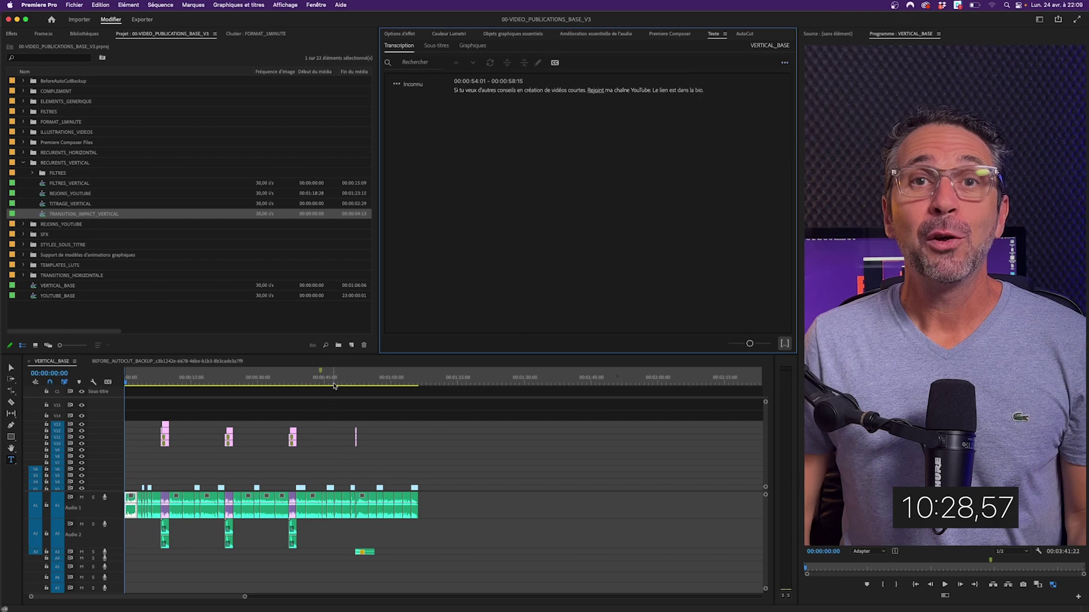
Set the timeline to display only the active caption track and move the playhead to about 00:00:24
drag(333, 381, 297, 383)
click(108, 382)
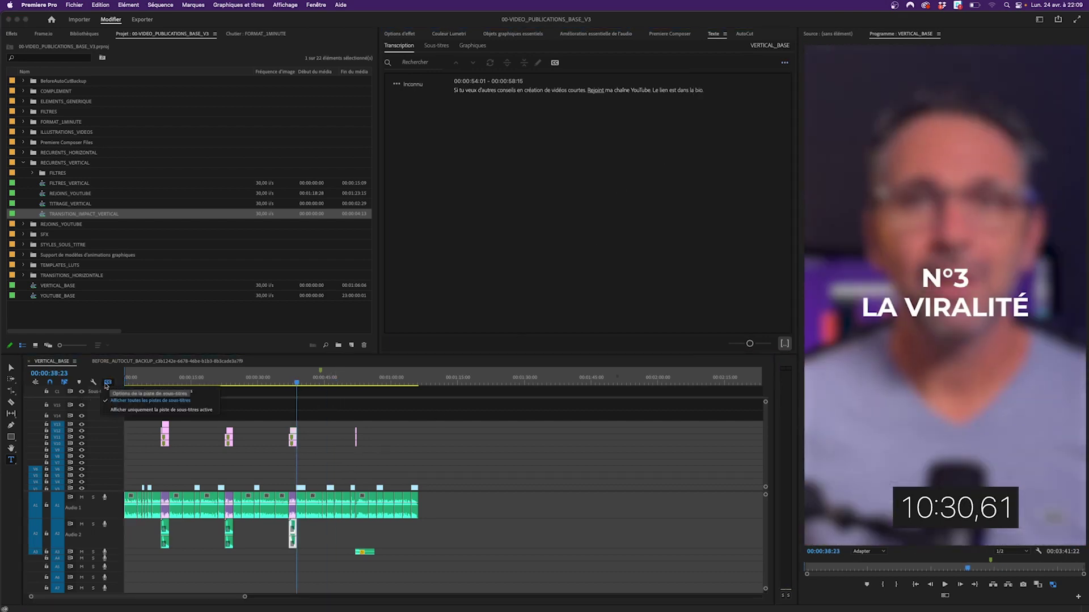
click(146, 410)
click(233, 382)
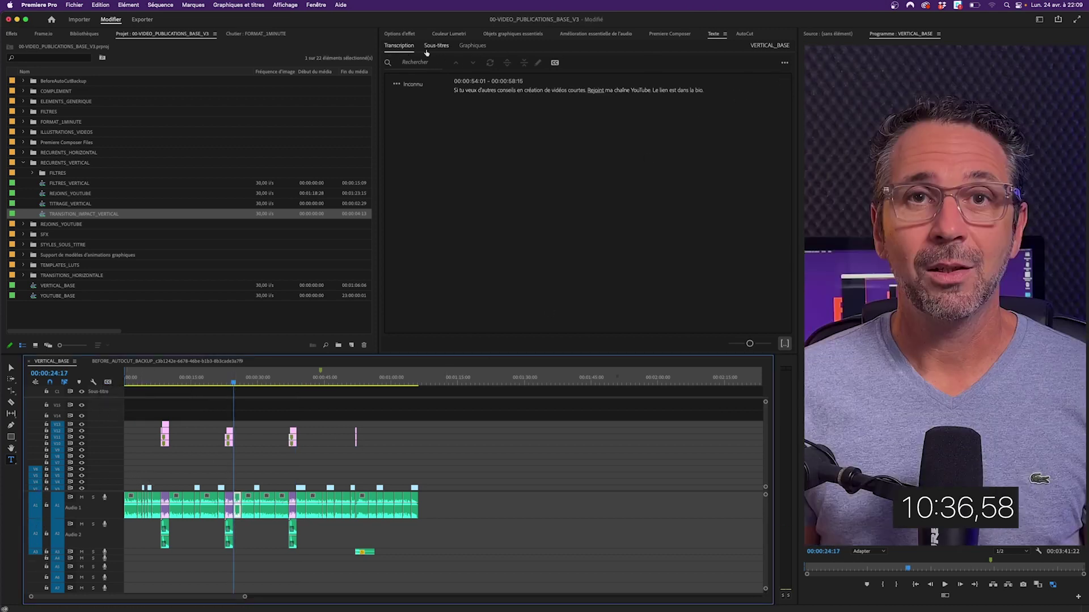
Try to create captions from the existing transcript with the "Sous-titre par défaut" preset
click(788, 66)
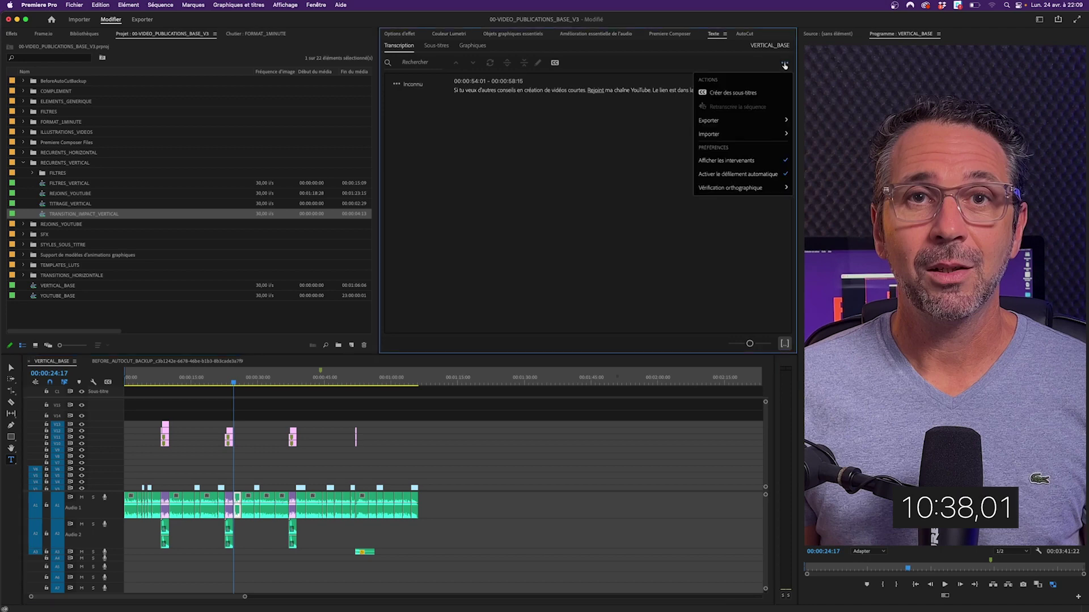
click(729, 94)
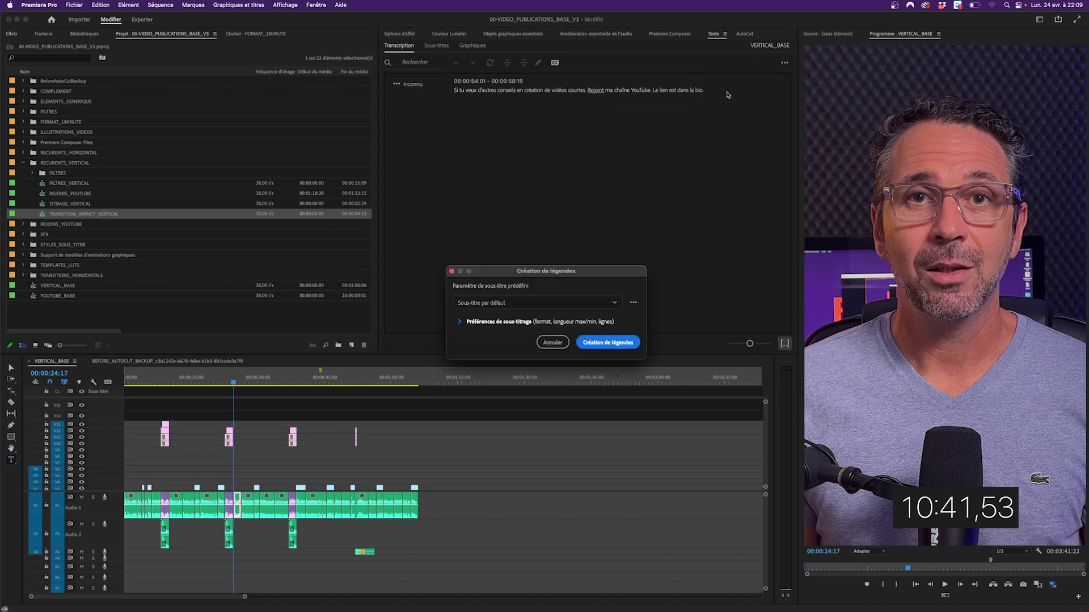
click(544, 338)
click(555, 62)
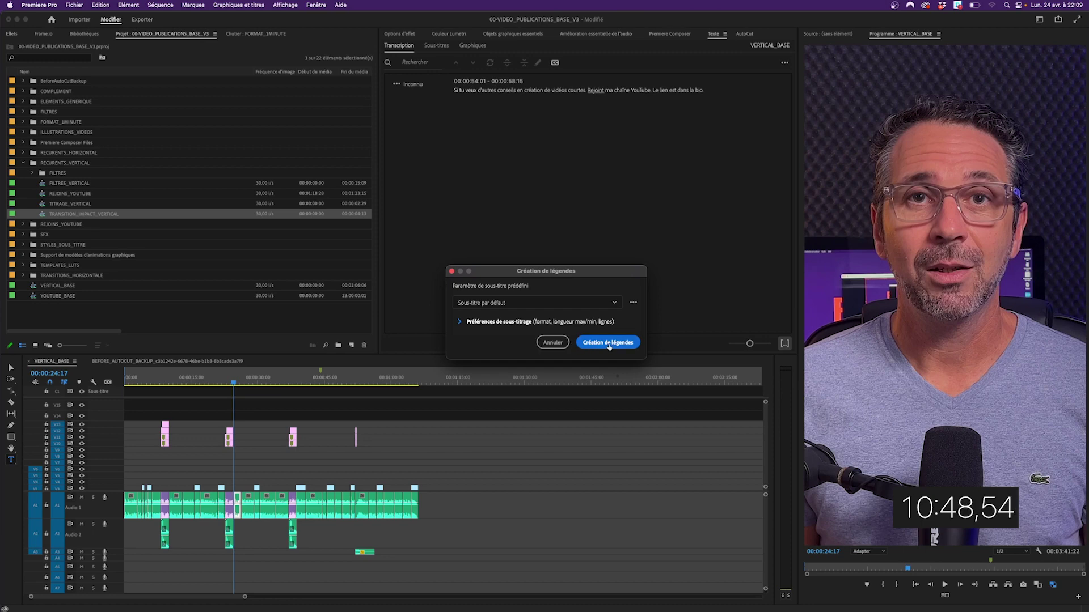
click(608, 343)
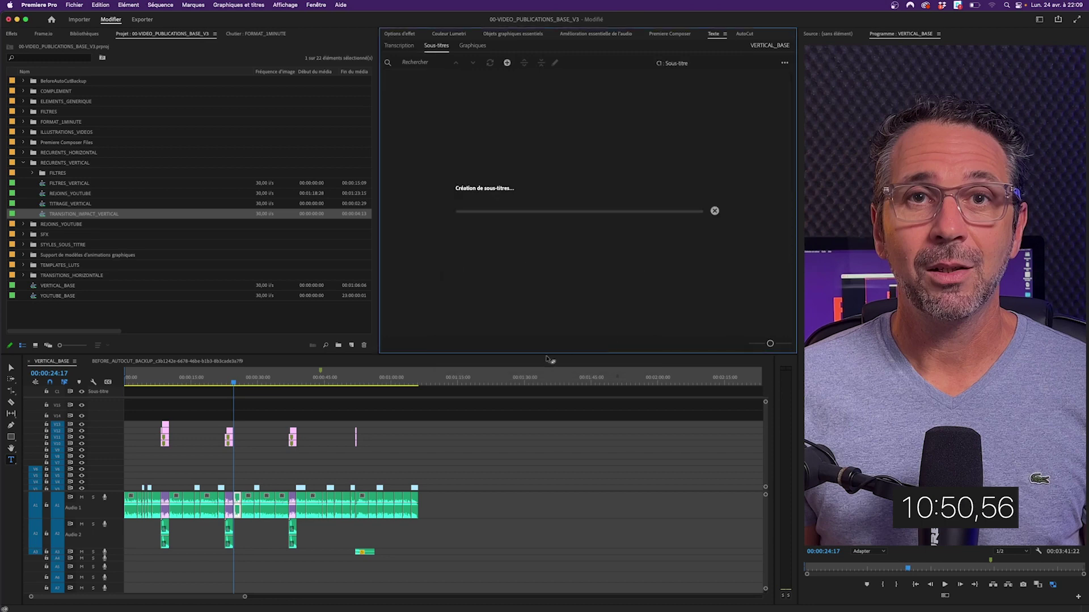
Delete the captions made from the old transcript off the caption track
click(400, 46)
click(785, 63)
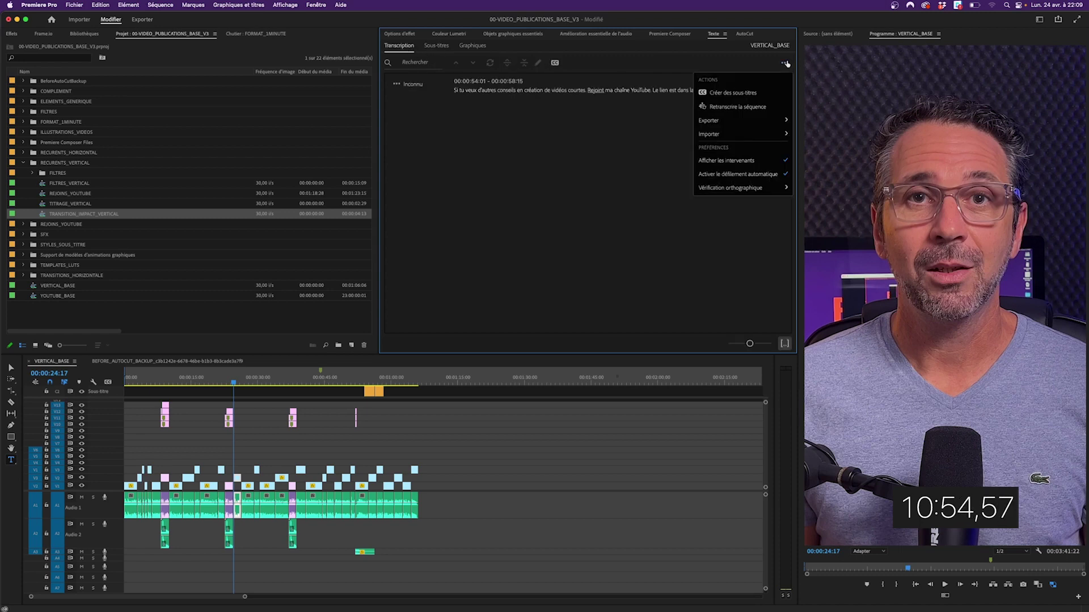
scroll(431, 434, up, 2)
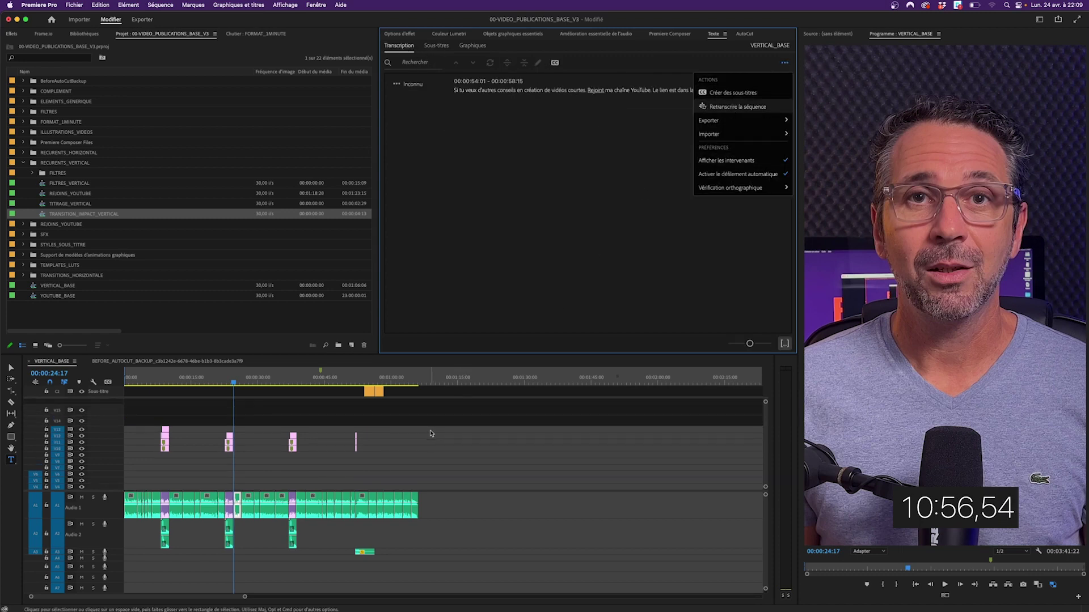
click(363, 392)
key(Delete)
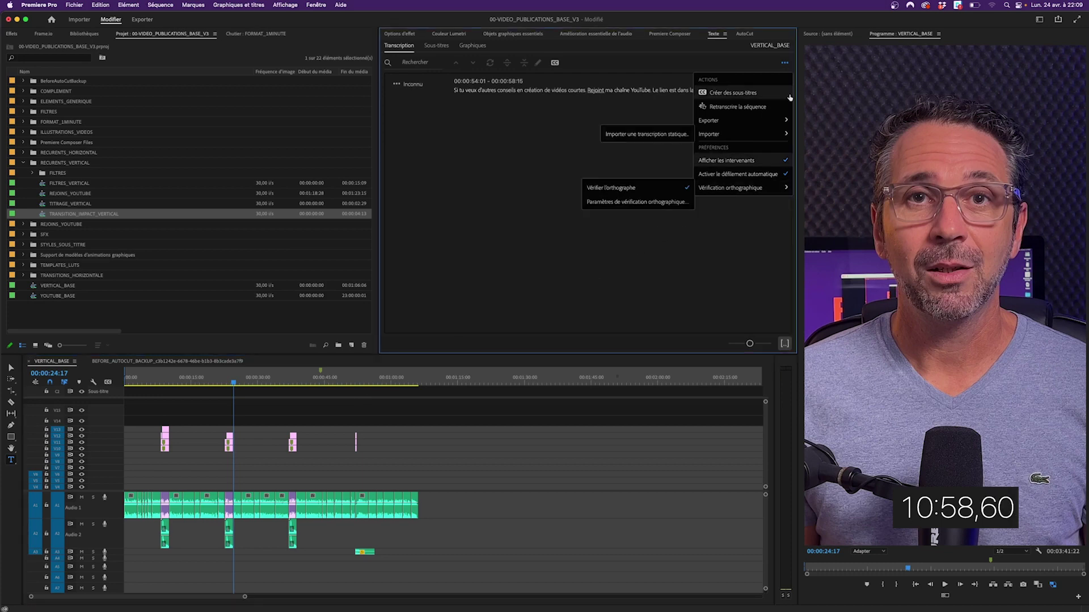
Examine the full extent of the edit and place the playhead near its end at about 00:01:02
click(301, 385)
key(equal)
scroll(301, 388, left, 2)
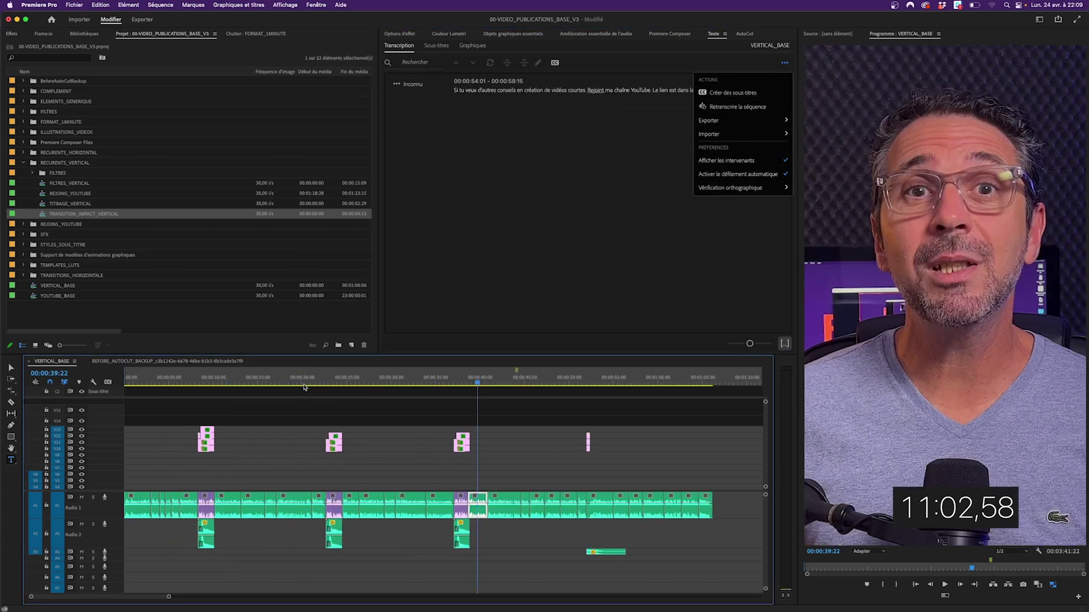
key(minus)
key(minus)
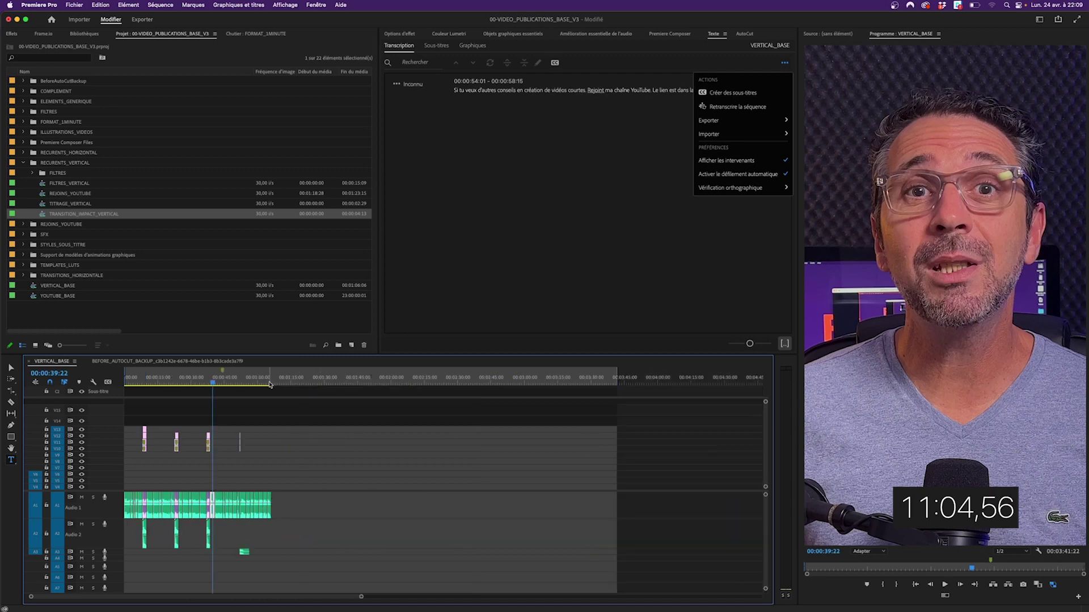
click(264, 384)
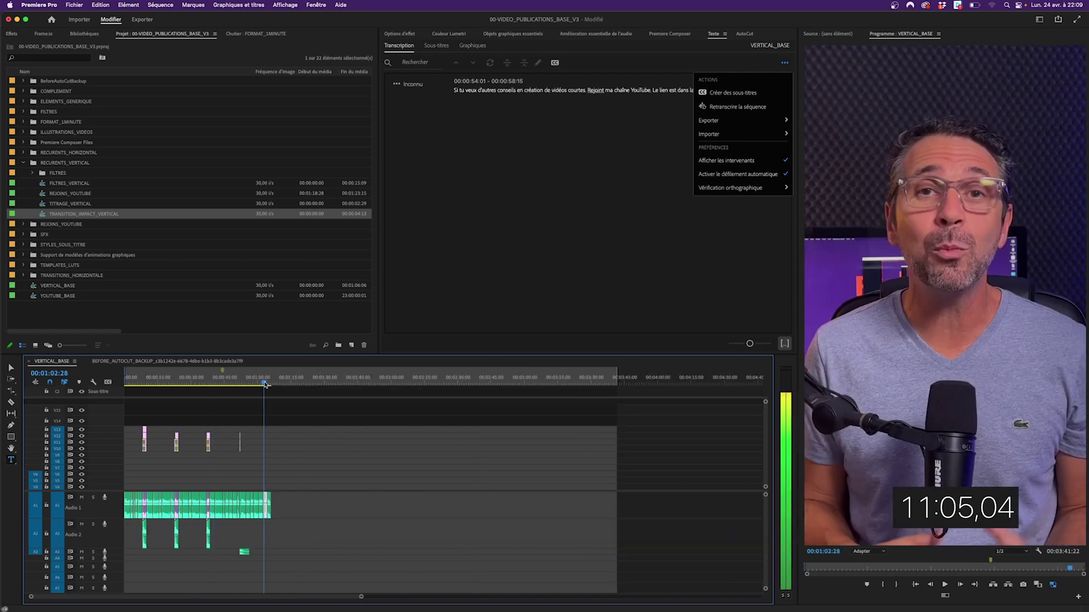
Retranscribe the sequence in Français without separating speakers, analysing only the Audio 1 track
click(732, 108)
click(512, 266)
scroll(491, 308, down, 3)
click(490, 315)
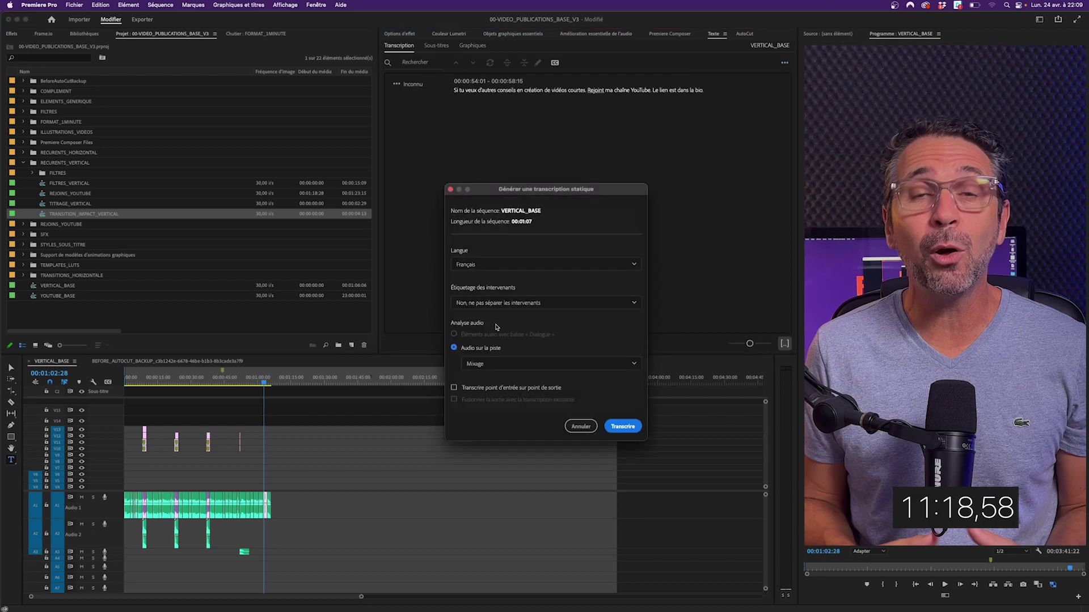
click(477, 363)
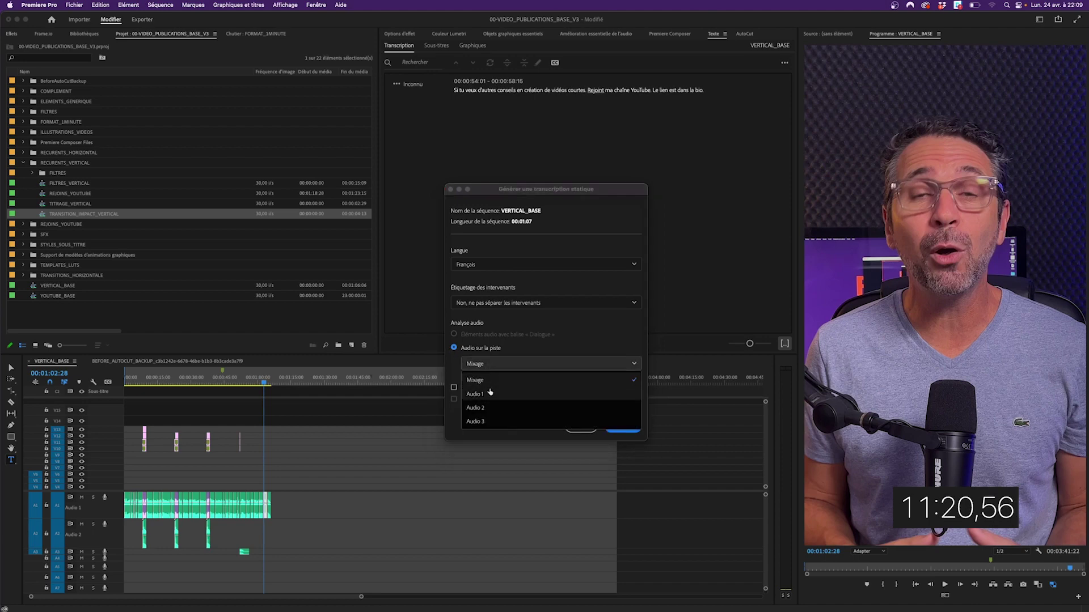
click(487, 390)
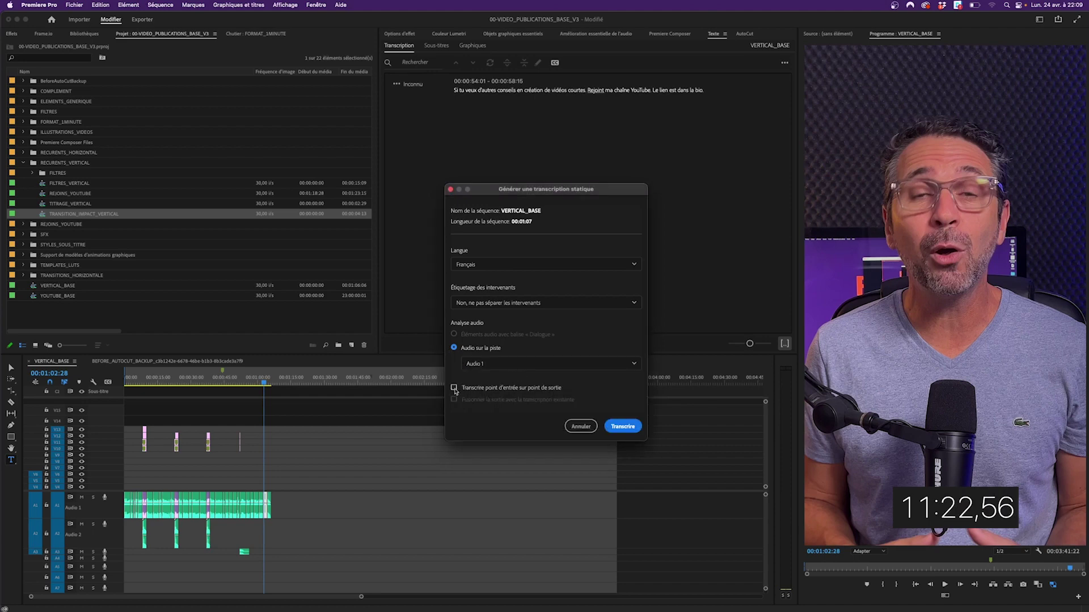
click(622, 427)
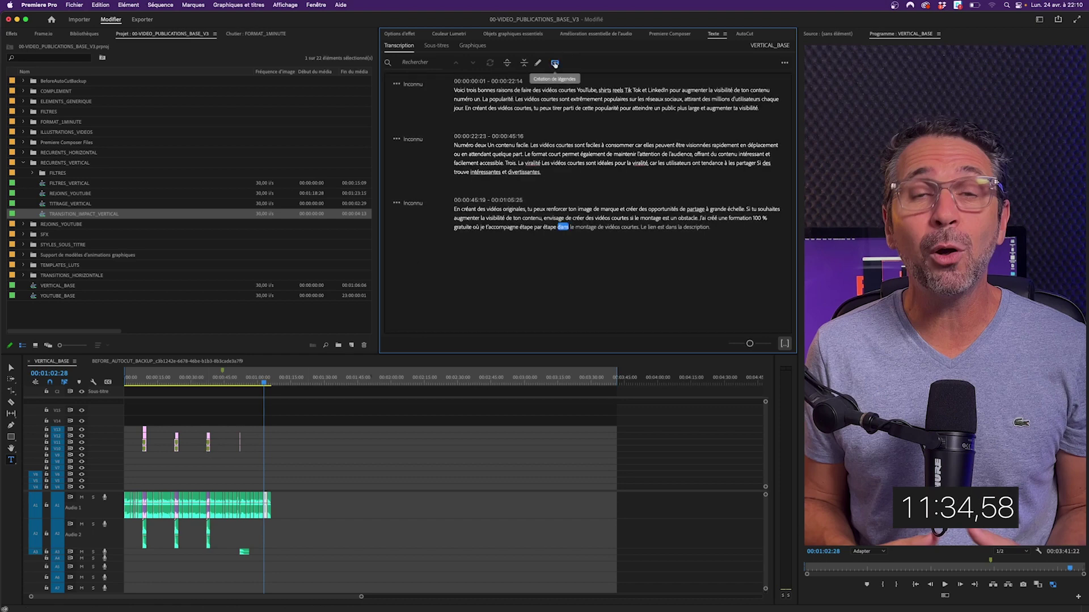
Create captions from the new transcript with the YOUTUBE style, reducing the maximum character length and minimum duration
click(554, 63)
click(458, 322)
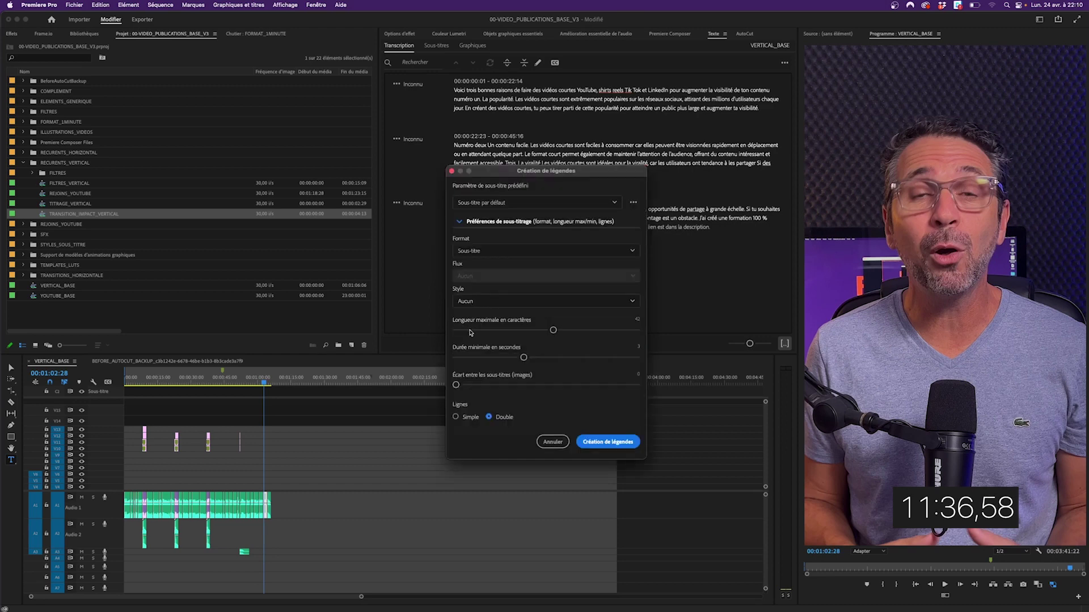
click(476, 302)
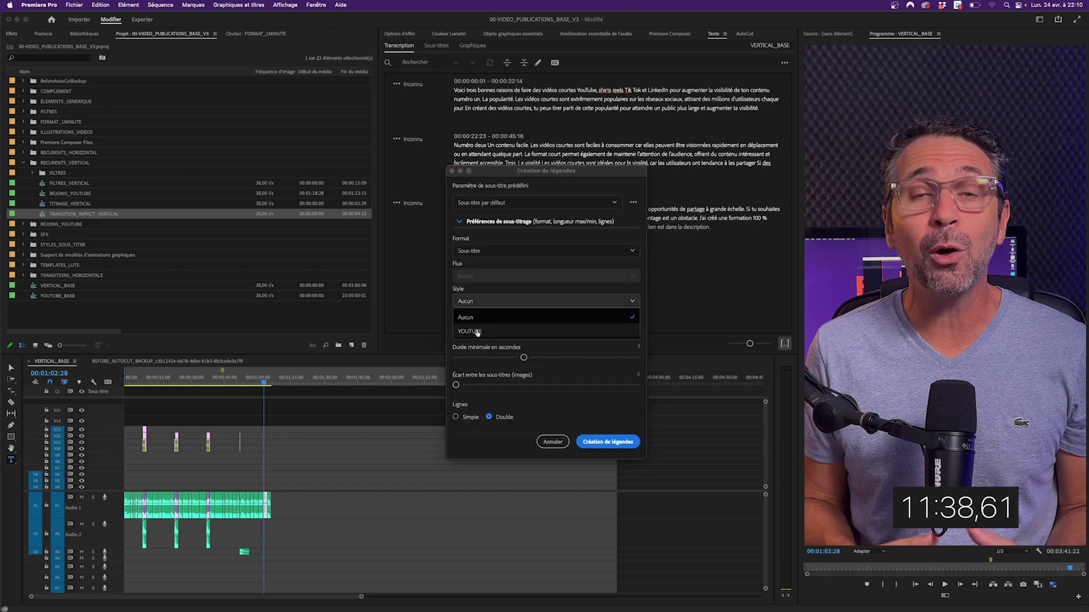
click(532, 327)
drag(553, 330, 503, 331)
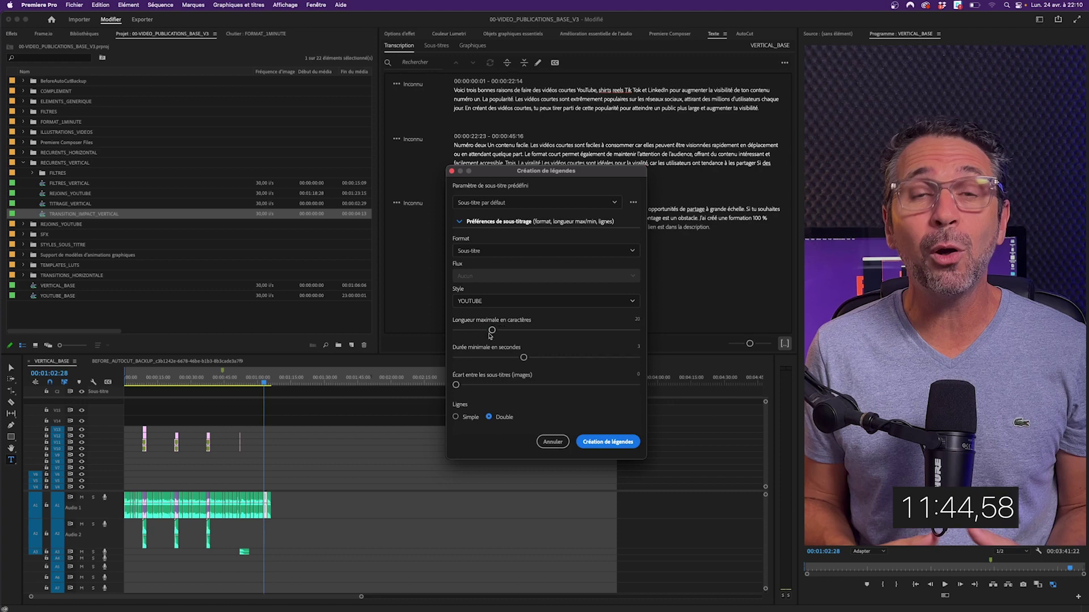
drag(522, 358, 432, 361)
drag(490, 323, 482, 345)
click(597, 443)
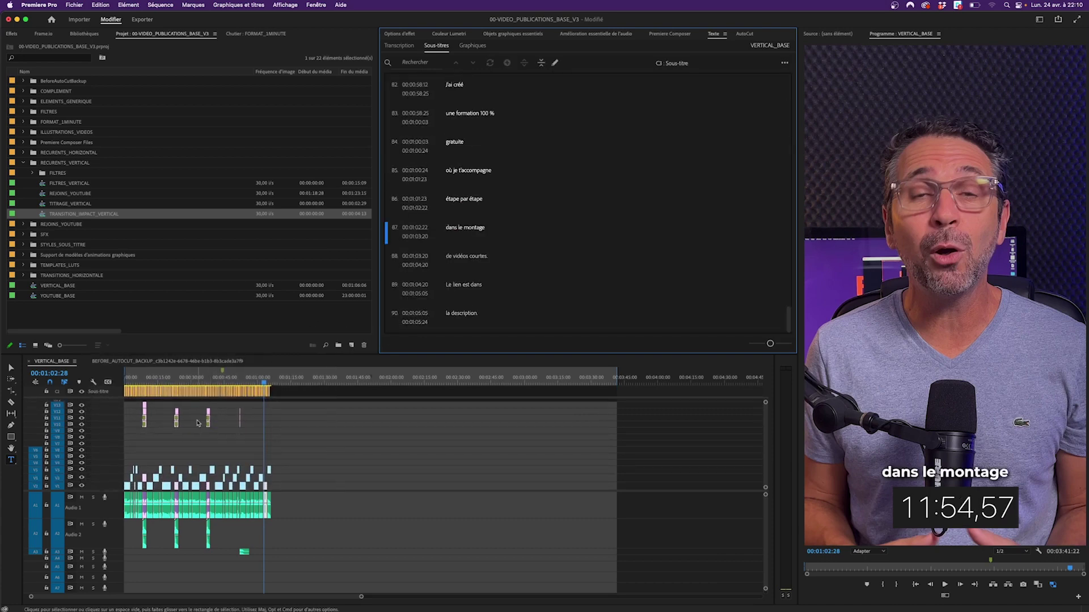
Review the generated captions over the video around 00:00:13
drag(221, 380, 154, 380)
scroll(182, 393, up, 5)
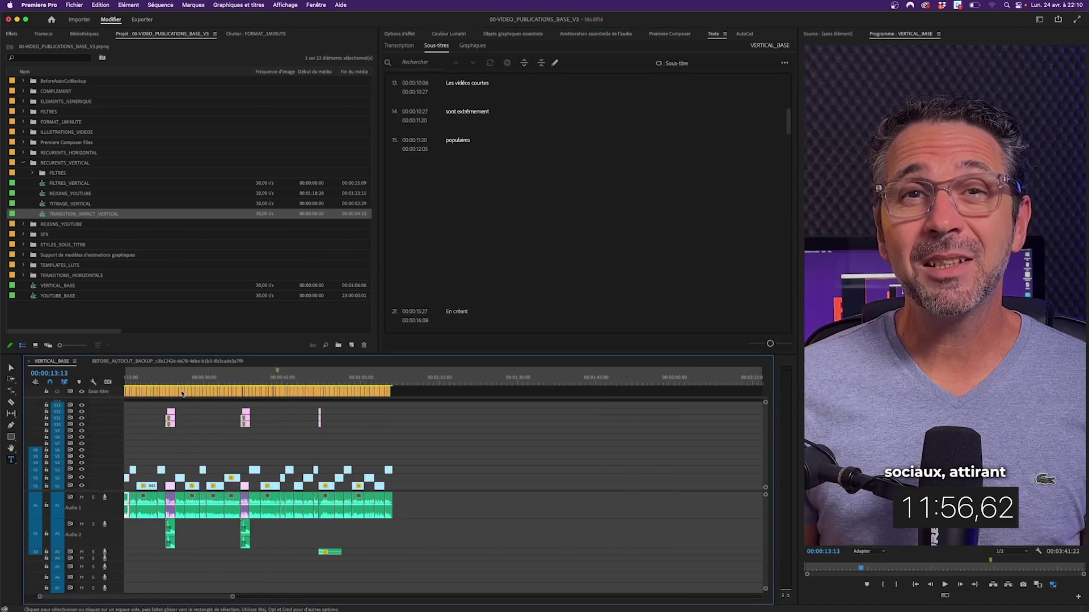
scroll(242, 396, left, 3)
scroll(244, 395, up, 3)
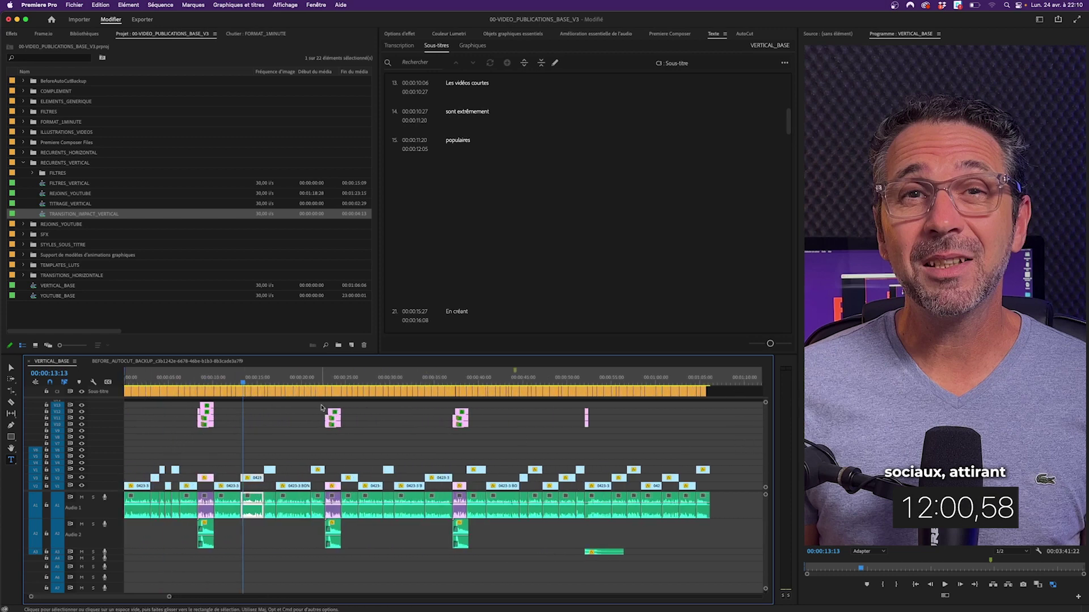
Format all captions in small caps and faux bold at size 60, anchored to the centre zone with a vertical offset of 188
drag(722, 393, 74, 396)
click(511, 34)
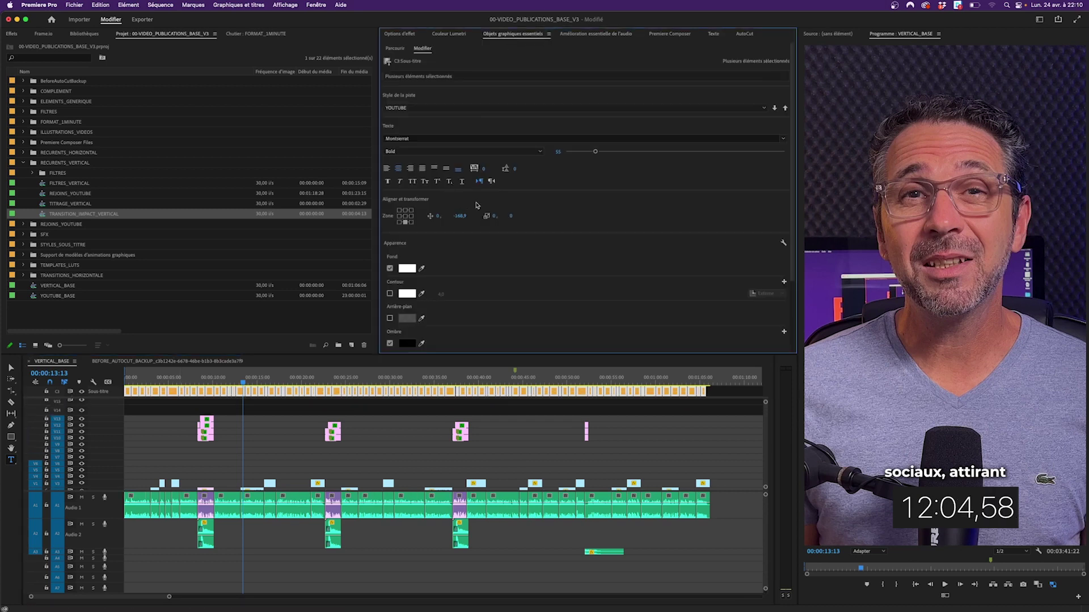
click(413, 181)
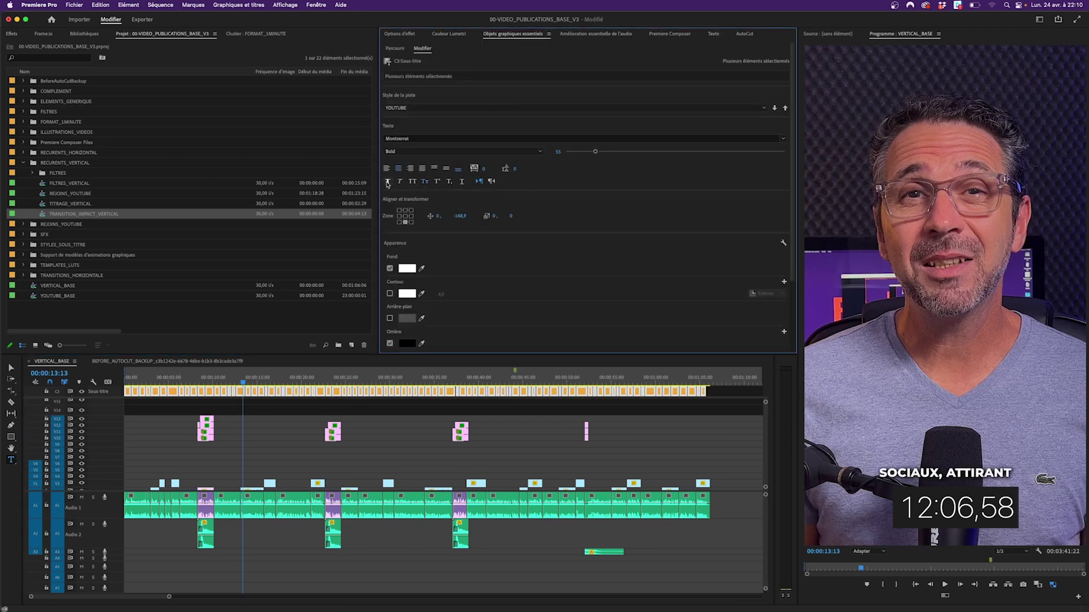
click(554, 151)
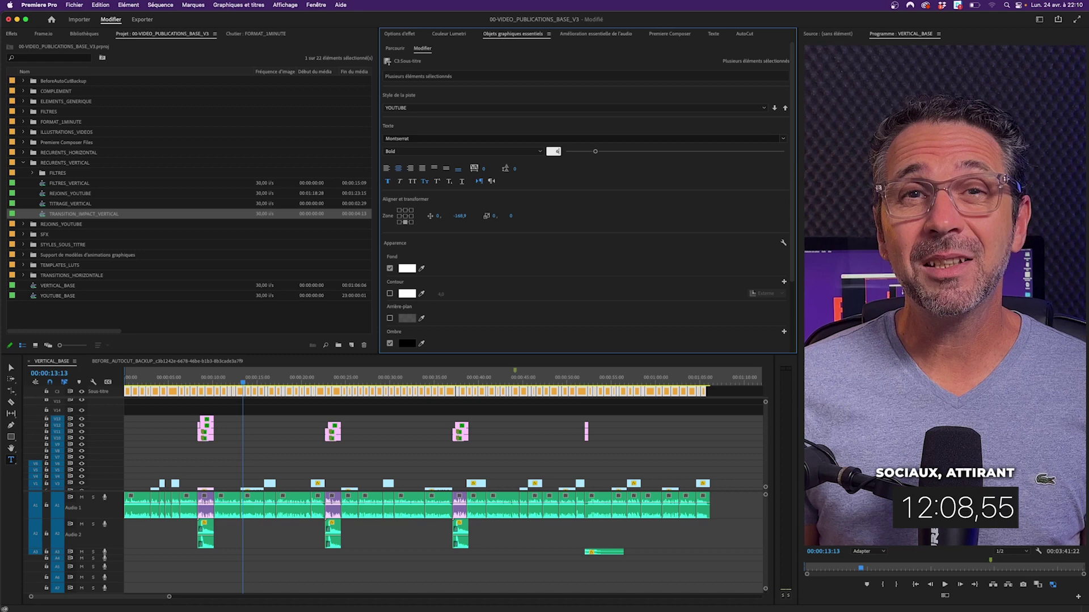
text(60)
key(Return)
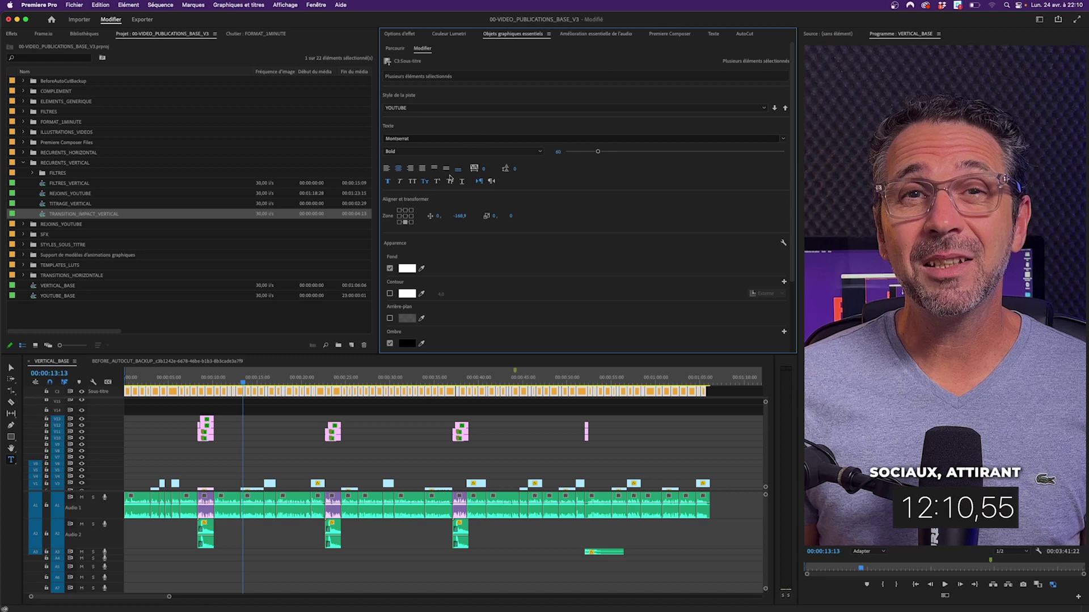
click(405, 216)
mouse_move(484, 216)
mouse_down()
mouse_move(495, 224)
mouse_move(430, 216)
mouse_move(470, 219)
mouse_up()
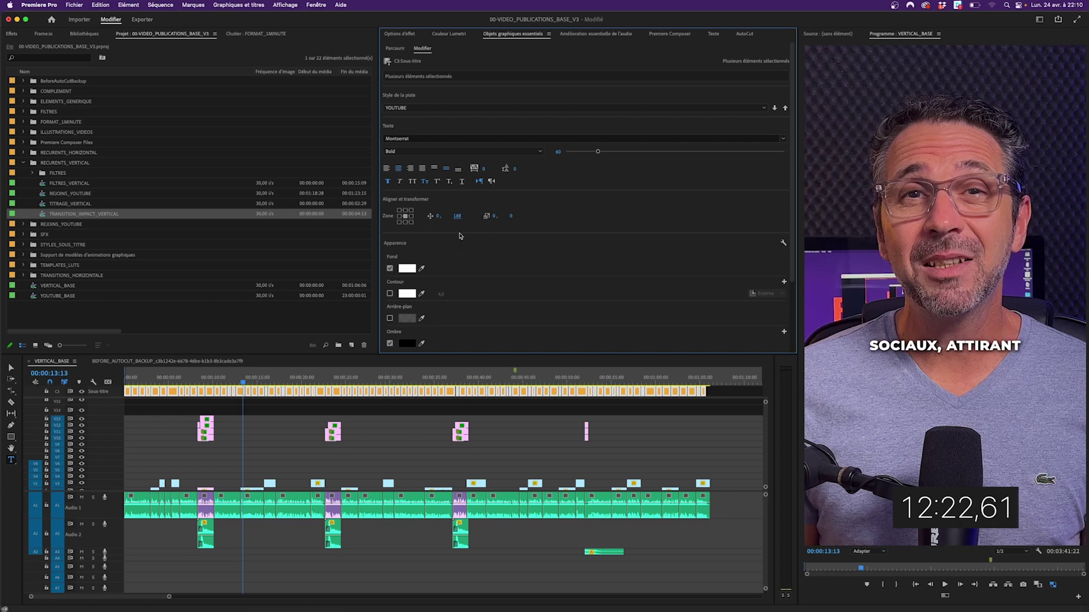
Play the captions from the start of the sequence and correct "YouTube, shirts" to "YouTube shorts"
click(290, 403)
drag(275, 381, 121, 381)
key(equal)
key(equal)
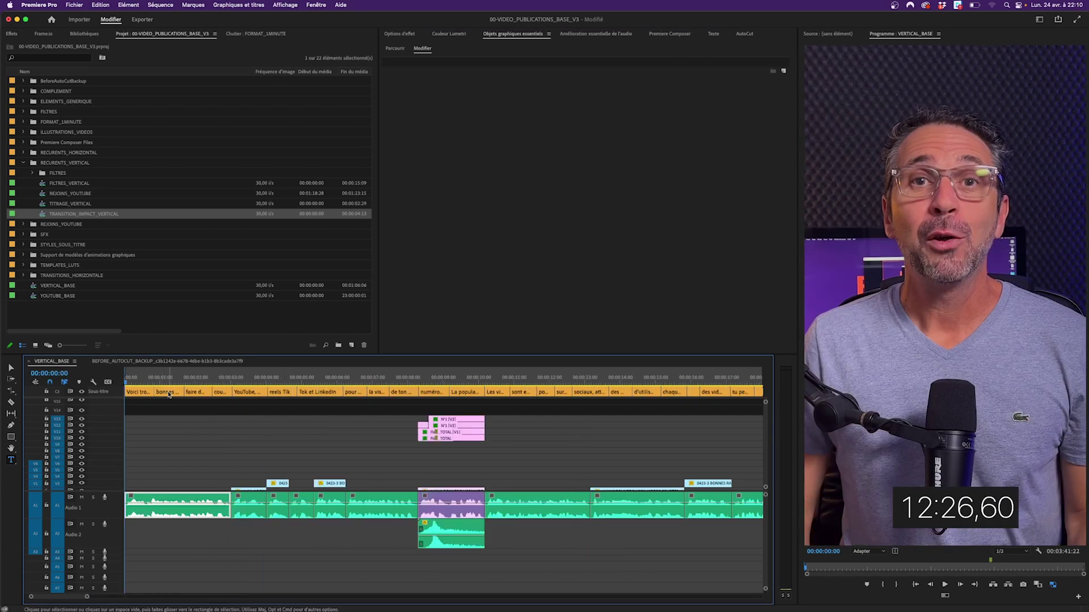
key(space)
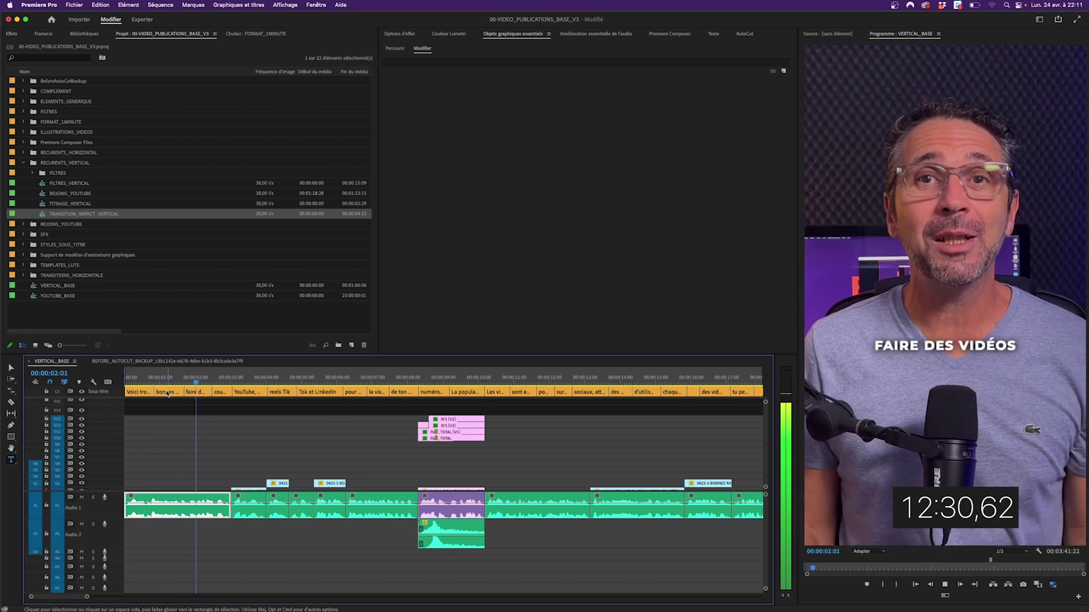
key(space)
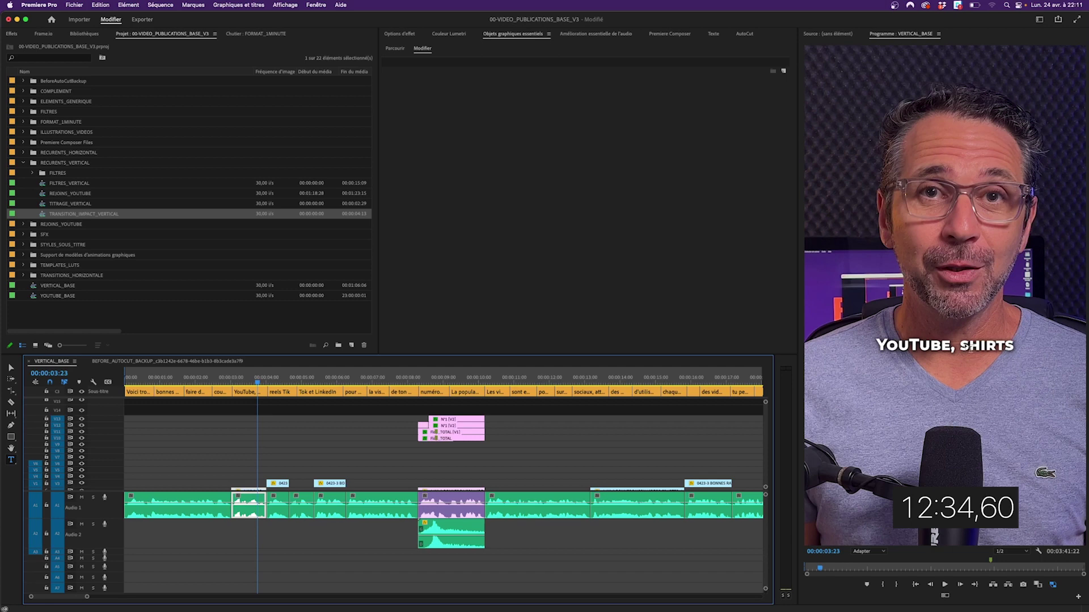
click(260, 393)
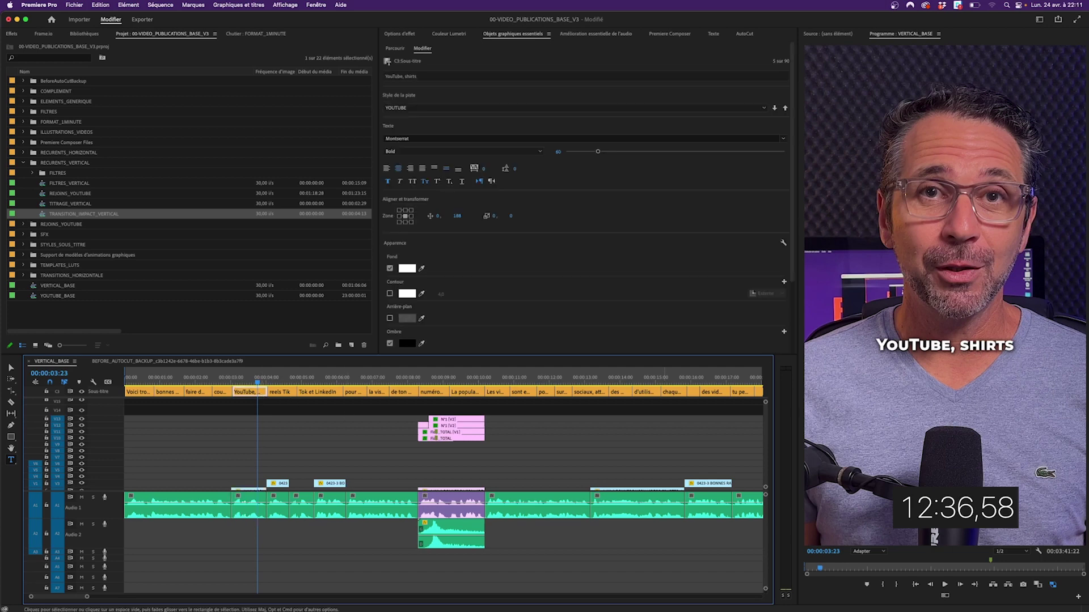
click(988, 344)
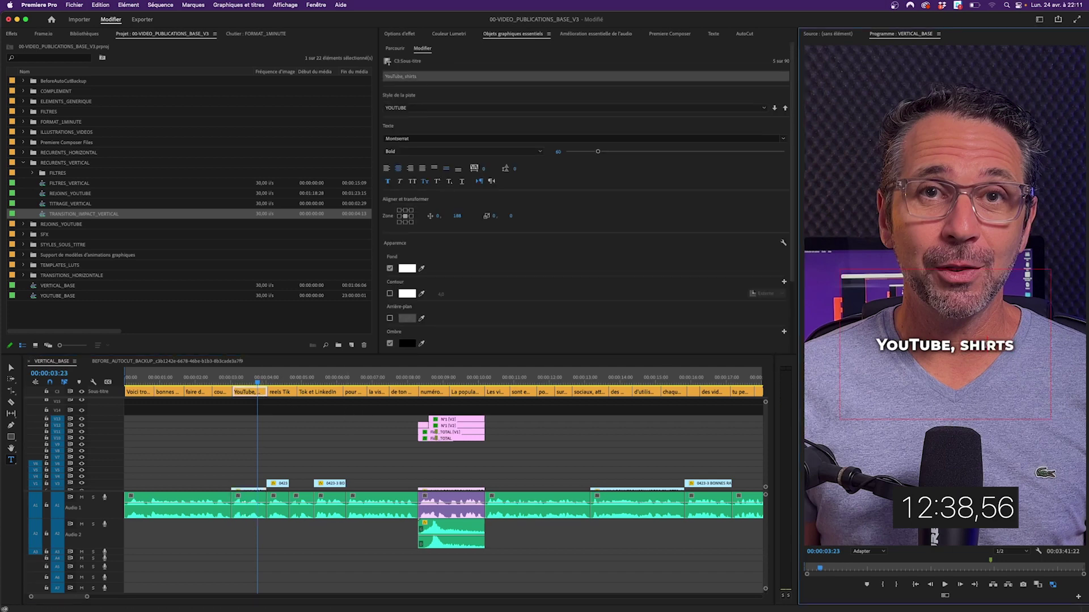
key(BackSpace)
text(o)
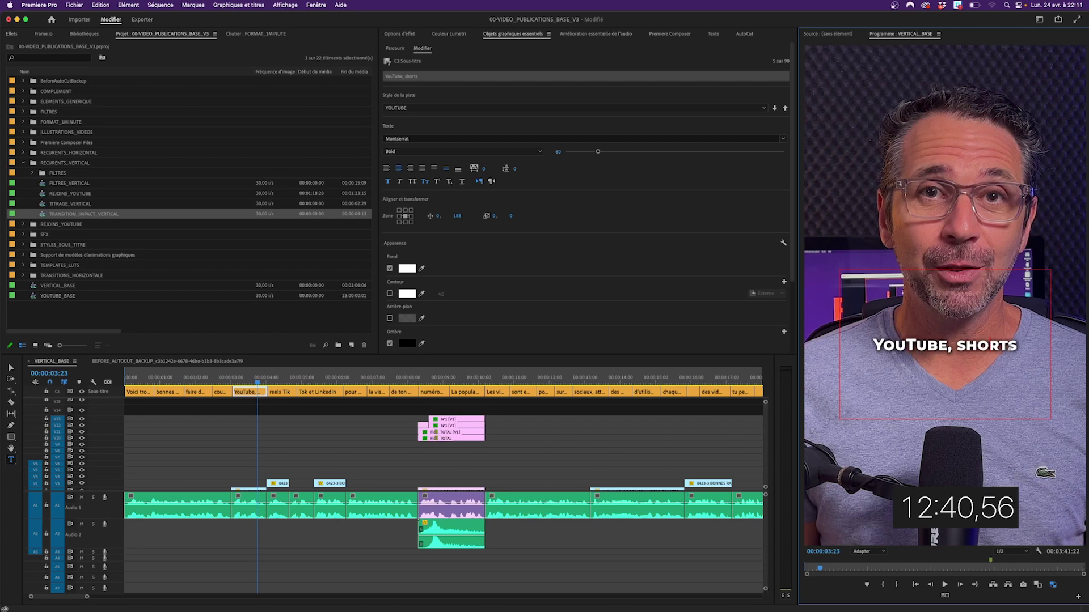
key(BackSpace)
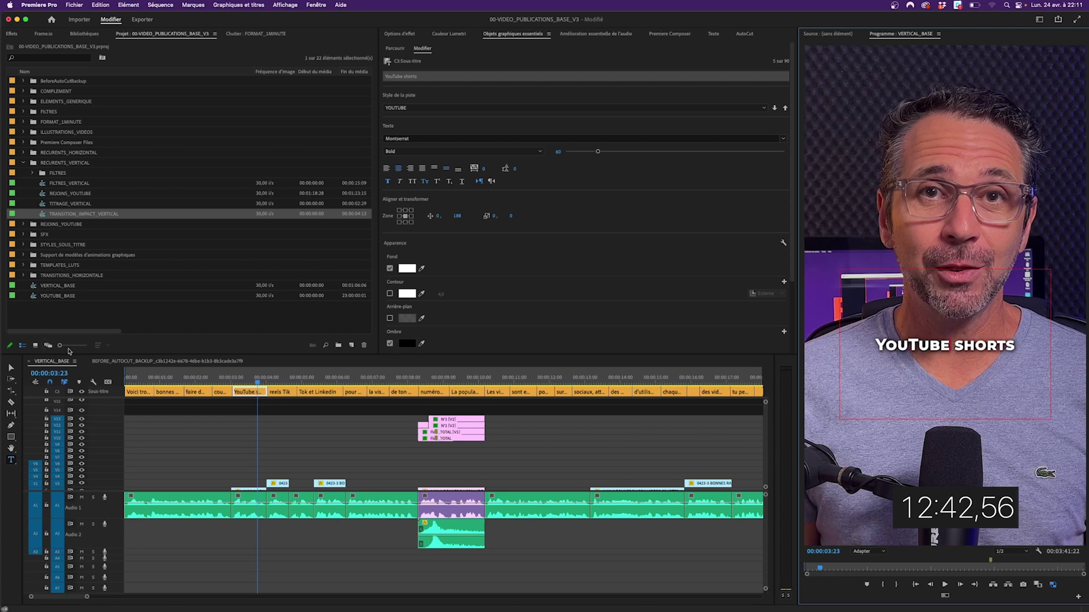
Pull the start of the "reels Tik" caption back to 00:00:03:24
click(266, 379)
key(space)
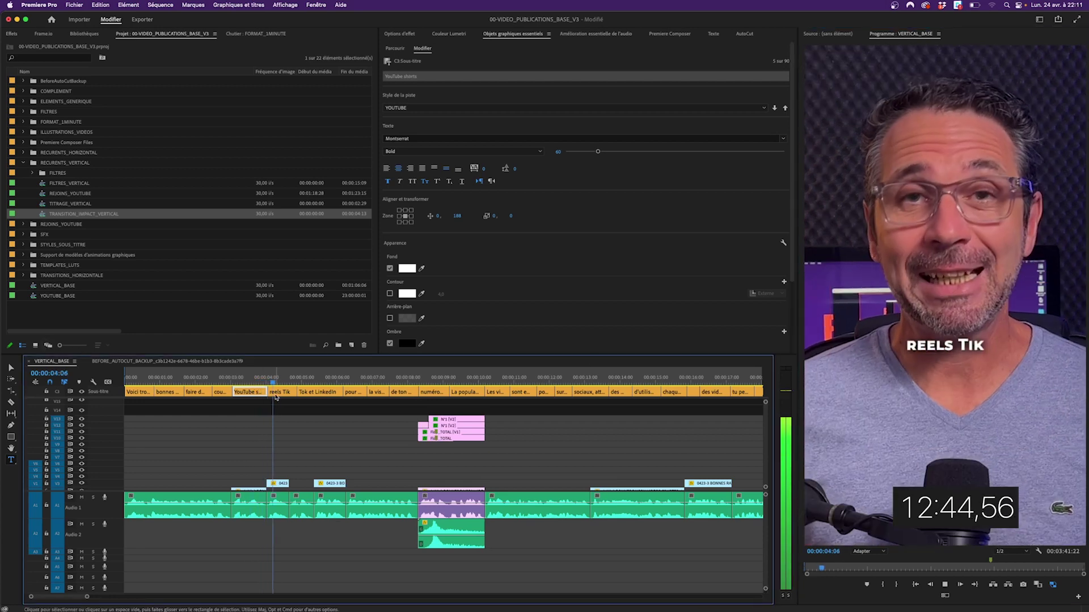
key(space)
key(v)
click(282, 380)
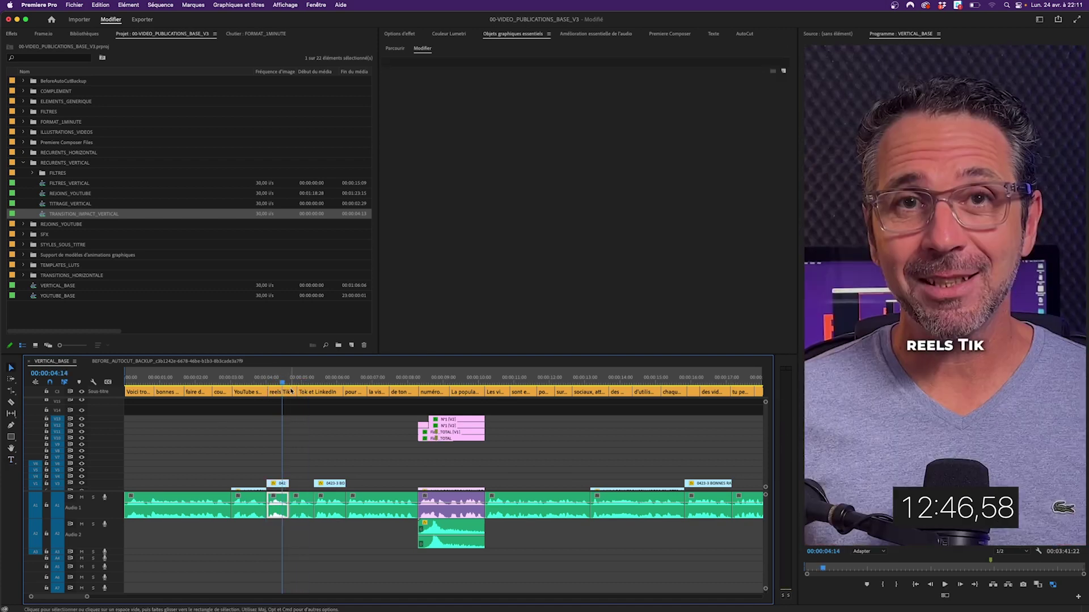
key(=)
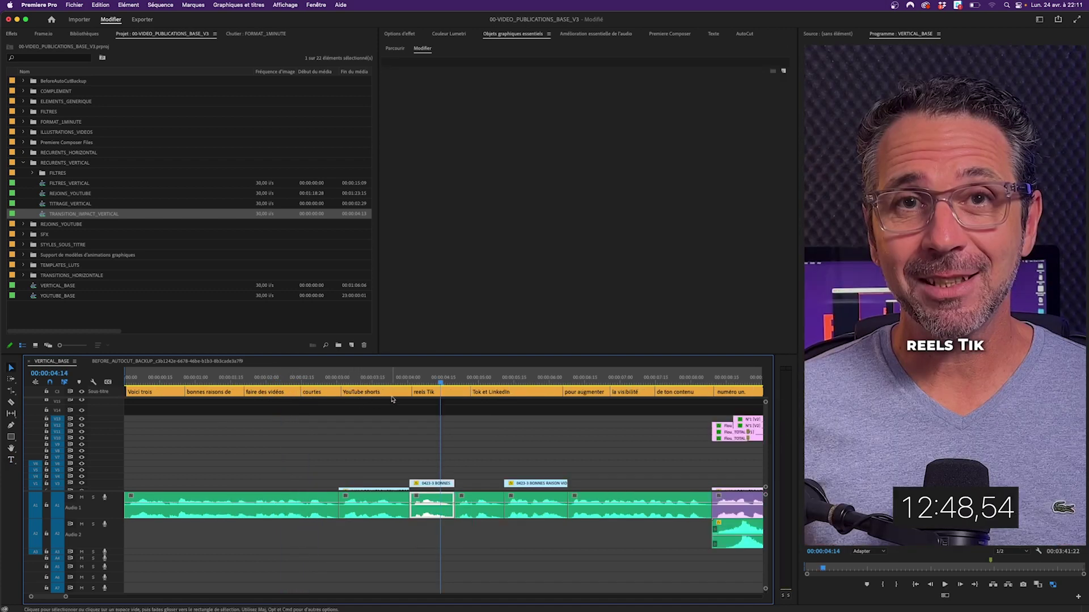
click(393, 377)
drag(410, 392, 395, 392)
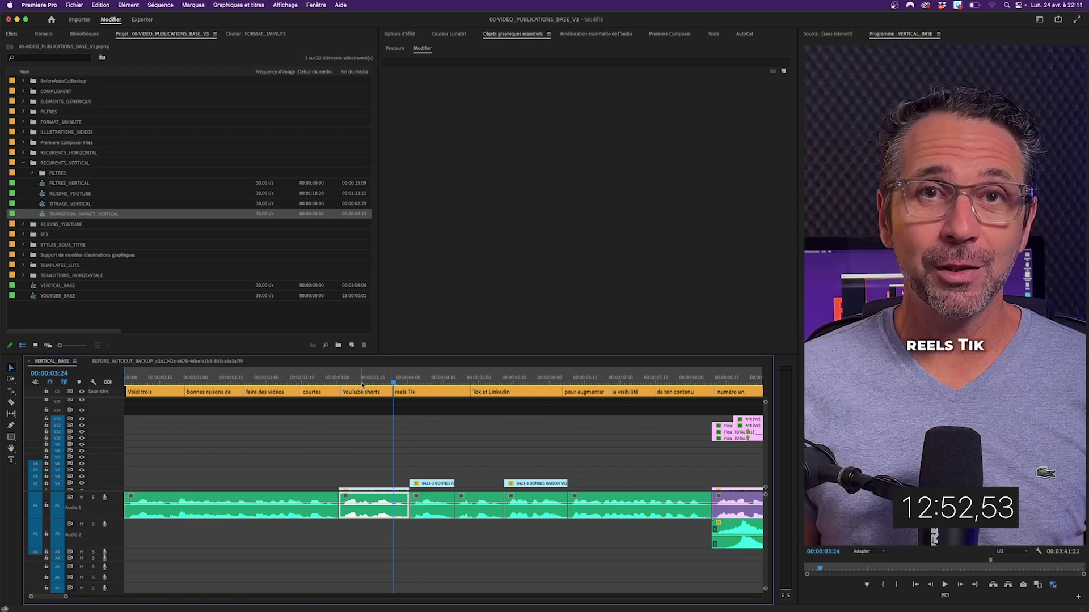
Move the boundary between the "YouTube shorts" and "reels Tik" captions to 00:00:04:09
click(360, 381)
key(space)
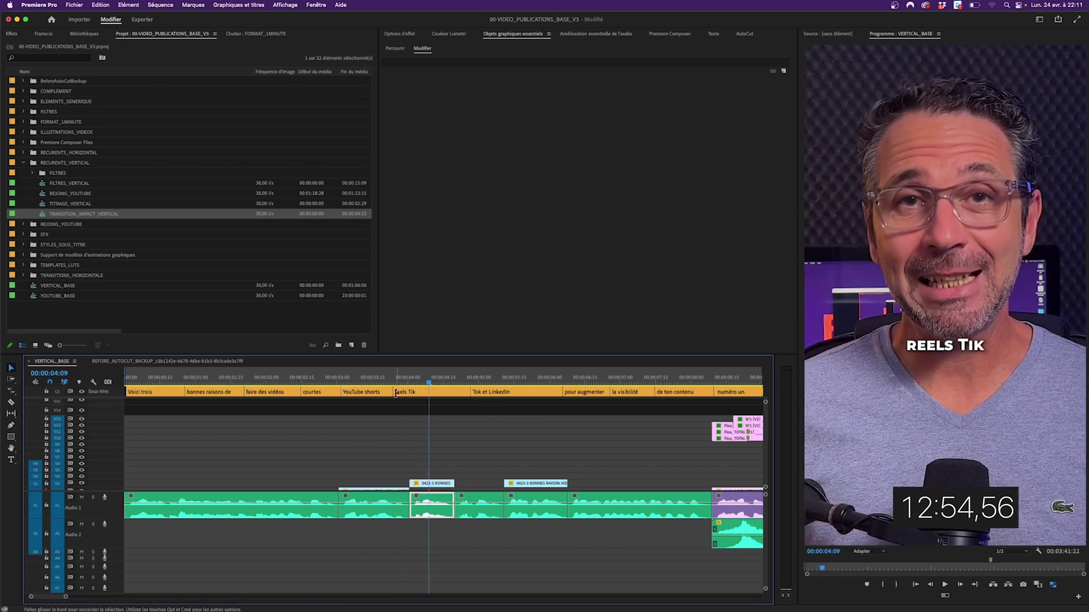
drag(394, 393, 428, 392)
click(396, 381)
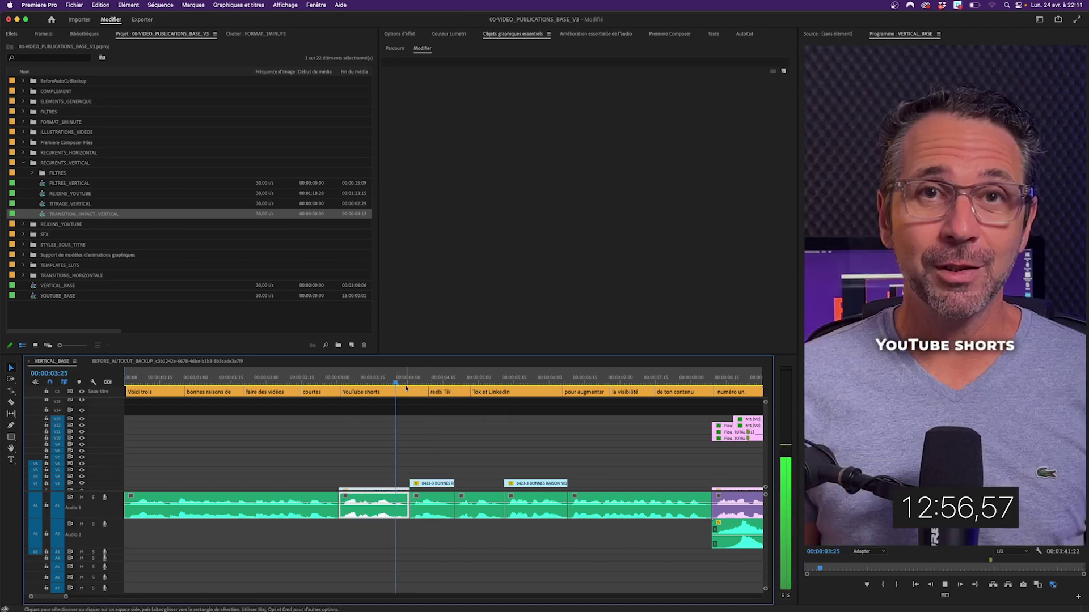
Remove "Tik" from the "reels Tik" caption
key(space)
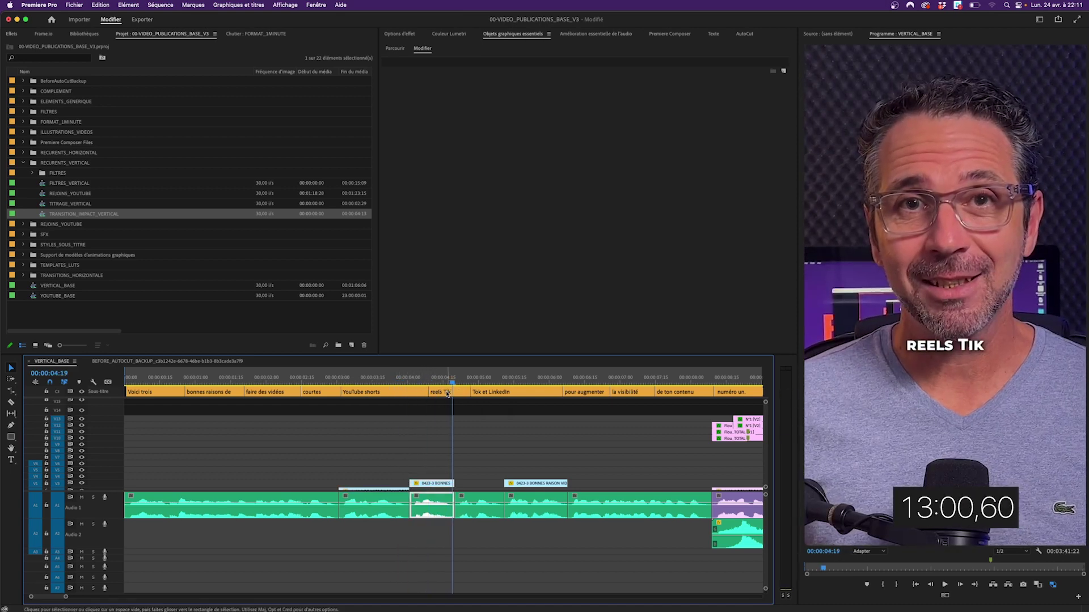
click(935, 352)
double_click(955, 344)
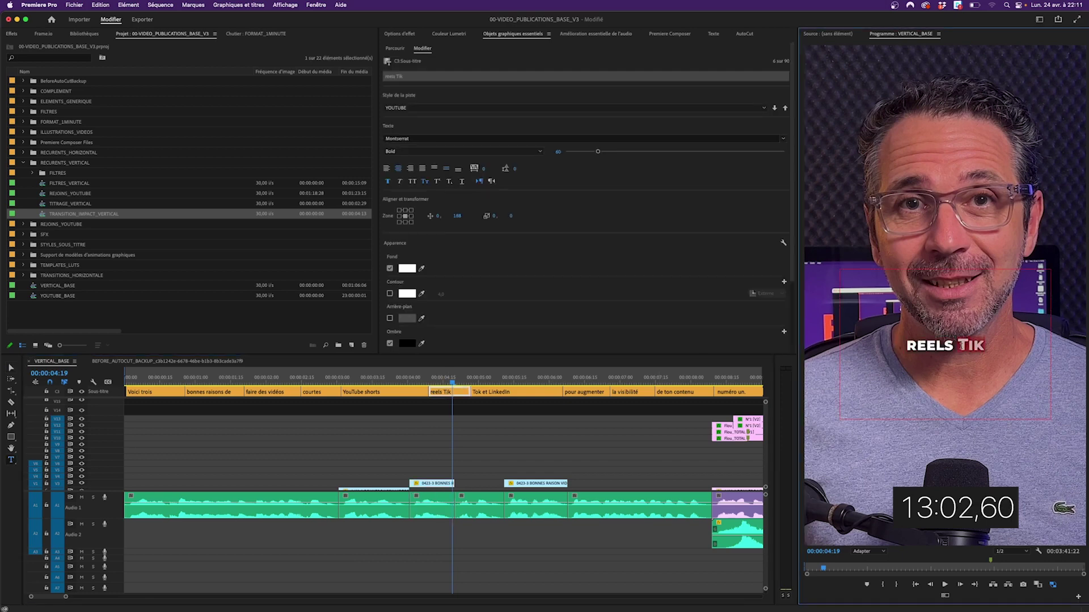
click(463, 394)
Start the "Tok et LinkedIn" caption slightly earlier and change its text to "TikTok et LinkedIn"
key(space)
key(space)
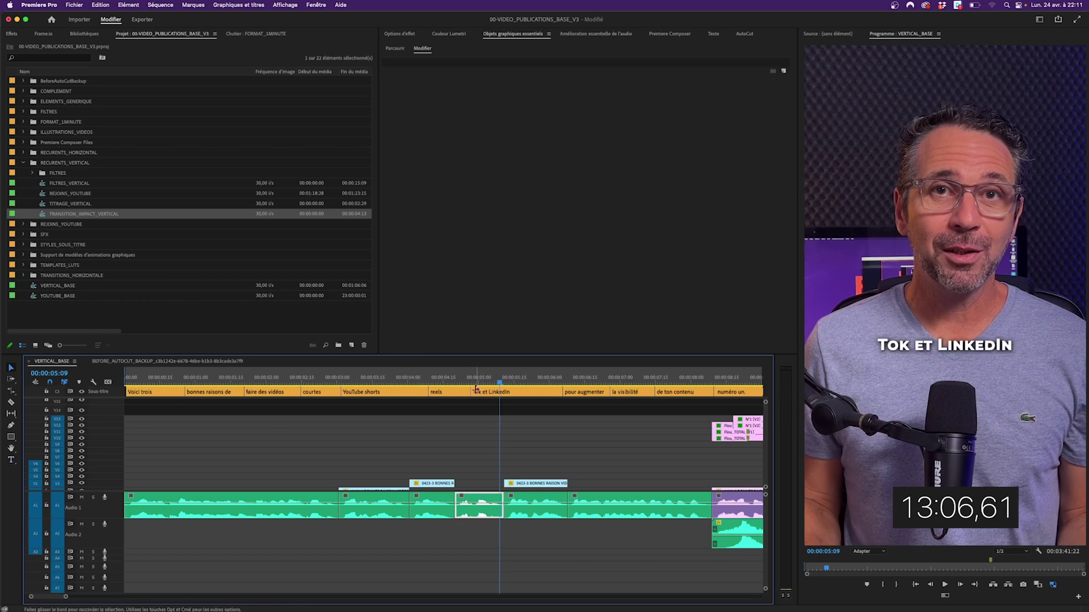
drag(470, 392, 463, 392)
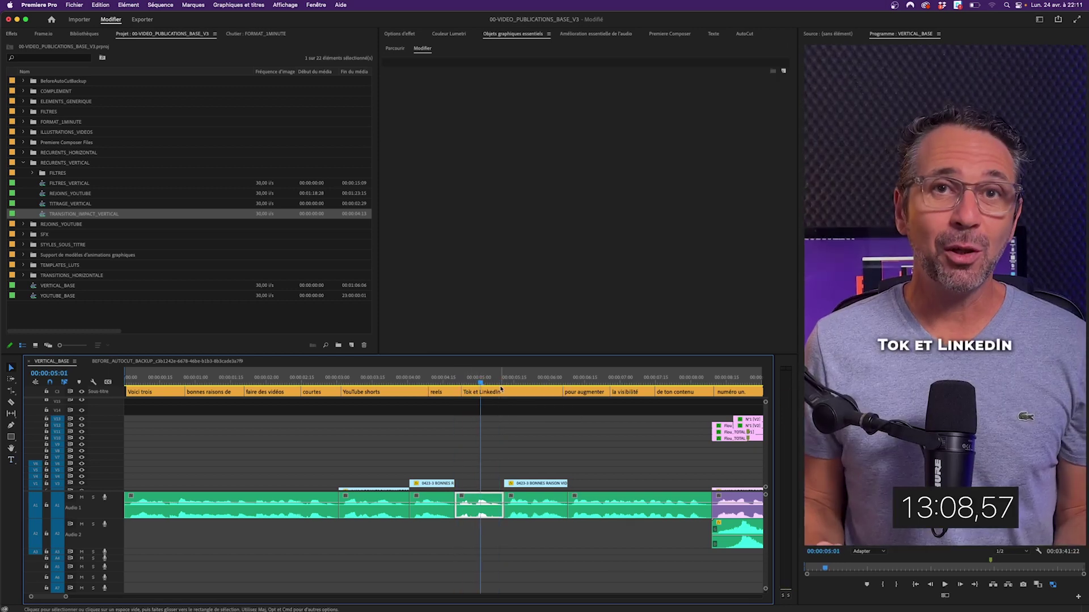
click(530, 391)
double_click(894, 345)
click(878, 345)
text(Tik)
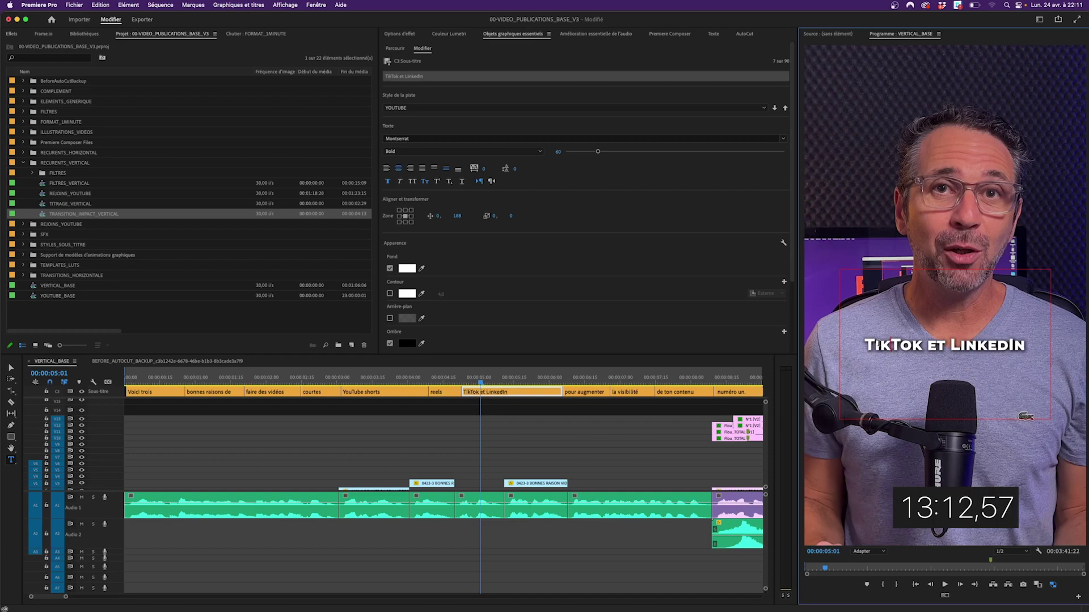
Check the captions up to the first title and delete those overlapping the "N°1 LA POPULARITÉ" title
click(423, 375)
click(423, 379)
key(space)
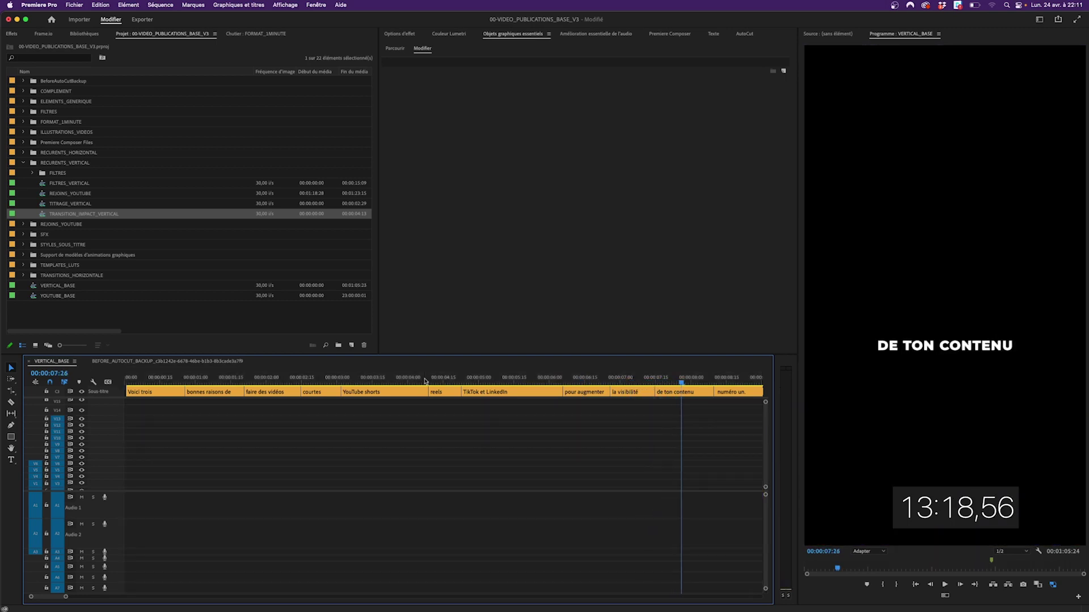
click(630, 378)
key(space)
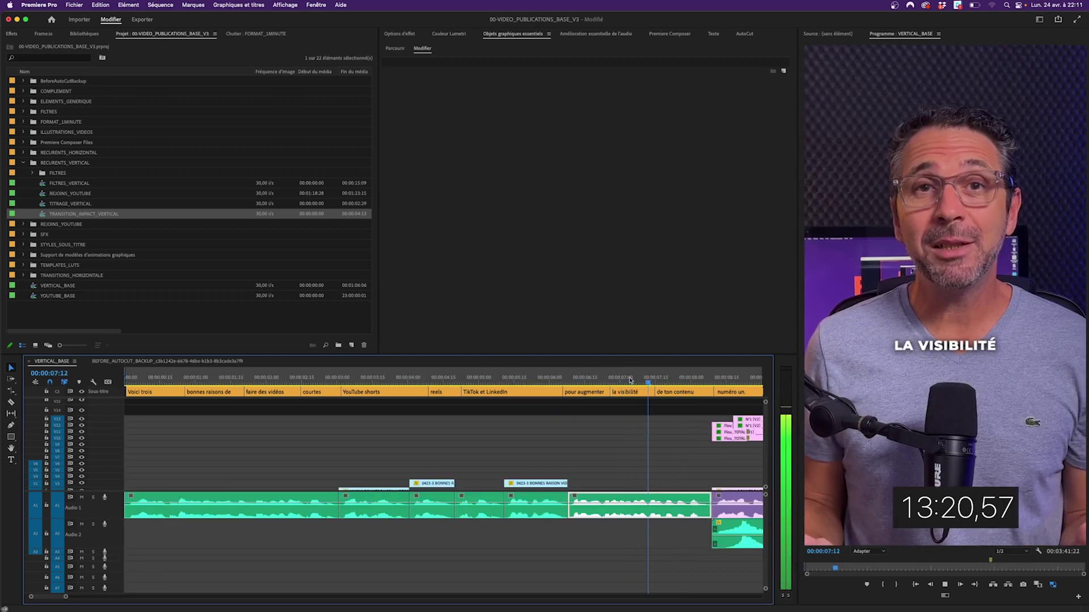
key(minus)
key(minus)
key(space)
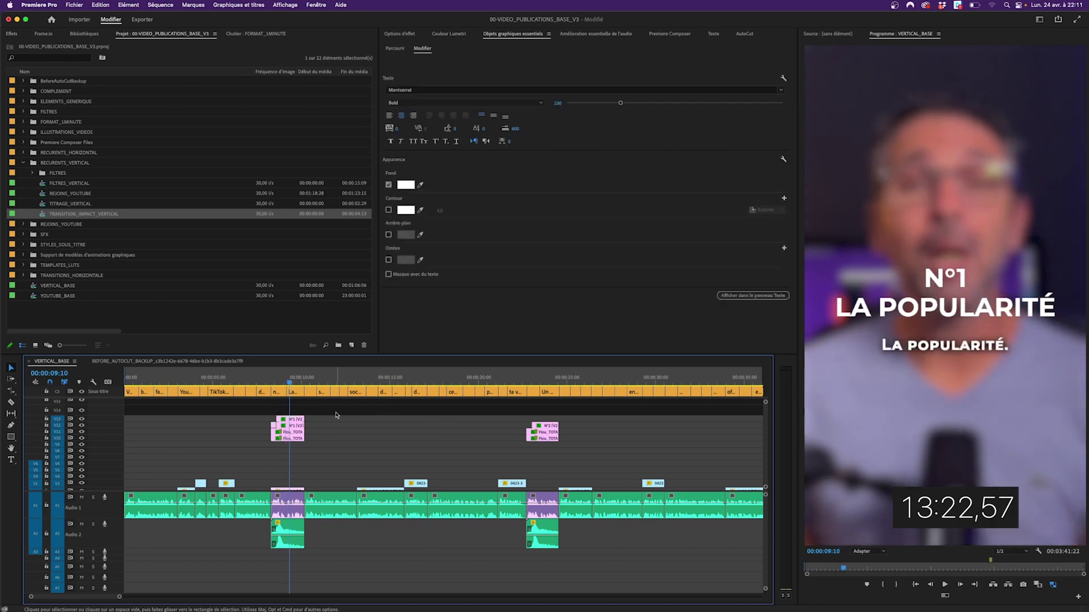
drag(300, 404, 281, 392)
key(Delete)
Play on from the first title and delete the captions overlapping the N°2 title around 00:00:23
click(257, 379)
key(space)
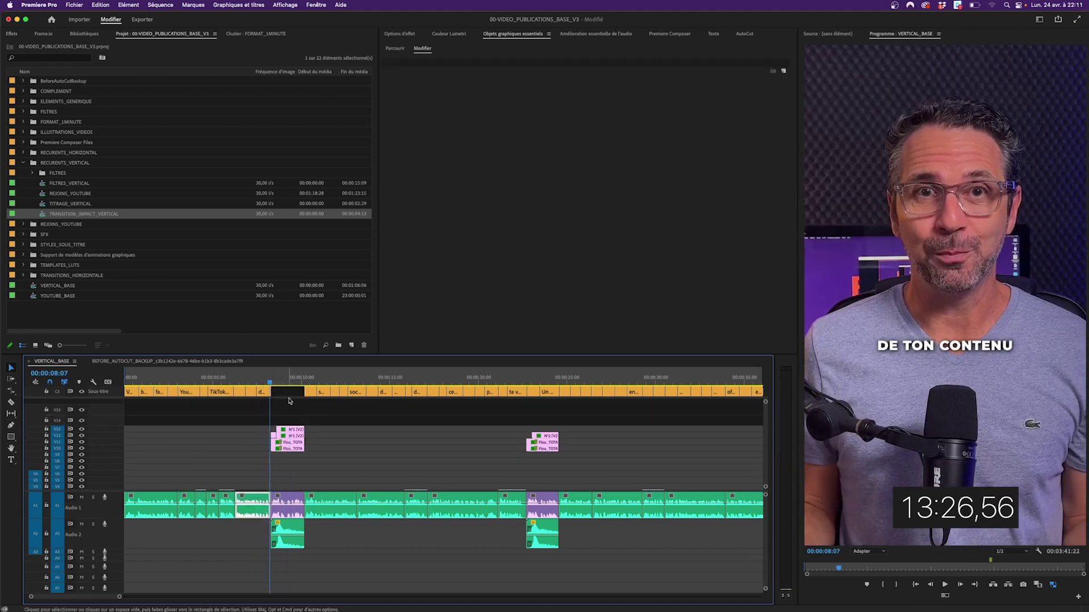
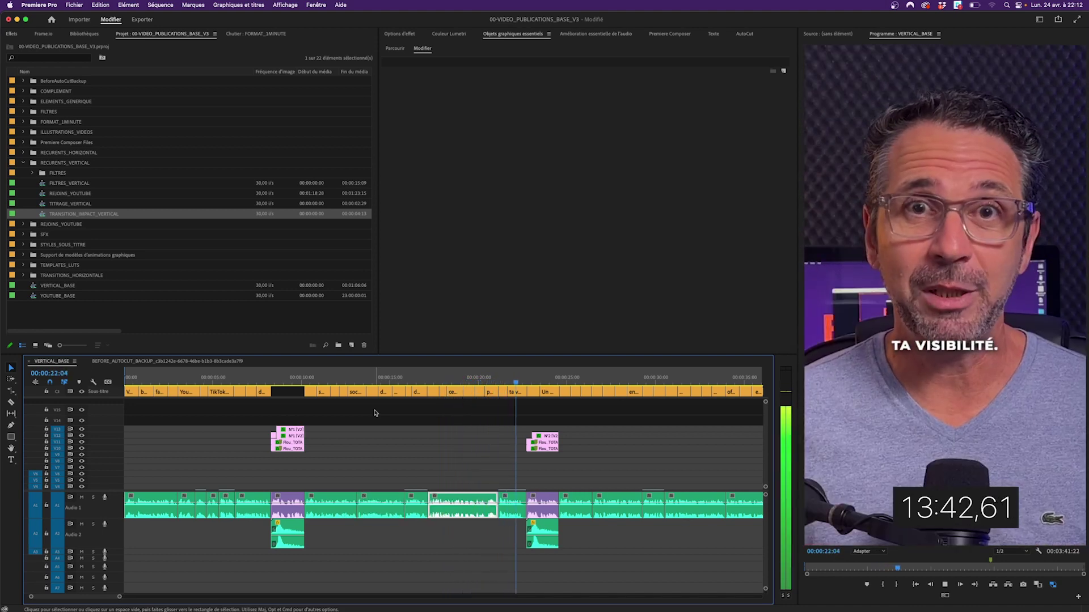
key(space)
drag(553, 406, 528, 393)
key(Delete)
Delete the "Trois." caption displayed over the "N°3 LA VIRALITÉ" title
key(space)
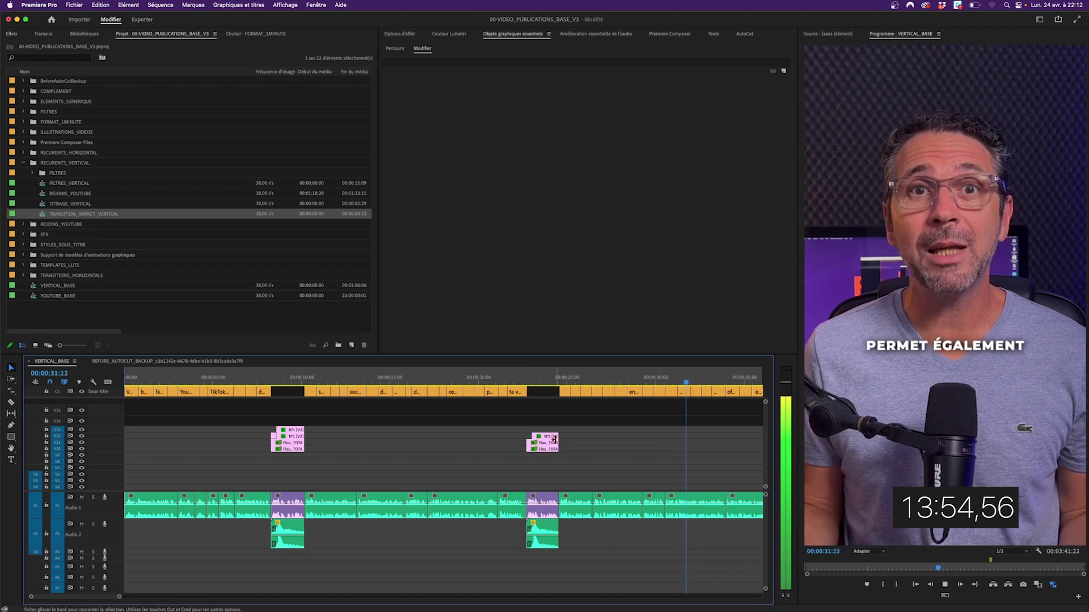
scroll(554, 437, right, 5)
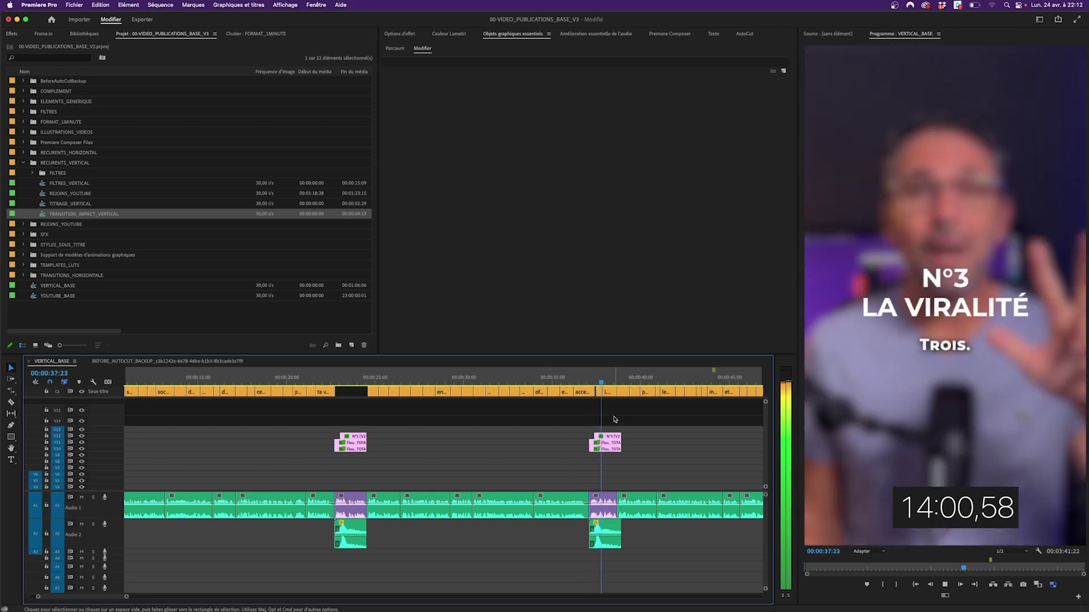
click(606, 392)
key(Delete)
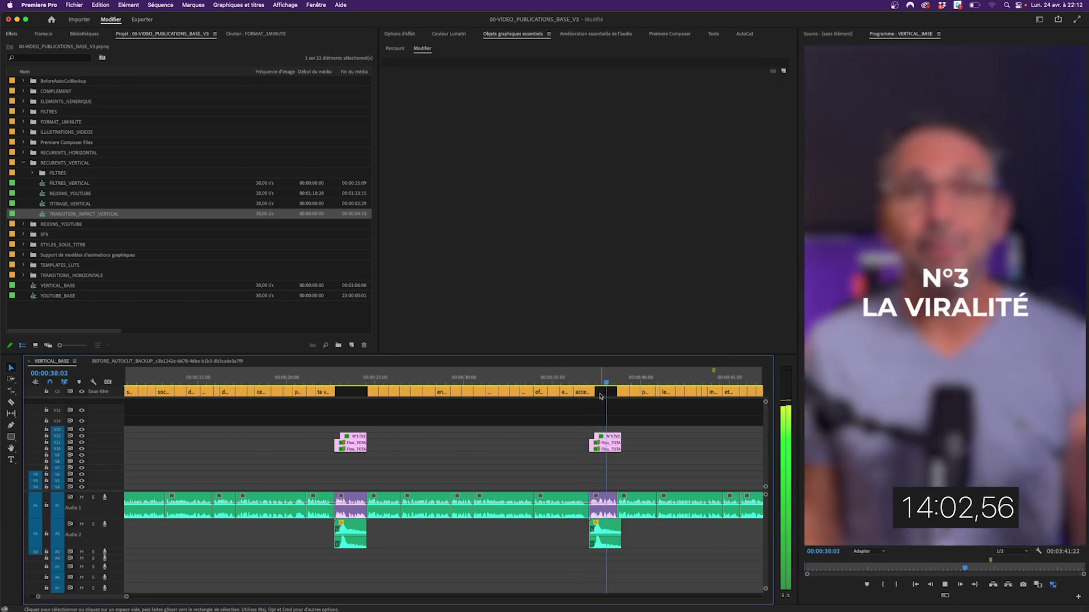
Trim the start of the "Les vidéos courtes" caption to the end of the N°3 title clips and play it back
click(622, 393)
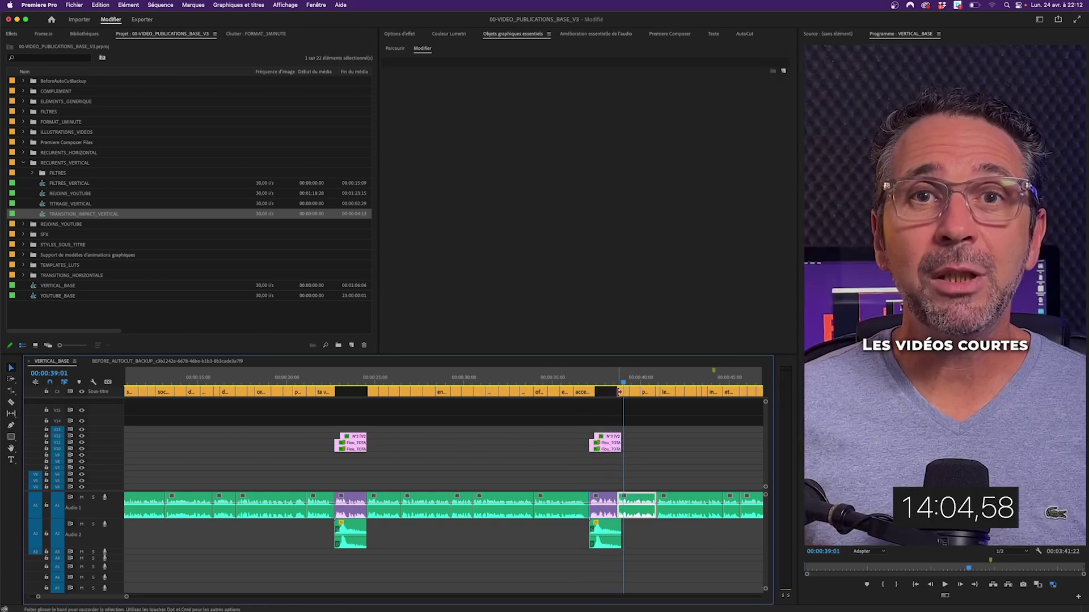
drag(622, 392, 621, 391)
click(602, 381)
key(space)
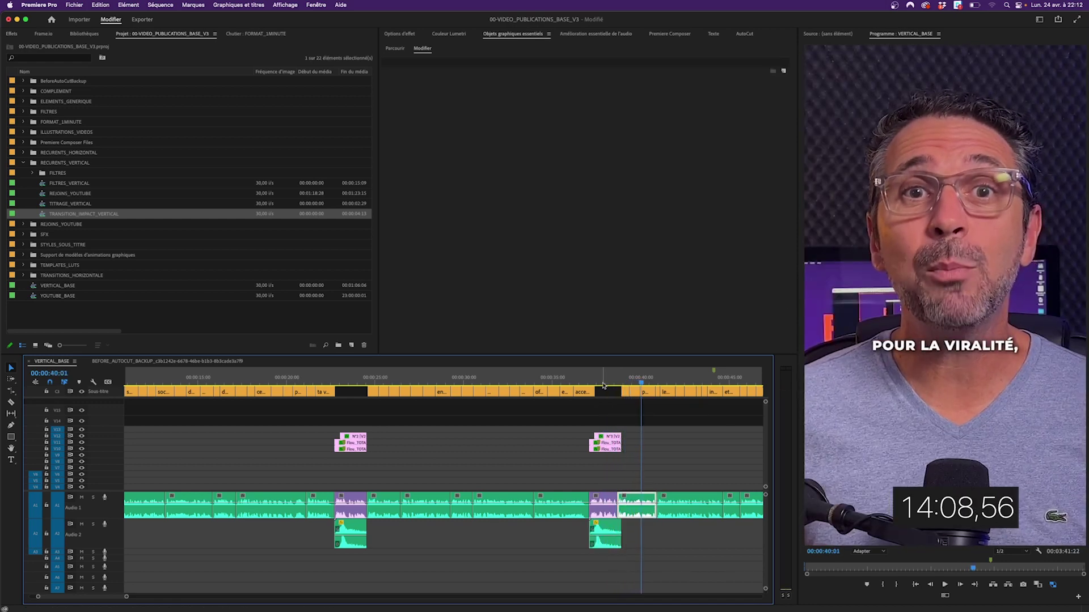
Trim the N°3 title clips and impact sound to the end of the purple clip, and end the "accessible." caption where the title begins
key(space)
drag(617, 450, 615, 450)
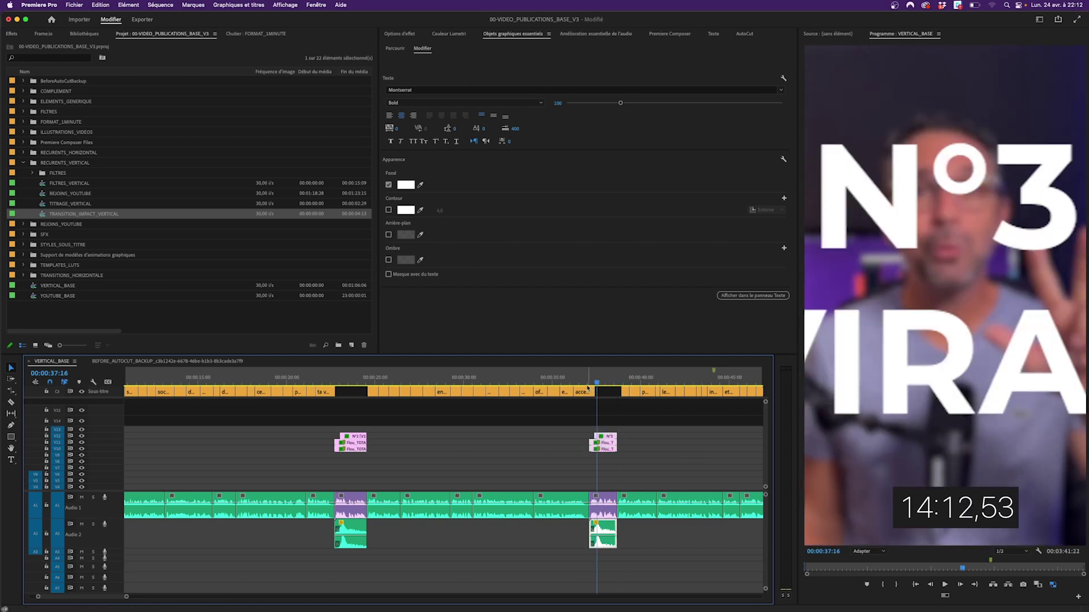
drag(593, 390, 587, 390)
click(576, 379)
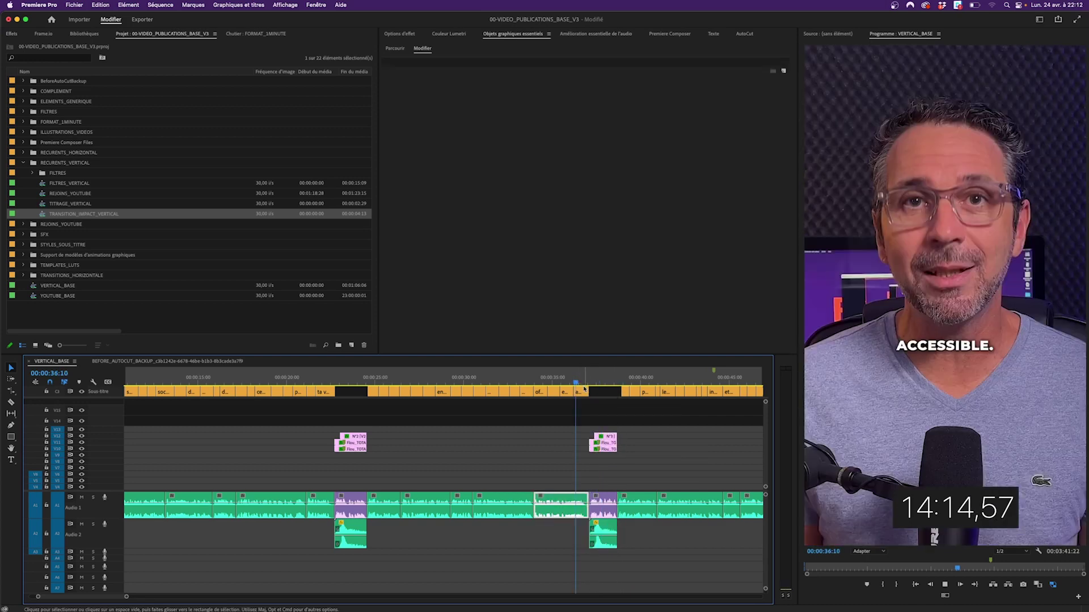
key(space)
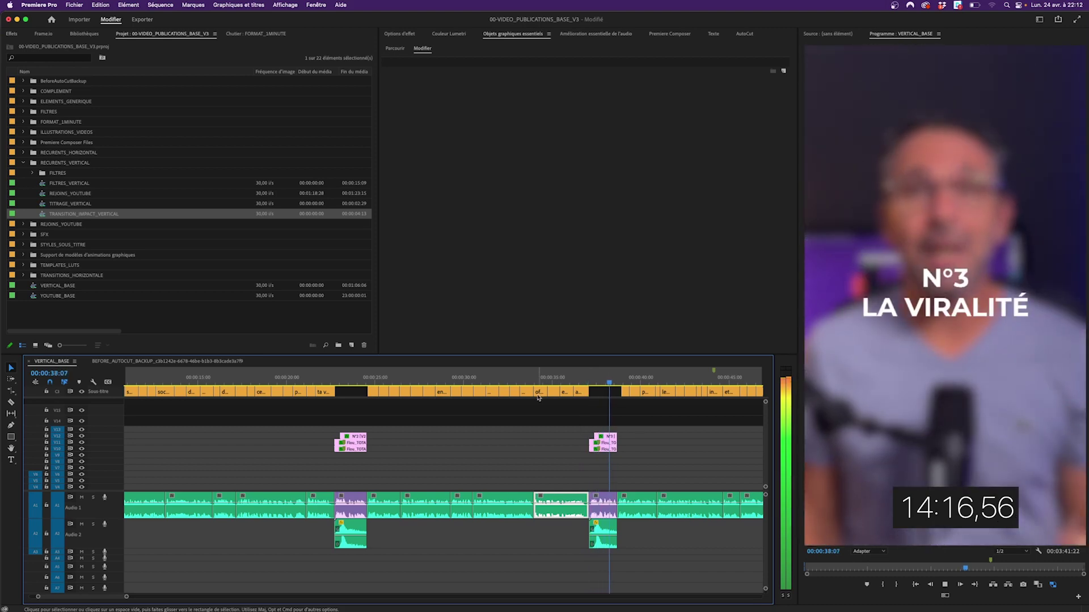
key(space)
Play back the passages after the N°2 and N°3 titles and check the captions up to about 00:00:43
click(356, 383)
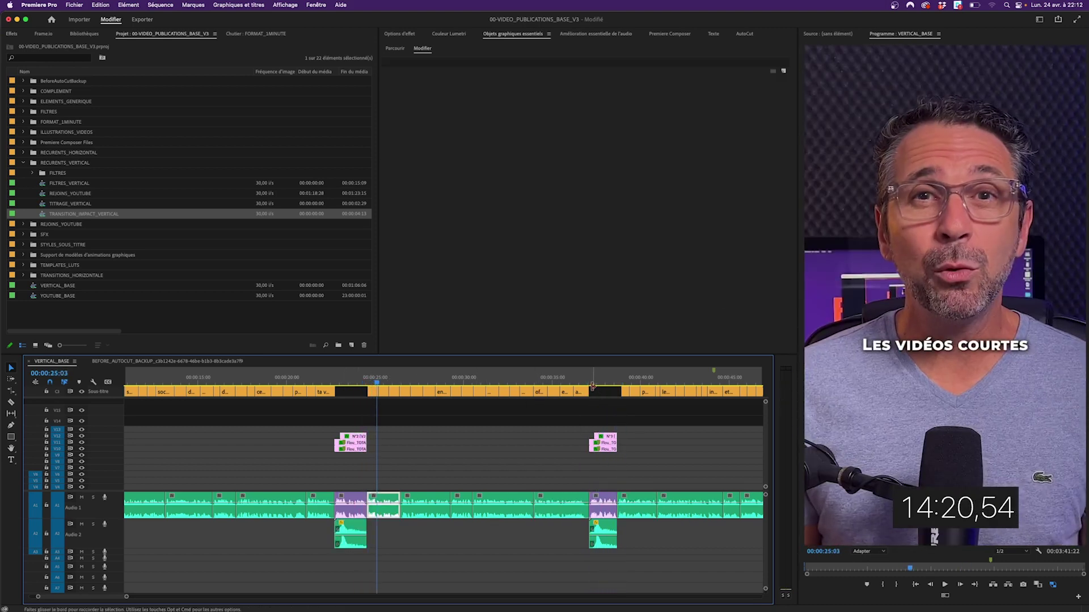
click(613, 383)
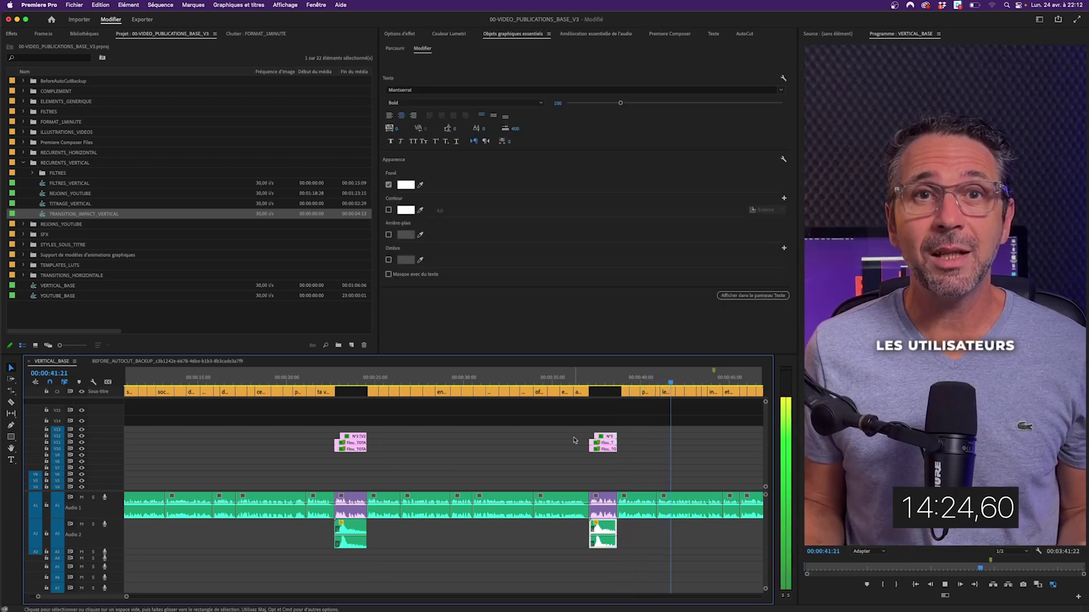
scroll(572, 438, right, 4)
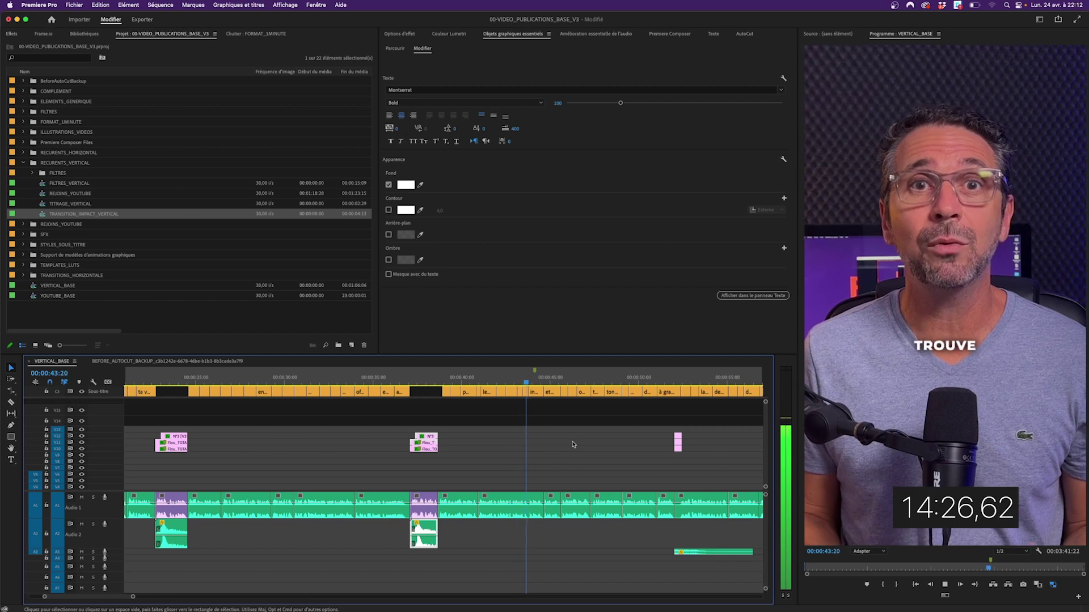
click(521, 384)
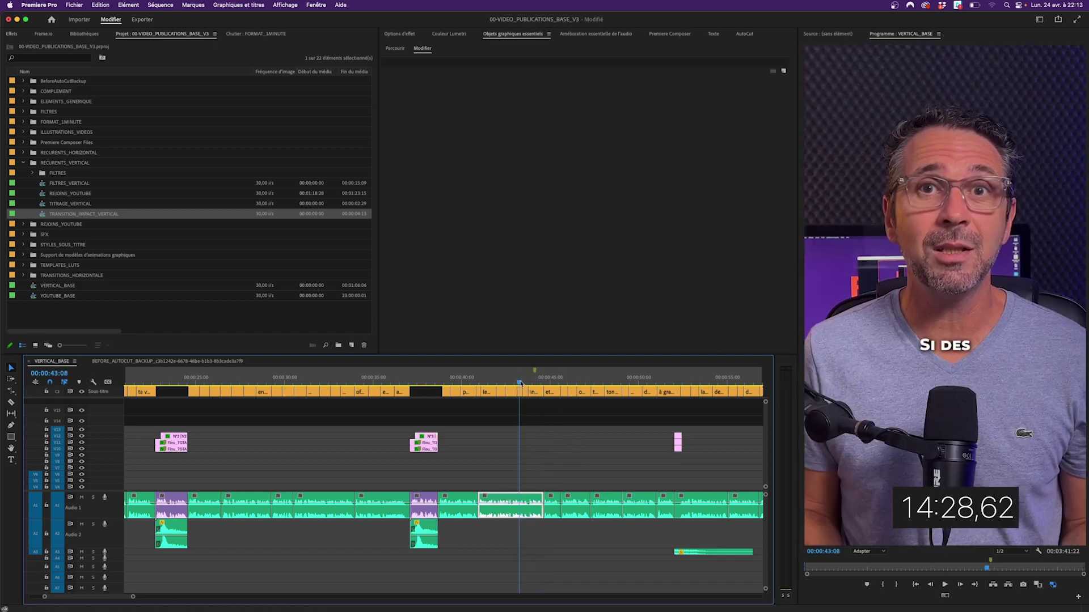
key(=)
key(space)
click(418, 383)
key(space)
key(space)
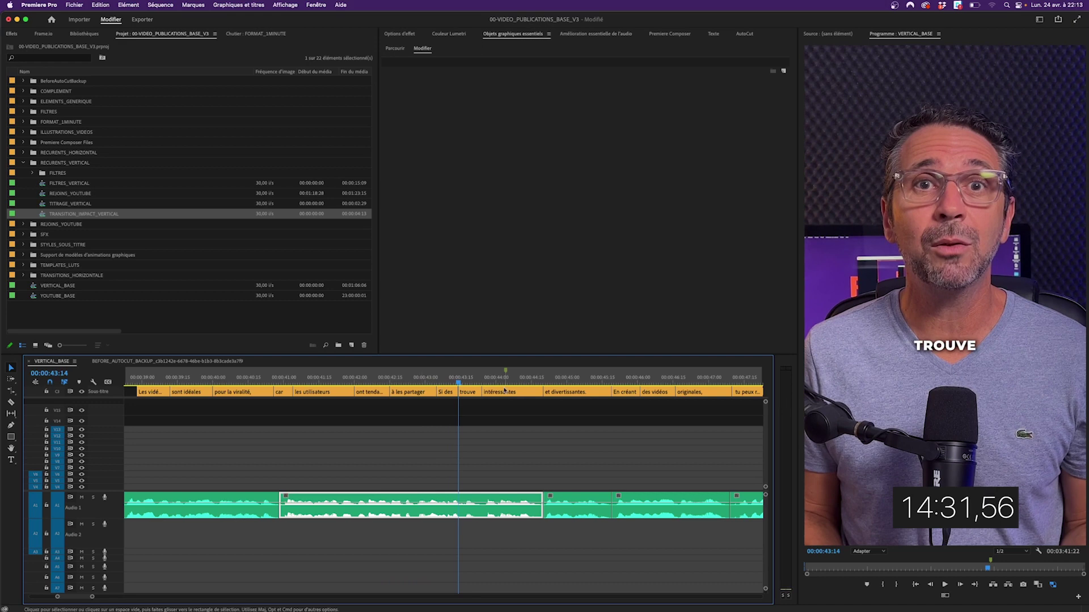
Delete the "trouve" caption, extend the "Si des" caption to the start of "intéressantes" and change its text to "Si ils les trouvent"
click(468, 394)
key(Delete)
drag(457, 392, 481, 392)
click(958, 347)
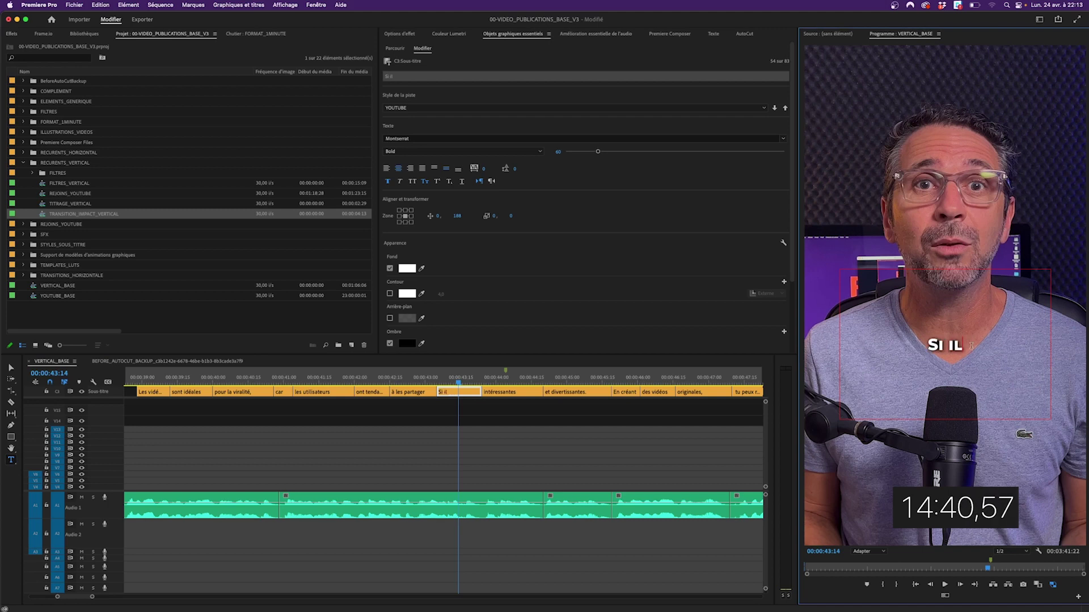
text(ouvent)
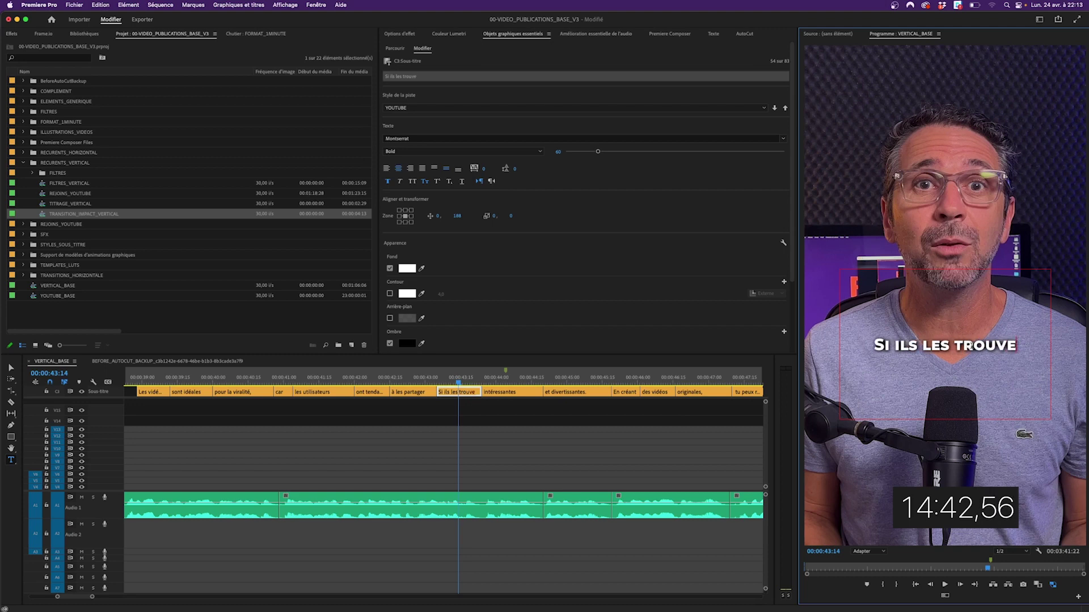
click(467, 415)
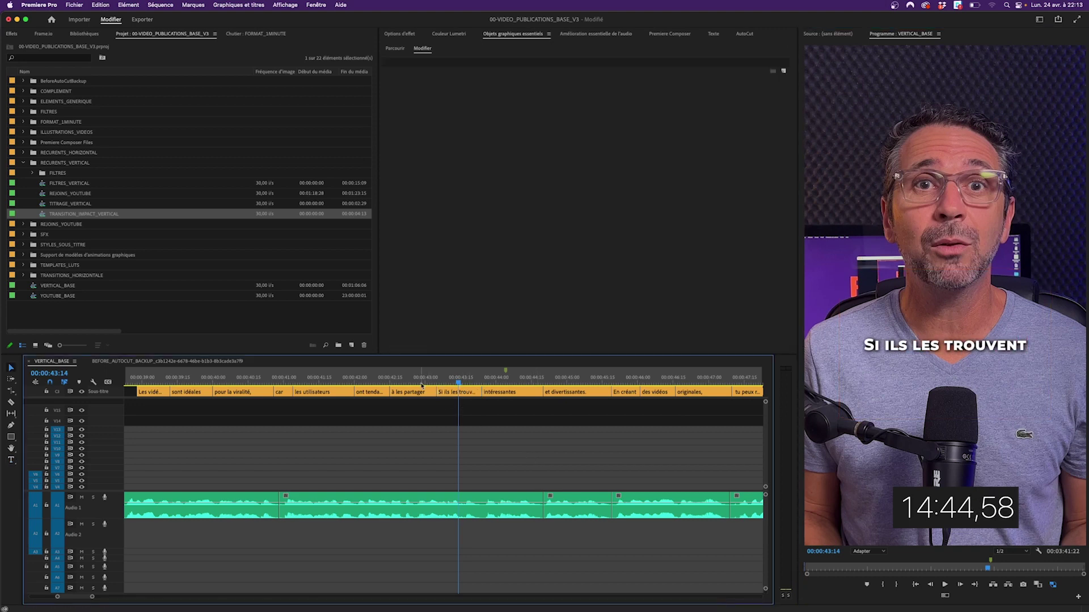
Play on from 00:00:43 and end the "à grande échelle." caption where the transition clips begin
click(416, 379)
key(space)
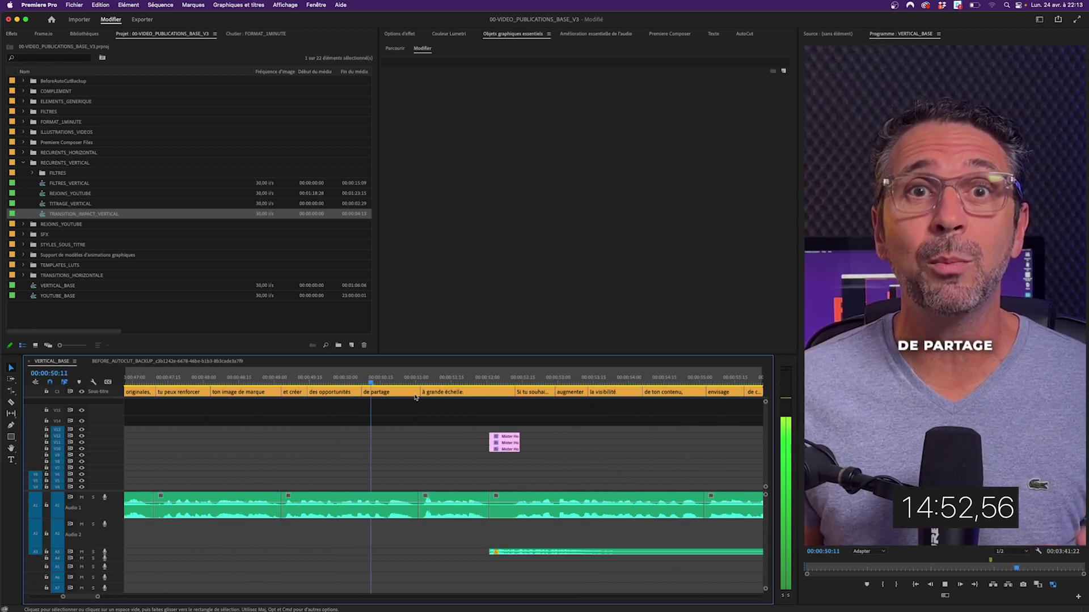
key(space)
drag(514, 392, 487, 392)
key(space)
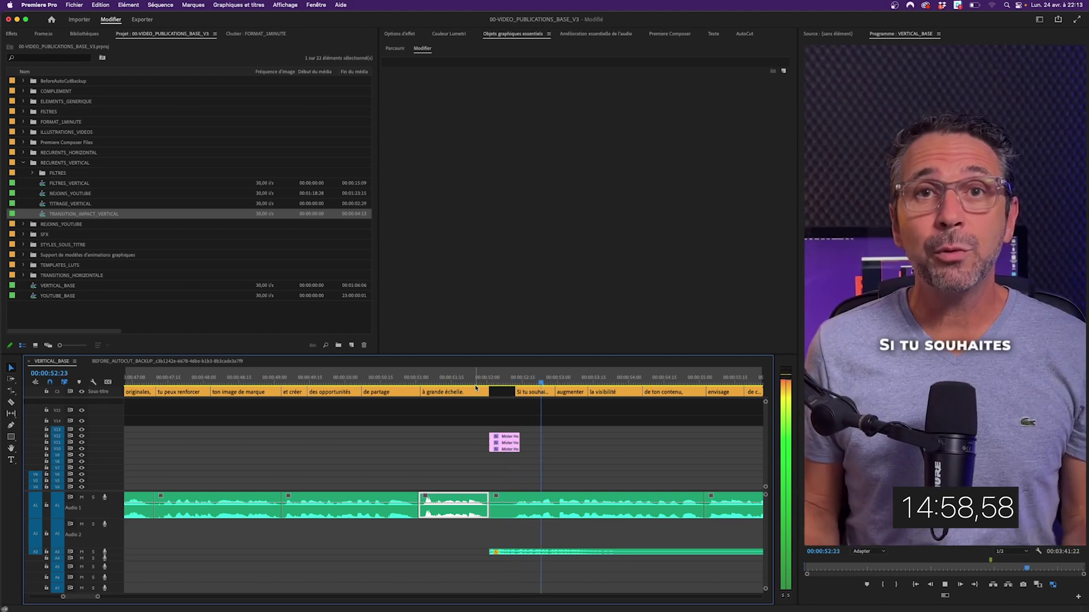
Replay the transition between the "à grande échelle." and "Si tu souhaites" captions several times to judge its effect and sound
key(space)
click(494, 384)
key(space)
key(space)
click(456, 383)
key(space)
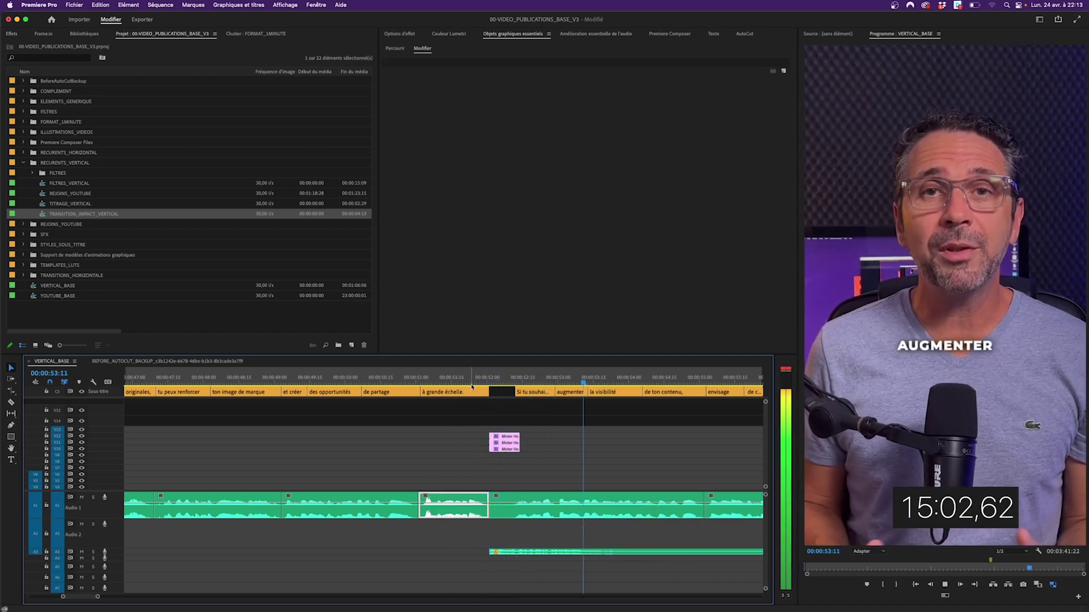
click(473, 385)
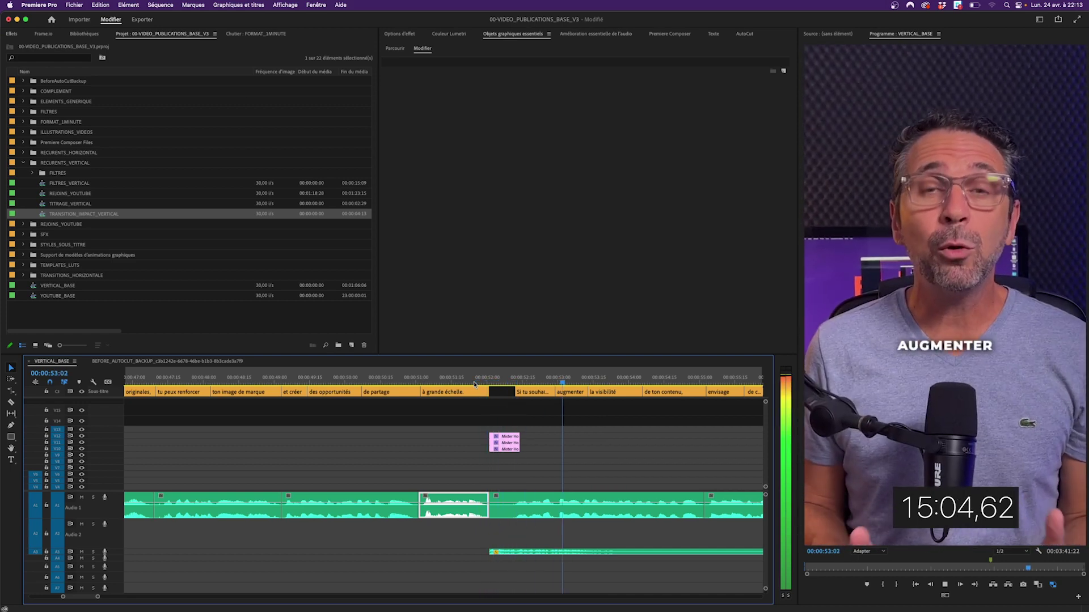
key(minus)
key(space)
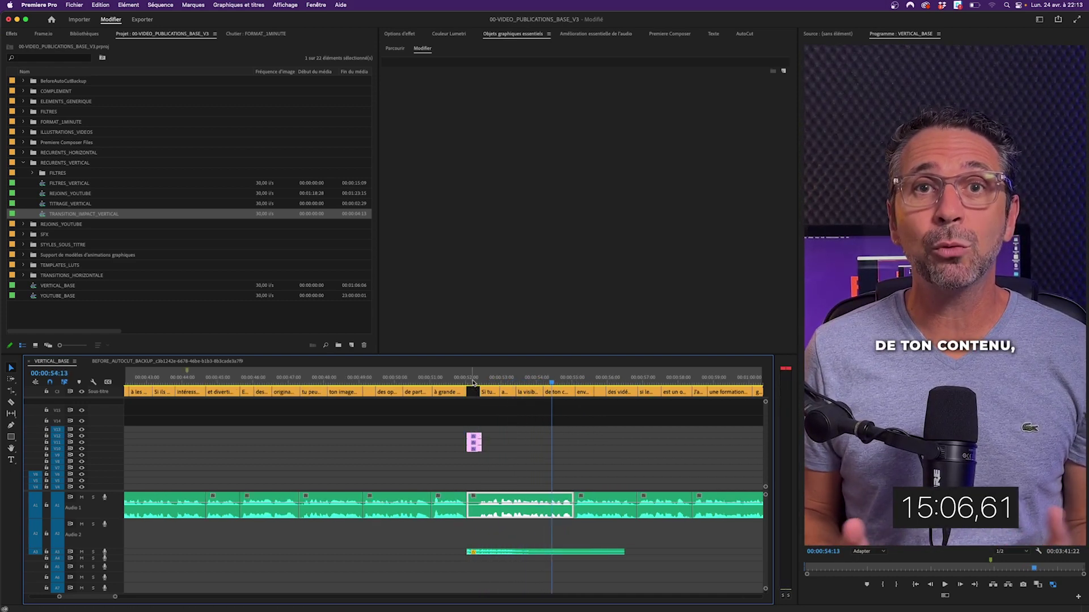
Delete the three stacked Mister Horse Adjustment clips and their sound at about 00:00:52
click(471, 382)
click(474, 440)
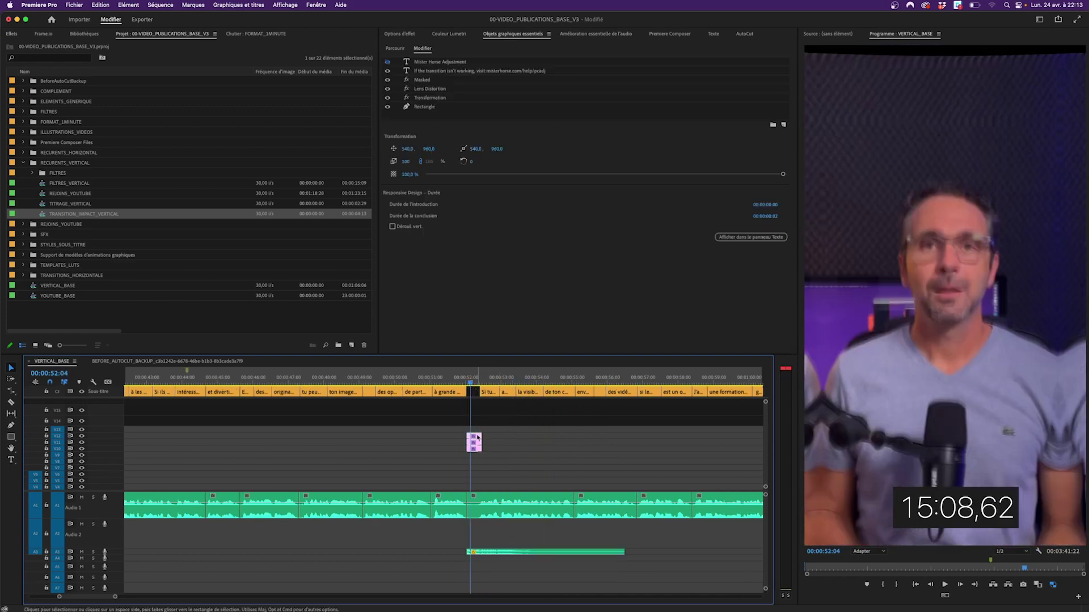
key(equal)
key(equal)
key(equal)
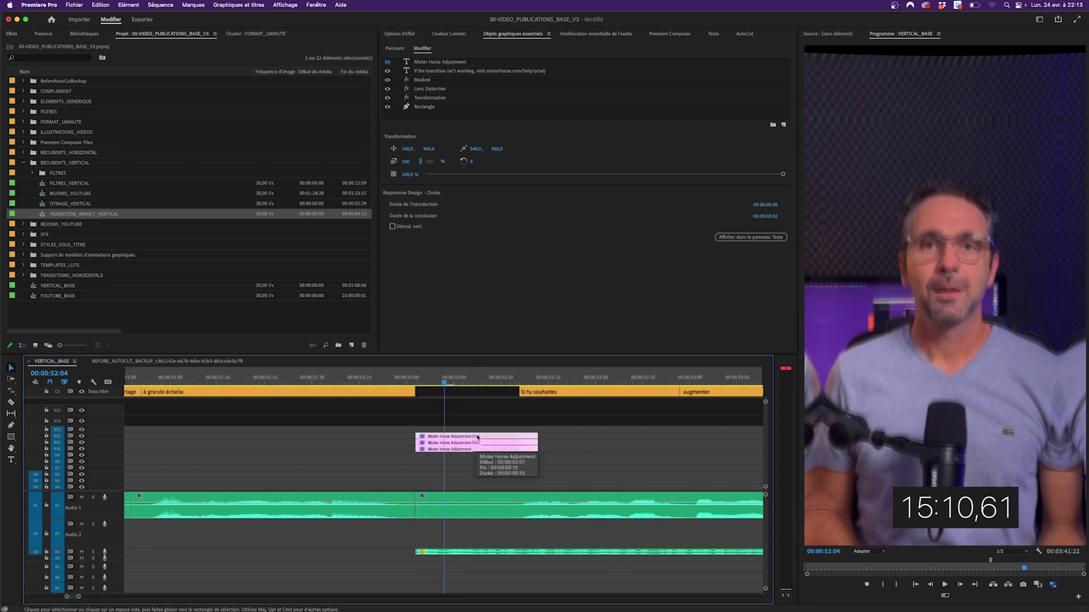
click(579, 439)
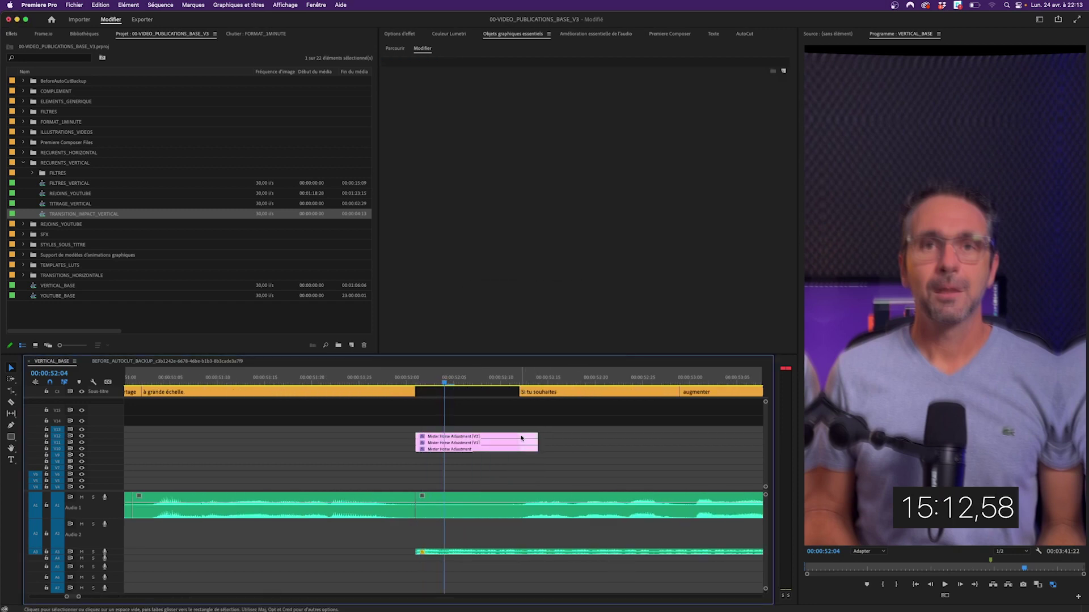
click(522, 438)
key(Delete)
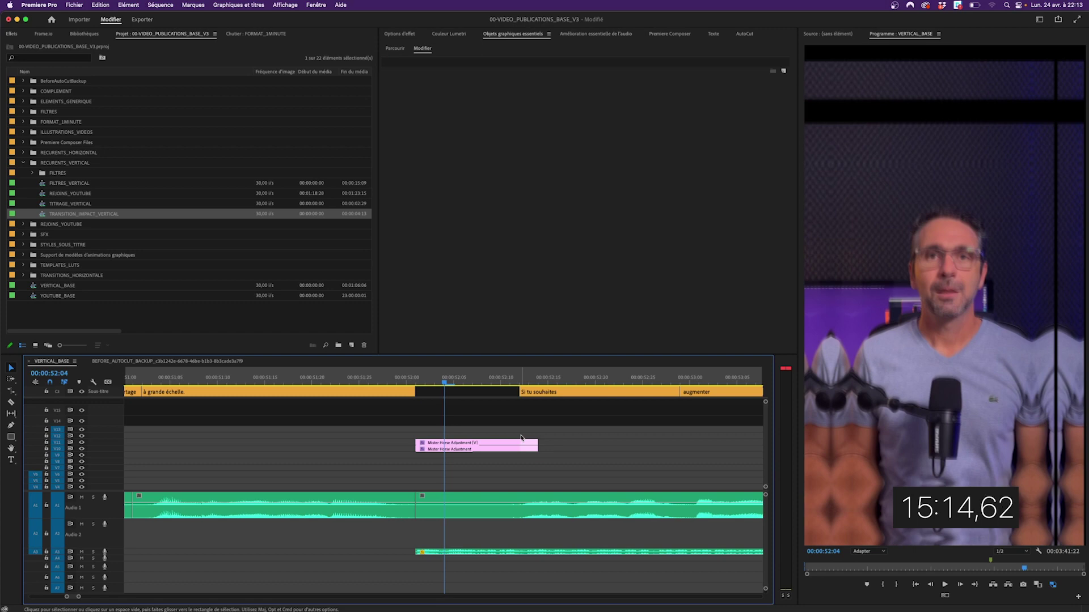
key(super+z)
drag(570, 432, 485, 457)
key(Delete)
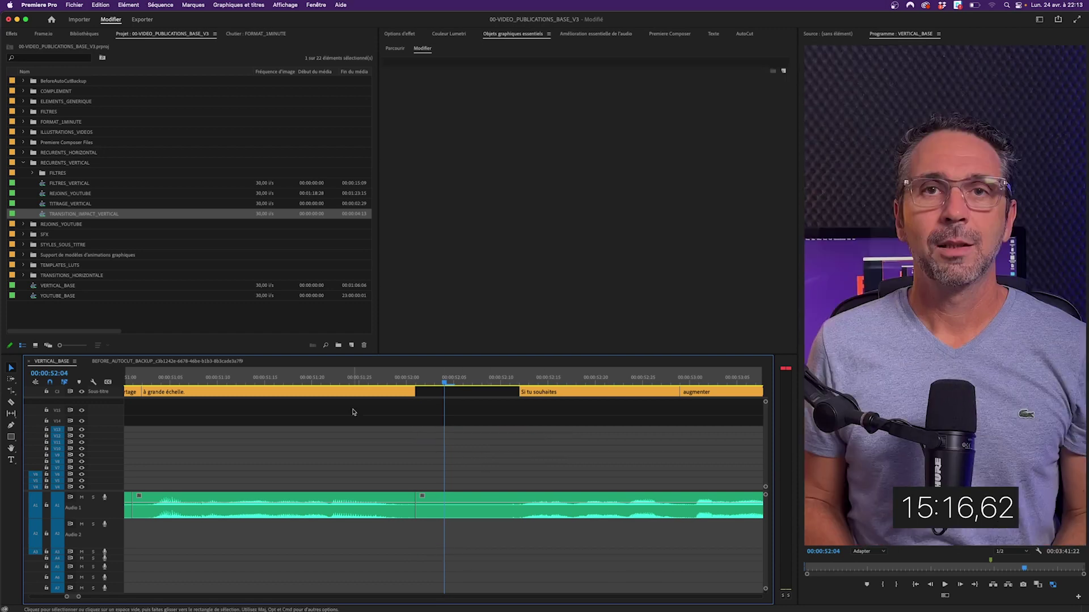
Place TRANSITION_IMPACT_VERTICAL at the cut where the "à grande échelle." caption ends and play through to the end of the video
drag(75, 220, 420, 460)
click(400, 380)
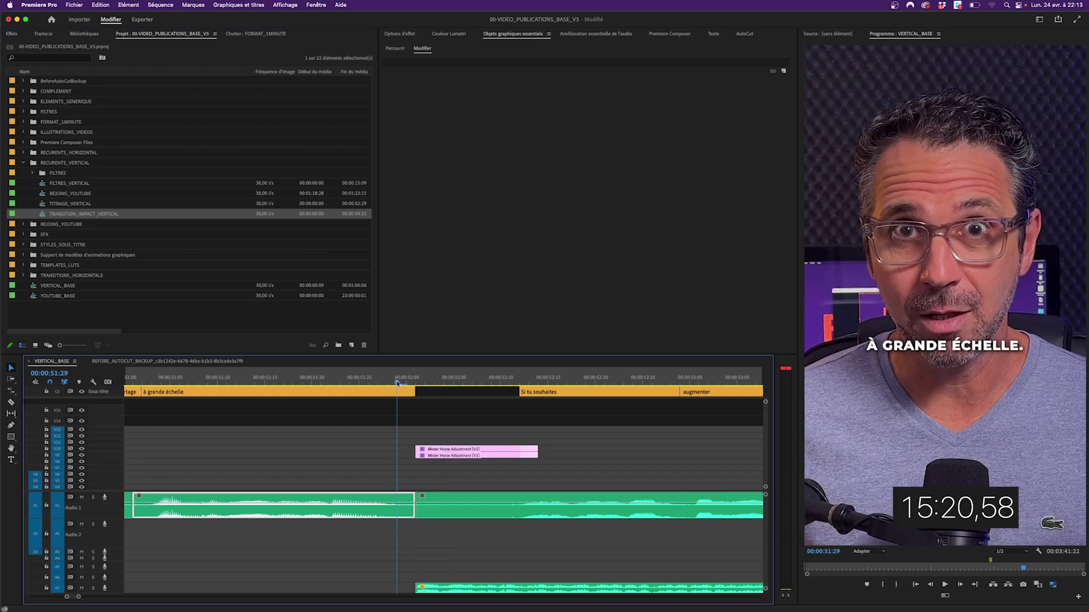
key(space)
key(space)
key(minus)
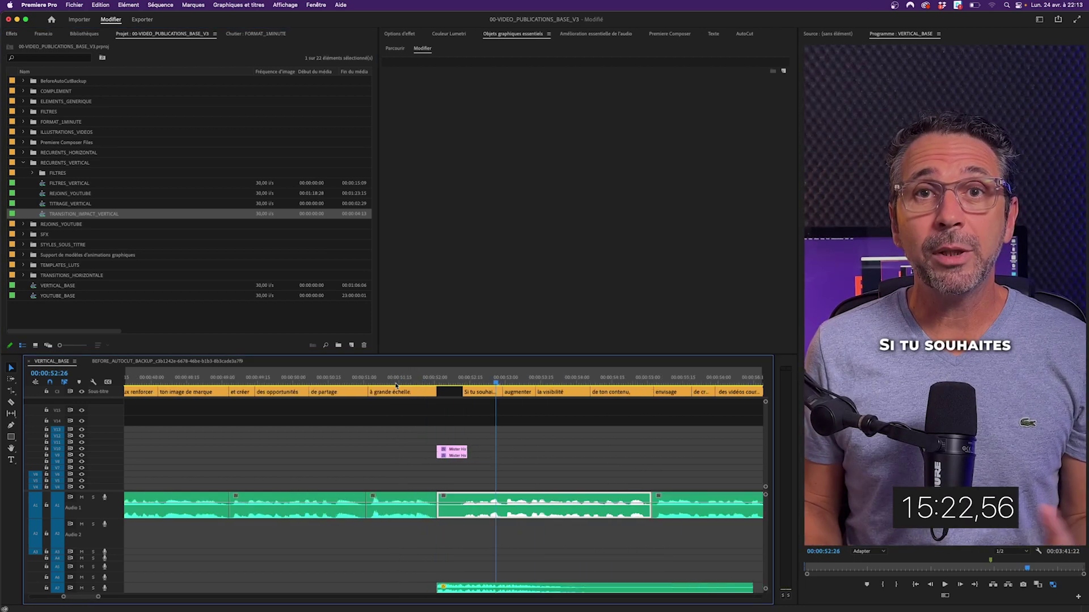
click(421, 383)
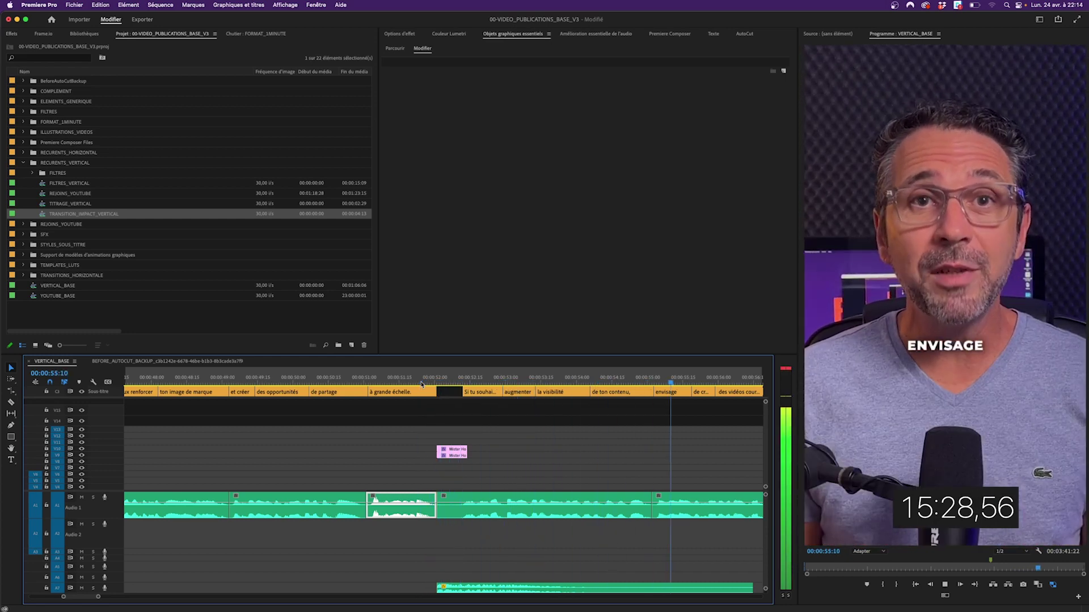
key(minus)
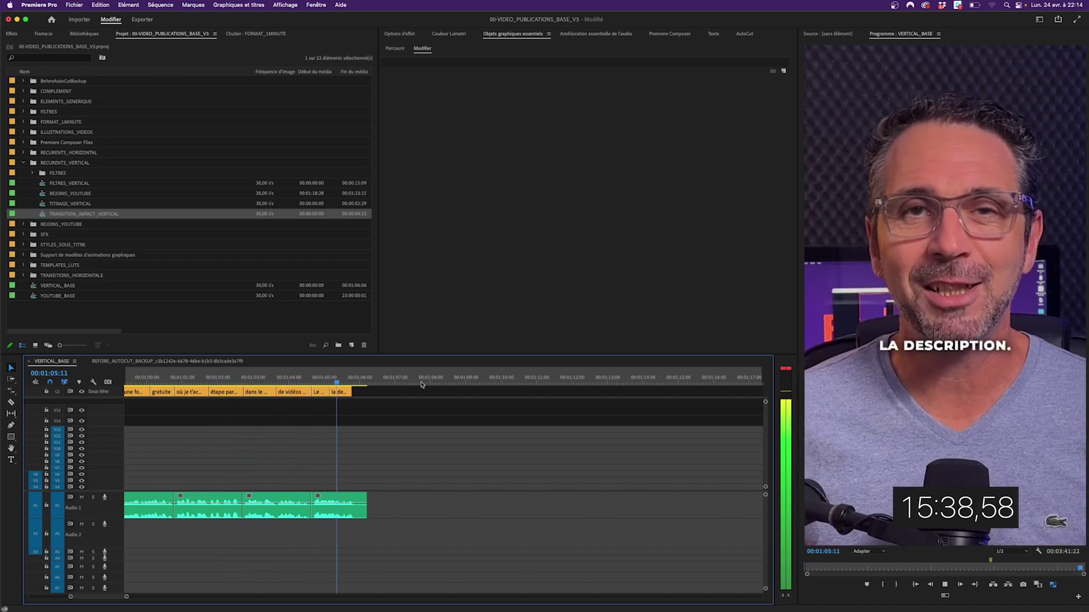
key(space)
Move the new transition's sound up to the Audio 2 track and its two adjustment clips up one video track
scroll(462, 423, left, 5)
scroll(463, 428, down, 10)
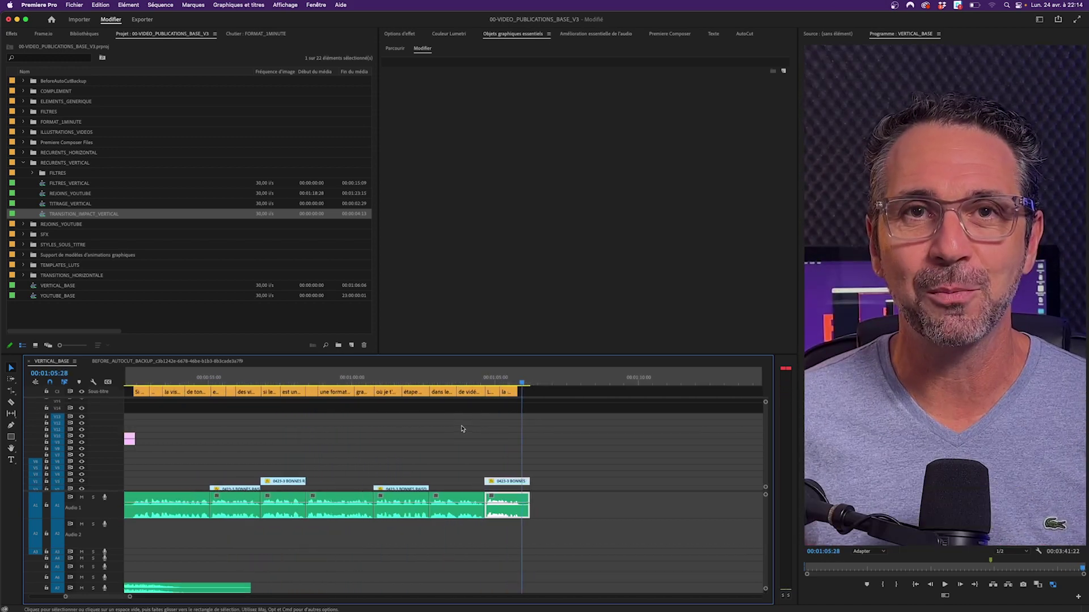
scroll(473, 510, down, 2)
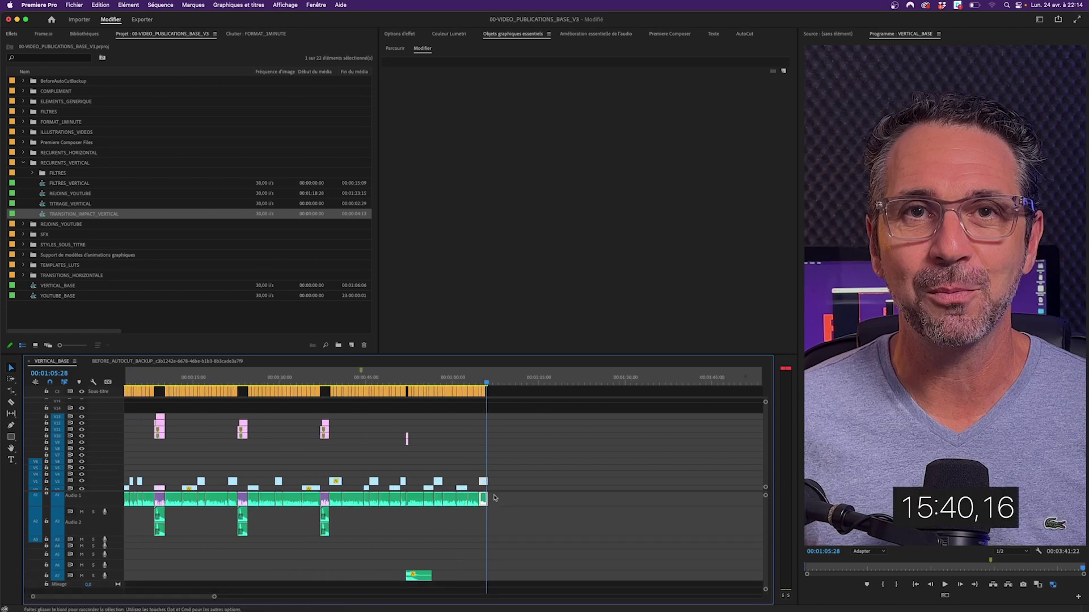
scroll(479, 539, left, 2)
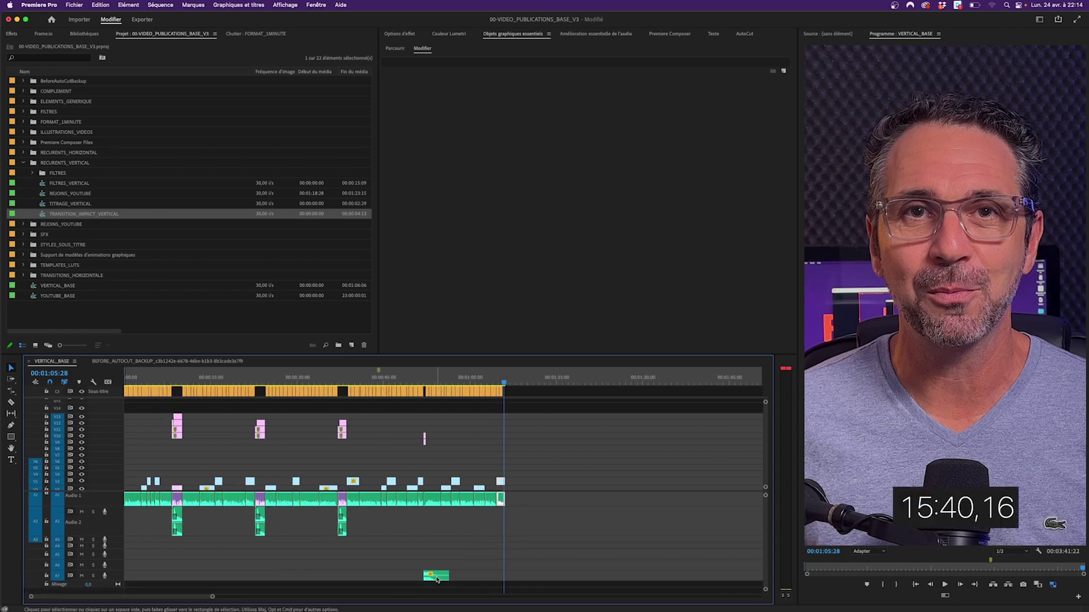
drag(437, 579, 437, 528)
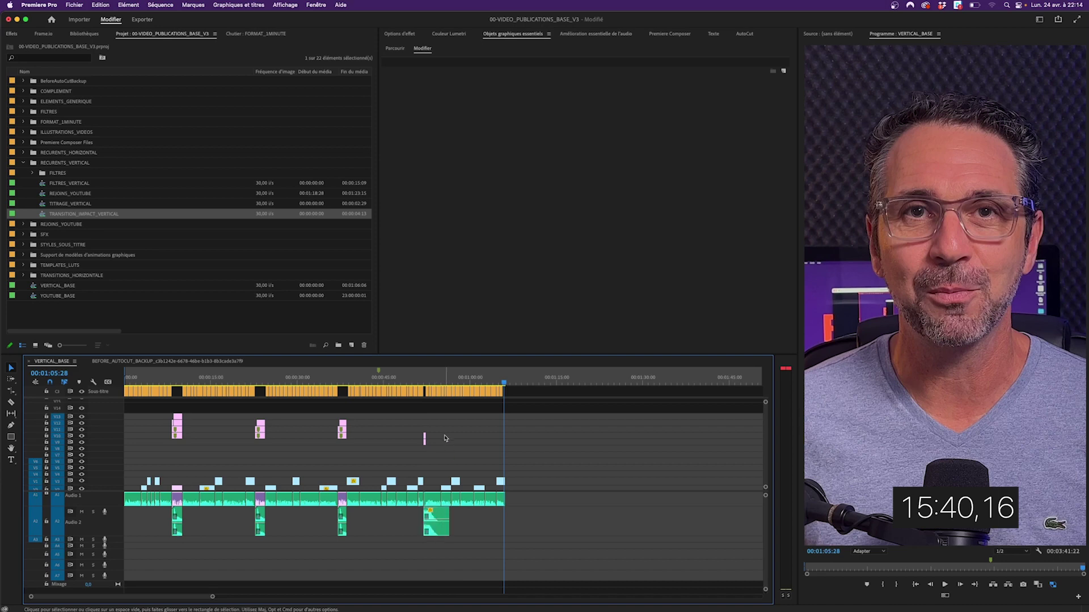
drag(423, 443, 426, 443)
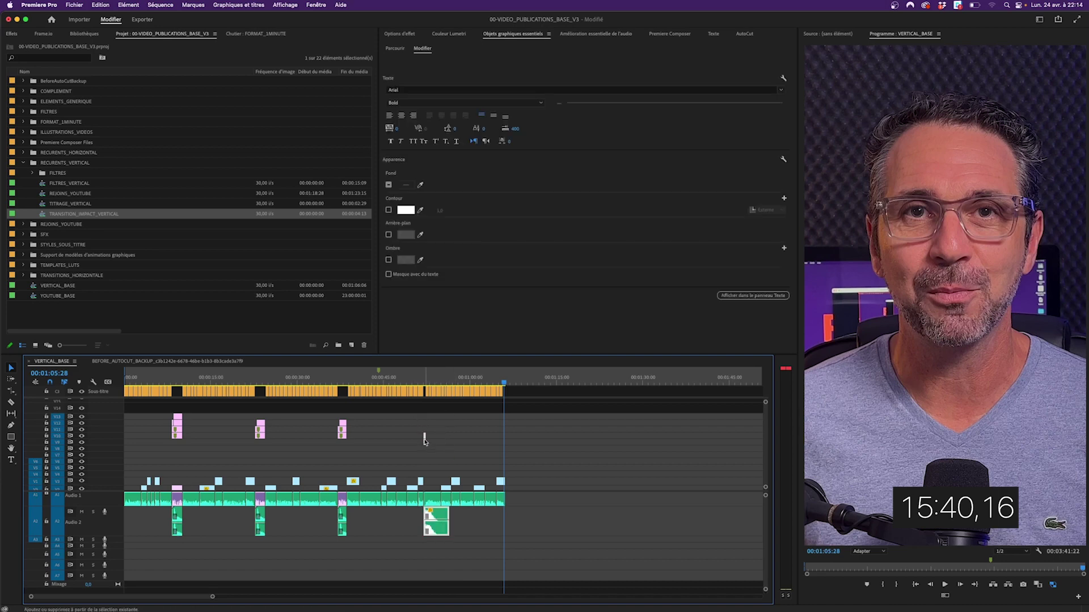
click(434, 434)
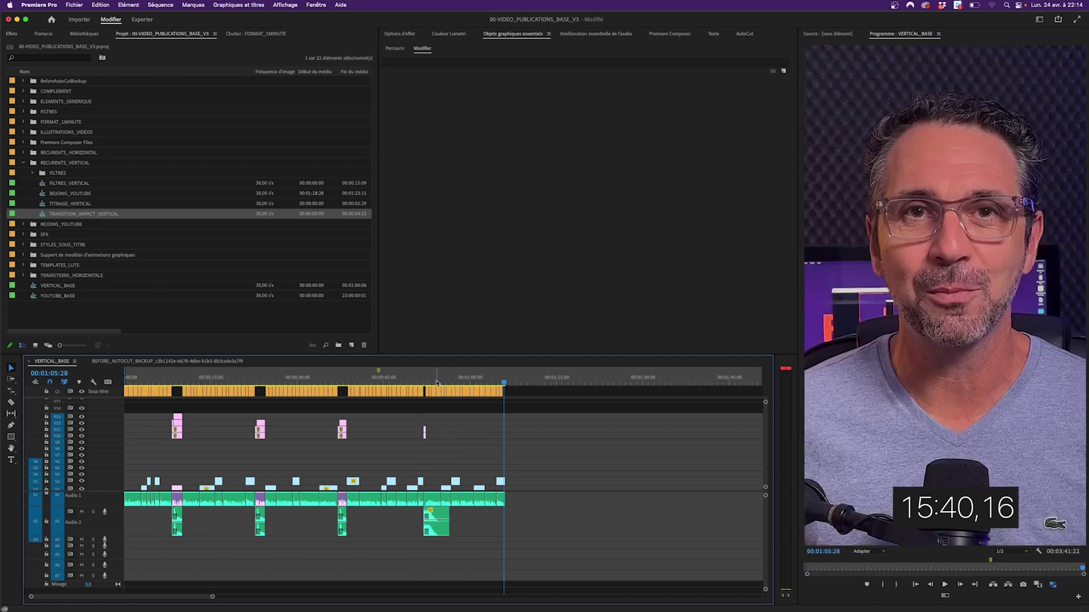
Inspect the N°3 title at about 00:00:37 and widen the timeline area slightly against the program monitor
click(412, 384)
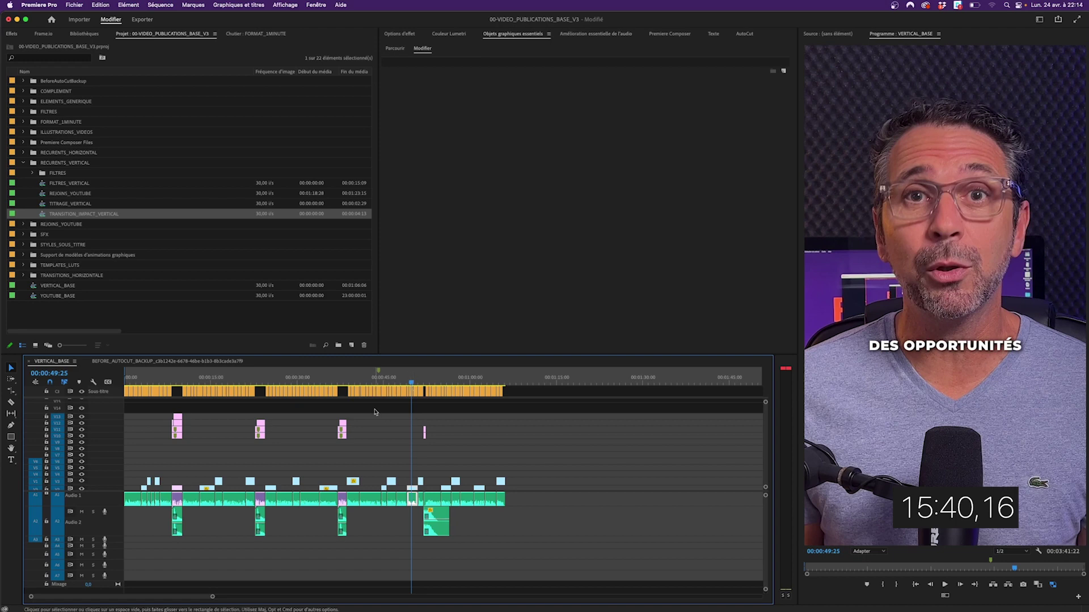
click(342, 384)
key(=)
key(=)
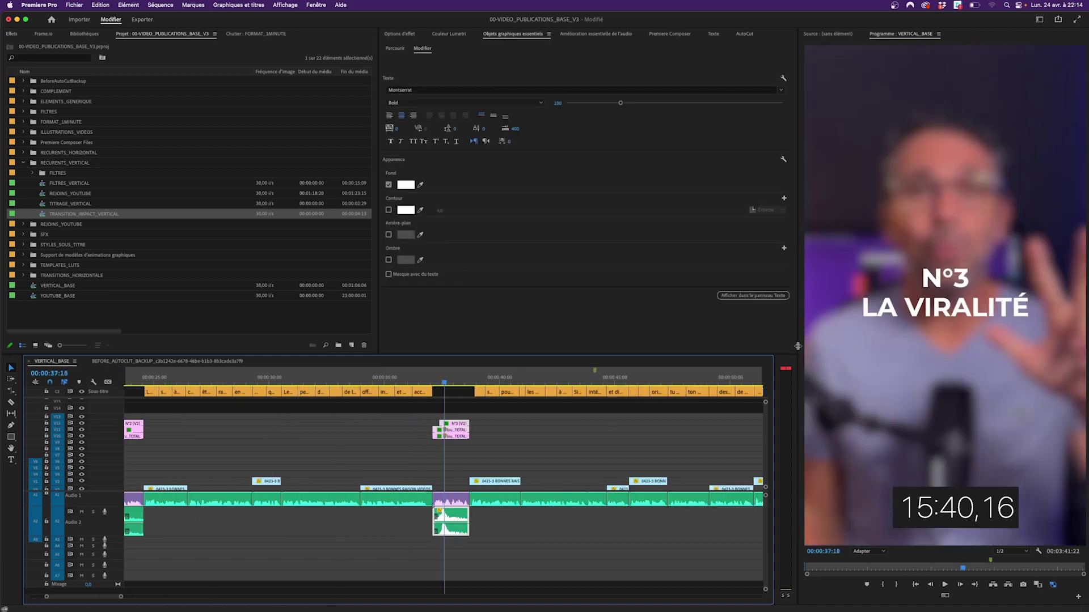
drag(797, 346, 804, 346)
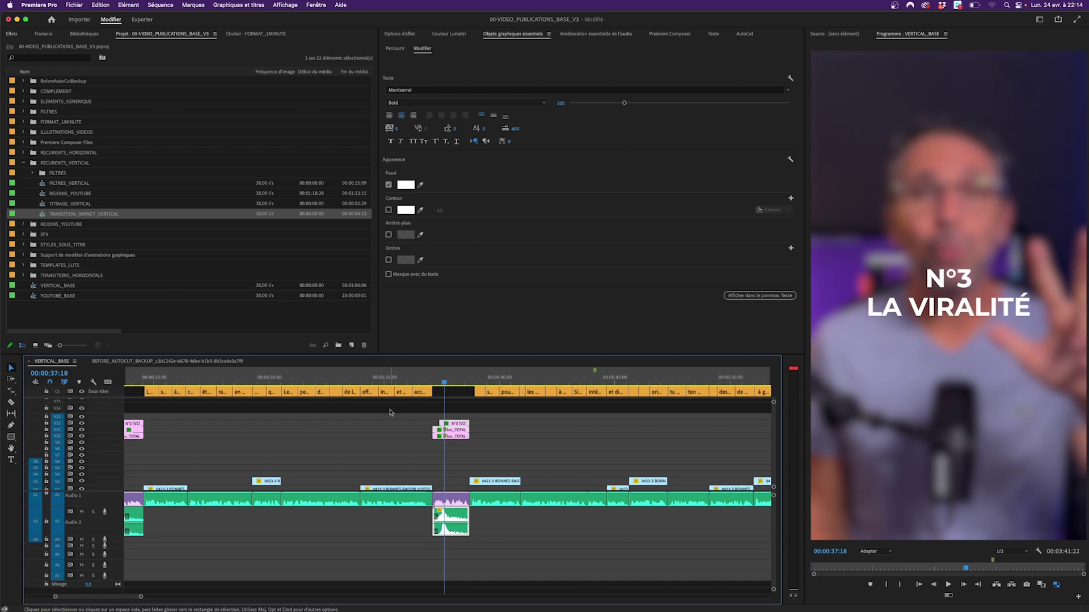
Place the FILTRES_VERTICAL sequence at the start of the timeline, on the tracks just below the titles and transitions
scroll(400, 418, down, 3)
drag(381, 384, 87, 308)
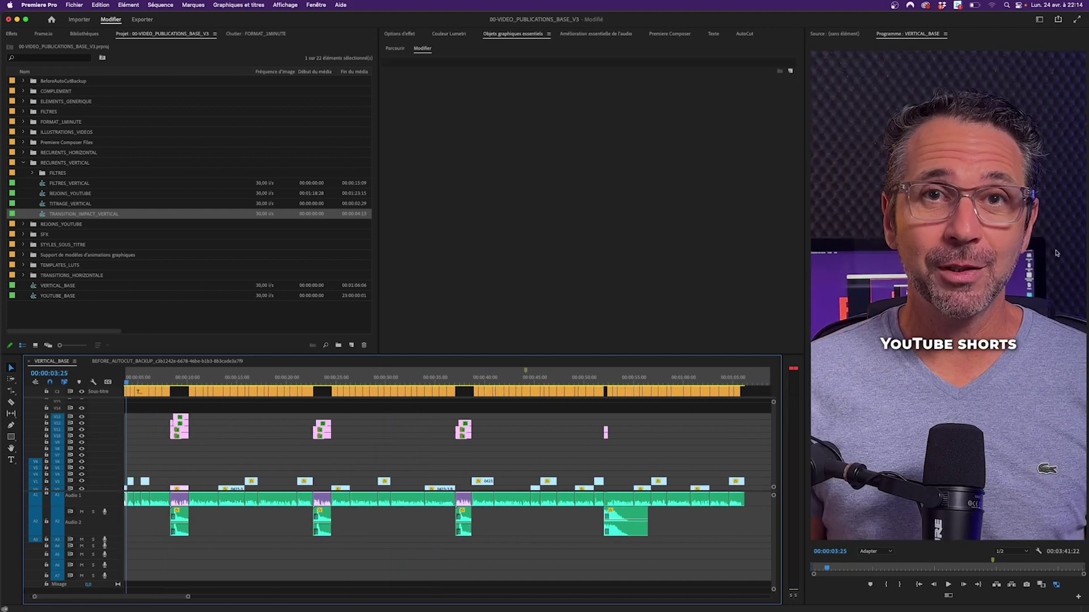
click(82, 186)
drag(77, 187, 124, 459)
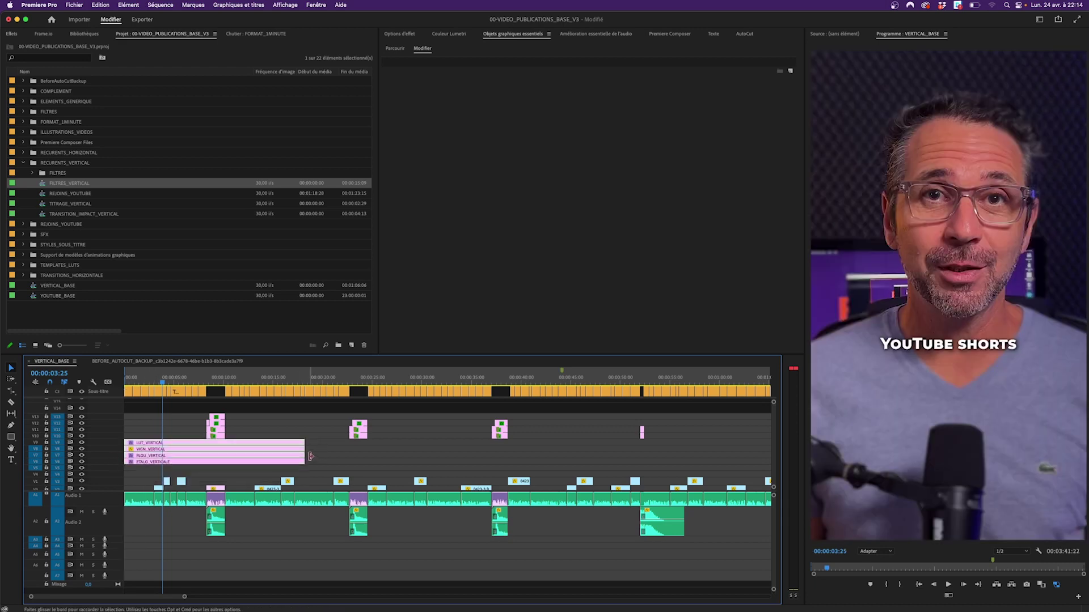
Extend the four FILTRES_VERTICAL layers to the end of the last video clip and play back near 00:01:01
key(minus)
drag(219, 460, 470, 462)
click(445, 383)
key(space)
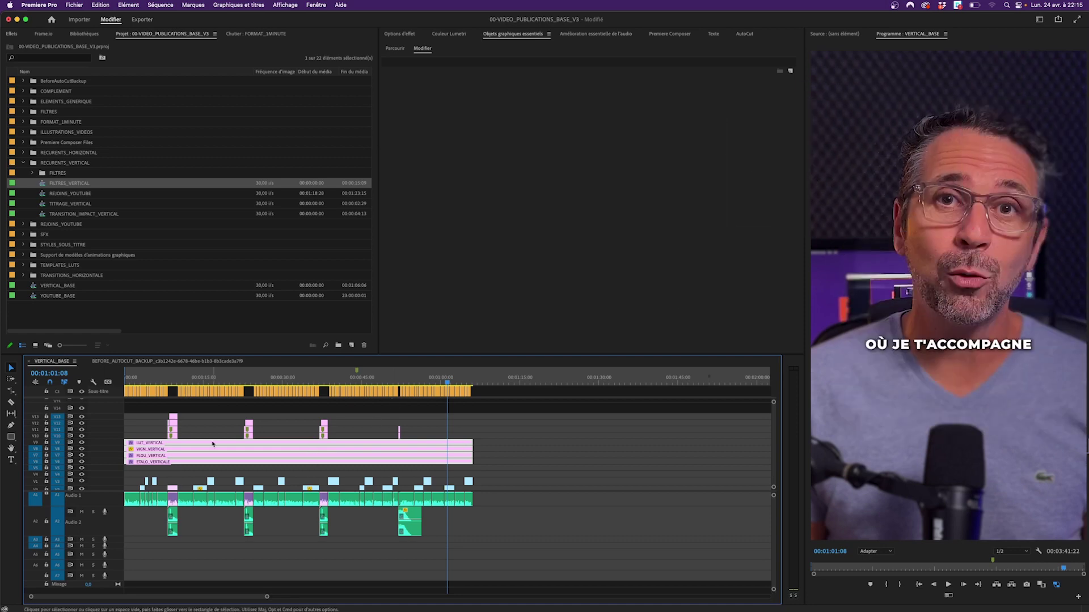
drag(475, 434, 469, 464)
key(space)
key(space)
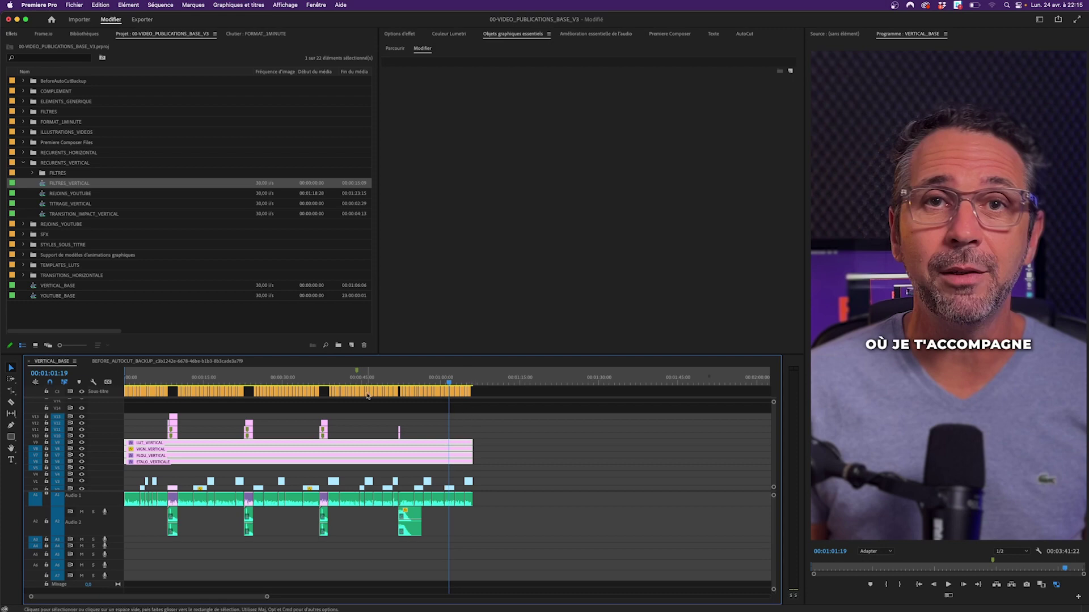
Check the finished edit at the N°3 LA VIRALITÉ title near 00:00:38 and at the caption near 00:00:13
click(326, 386)
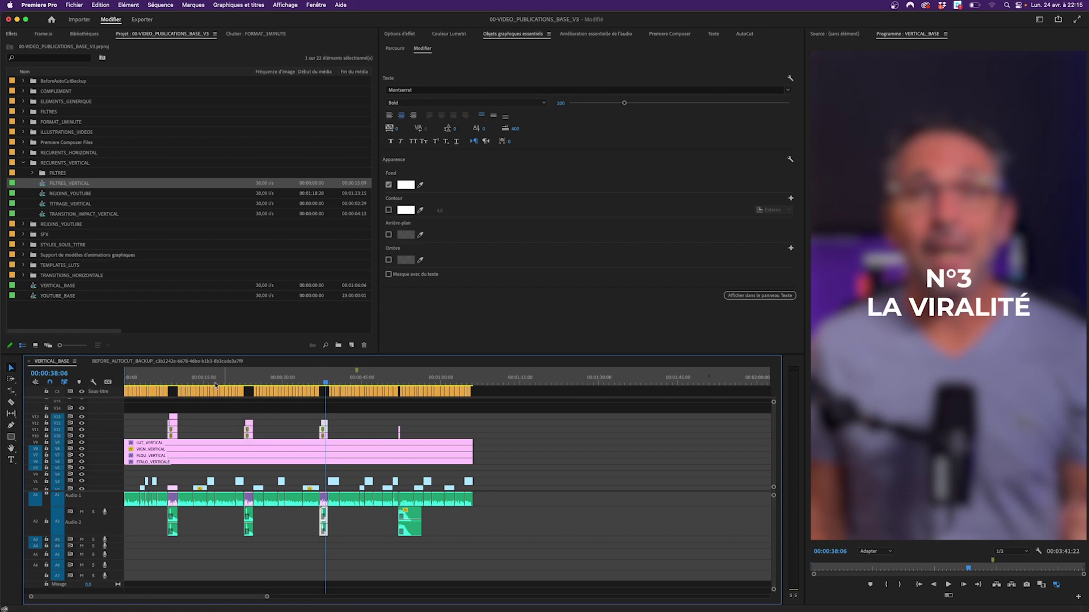
click(197, 384)
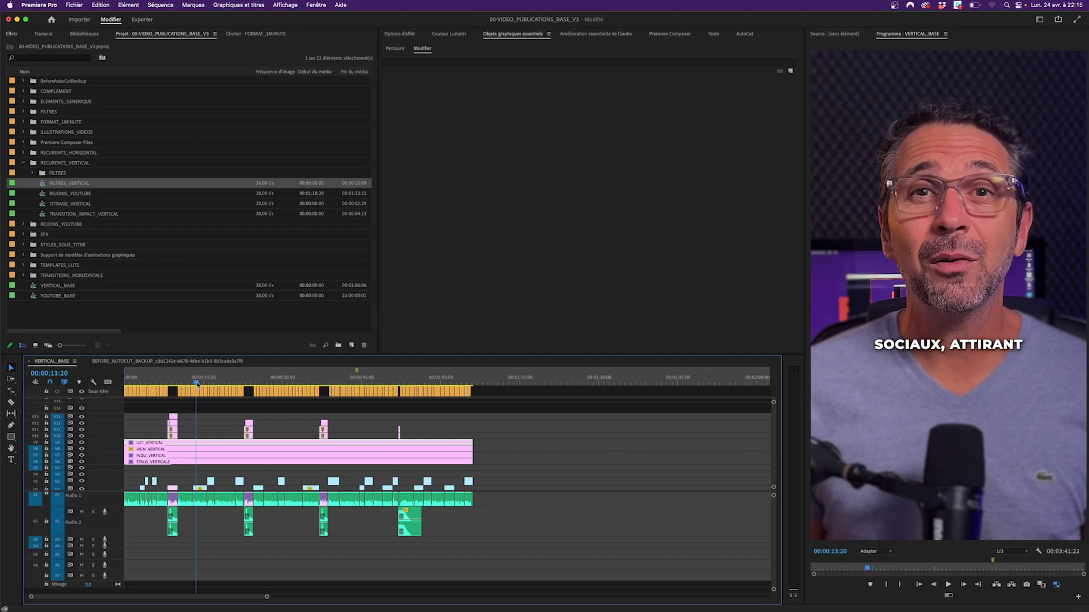
Switch to the web browser and look through the Pack Expert training offer and its list of modules
scroll(294, 467, down, 2)
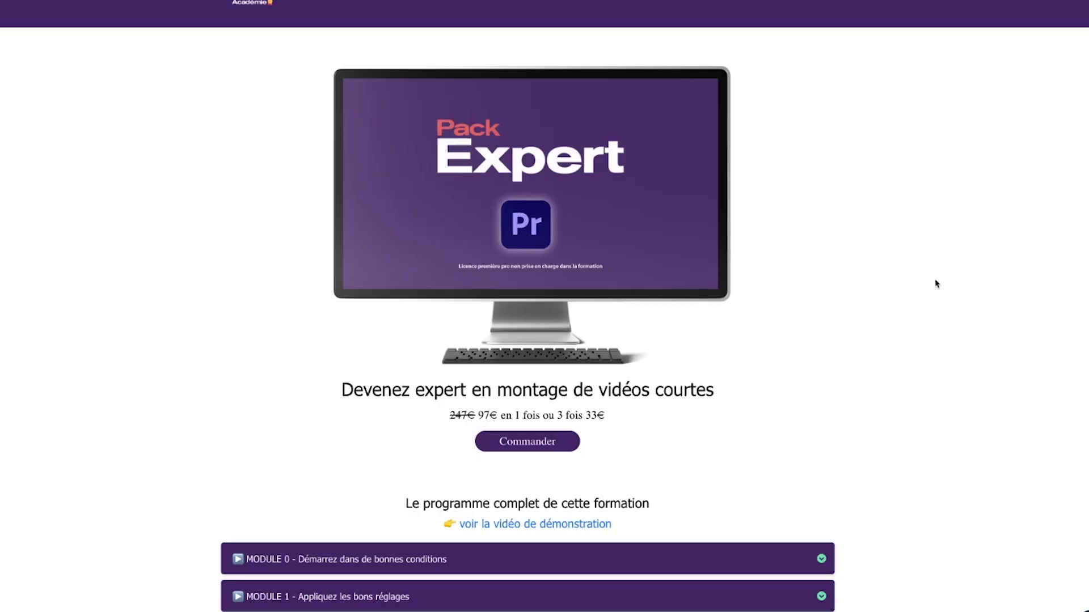
scroll(937, 283, down, 1)
scroll(936, 284, down, 3)
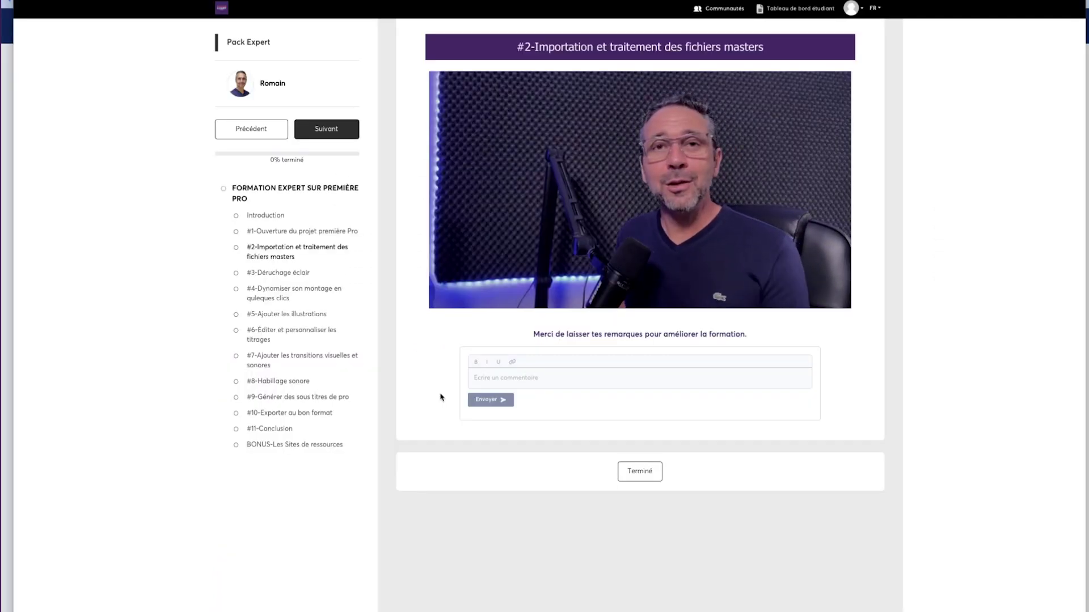
View the Pack Expert course's lesson #4 on making the edit dynamic and its BONUS lesson on resource sites
click(332, 289)
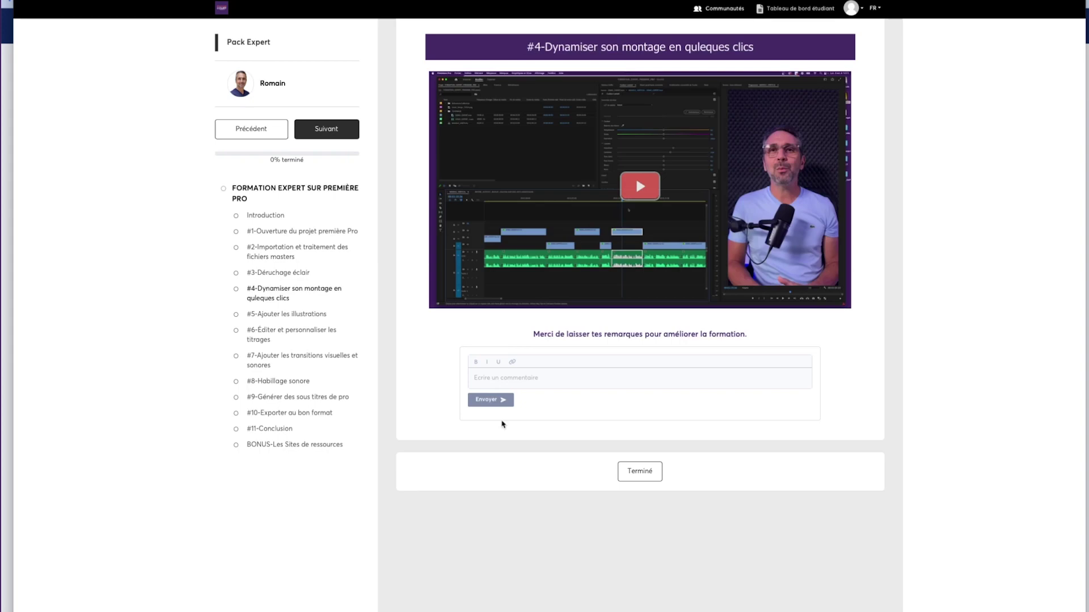
click(286, 446)
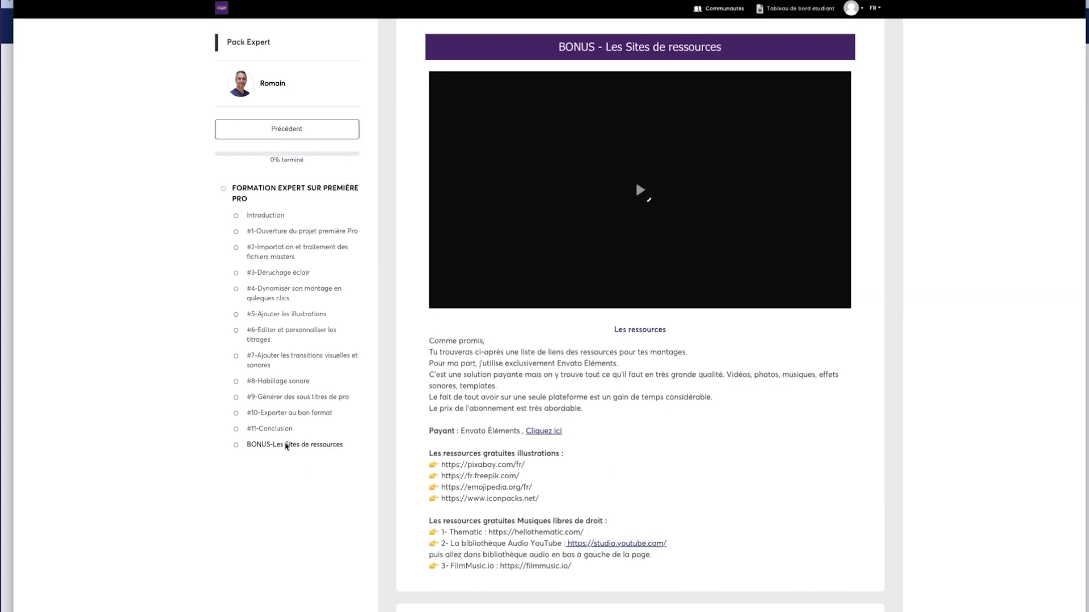